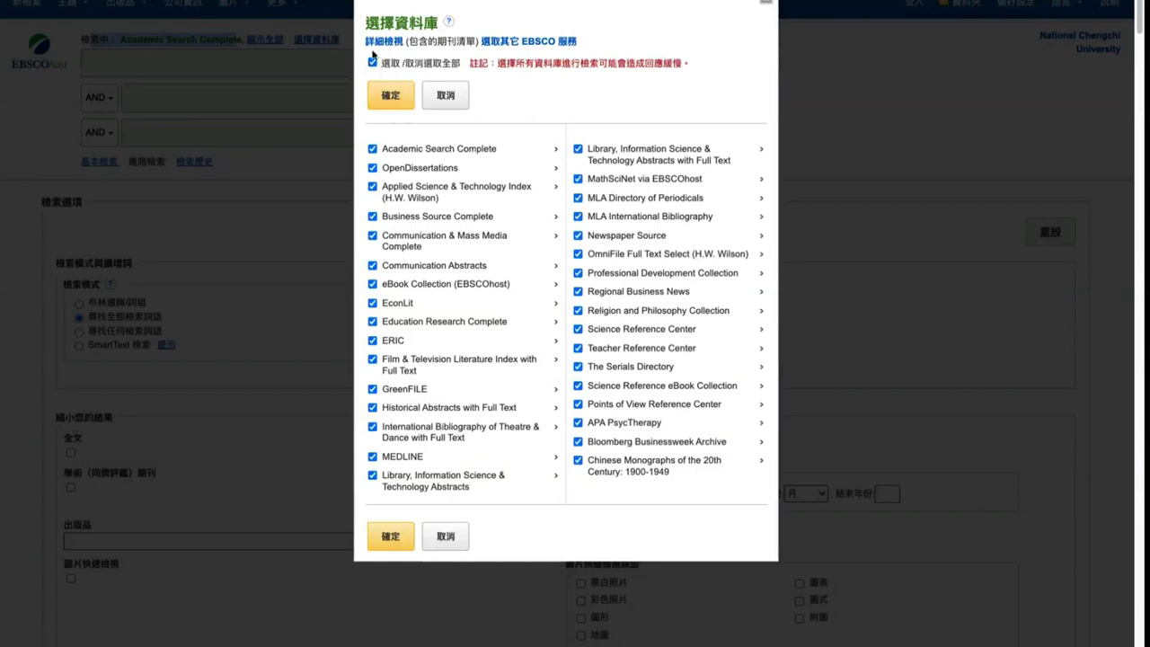
# Tick 選取/取消選取全部 so every database in the selection dialog is checked
pyautogui.click(373, 64)
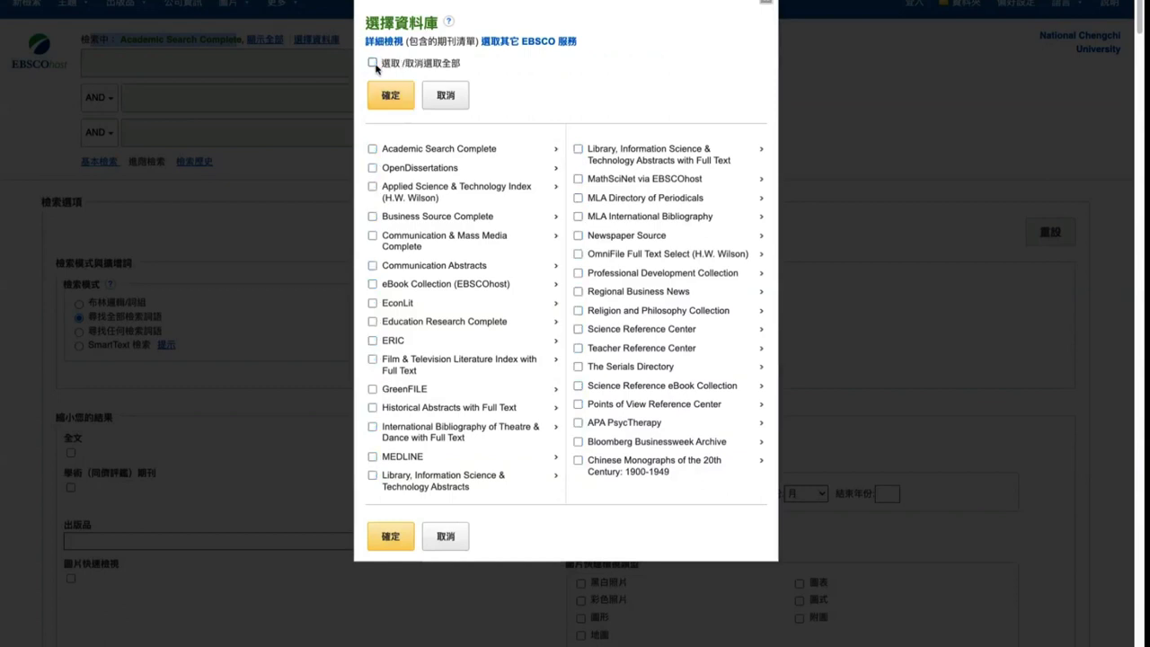
pyautogui.click(373, 62)
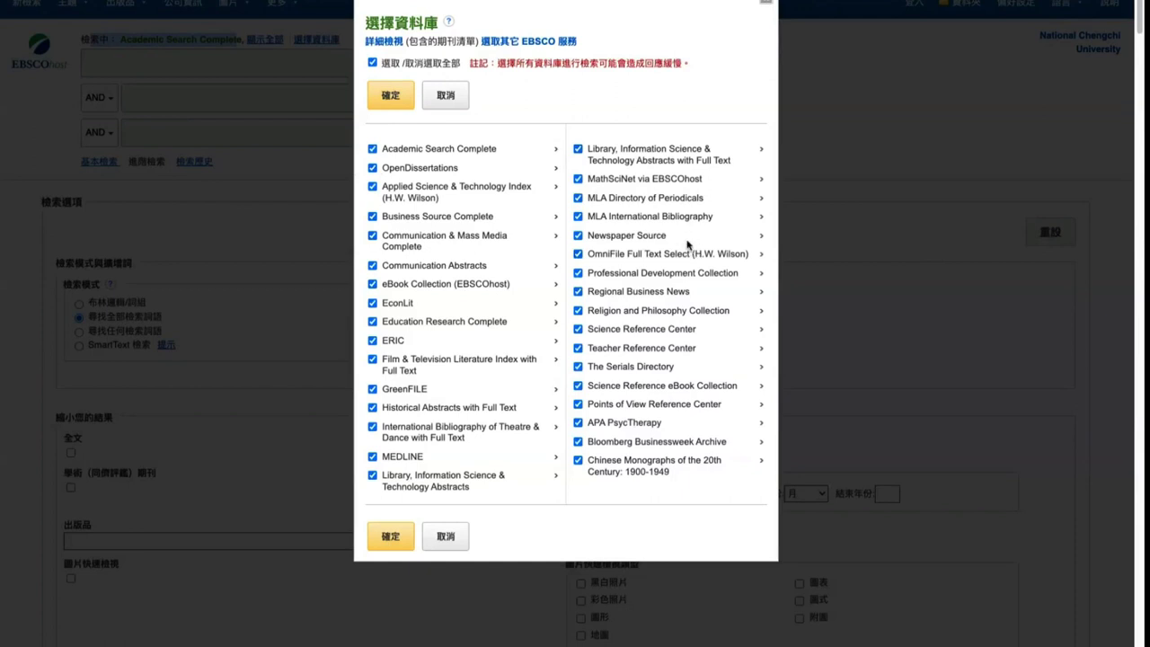
pyautogui.click(373, 63)
pyautogui.click(372, 63)
# Read the Business Source Complete and Communication & Mass Media Complete descriptions, then confirm the selection
pyautogui.click(555, 224)
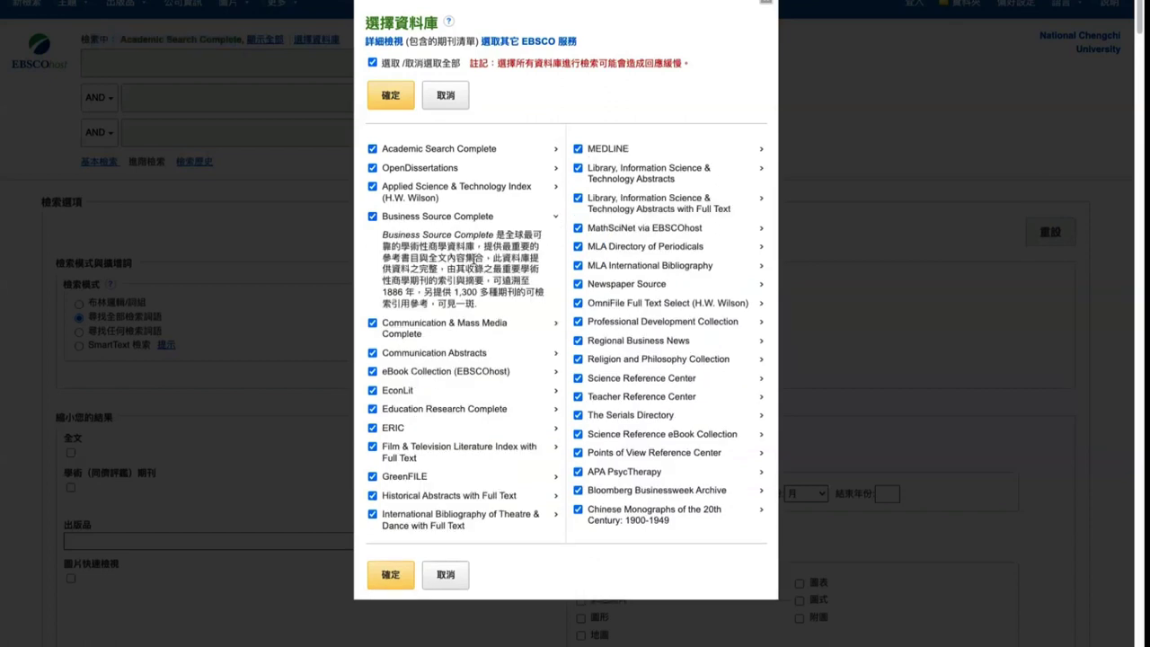
pyautogui.tripleClick(474, 259)
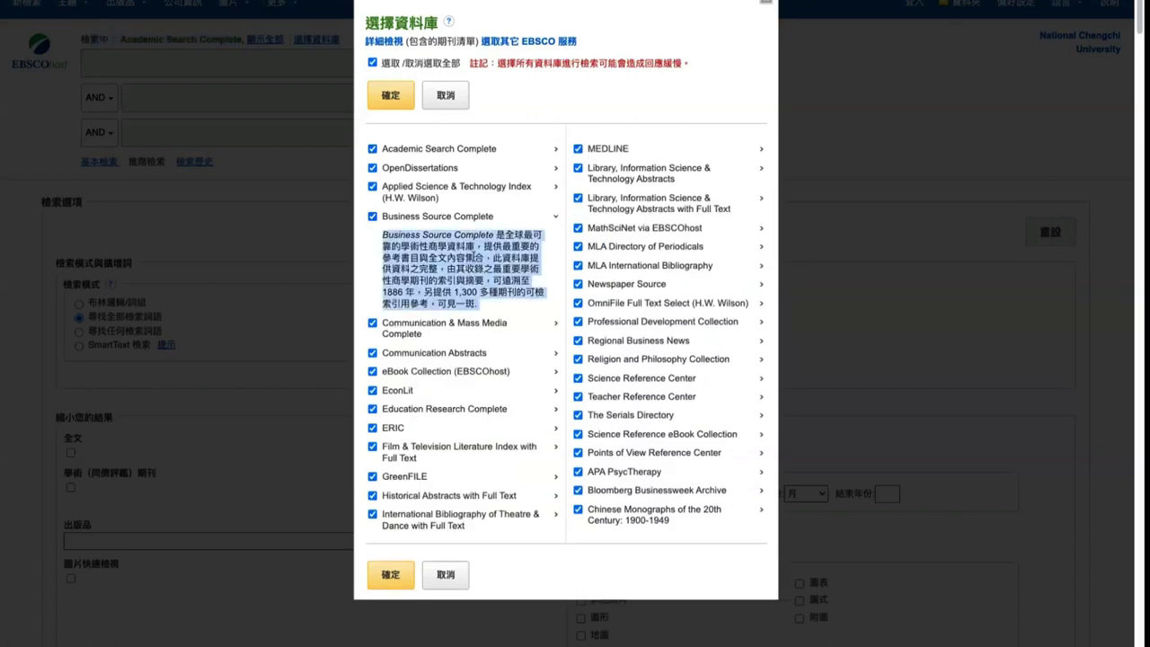
pyautogui.click(555, 328)
pyautogui.scroll(-1, 525, 355)
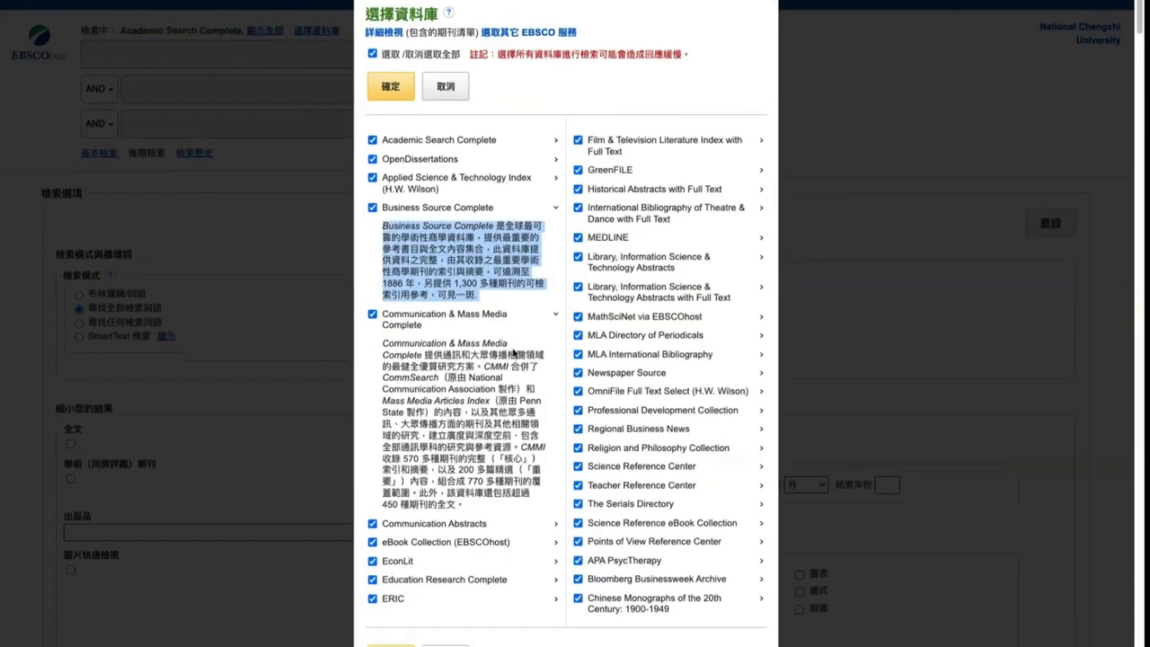
pyautogui.scroll(1, 514, 350)
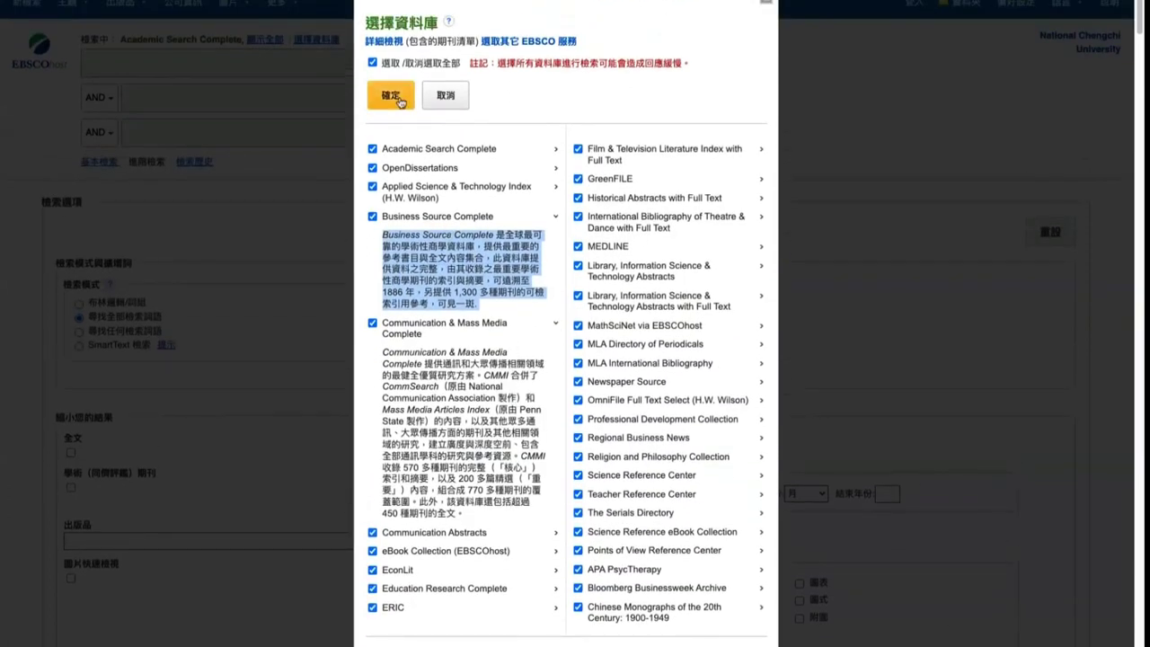
pyautogui.moveTo(497, 63); pyautogui.dragTo(686, 62)
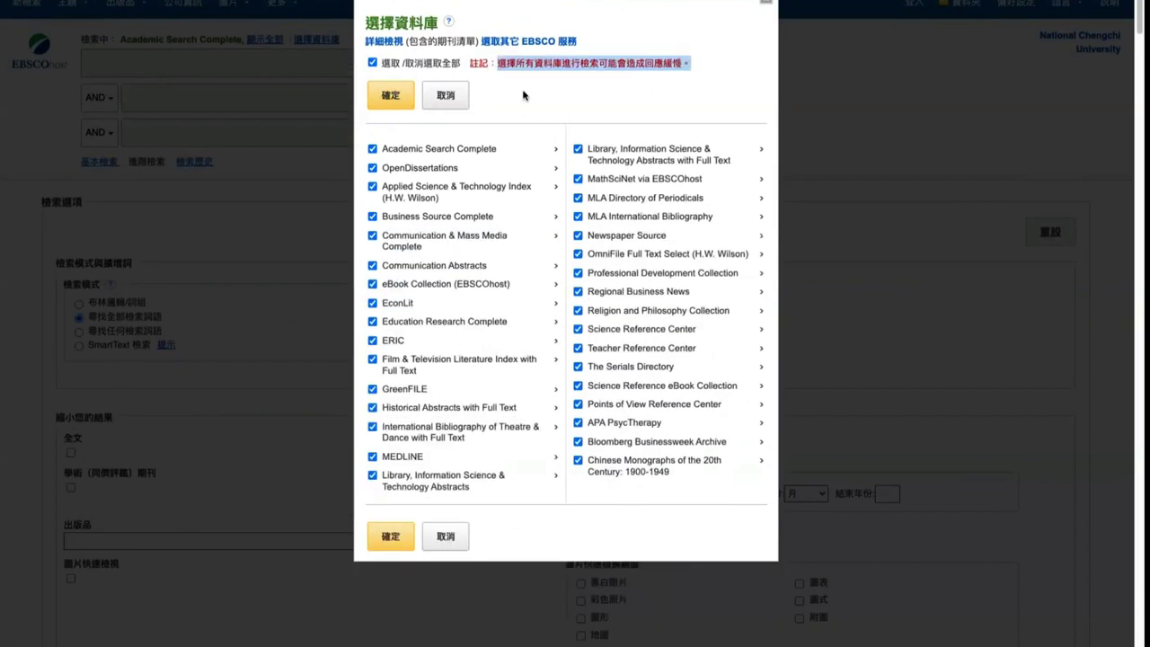
pyautogui.click(398, 93)
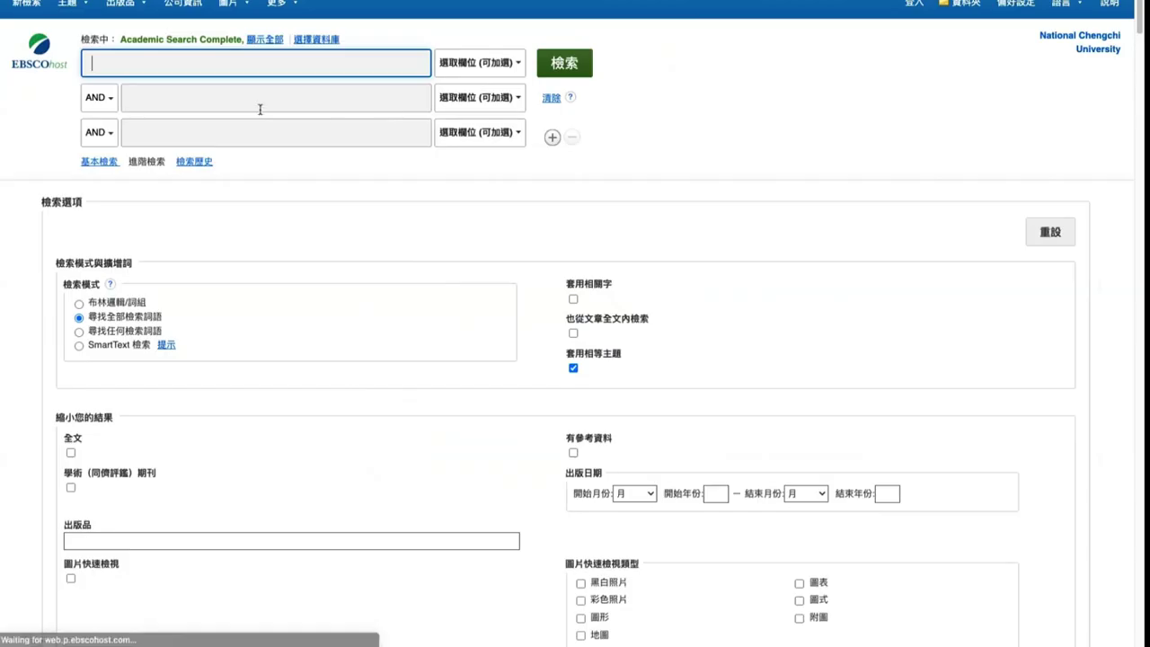
pyautogui.click(266, 39)
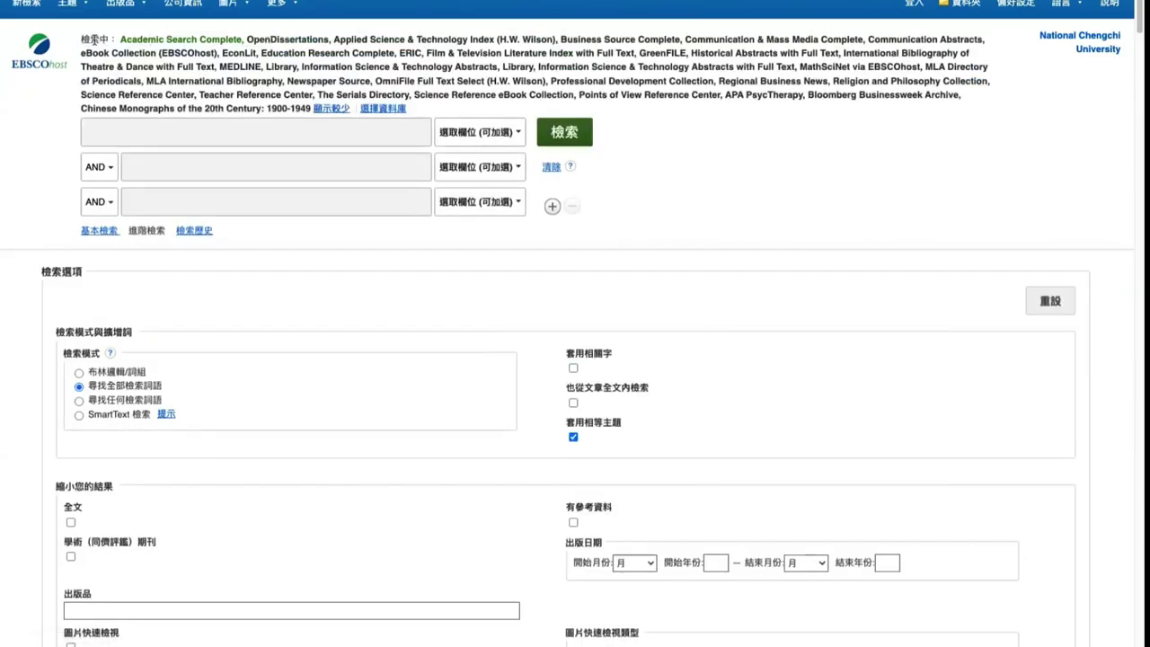
pyautogui.moveTo(82, 38); pyautogui.dragTo(245, 39)
pyautogui.click(84, 39)
pyautogui.moveTo(83, 37); pyautogui.dragTo(321, 111)
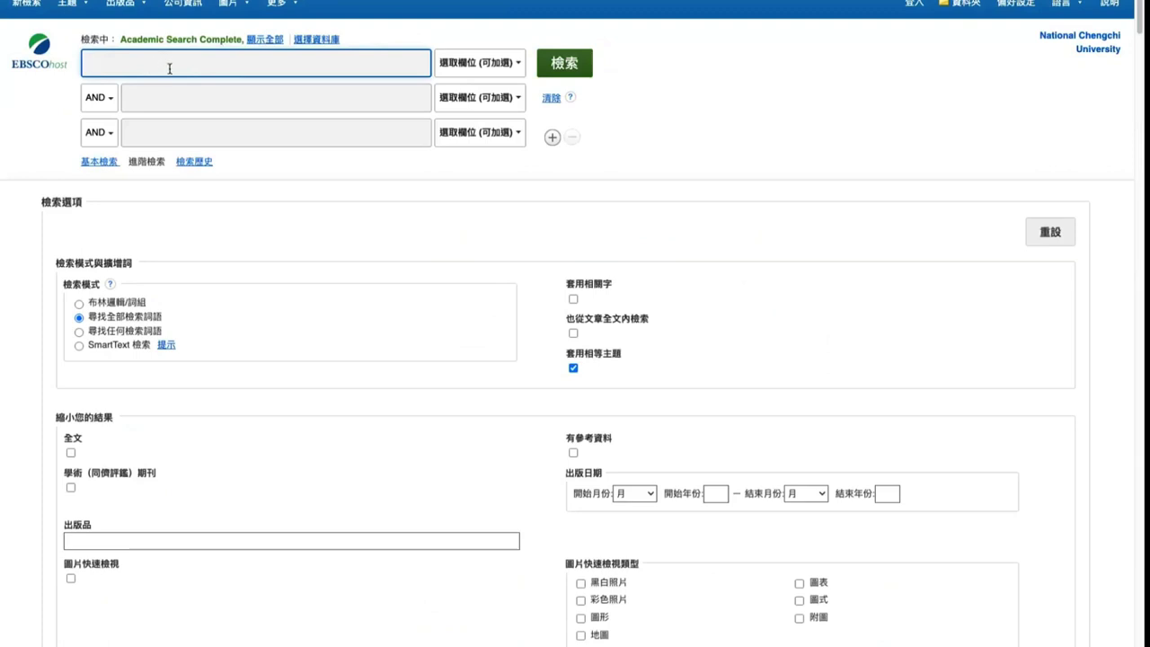
pyautogui.click(477, 62)
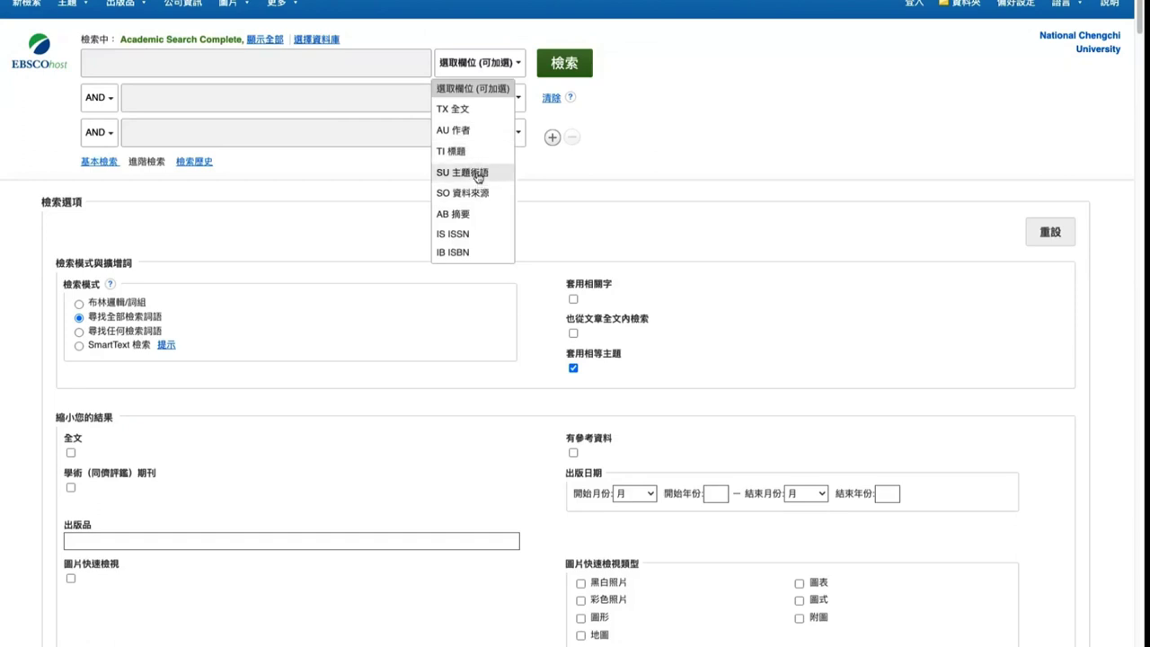
pyautogui.click(477, 172)
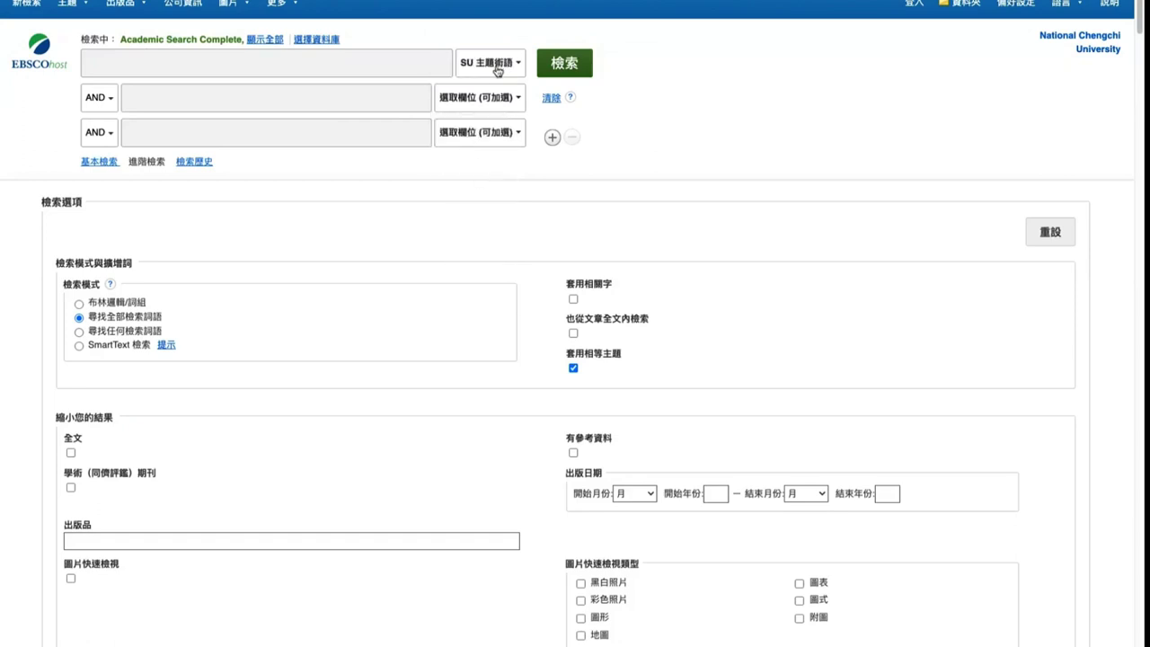
pyautogui.click(194, 64)
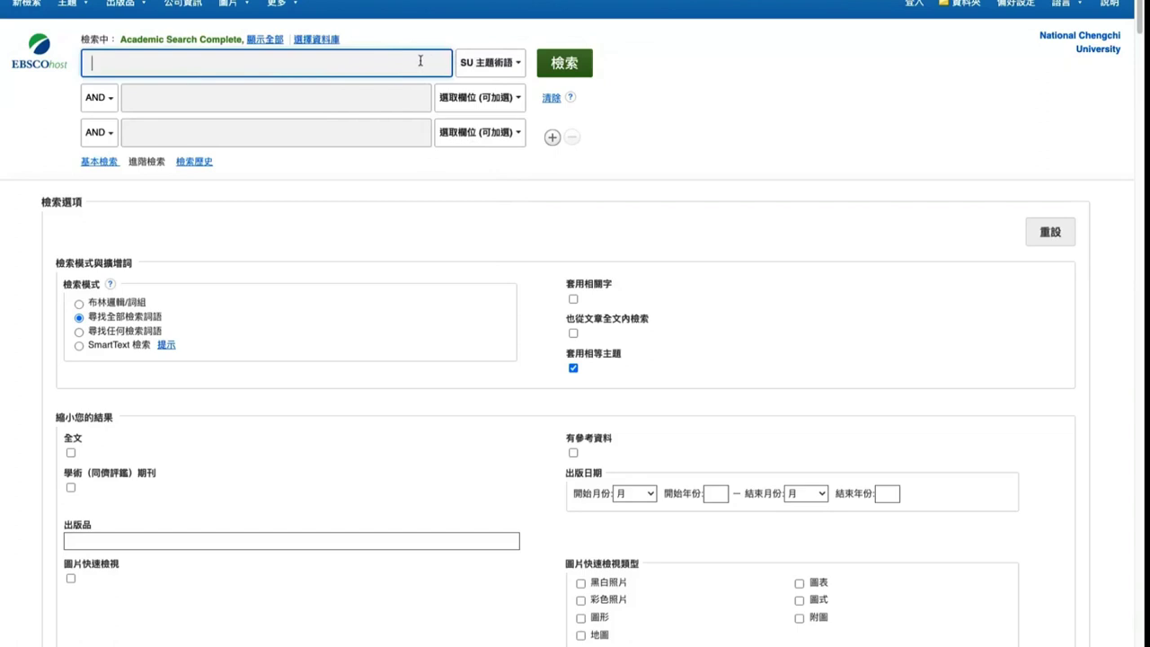
pyautogui.moveTo(78, 8)
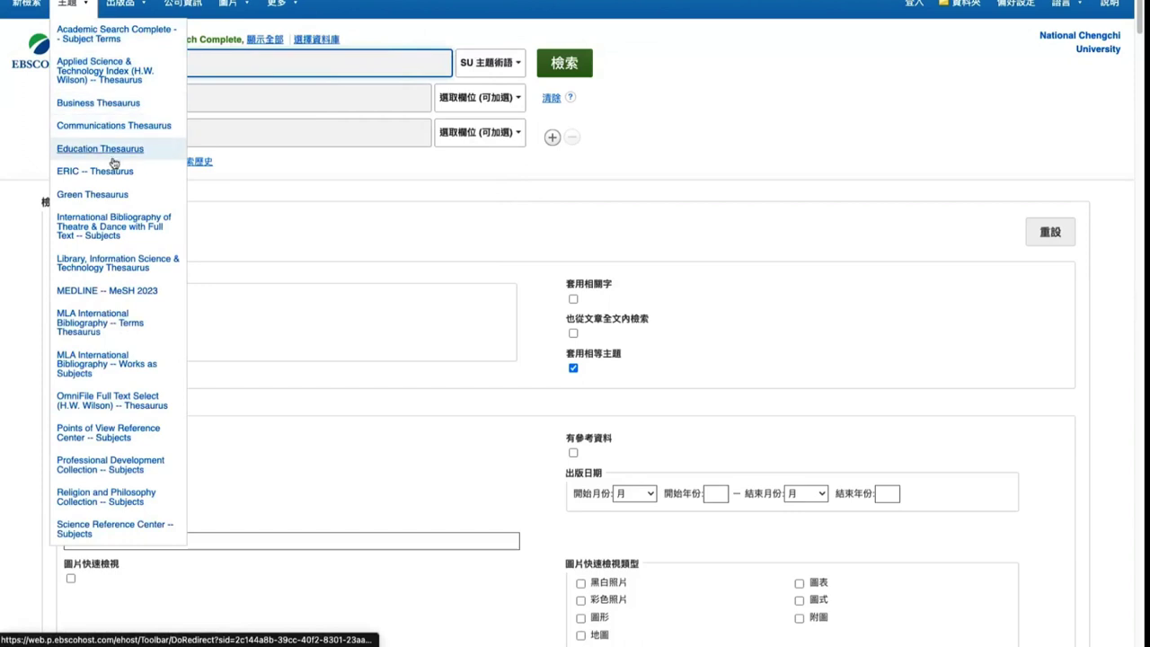
pyautogui.click(490, 63)
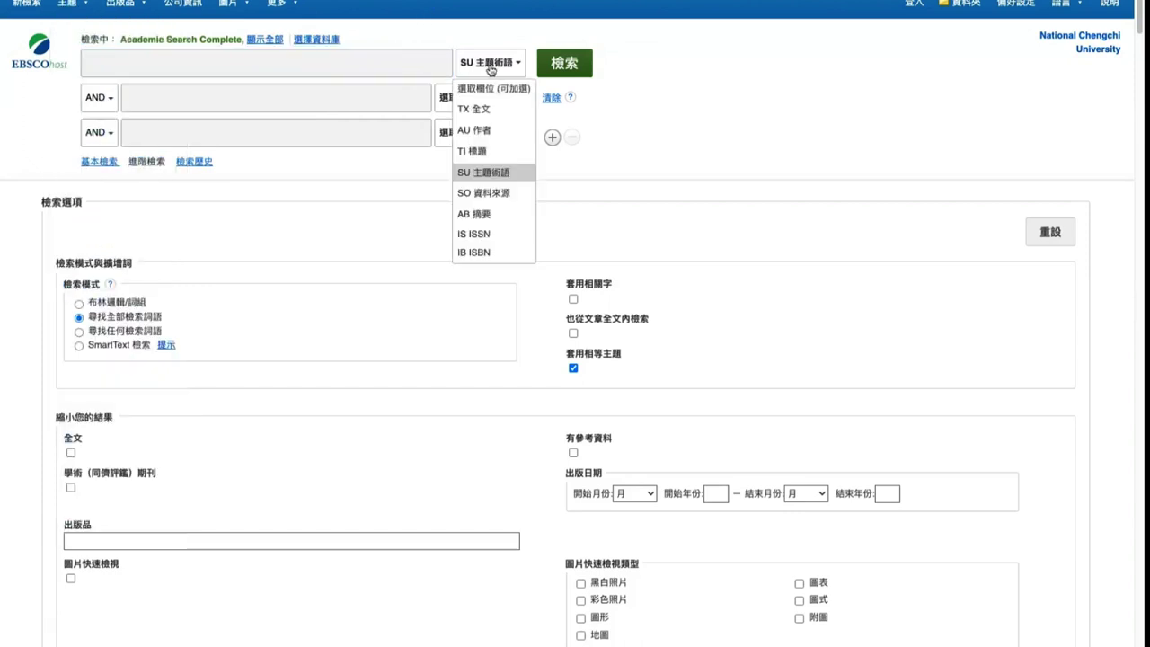
pyautogui.click(503, 87)
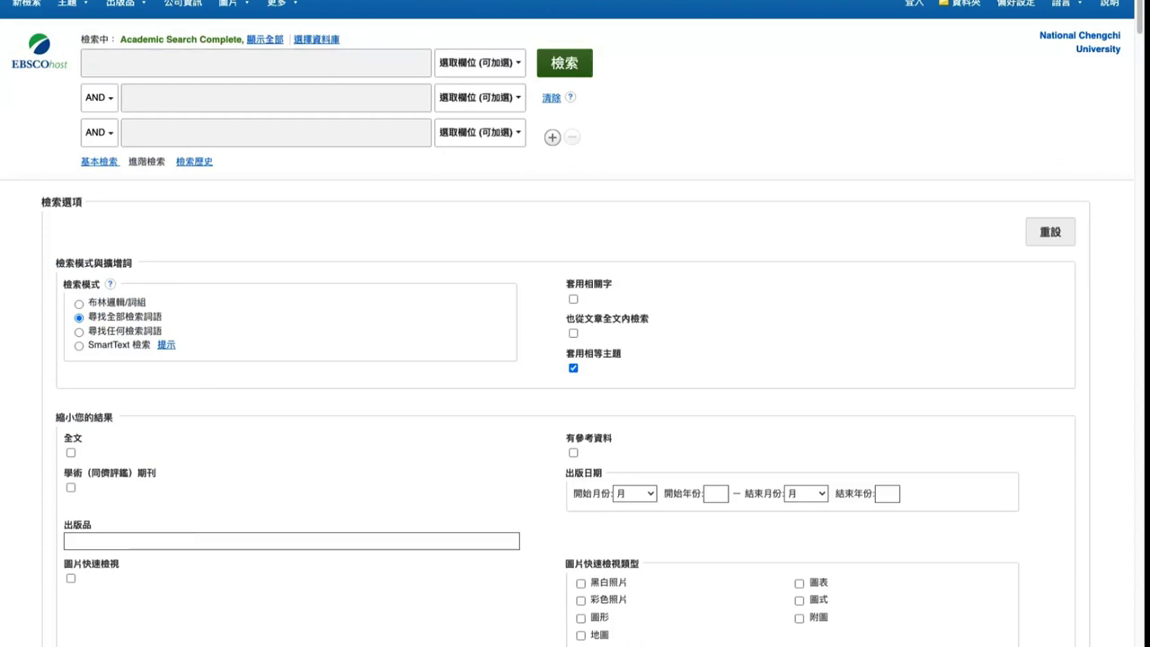
# Search 'special education' from the first search box, without the leading spaces
pyautogui.click(275, 64)
pyautogui.write('special education')
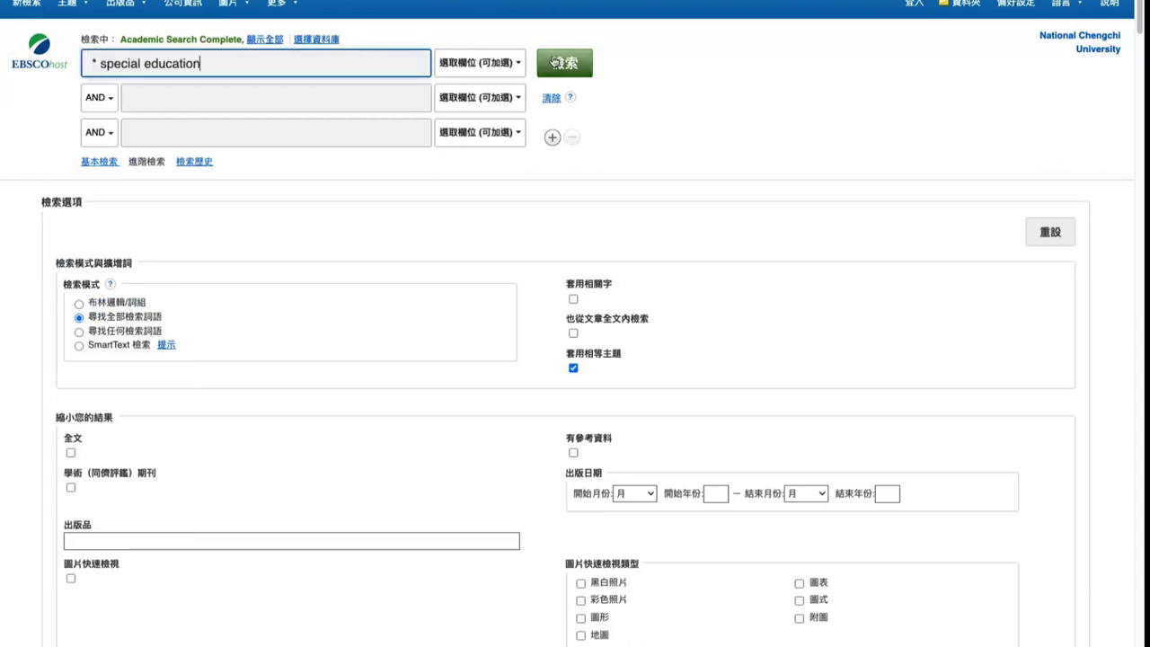
pyautogui.click(94, 61)
pyautogui.press('BackSpace')
pyautogui.press('BackSpace')
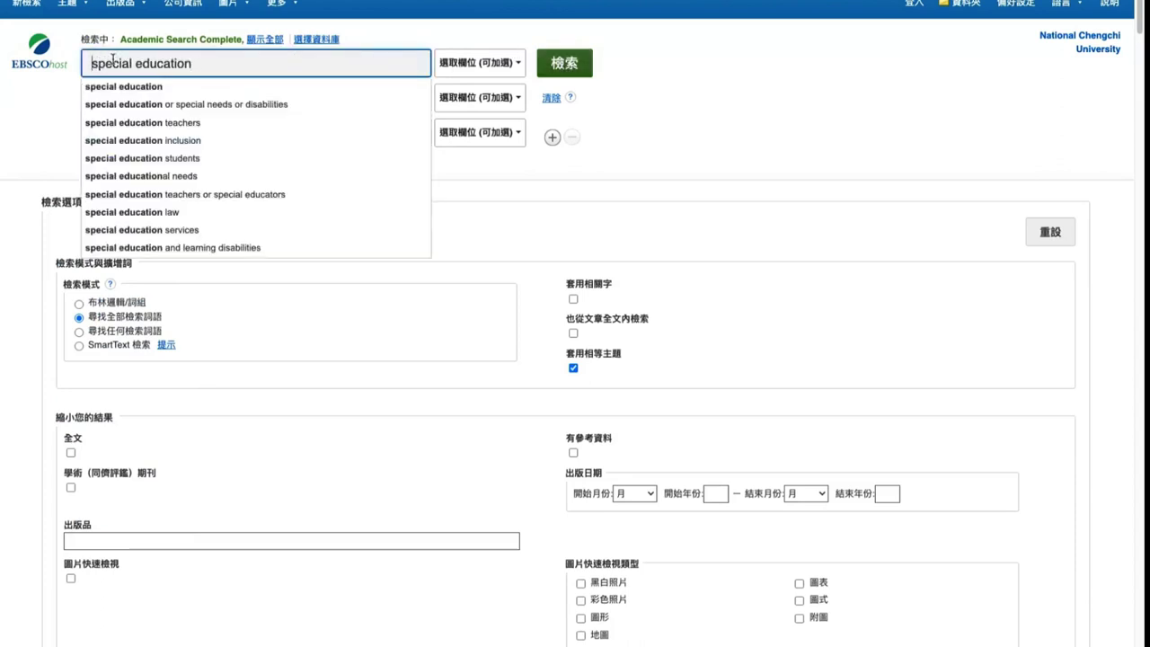
pyautogui.click(522, 45)
pyautogui.click(566, 63)
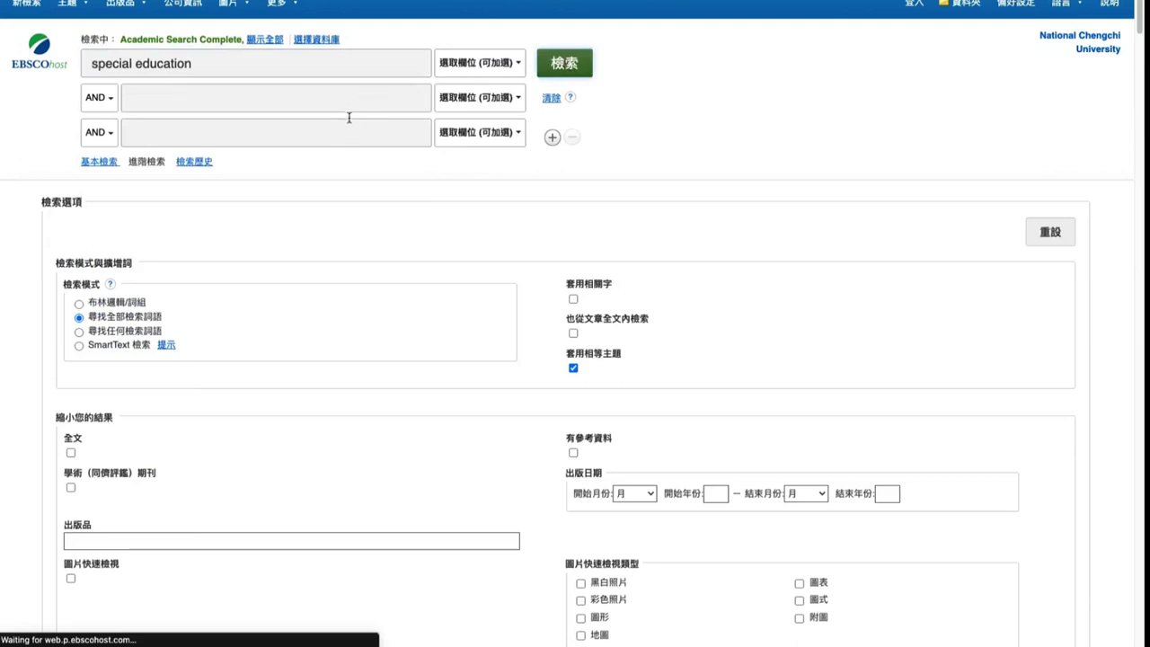
# Review the list of searched databases and the 640,540 result count
pyautogui.click(254, 40)
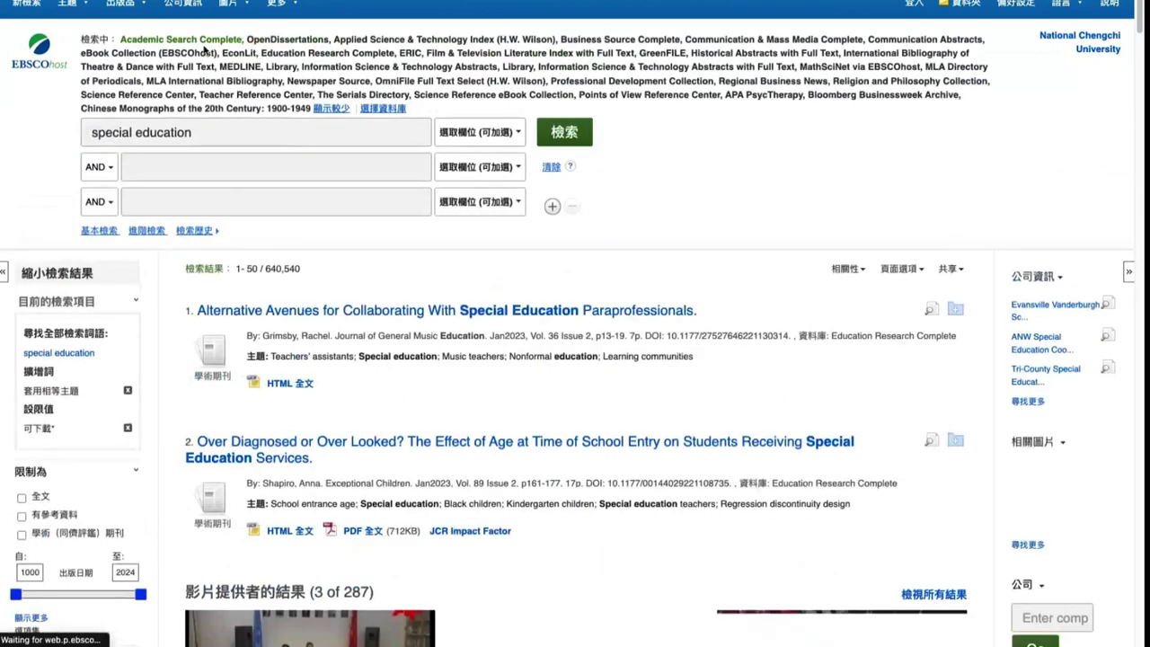
pyautogui.click(332, 109)
pyautogui.moveTo(265, 200); pyautogui.dragTo(310, 207)
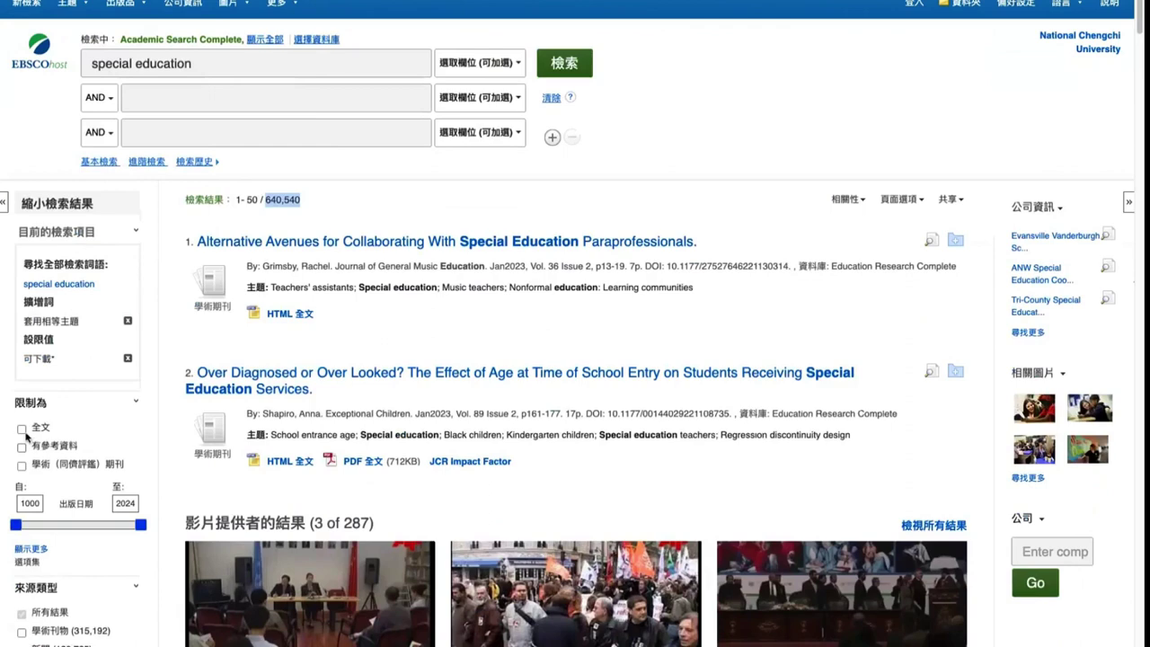
pyautogui.click(297, 199)
pyautogui.click(249, 61)
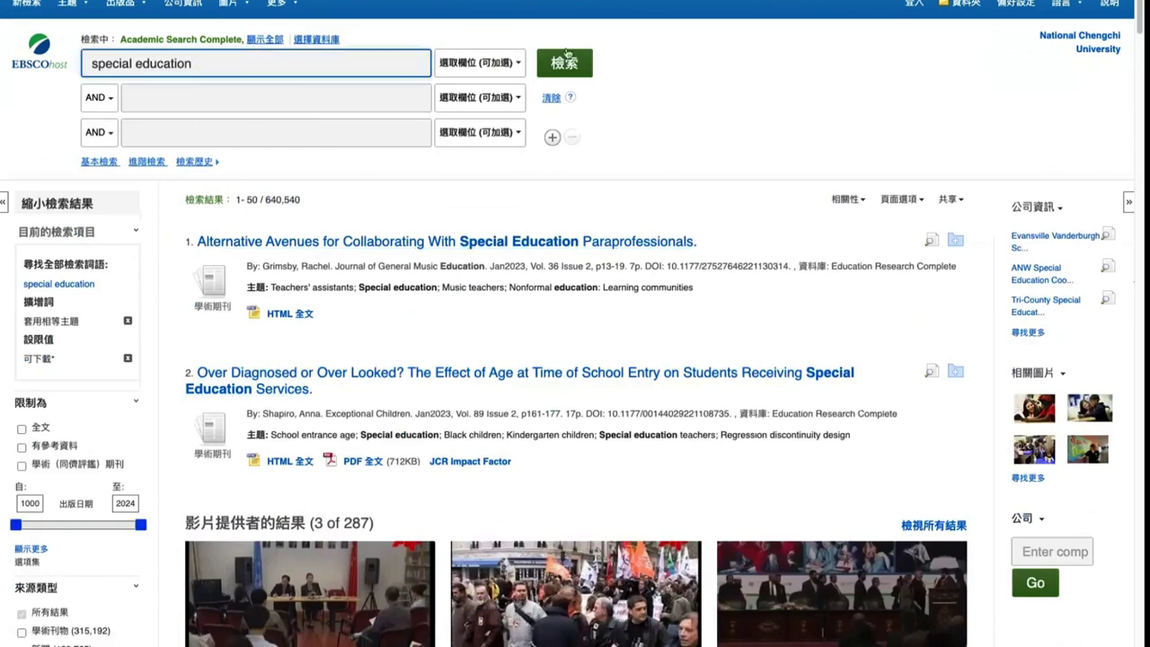
pyautogui.click(503, 66)
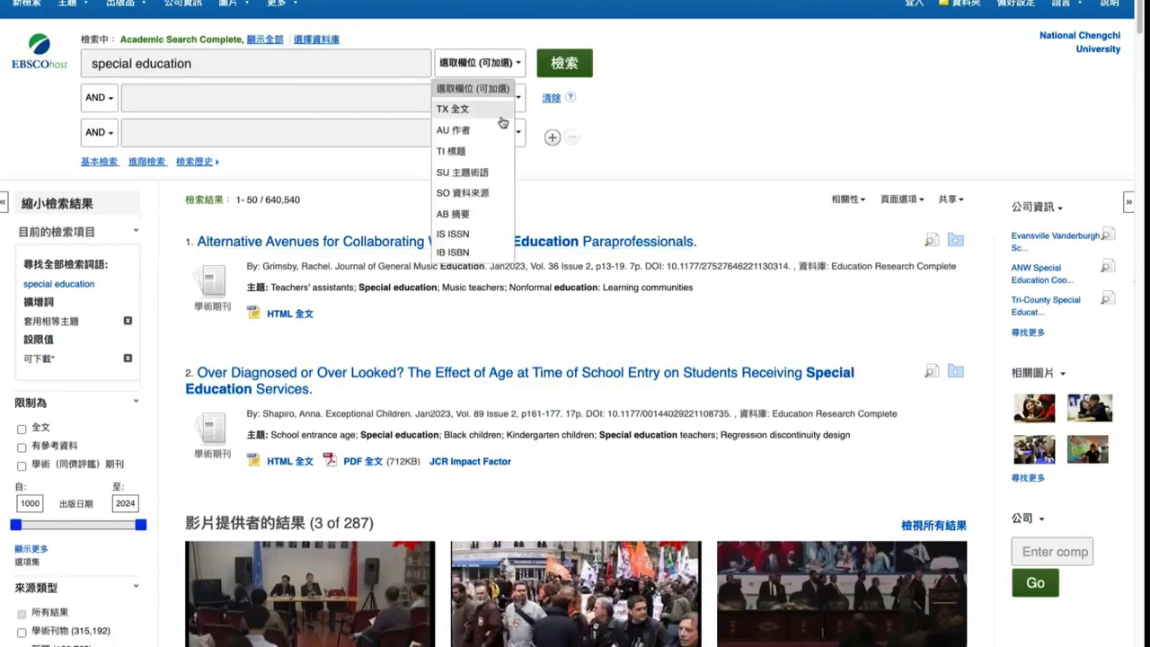
pyautogui.click(488, 173)
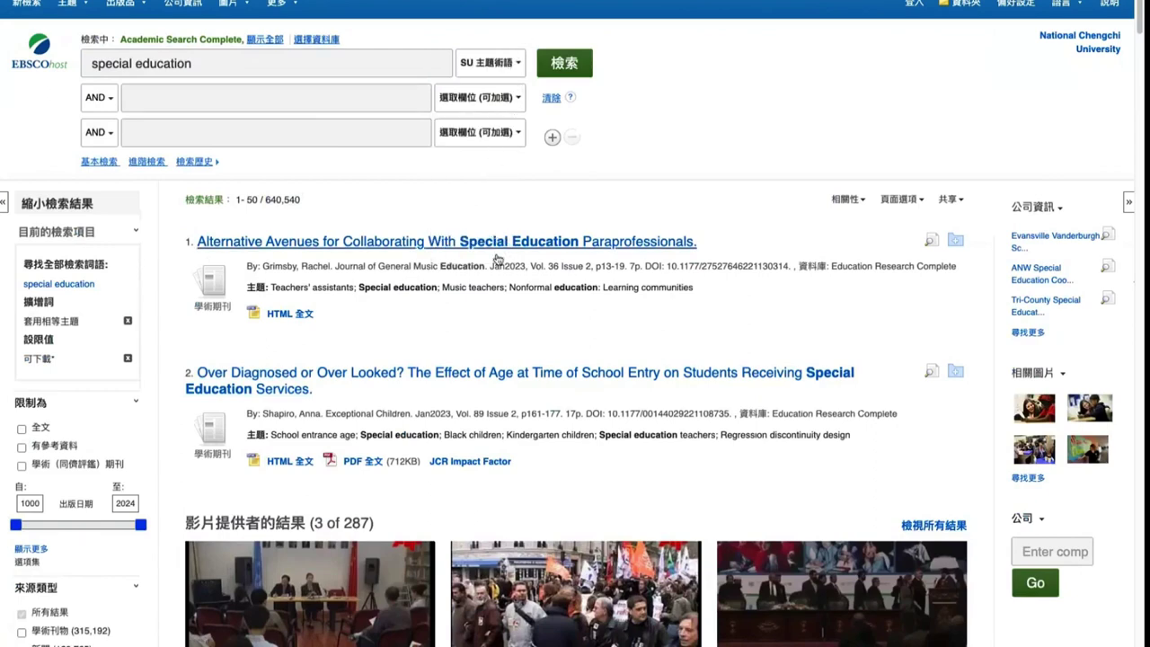
pyautogui.moveTo(251, 288); pyautogui.dragTo(694, 287)
pyautogui.click(319, 296)
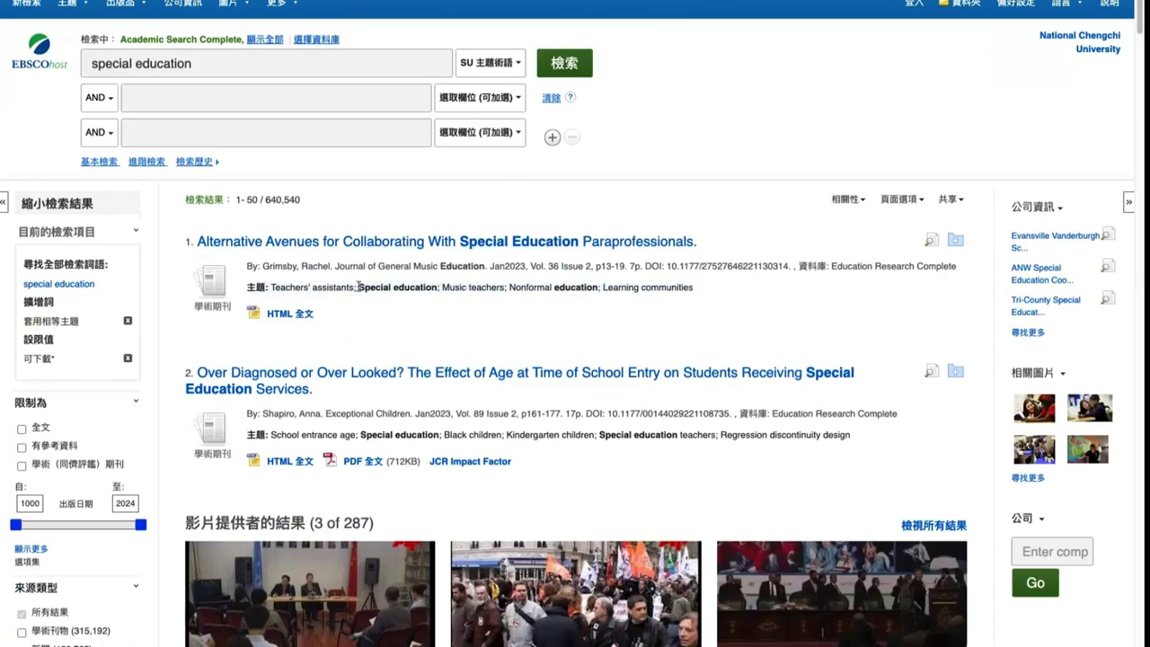
pyautogui.moveTo(357, 287); pyautogui.dragTo(438, 289)
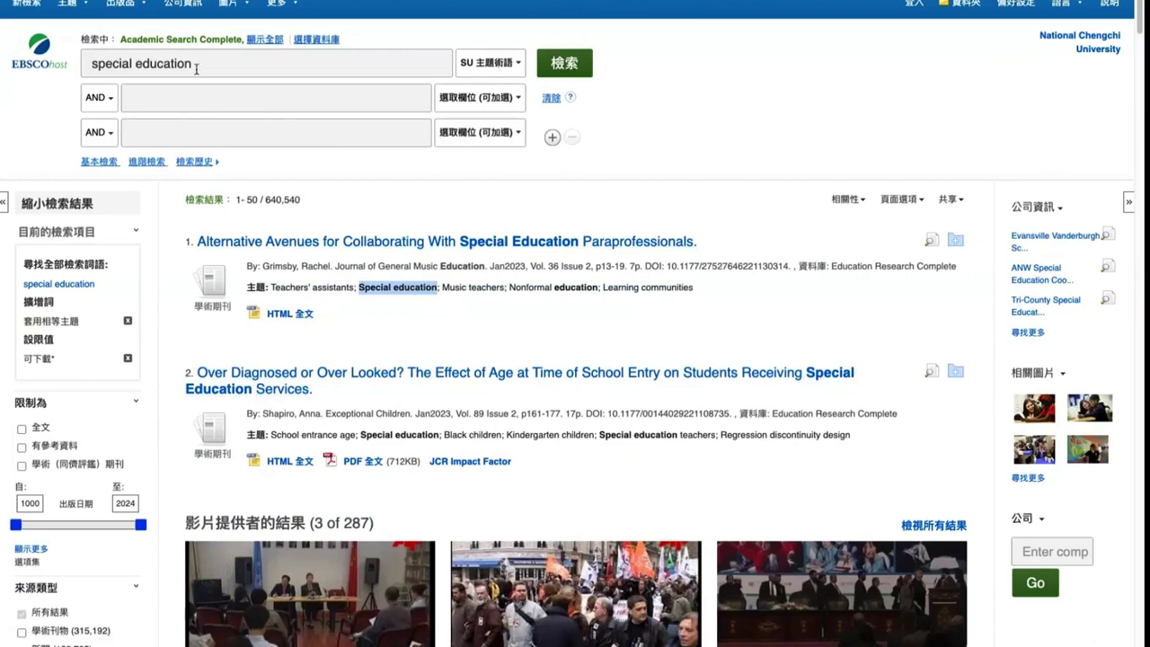
pyautogui.click(458, 36)
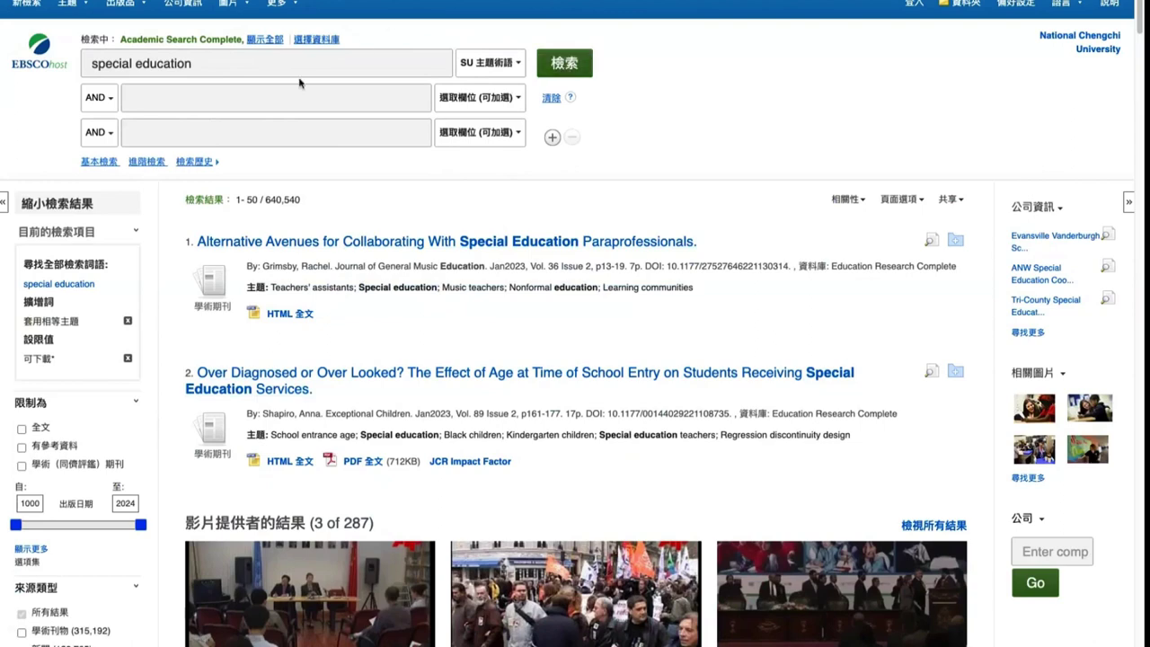
pyautogui.click(562, 64)
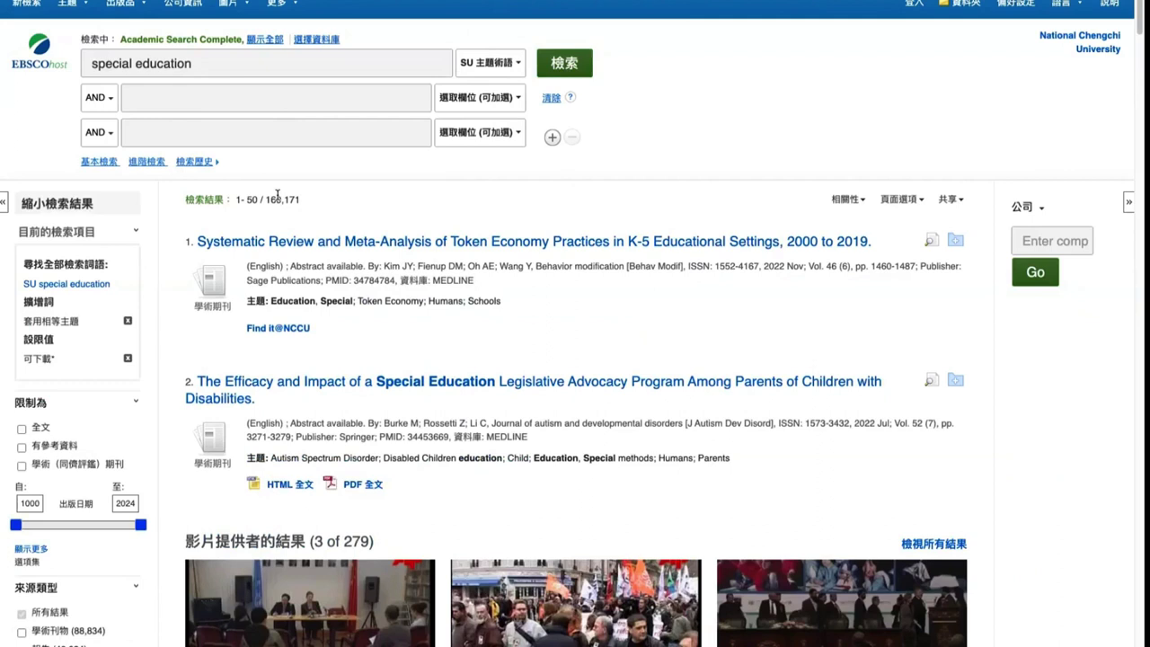
pyautogui.tripleClick(378, 301)
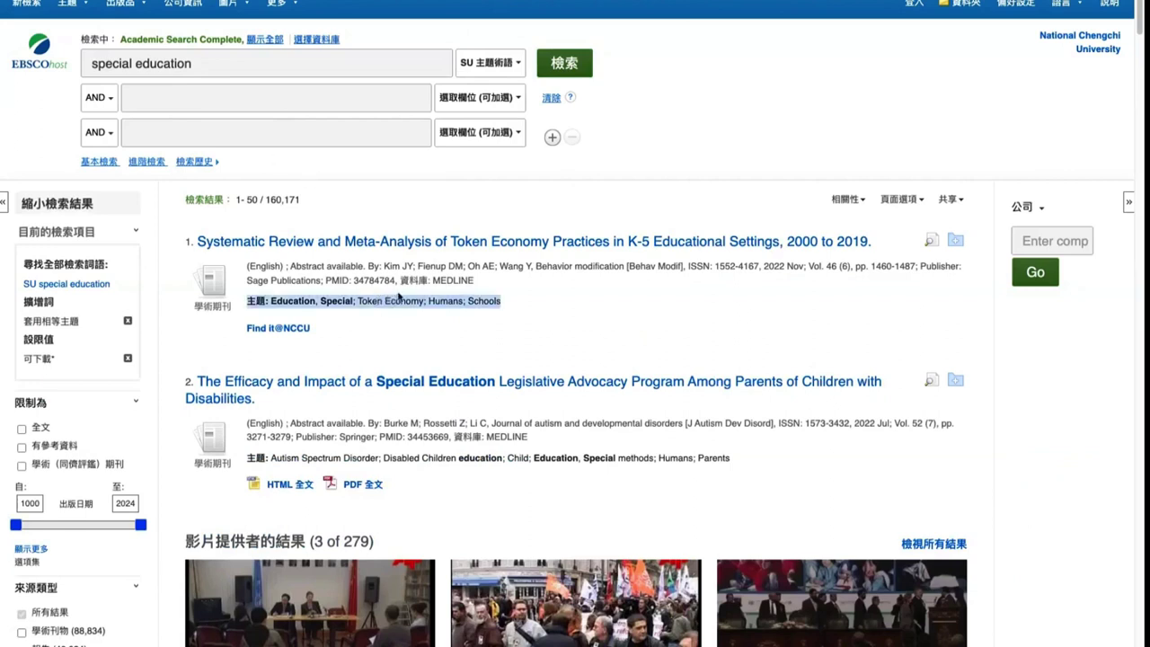
pyautogui.tripleClick(398, 300)
pyautogui.tripleClick(380, 300)
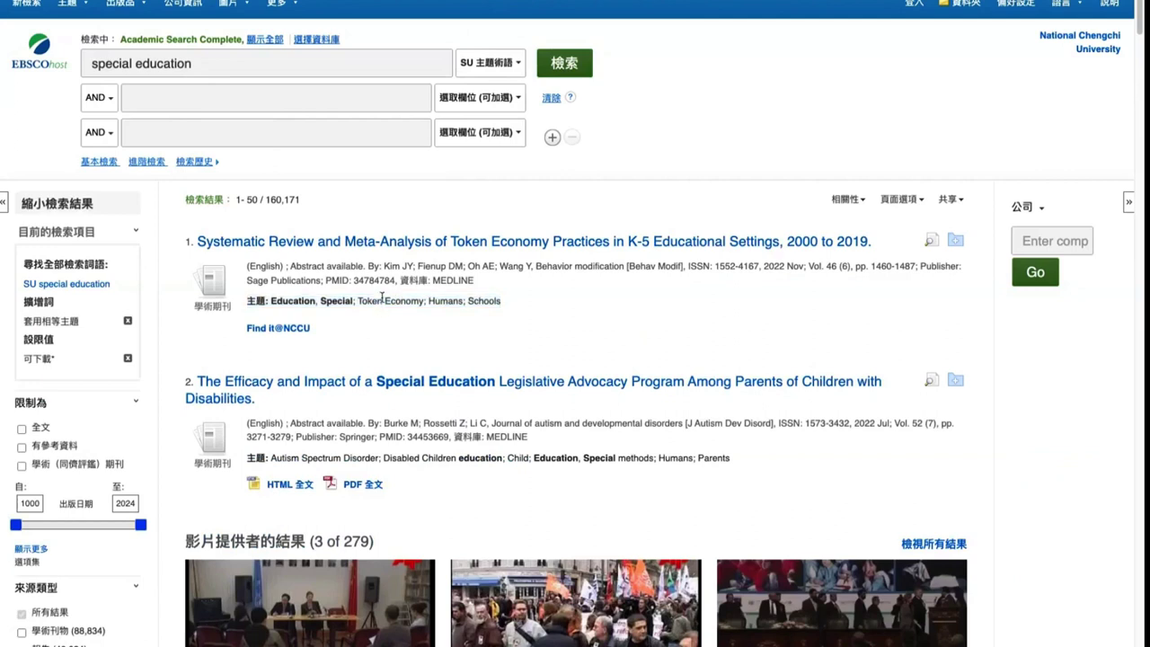
pyautogui.click(390, 280)
pyautogui.click(325, 248)
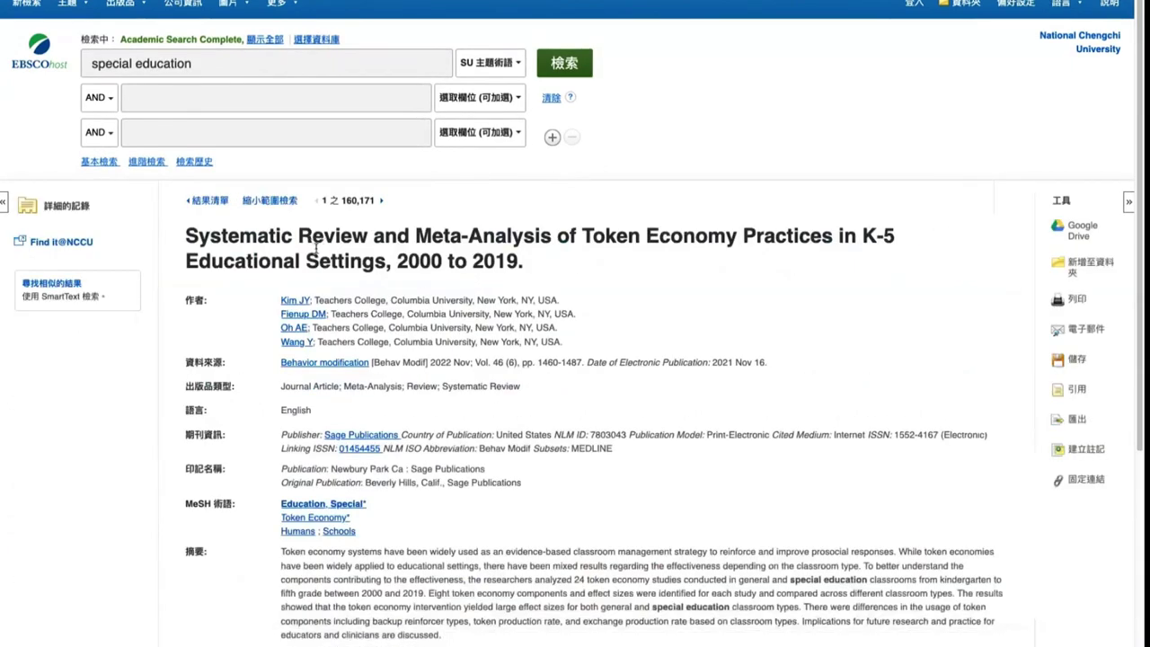
pyautogui.moveTo(185, 502); pyautogui.dragTo(380, 535)
pyautogui.scroll(-2, 425, 479)
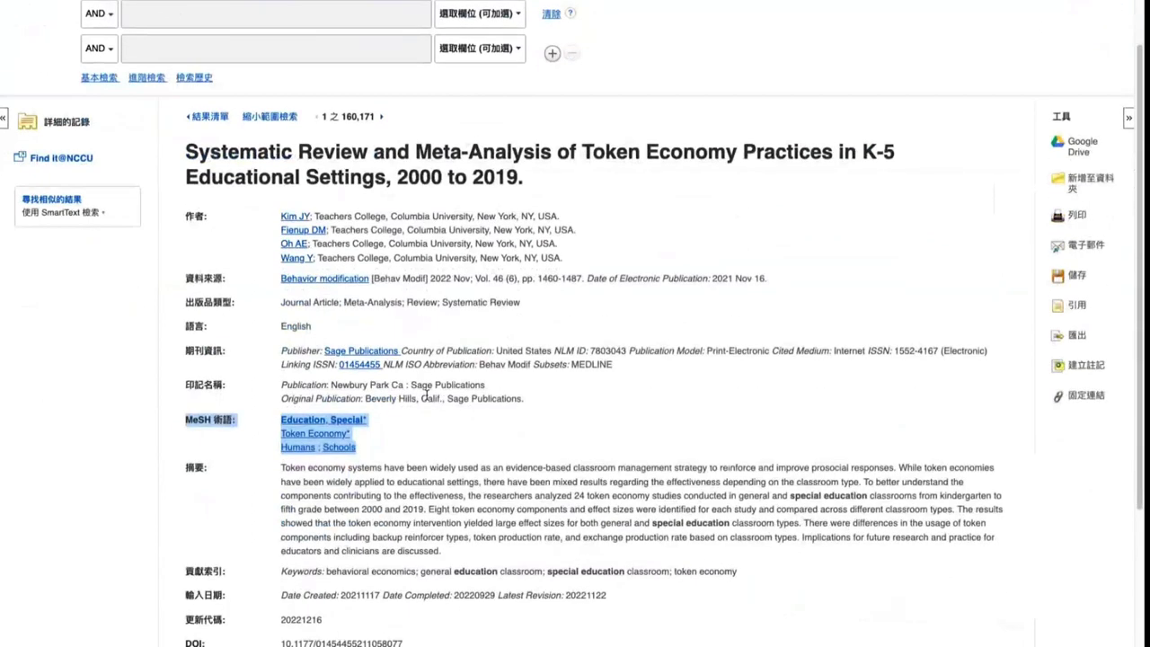
pyautogui.click(422, 416)
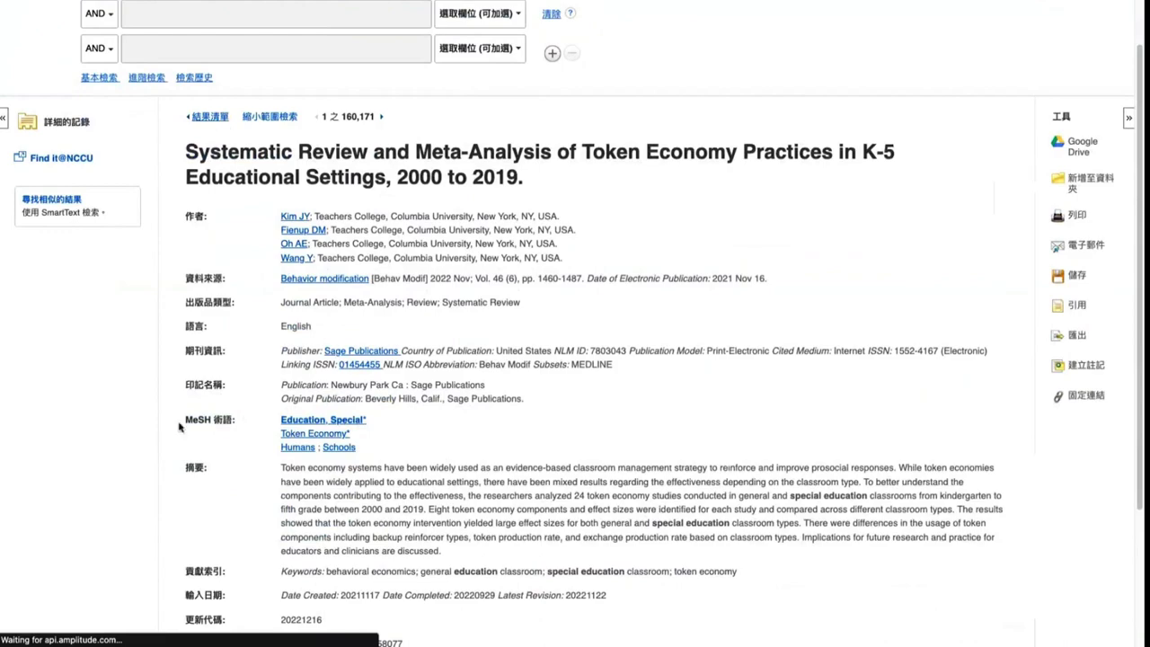
pyautogui.scroll(-3, 159, 390)
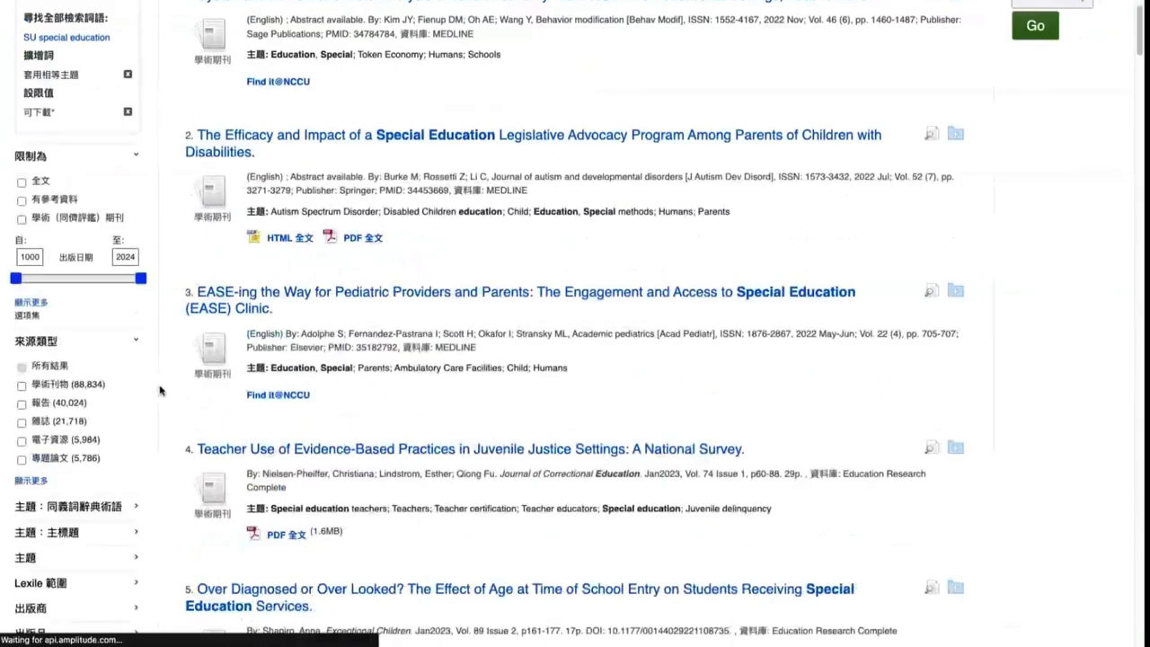
pyautogui.scroll(-6, 108, 382)
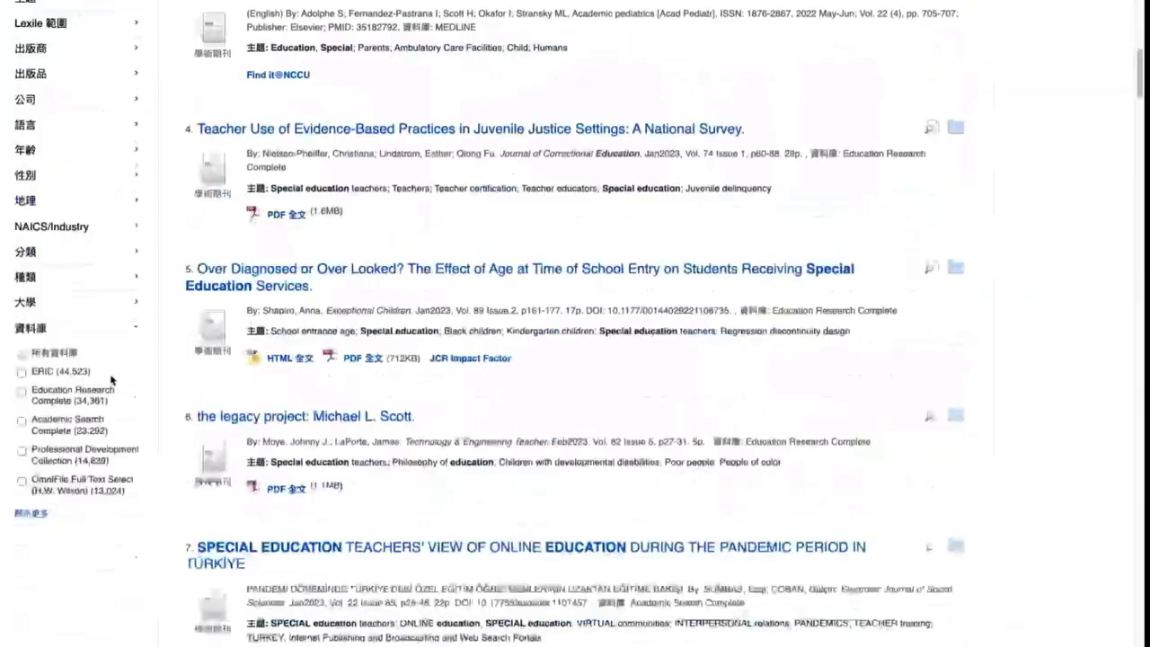
# Limit results to ERIC and open the fourth result's record to view its descriptors
pyautogui.click(47, 372)
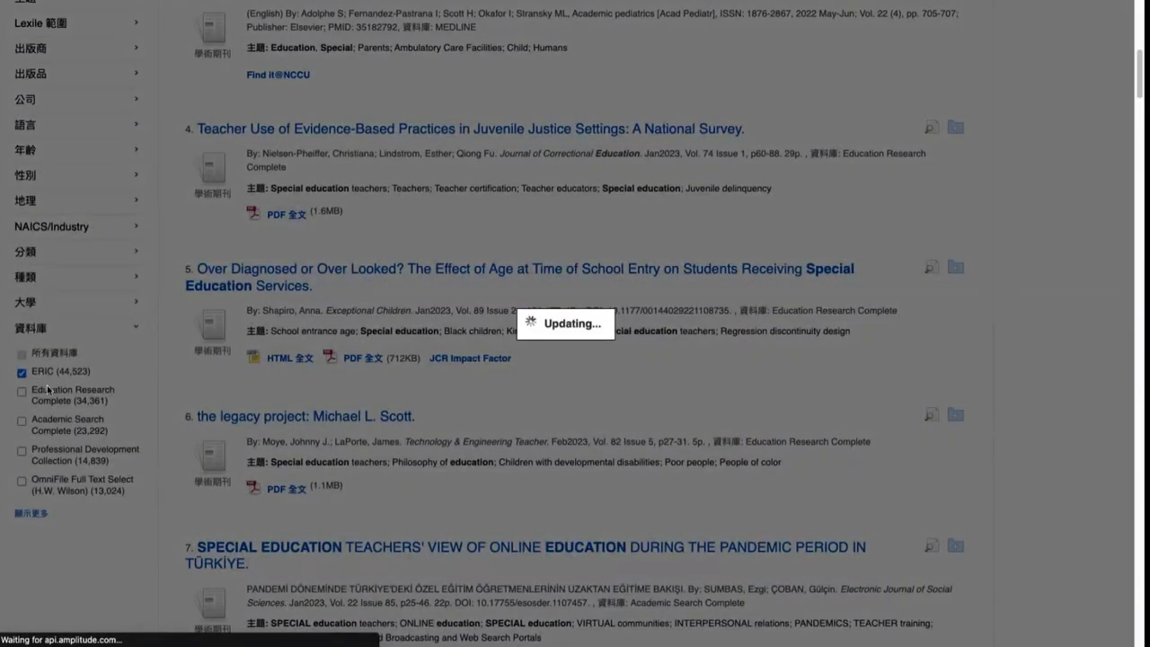
pyautogui.scroll(-6, 357, 259)
pyautogui.scroll(2, 358, 260)
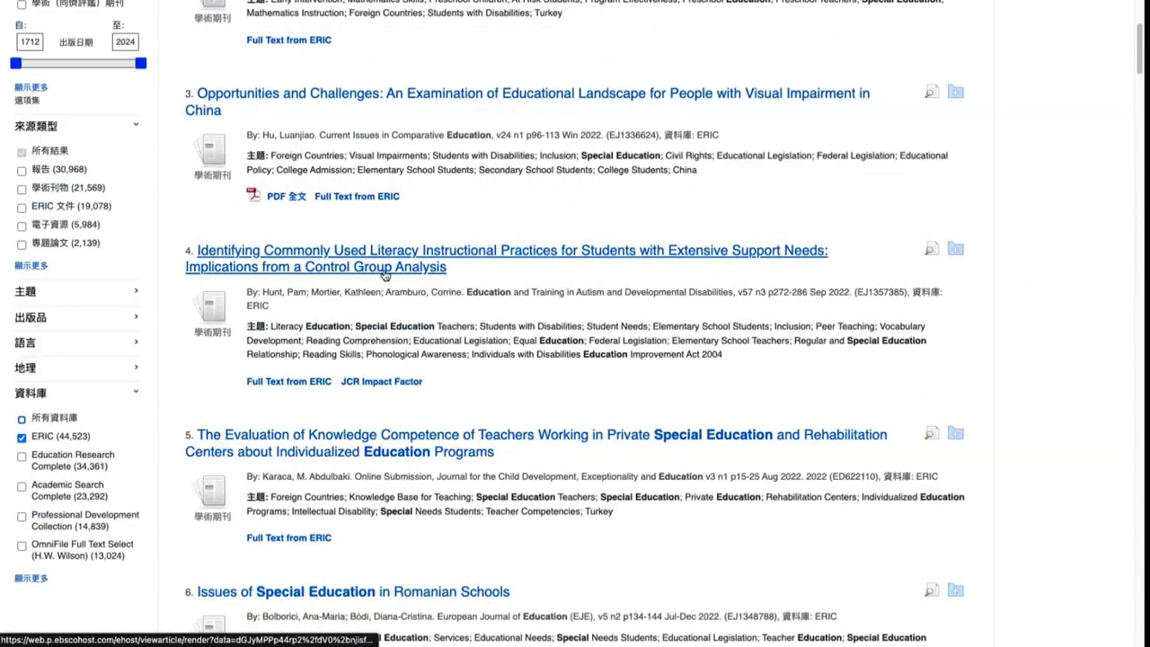
pyautogui.click(385, 267)
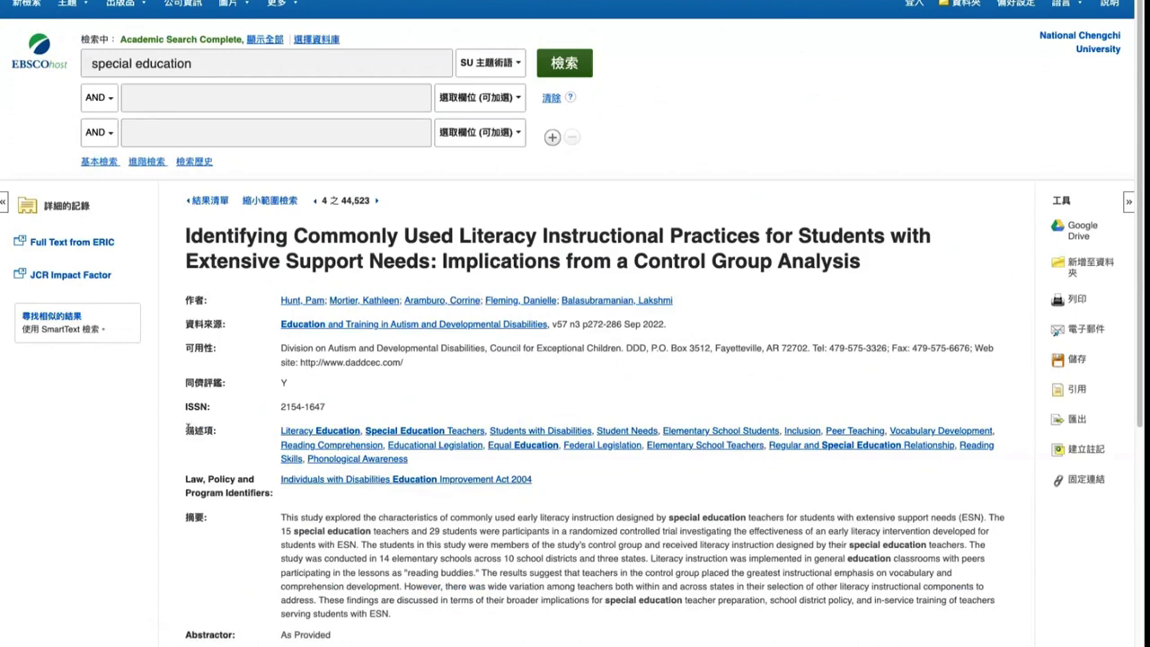
pyautogui.moveTo(188, 429); pyautogui.dragTo(213, 431)
pyautogui.scroll(-2, 220, 428)
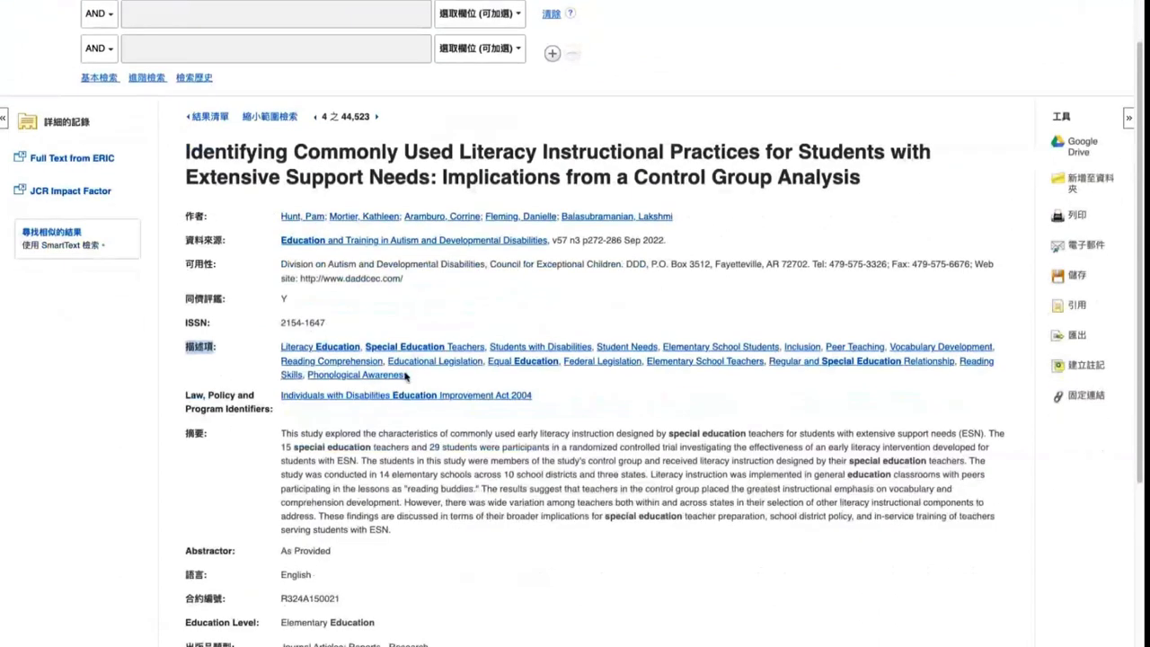
pyautogui.moveTo(428, 378); pyautogui.dragTo(281, 349)
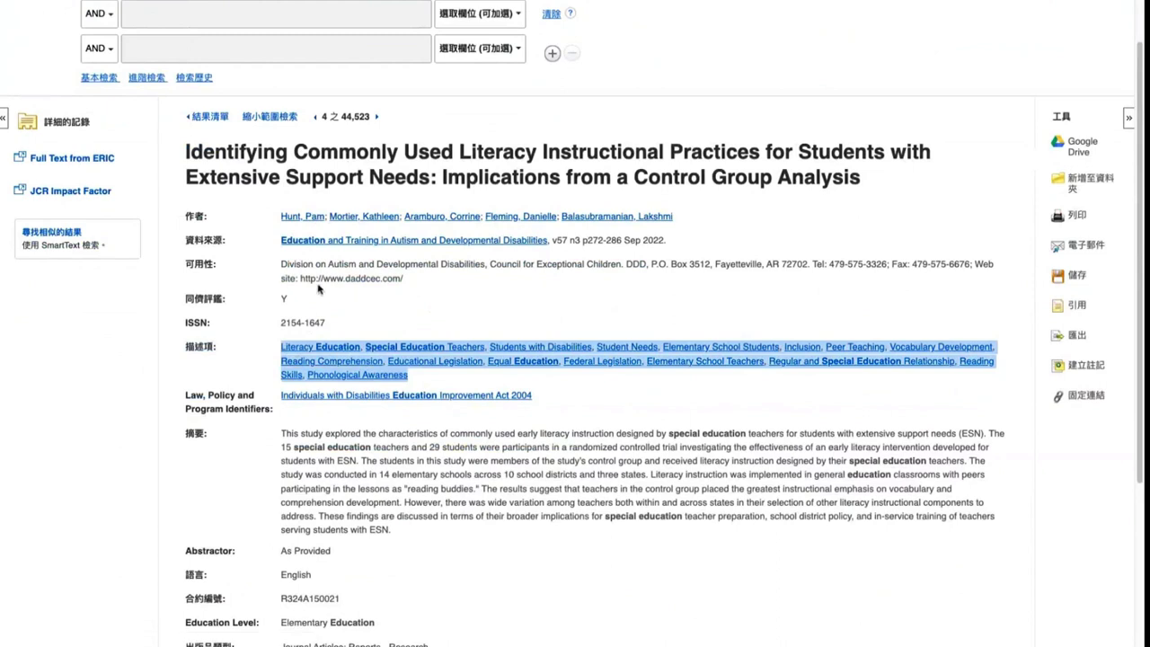
pyautogui.scroll(1, 319, 289)
pyautogui.scroll(1, 318, 288)
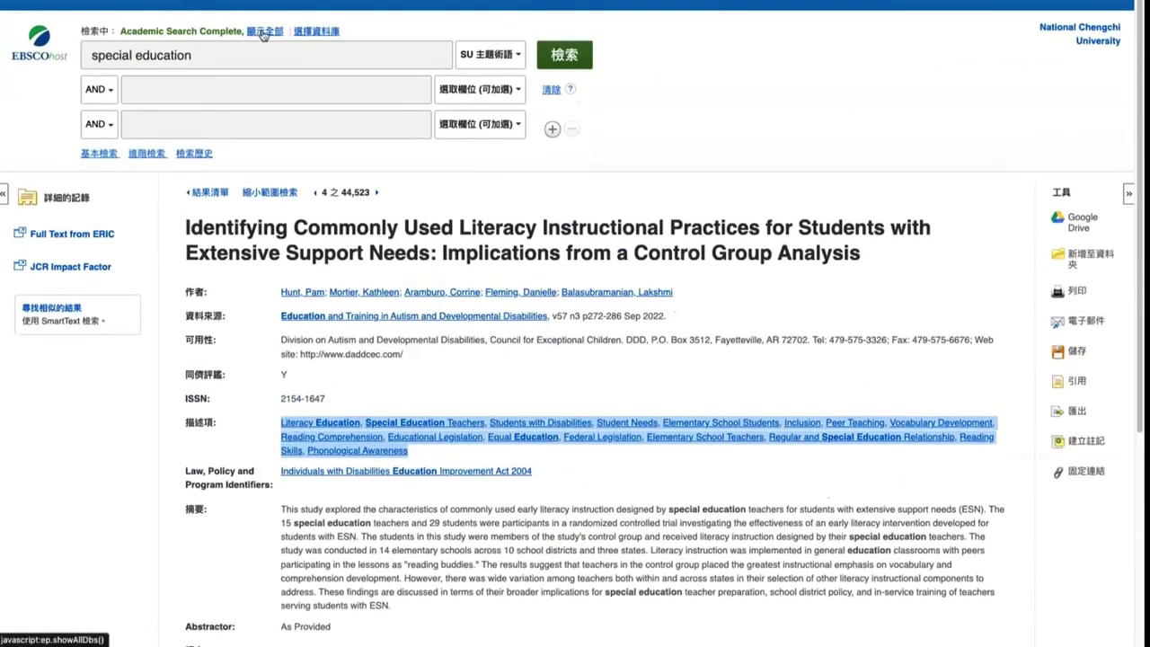
# Search the Literacy Education subject term from the record's descriptors, giving 26,899 results
pyautogui.click(265, 30)
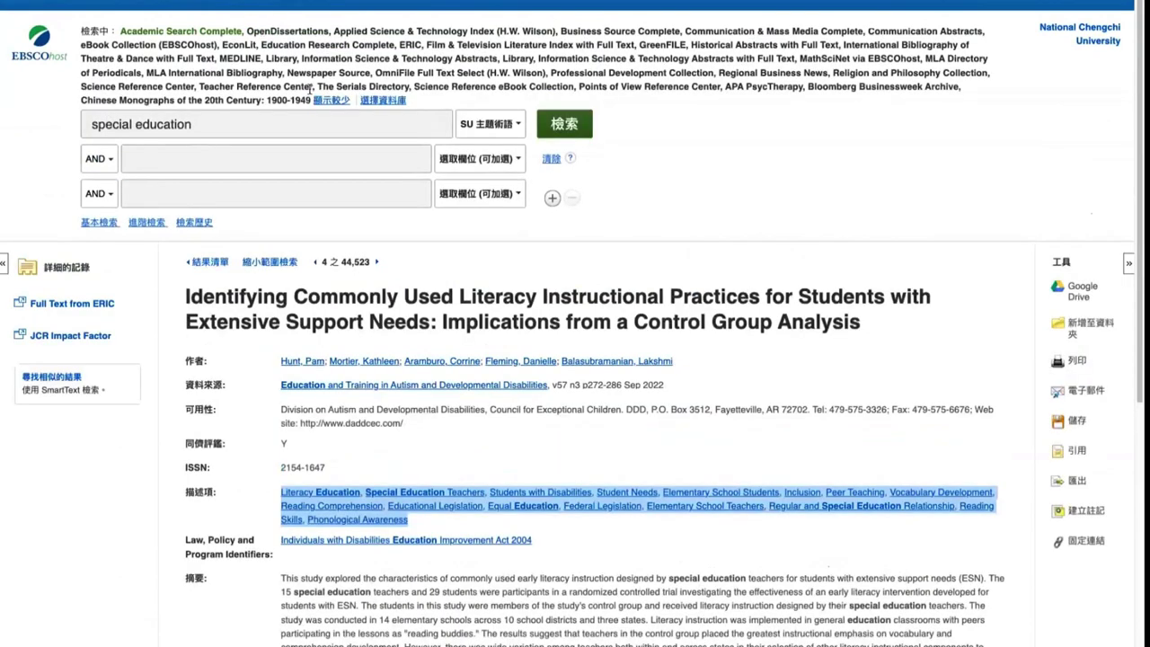
pyautogui.click(331, 100)
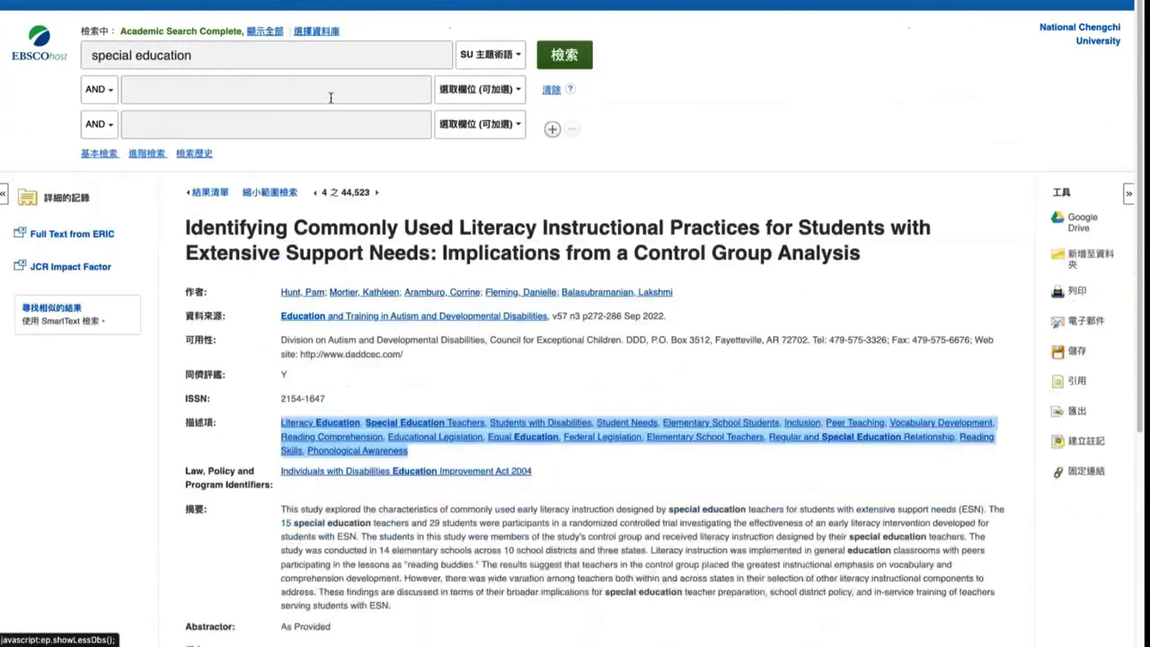
pyautogui.click(197, 421)
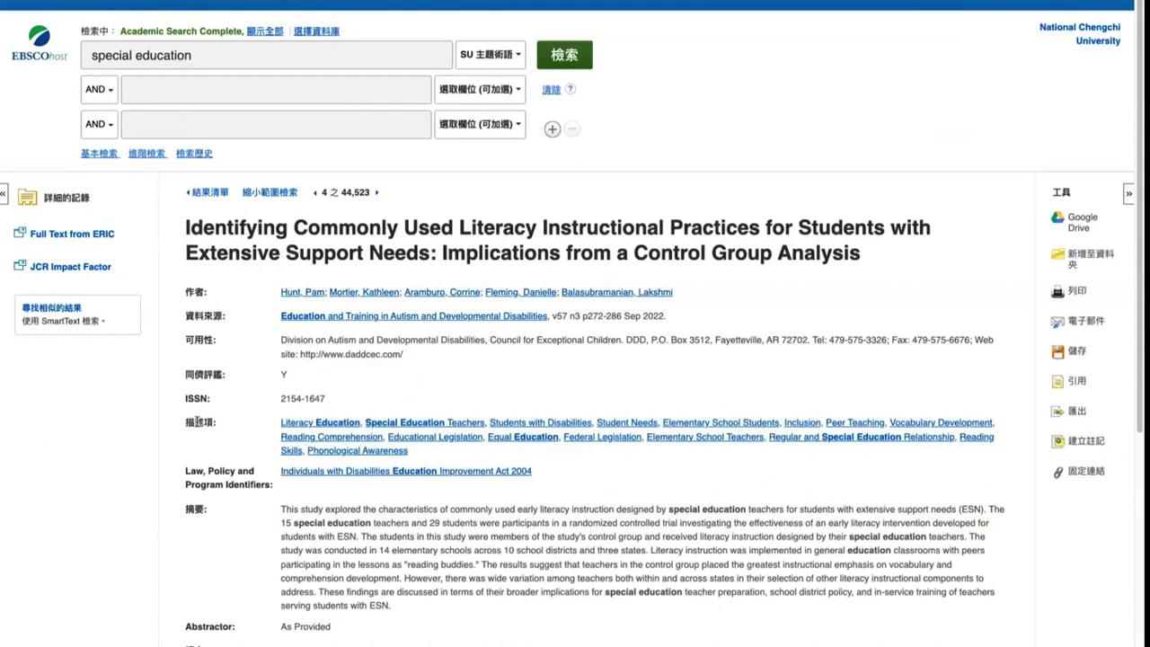
pyautogui.moveTo(188, 420); pyautogui.dragTo(218, 426)
pyautogui.scroll(-2, 199, 415)
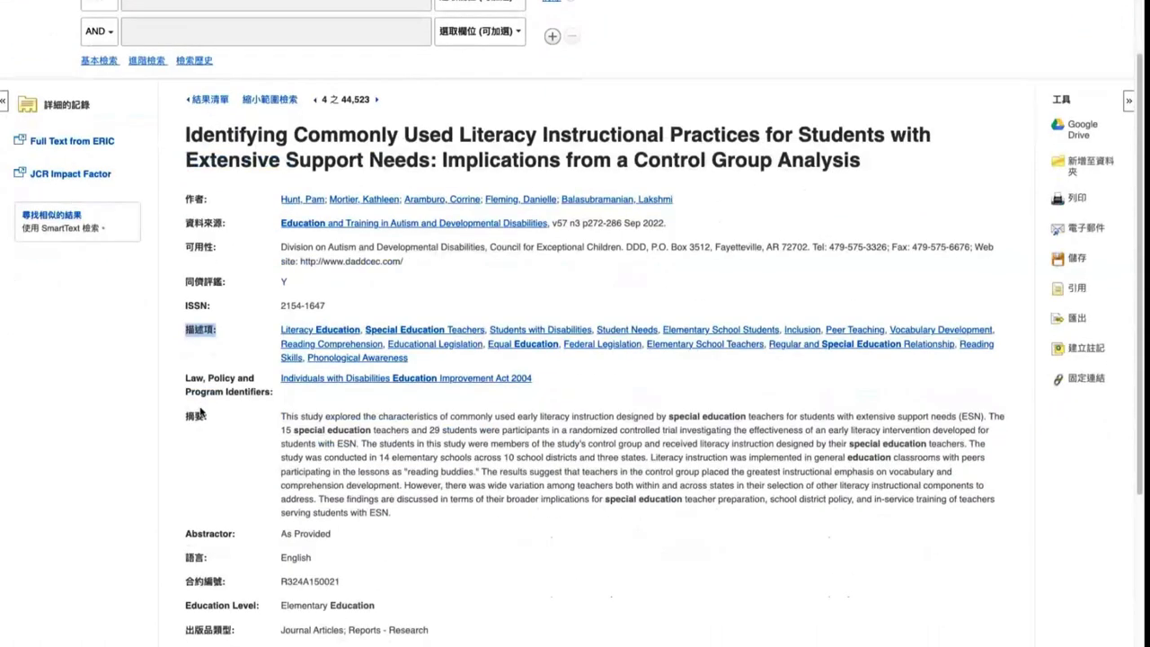
pyautogui.scroll(-2, 199, 415)
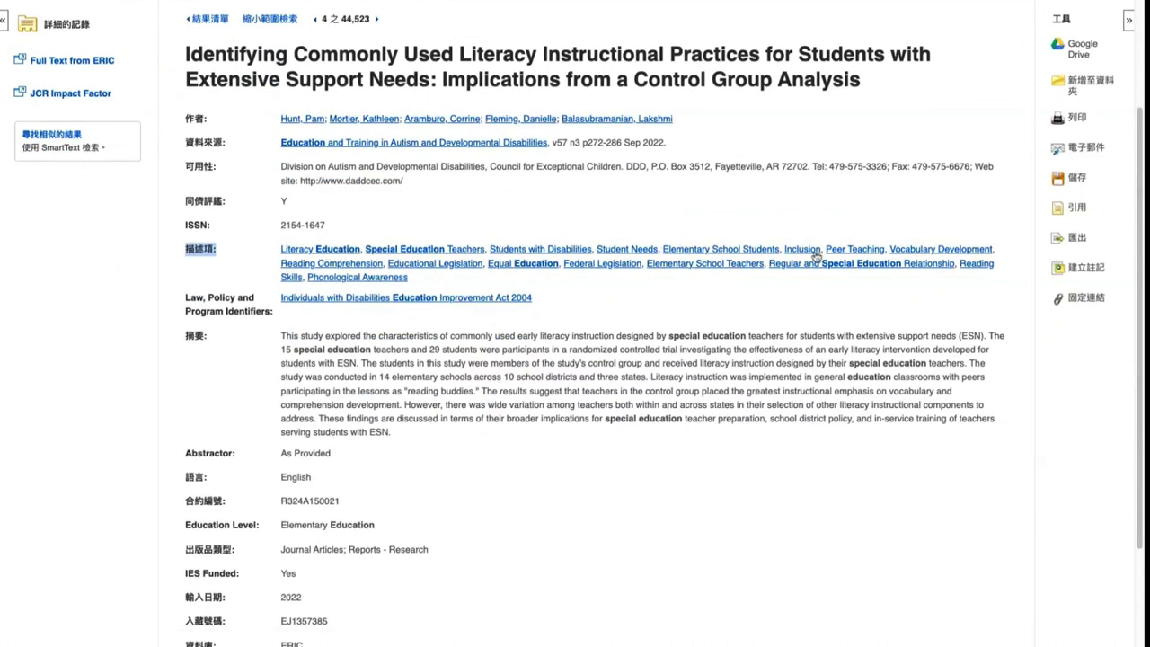
pyautogui.click(321, 255)
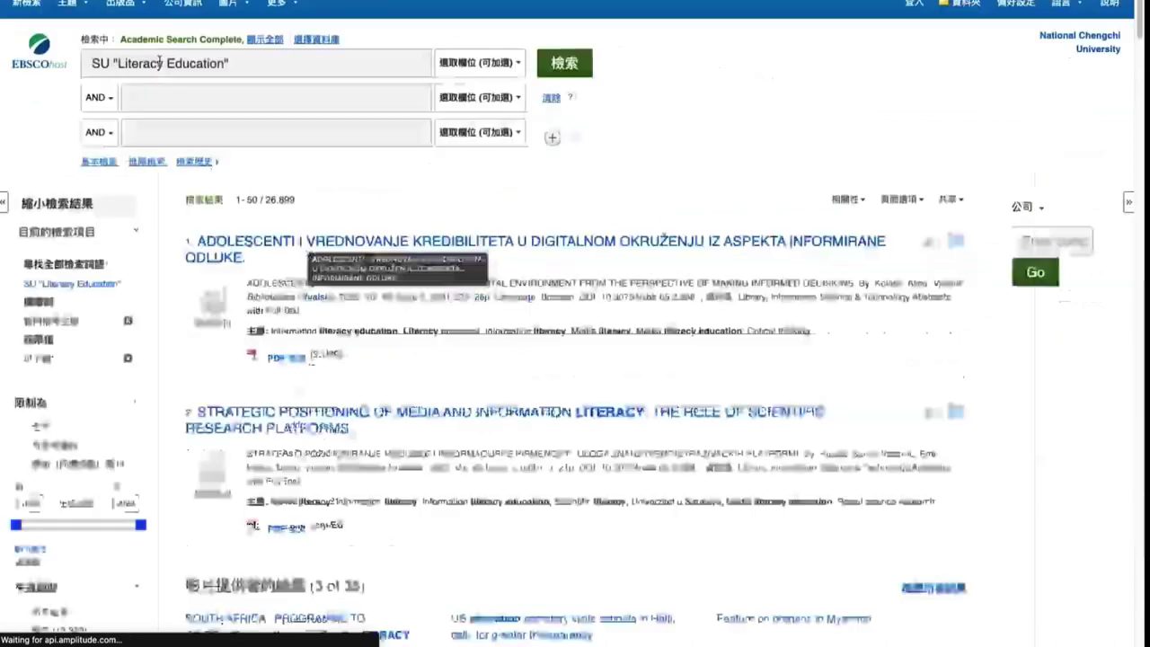
# Set the first search row's field to SU 主題語詞 for the 'Literacy Education' query
pyautogui.click(358, 296)
pyautogui.click(101, 62)
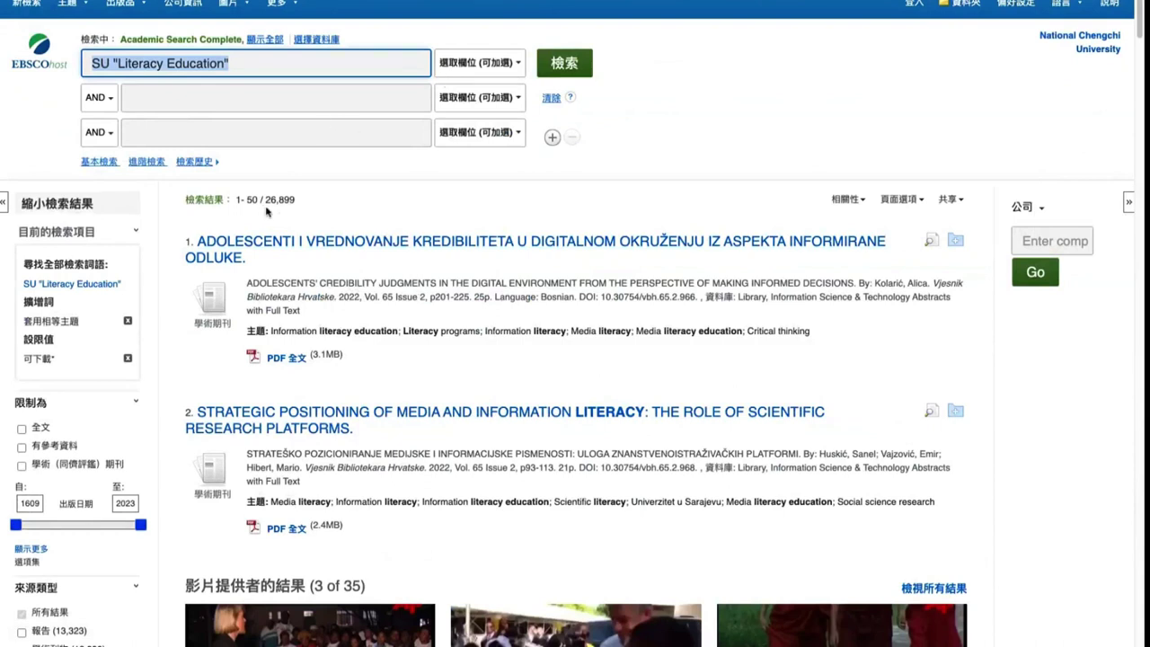
pyautogui.moveTo(266, 199); pyautogui.dragTo(288, 191)
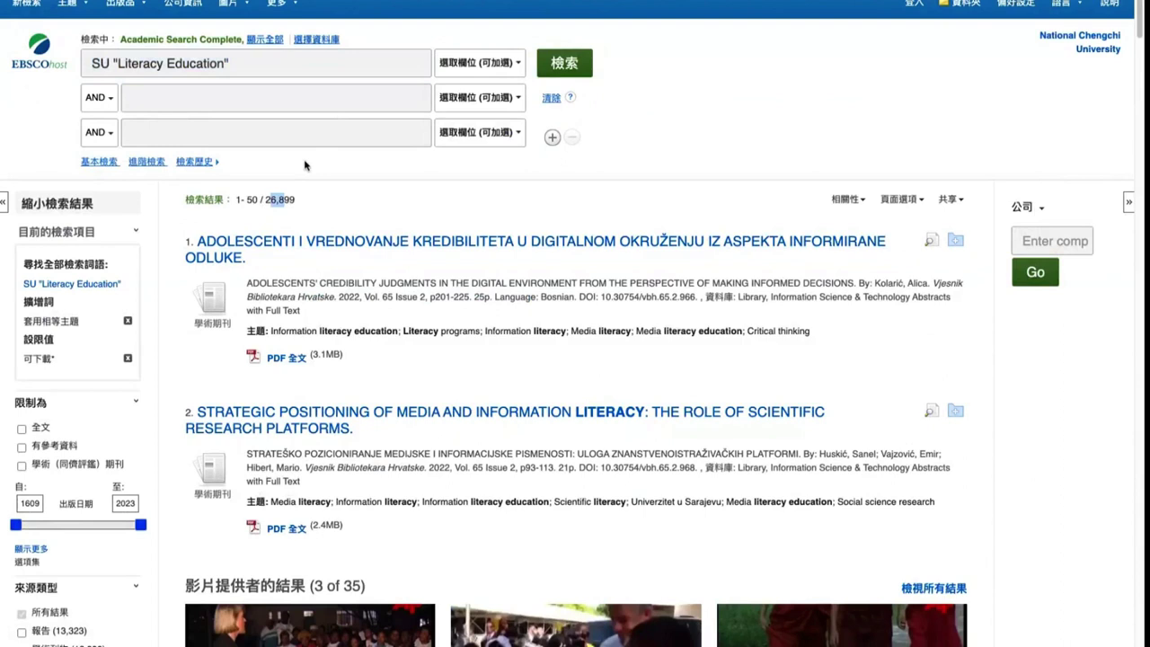
pyautogui.click(478, 70)
pyautogui.click(478, 171)
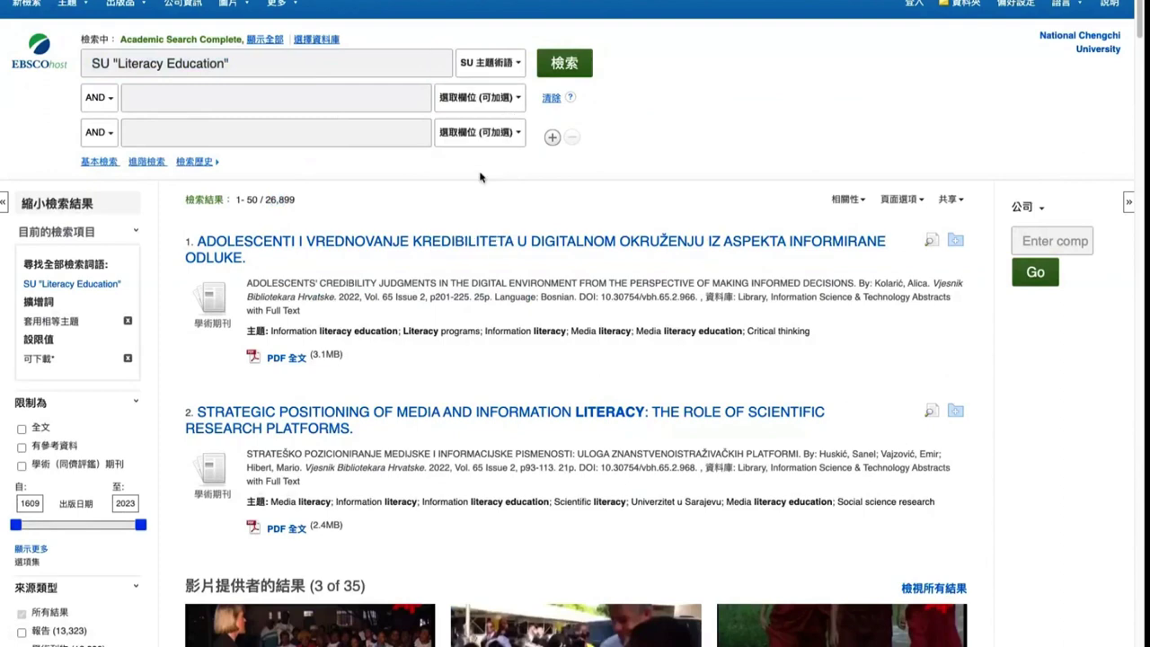
pyautogui.click(353, 56)
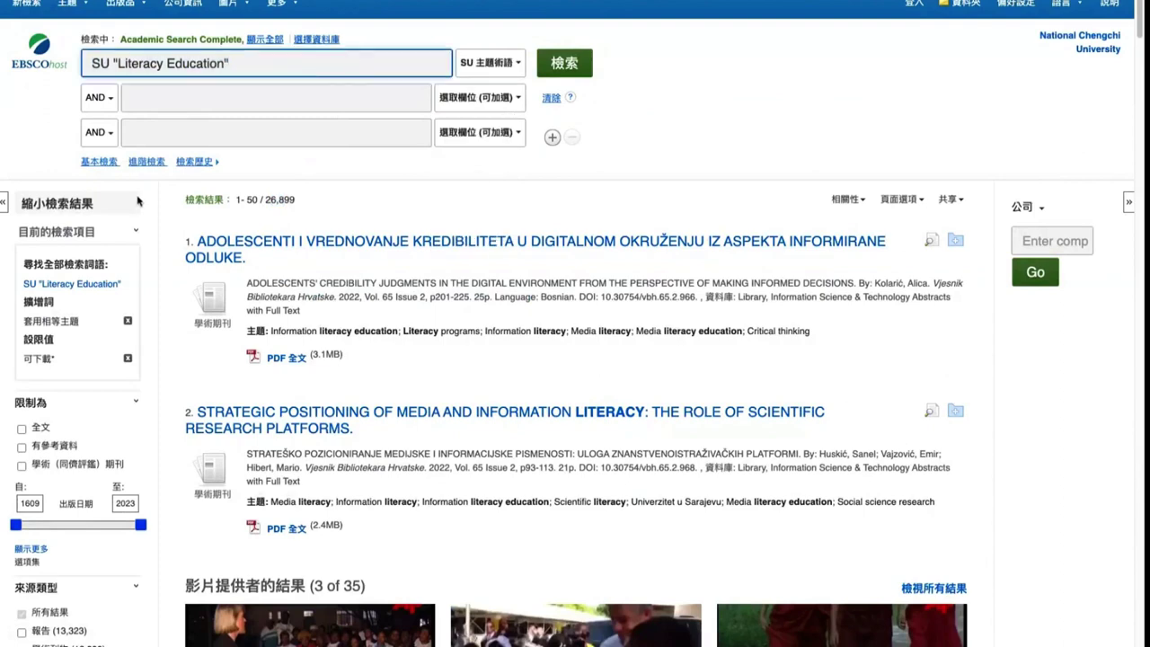
pyautogui.scroll(-6, 137, 208)
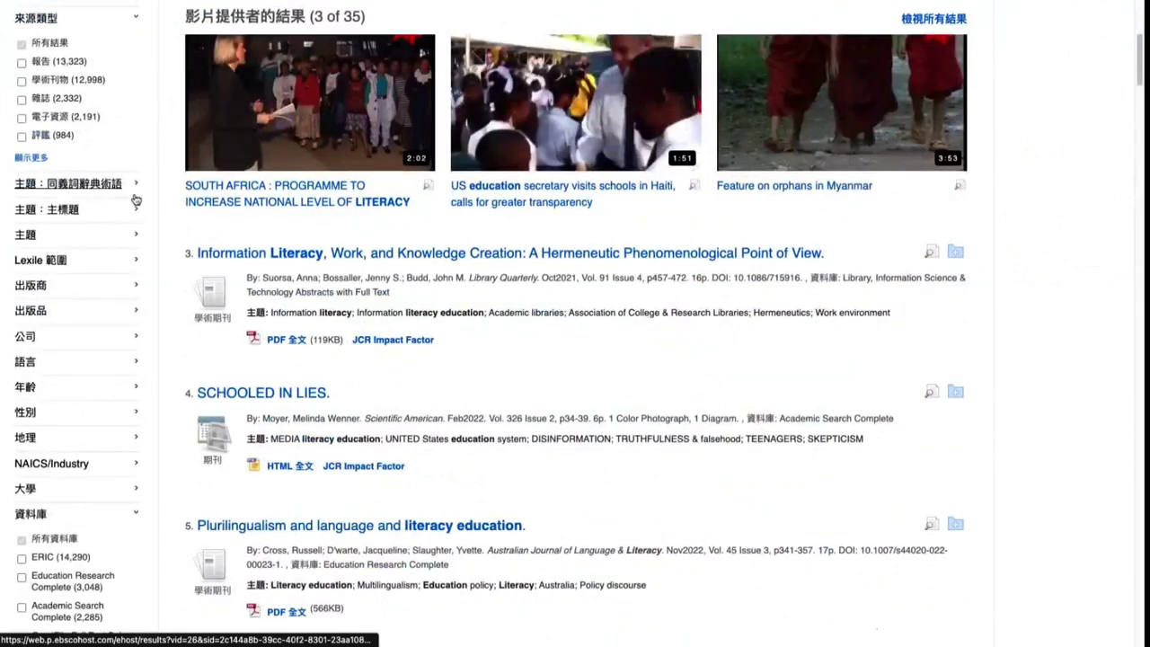
pyautogui.click(135, 184)
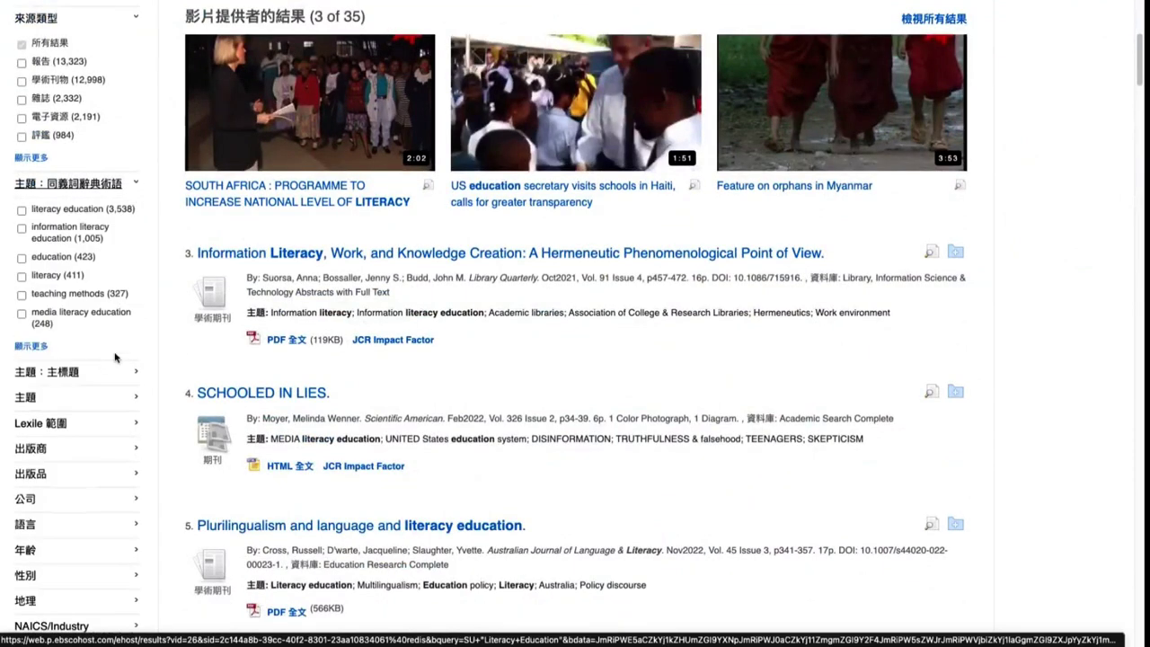
pyautogui.click(130, 373)
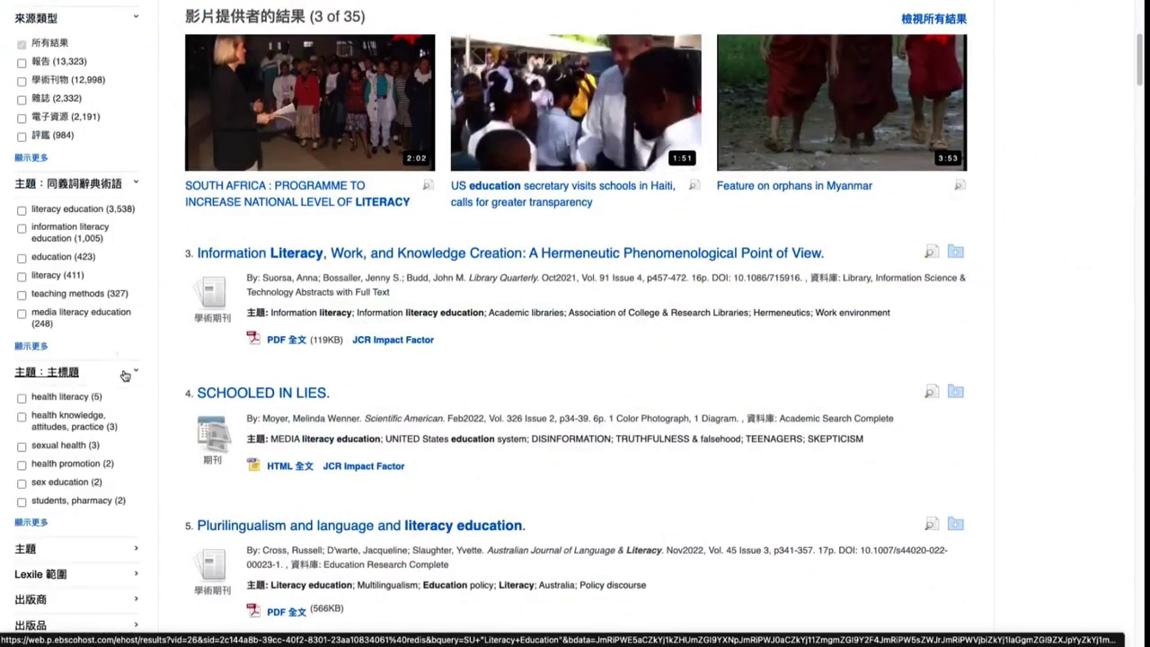
pyautogui.click(125, 550)
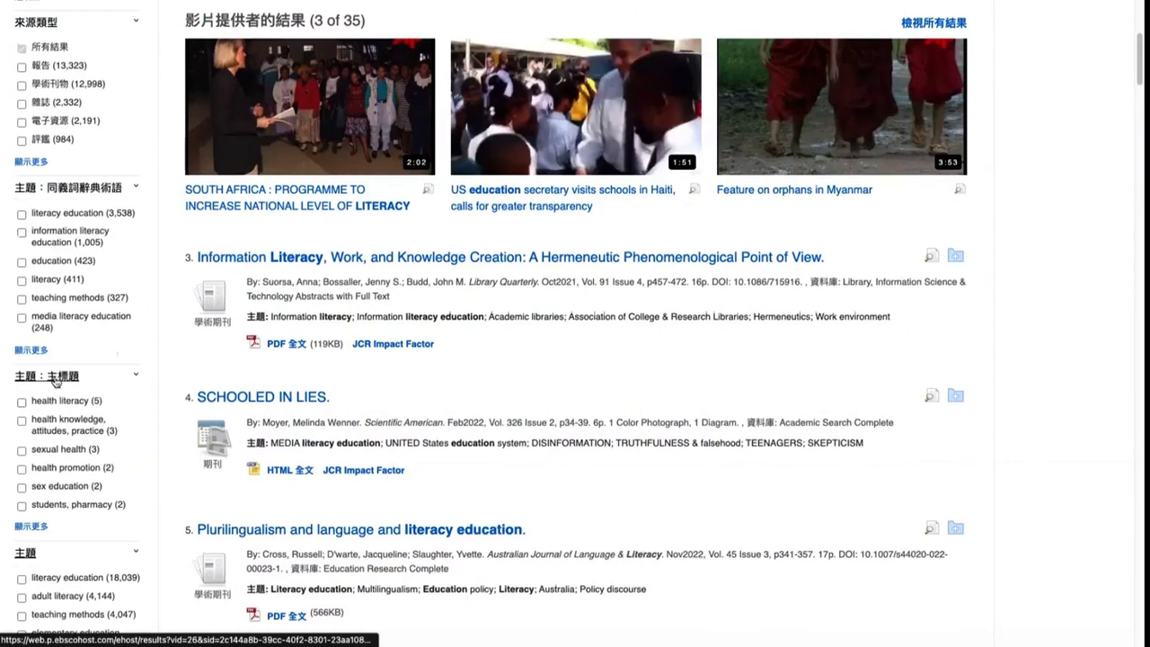
pyautogui.scroll(1, 49, 385)
pyautogui.scroll(-1, 58, 395)
pyautogui.scroll(-2, 69, 409)
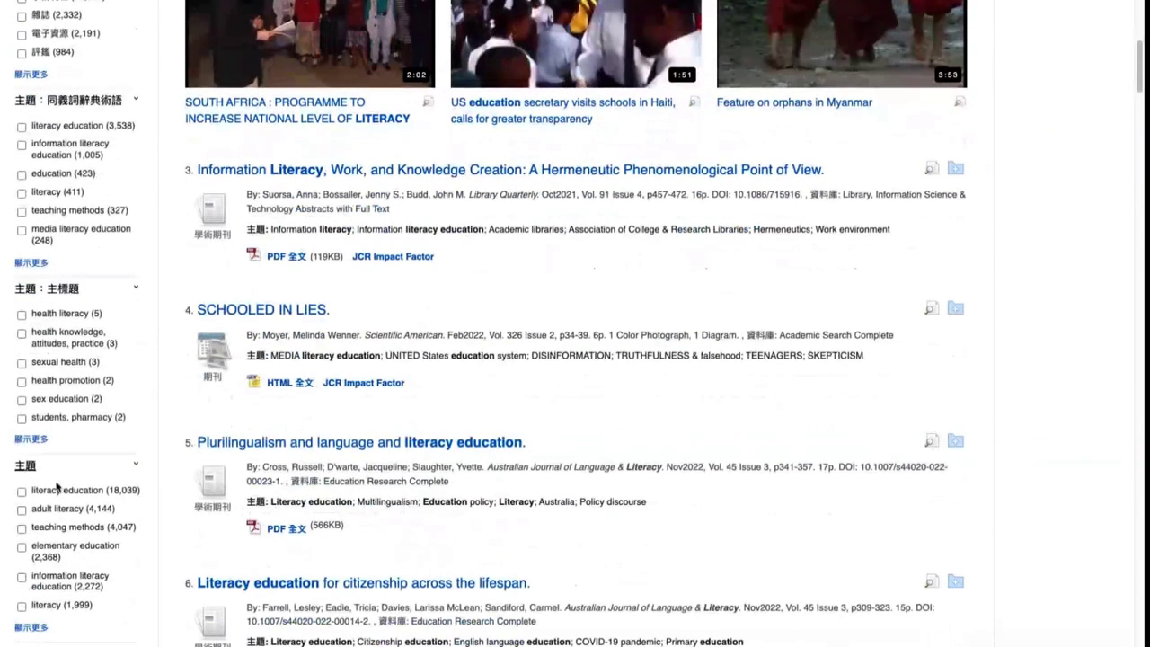
pyautogui.scroll(1, 60, 485)
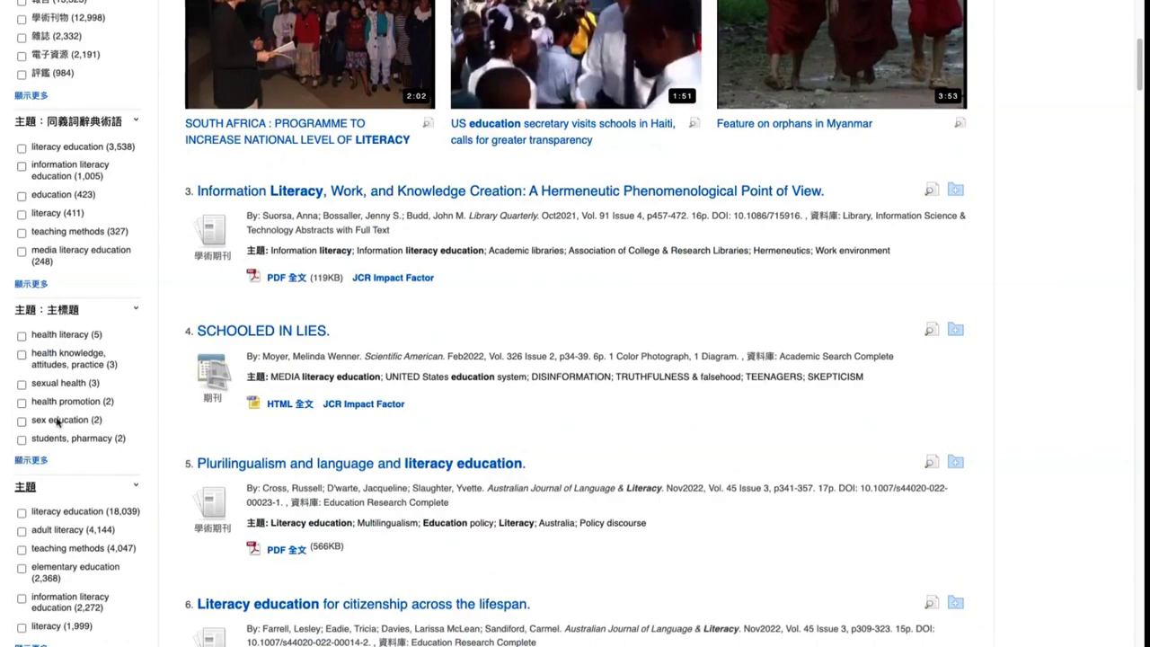
pyautogui.scroll(1, 61, 420)
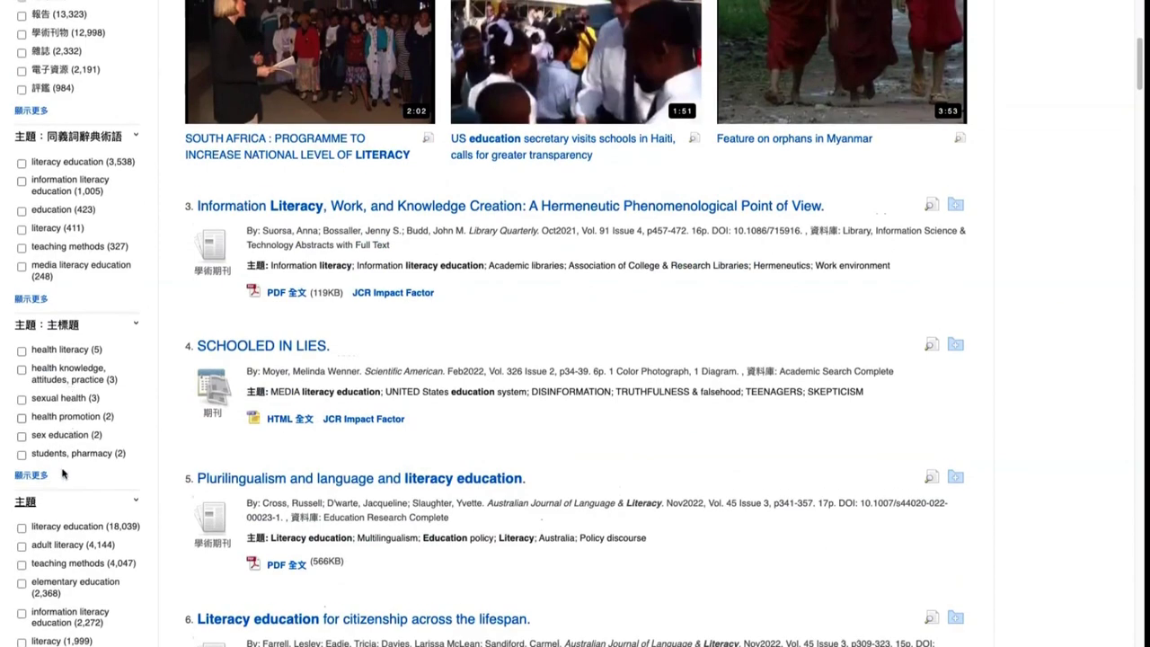
pyautogui.scroll(1, 63, 475)
pyautogui.scroll(-3, 75, 451)
pyautogui.scroll(-1, 74, 451)
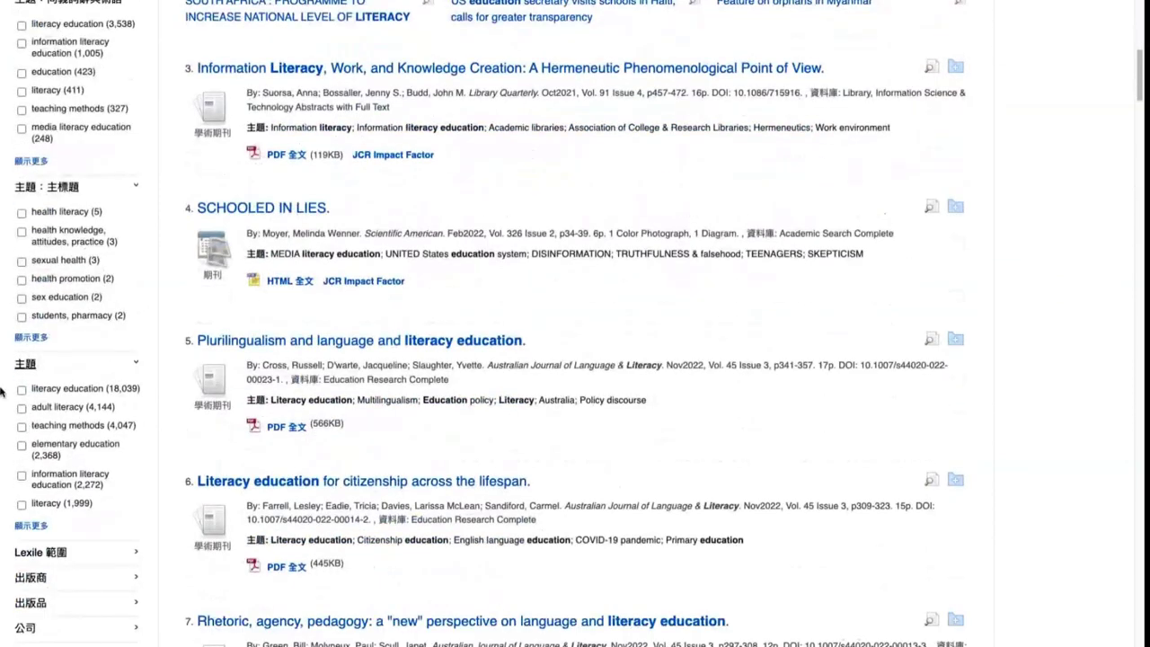
pyautogui.click(30, 525)
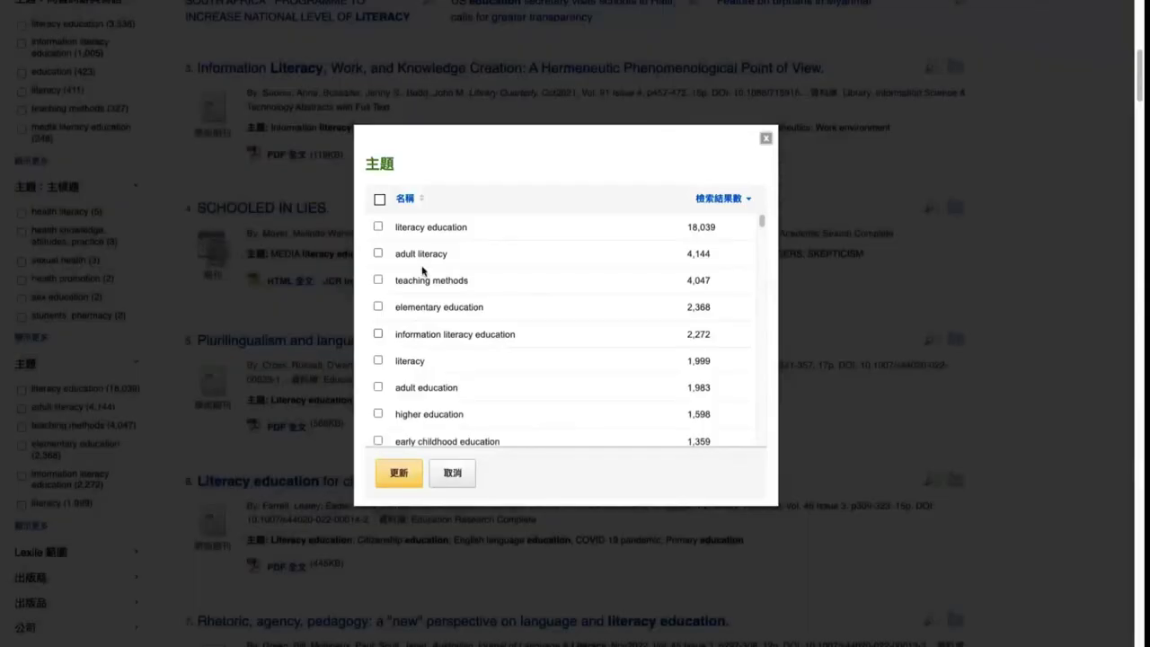
pyautogui.click(405, 201)
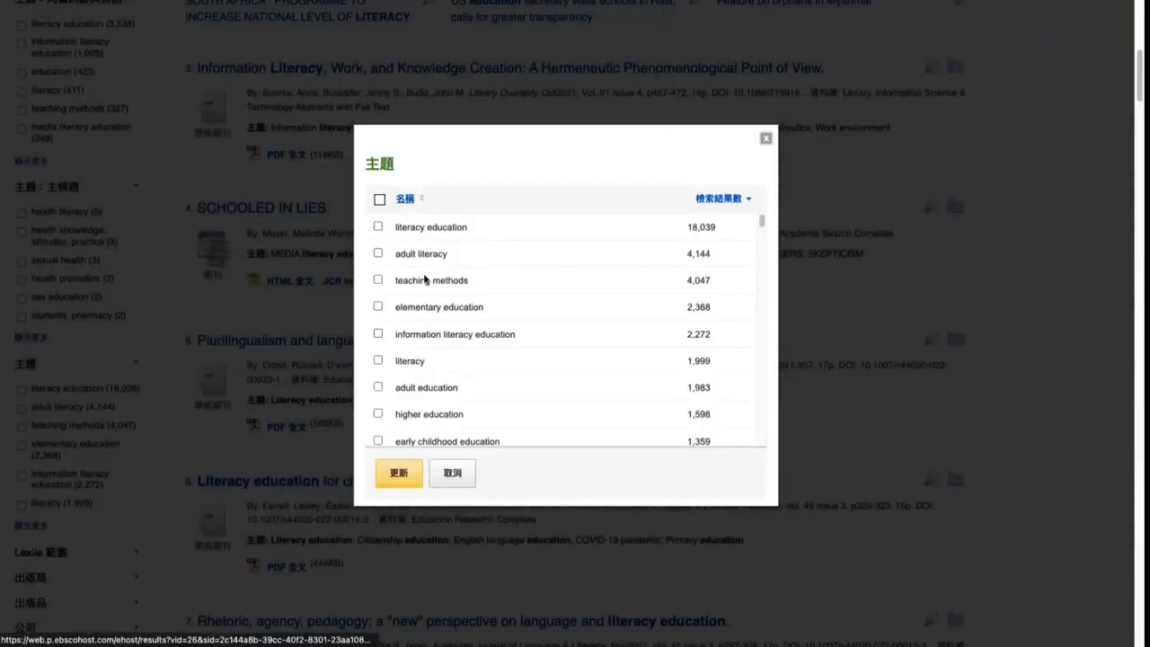
pyautogui.scroll(-6, 428, 332)
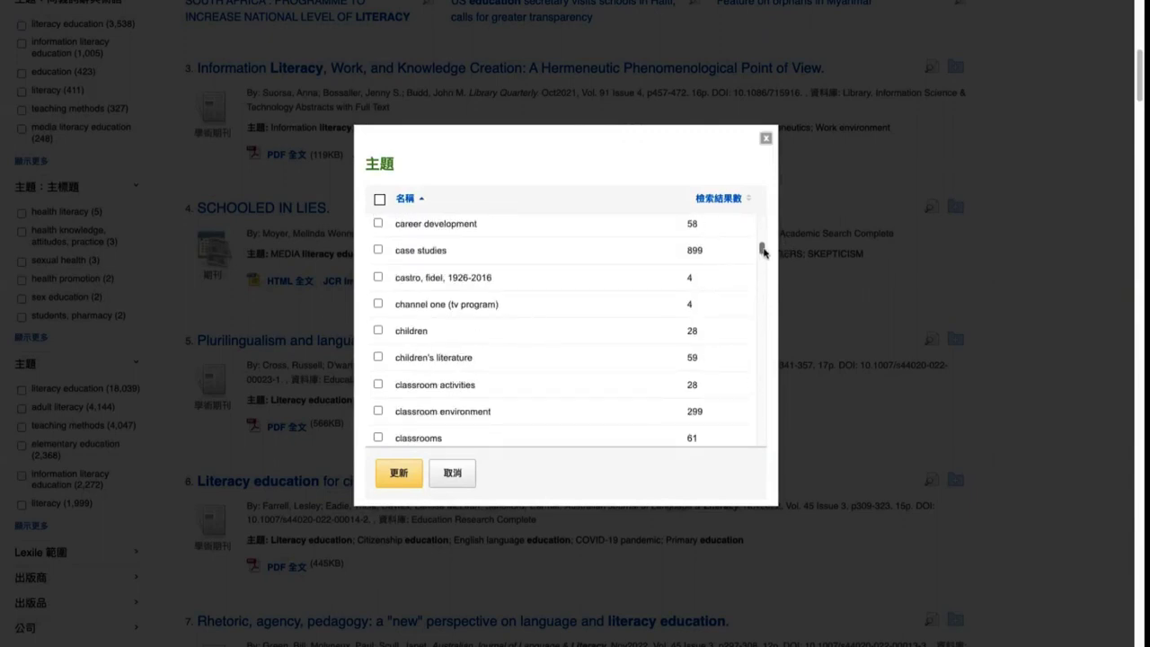
pyautogui.moveTo(762, 249); pyautogui.dragTo(754, 411)
pyautogui.scroll(1, 540, 405)
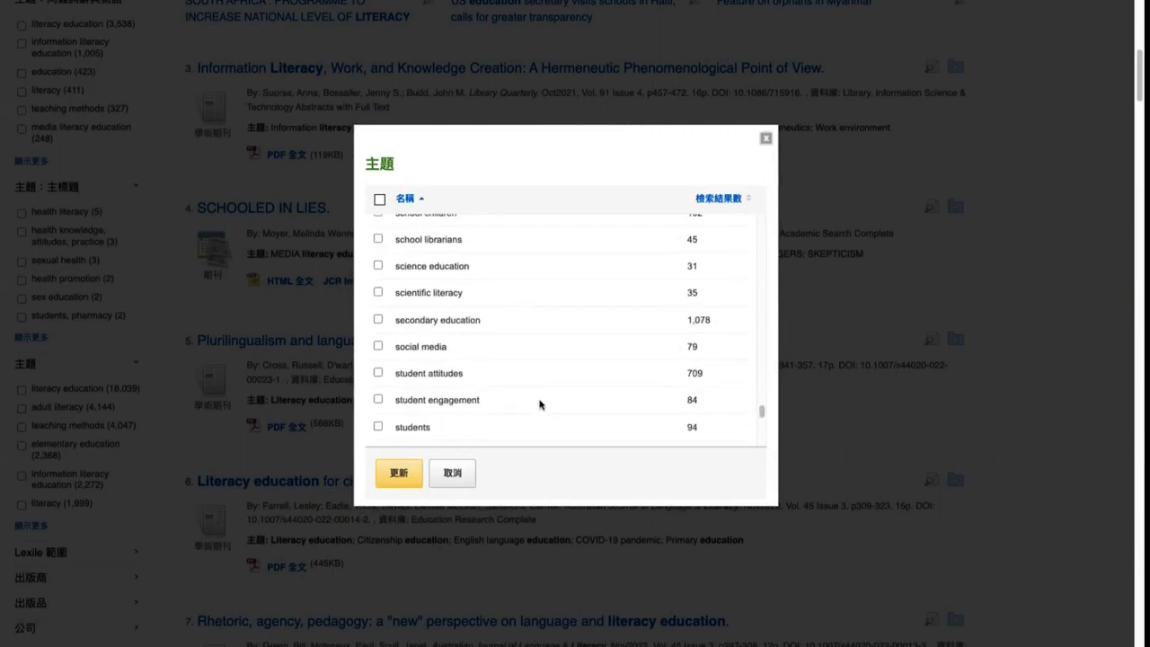
pyautogui.scroll(1, 540, 404)
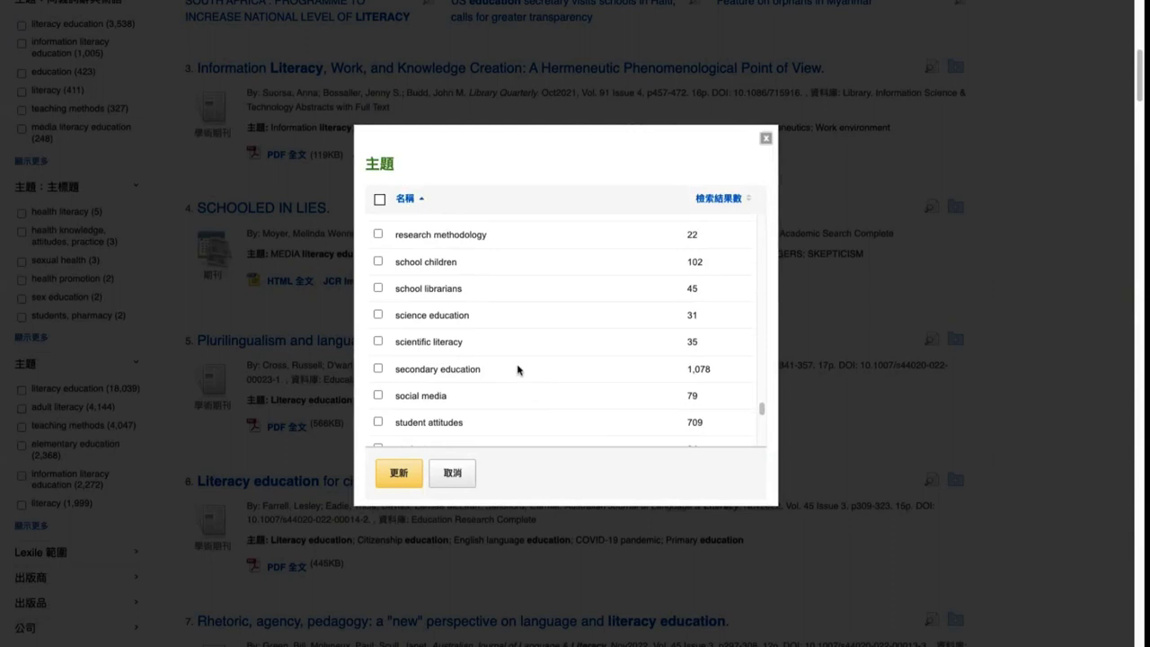
pyautogui.click(766, 138)
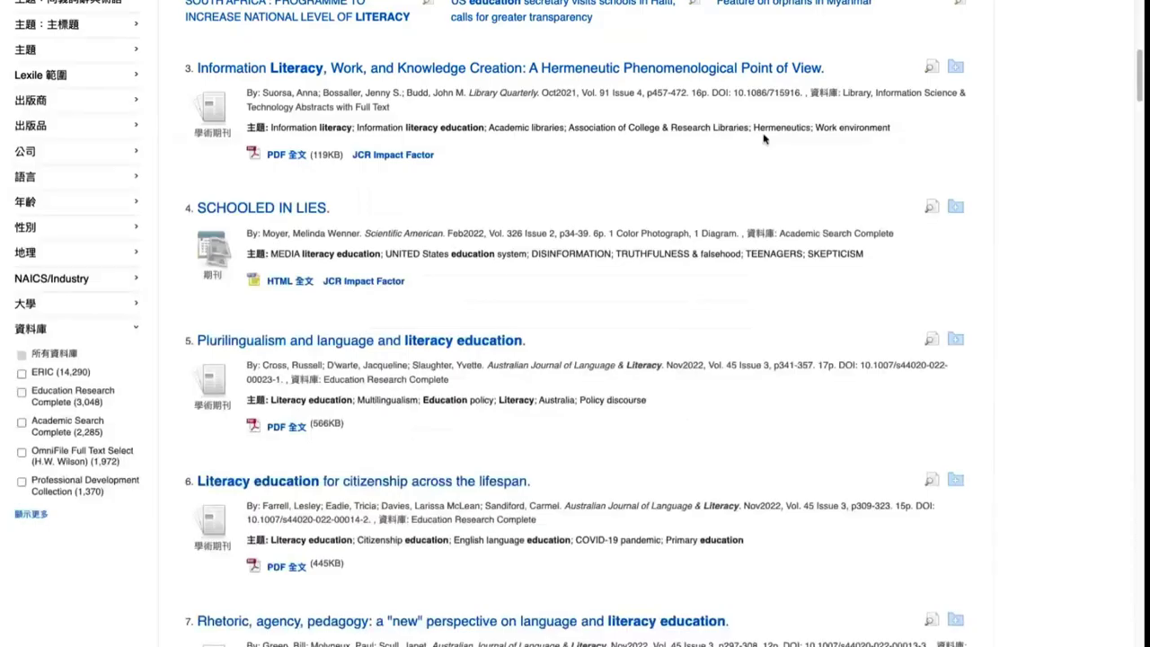
pyautogui.scroll(-6, 390, 238)
pyautogui.scroll(8, 389, 237)
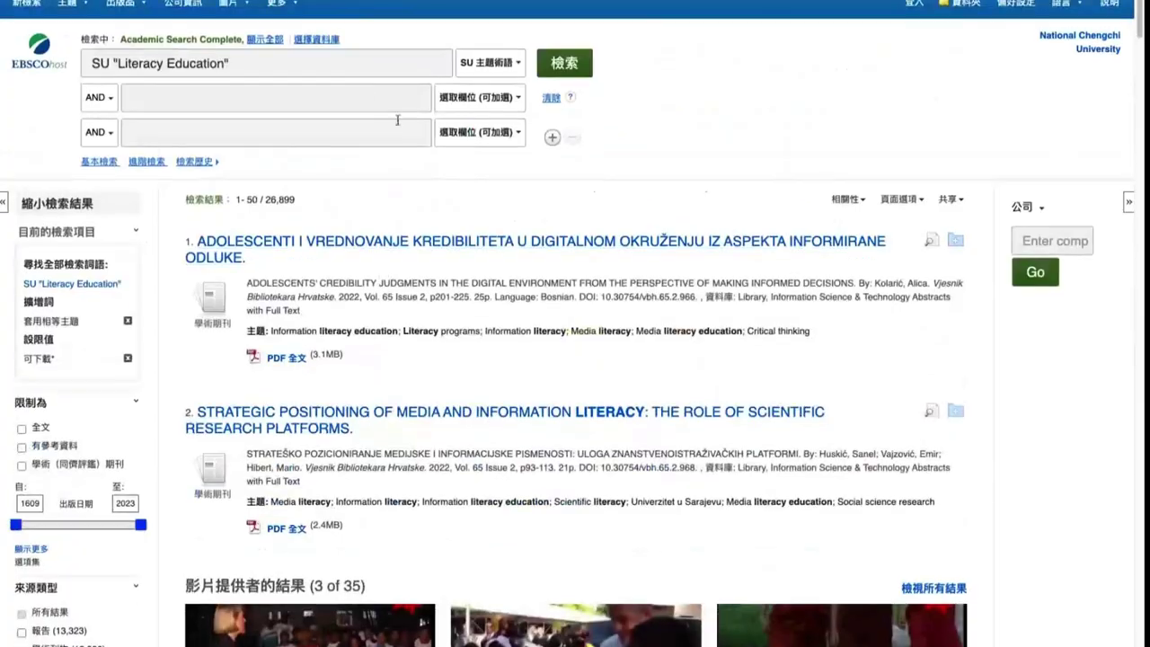
pyautogui.click(511, 64)
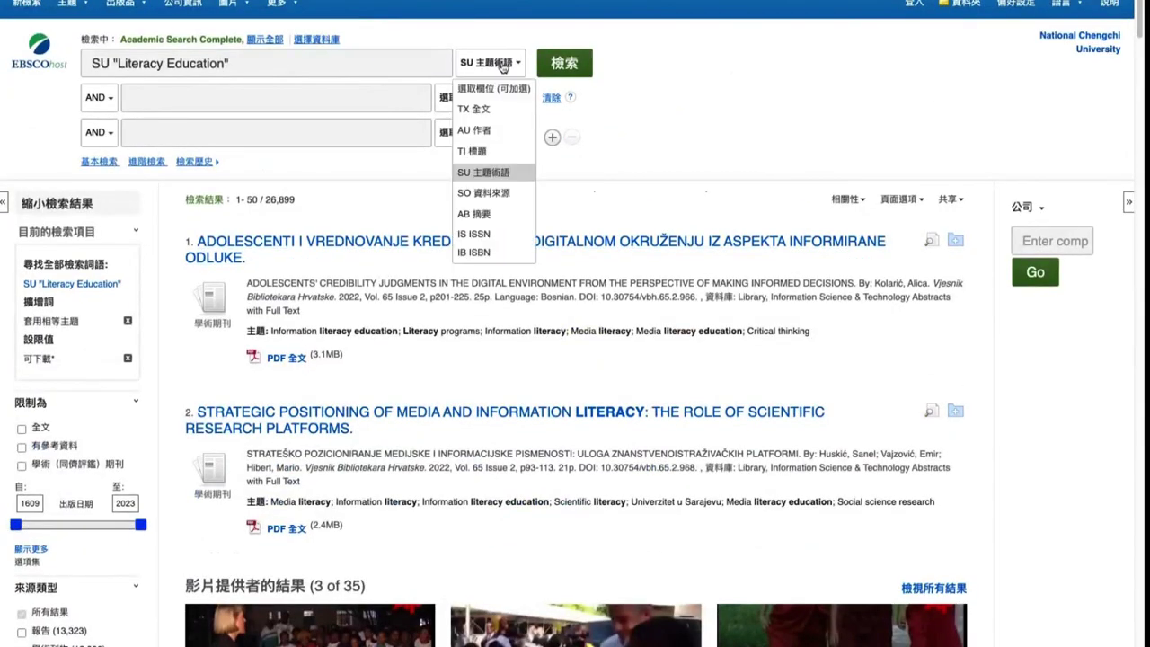
pyautogui.click(322, 68)
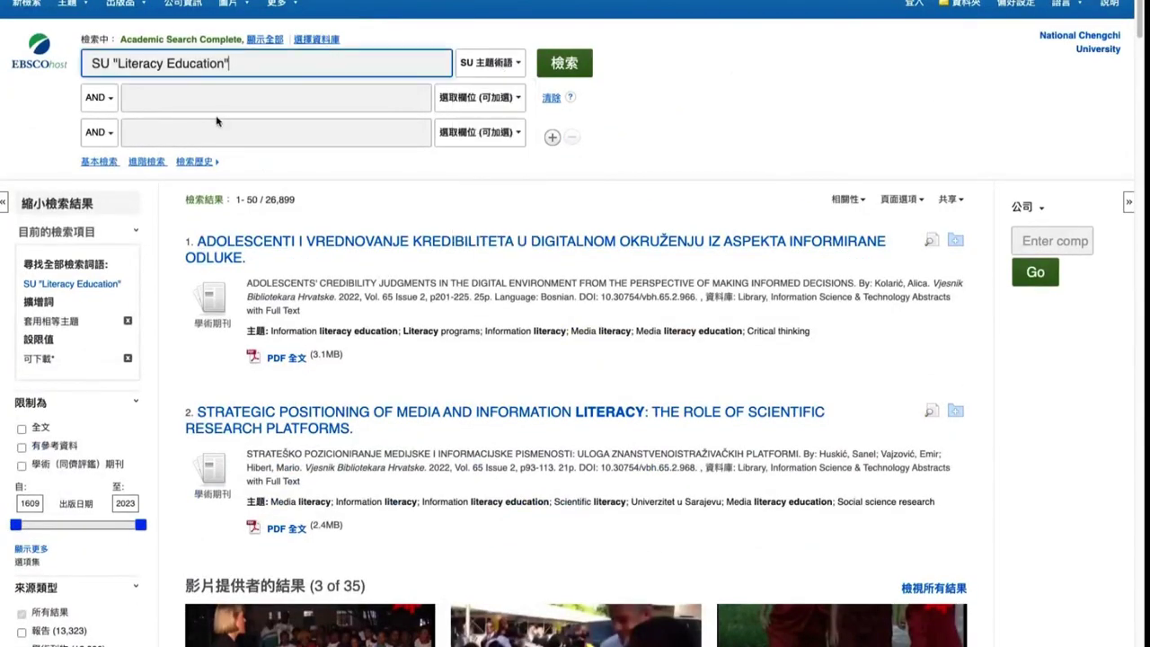
pyautogui.click(485, 69)
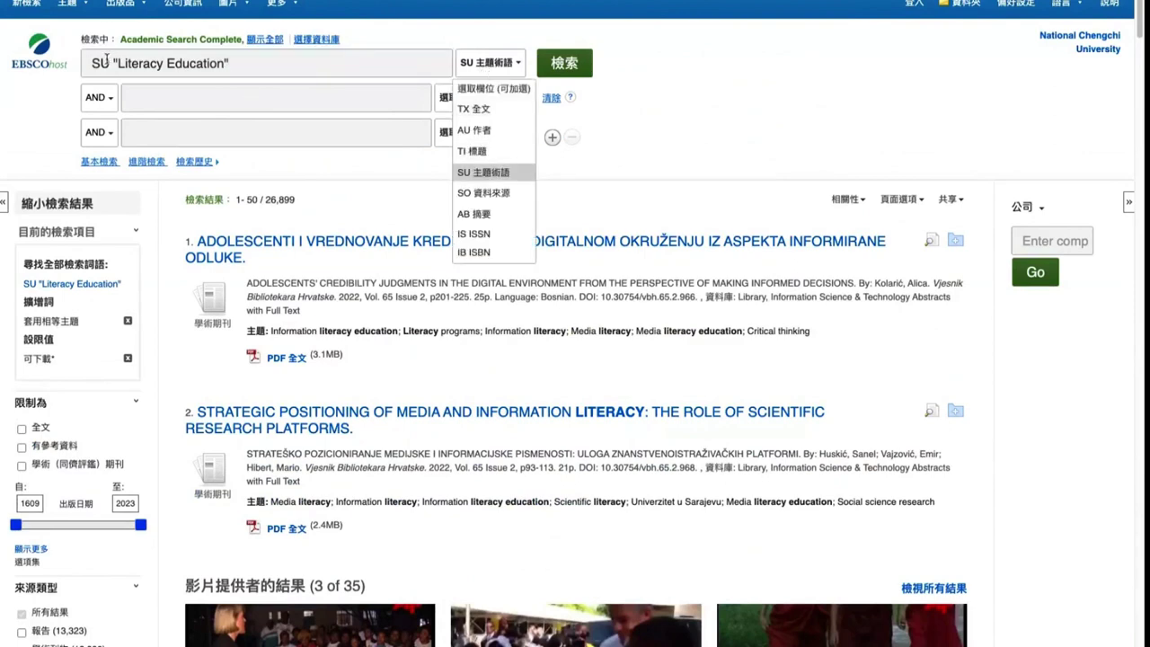
pyautogui.moveTo(105, 60); pyautogui.dragTo(83, 62)
pyautogui.scroll(-5, 114, 314)
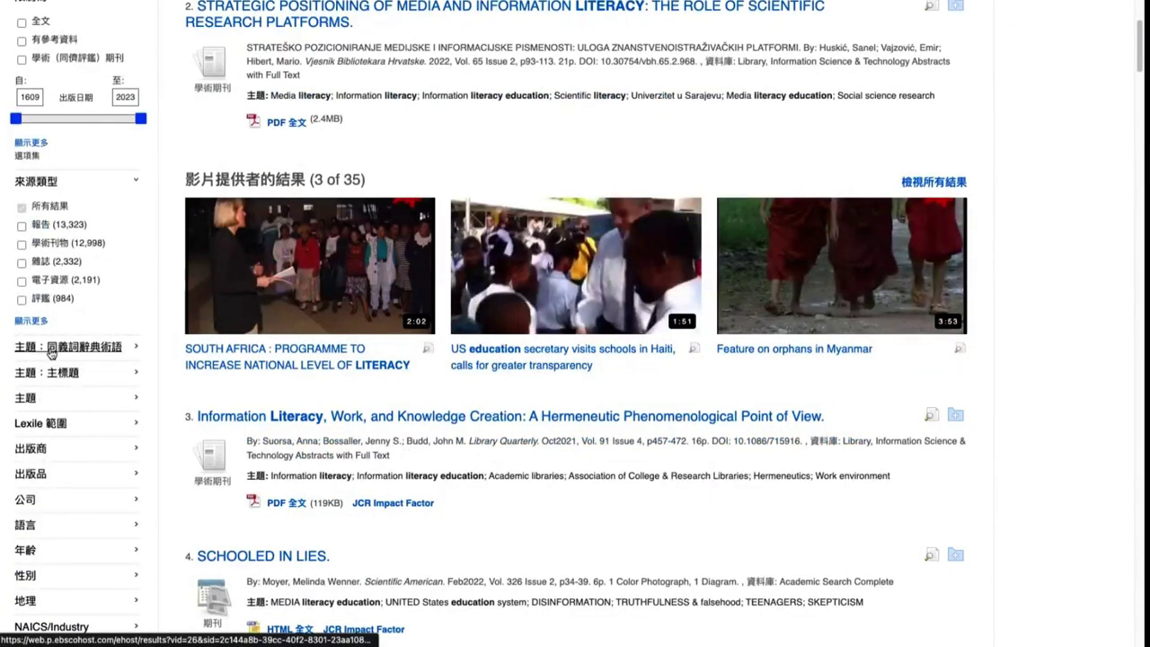
pyautogui.scroll(5, 51, 353)
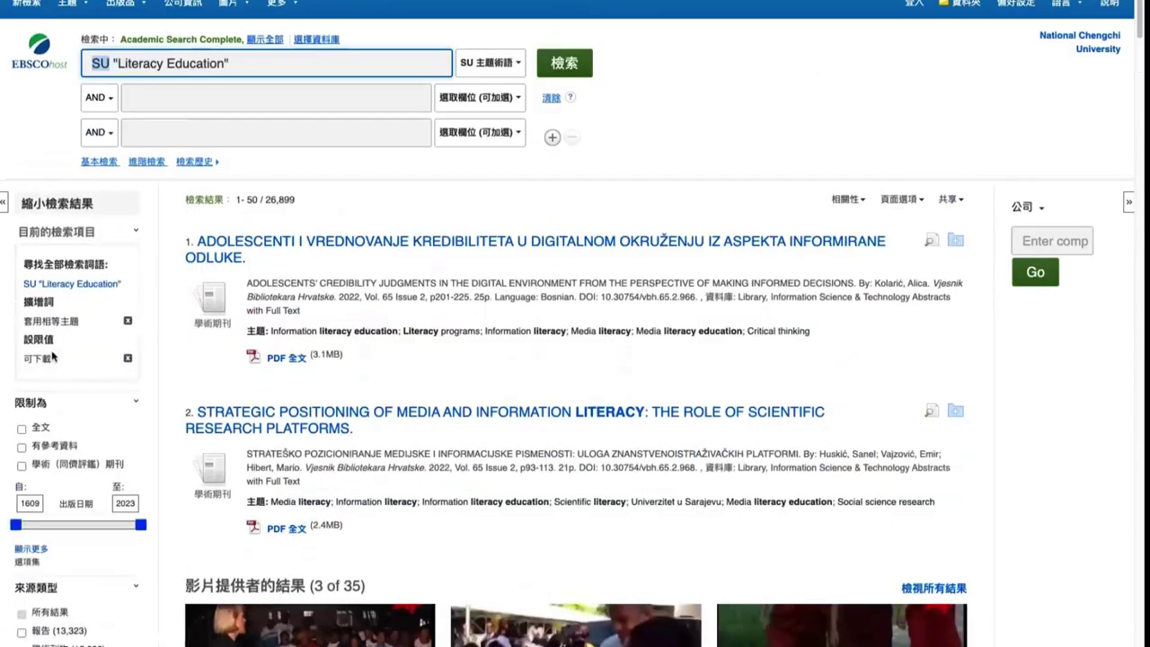
pyautogui.click(402, 61)
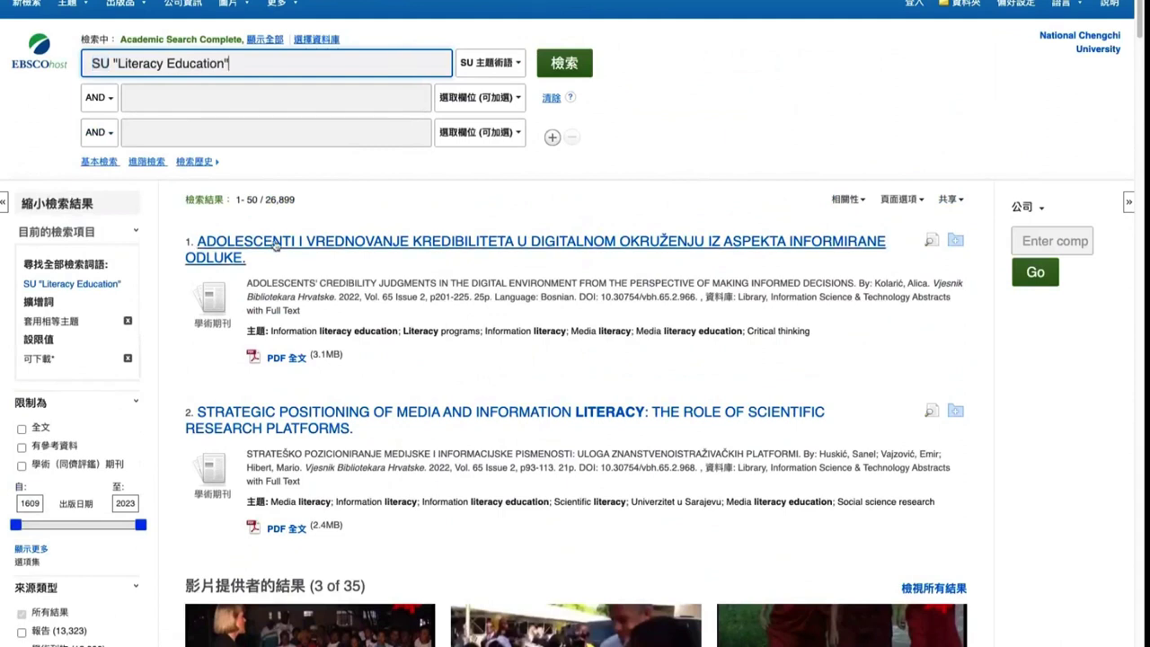
pyautogui.moveTo(265, 200); pyautogui.dragTo(301, 200)
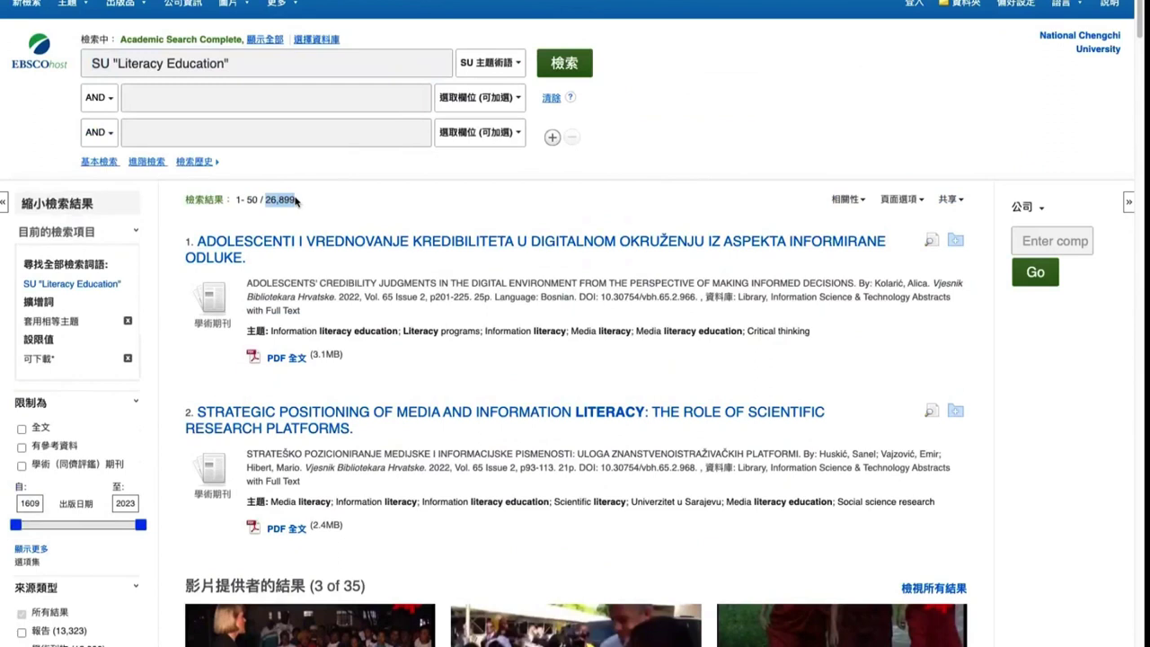
pyautogui.tripleClick(252, 331)
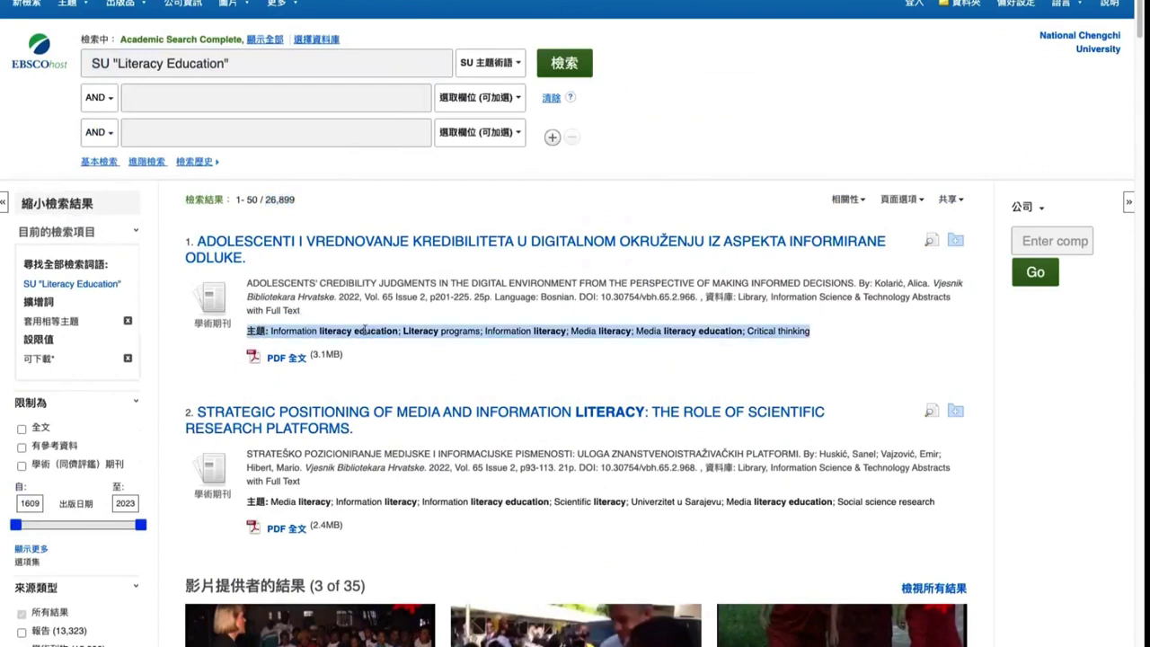
pyautogui.click(331, 333)
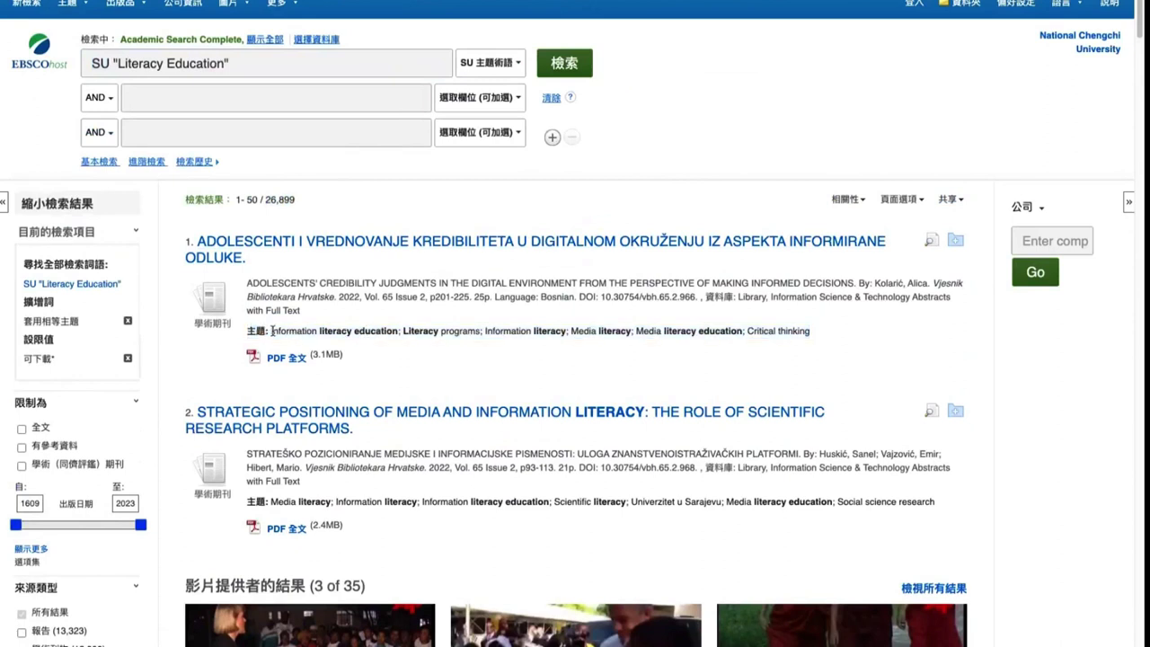
pyautogui.tripleClick(272, 331)
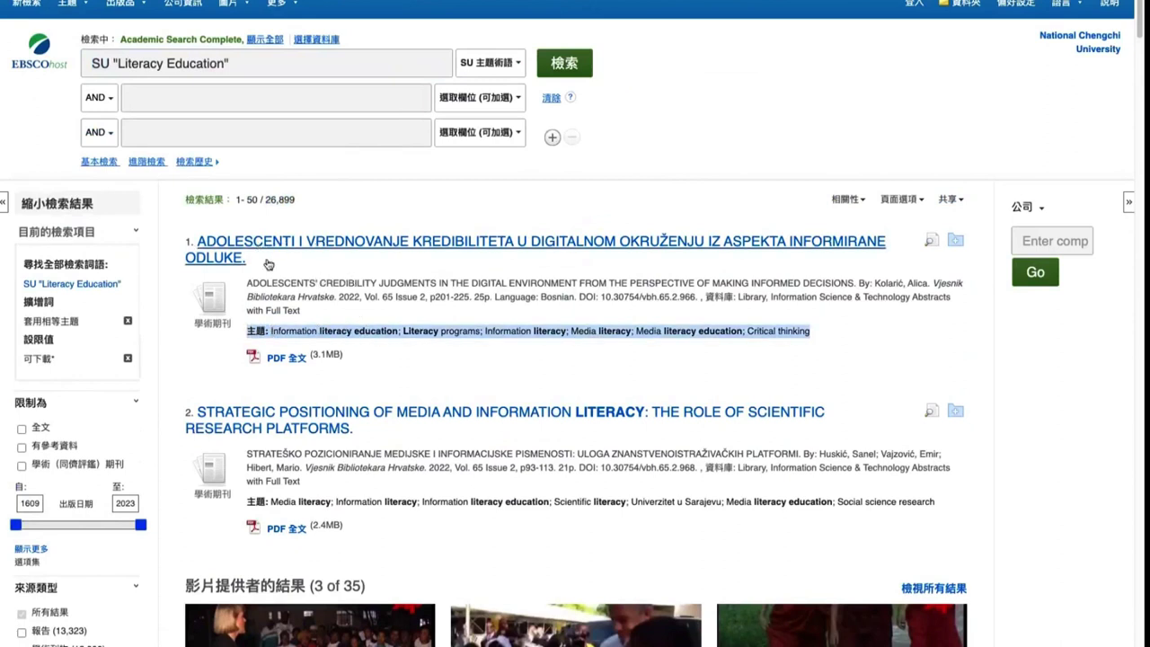
pyautogui.scroll(-2, 288, 423)
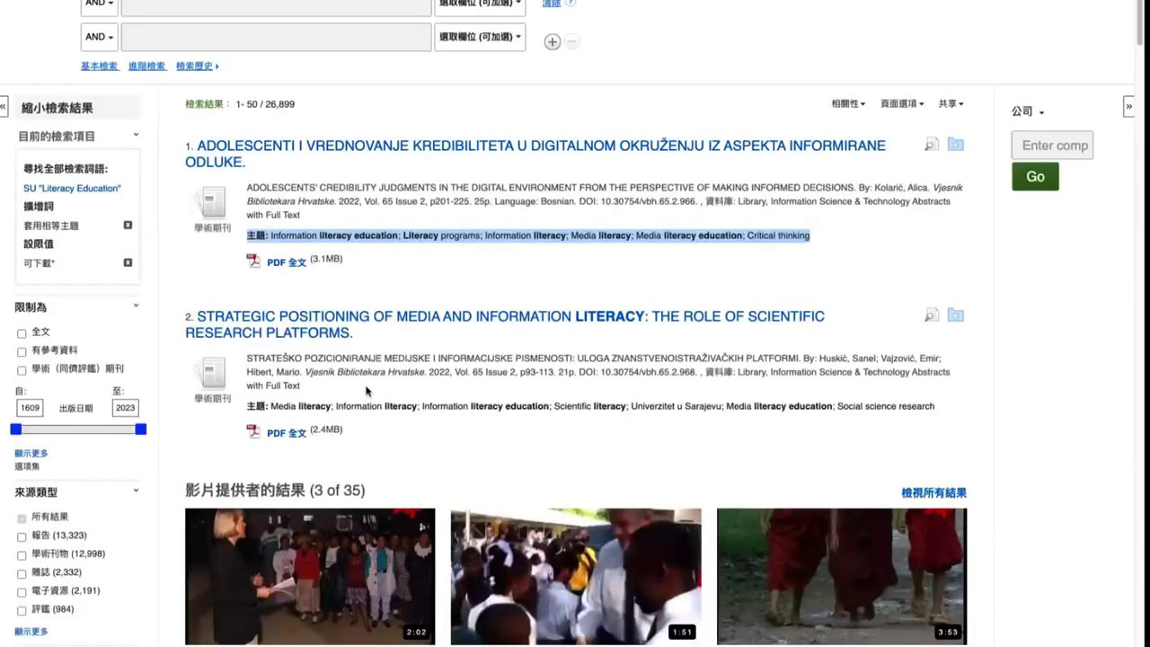
pyautogui.scroll(-3, 575, 360)
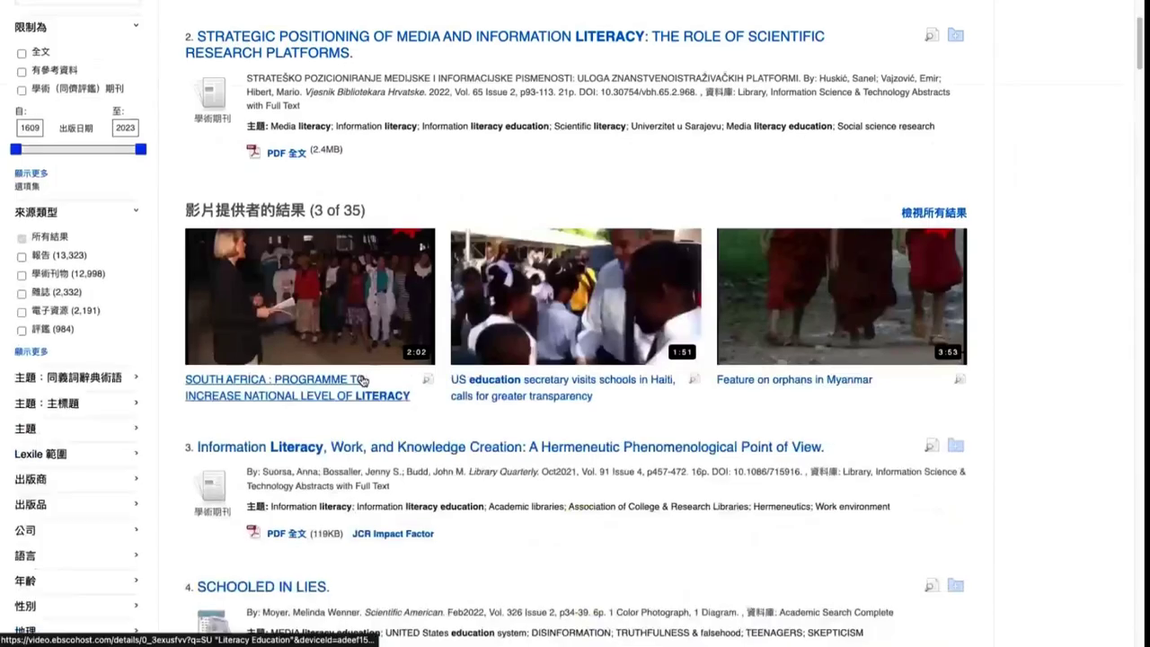
pyautogui.scroll(5, 575, 359)
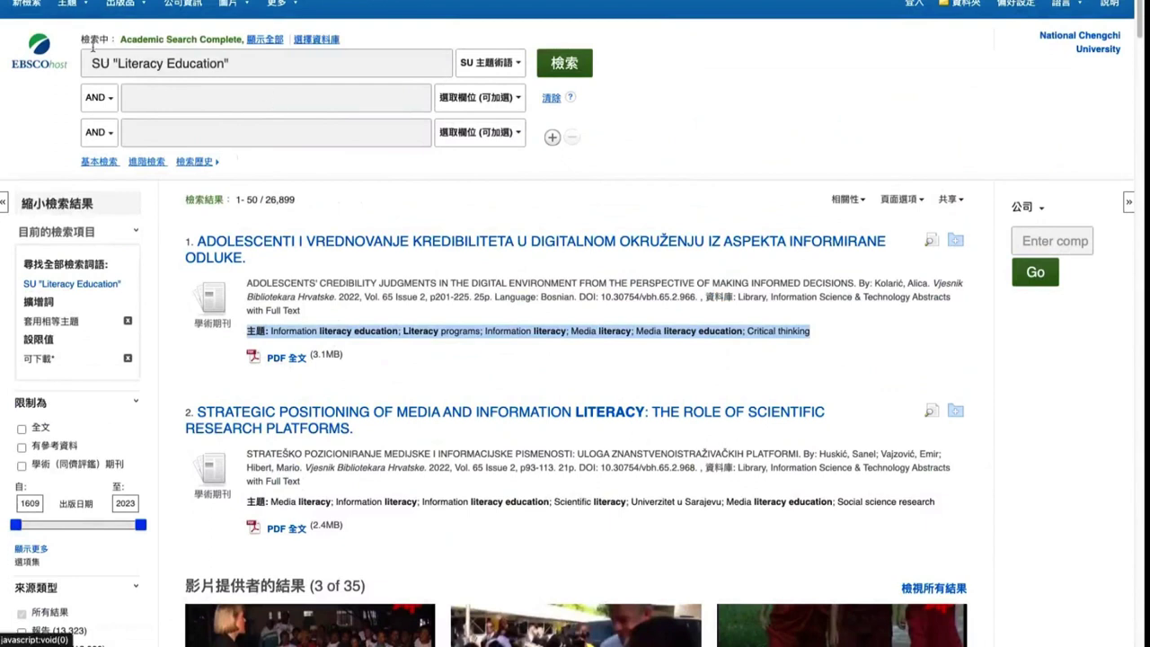
# Start a new blank search, check the full database list, and open the 主題 thesaurus menu
pyautogui.click(28, 5)
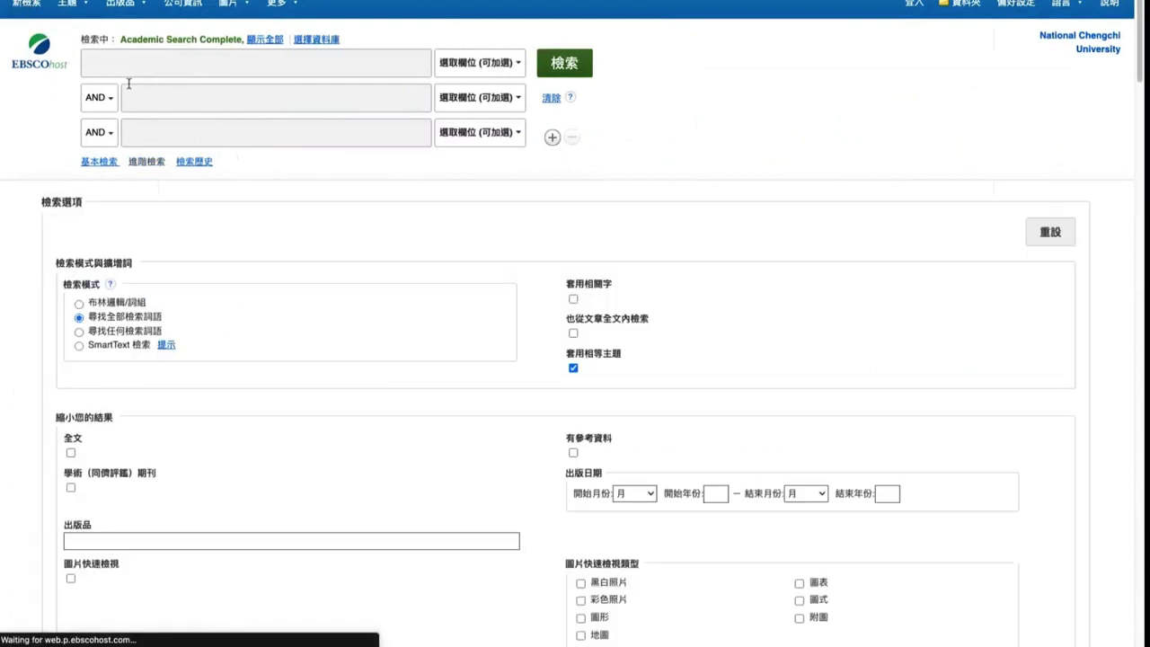
pyautogui.click(254, 42)
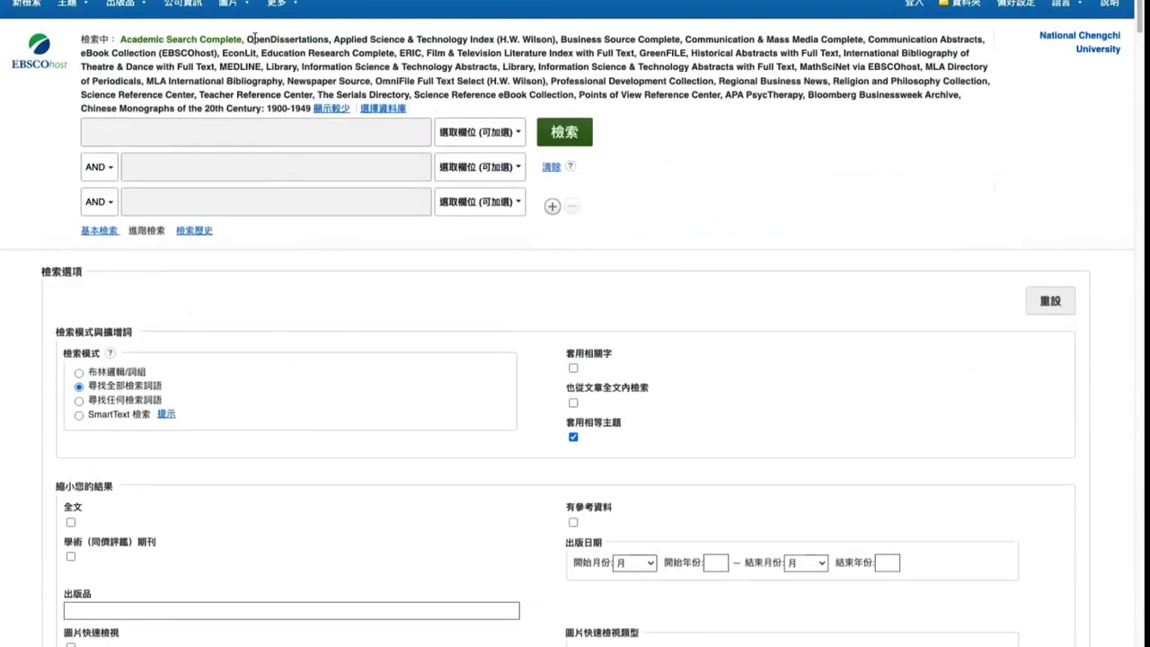
pyautogui.click(325, 107)
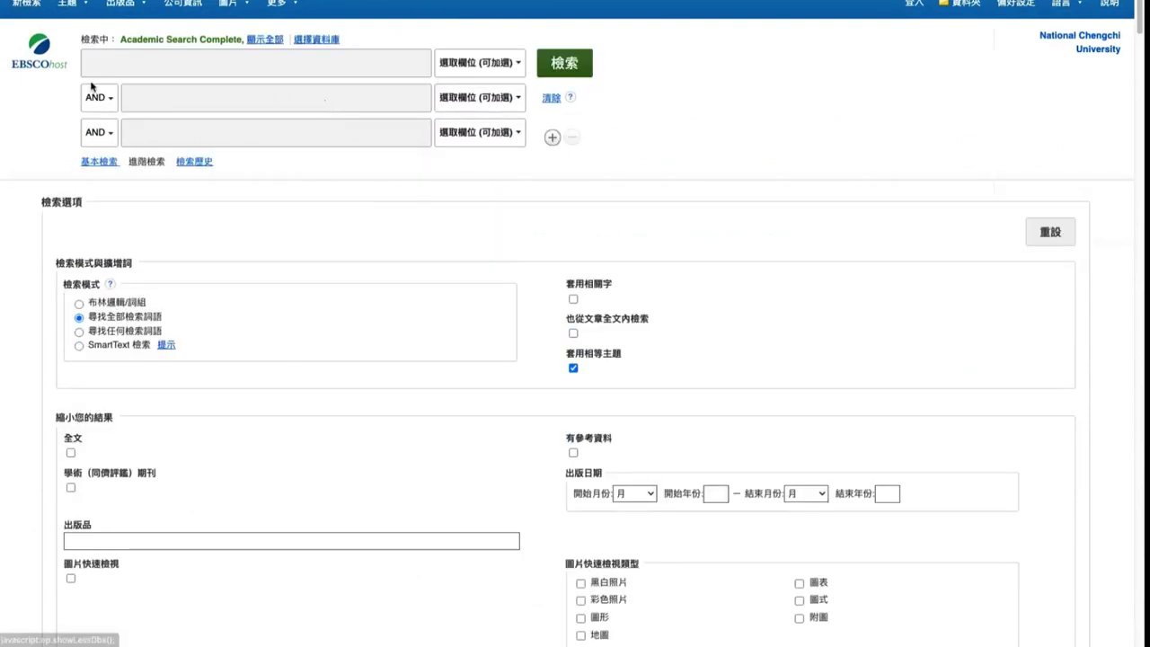
pyautogui.click(75, 6)
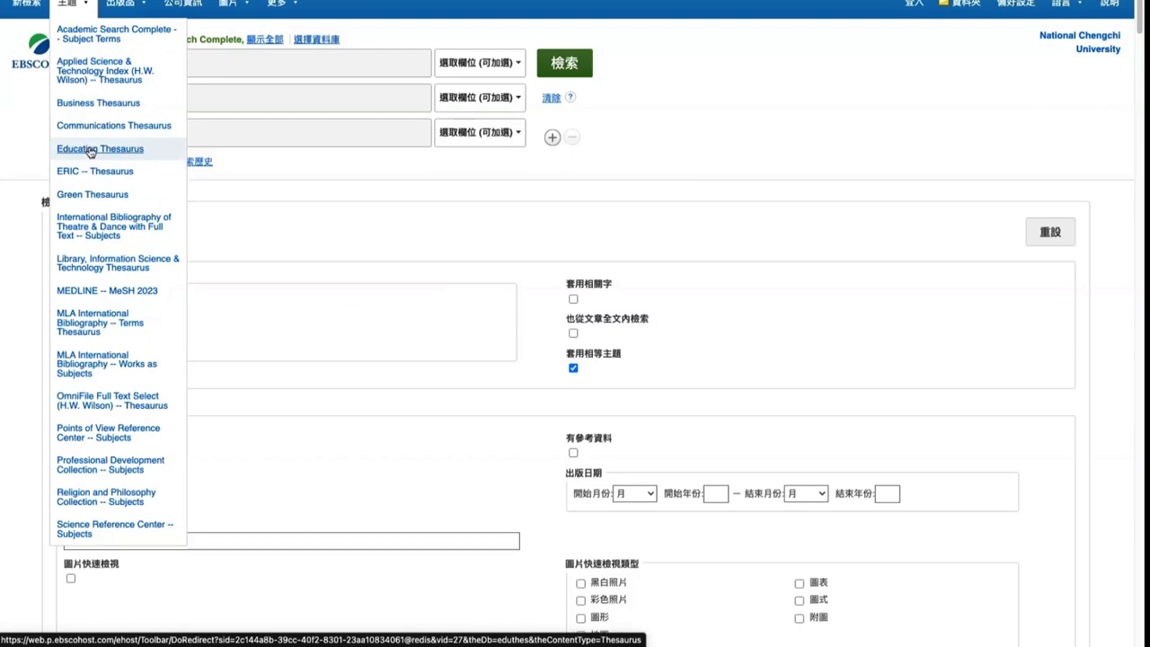
pyautogui.click(90, 151)
pyautogui.click(101, 193)
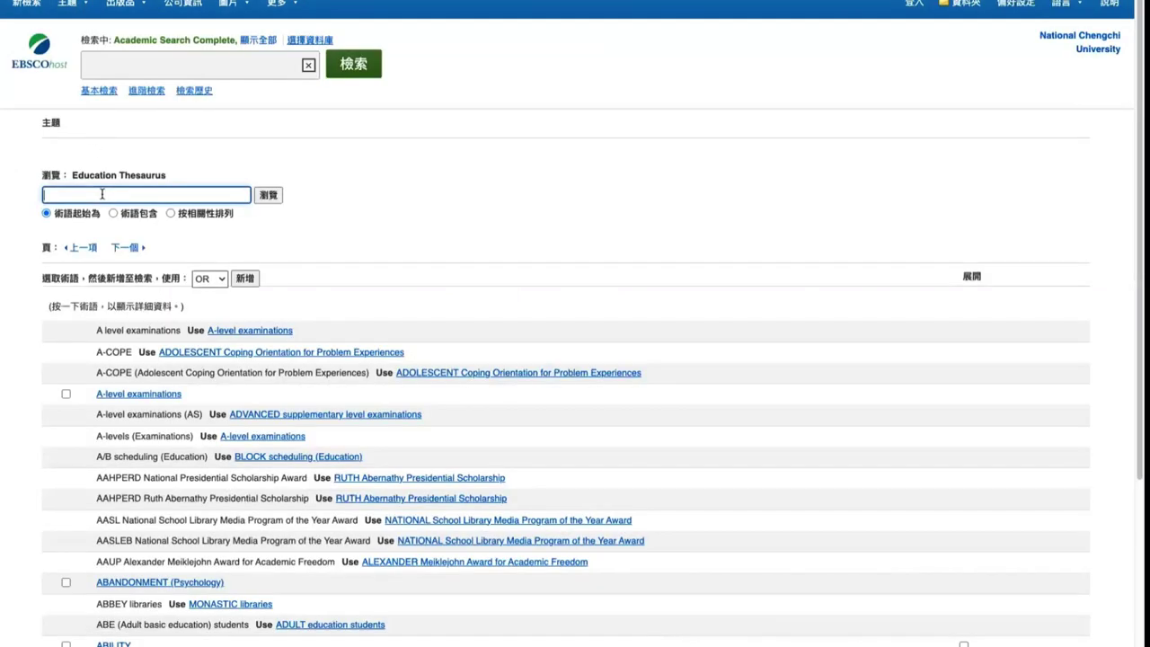
pyautogui.write('special education')
pyautogui.press('Delete')
pyautogui.click(134, 216)
pyautogui.click(214, 216)
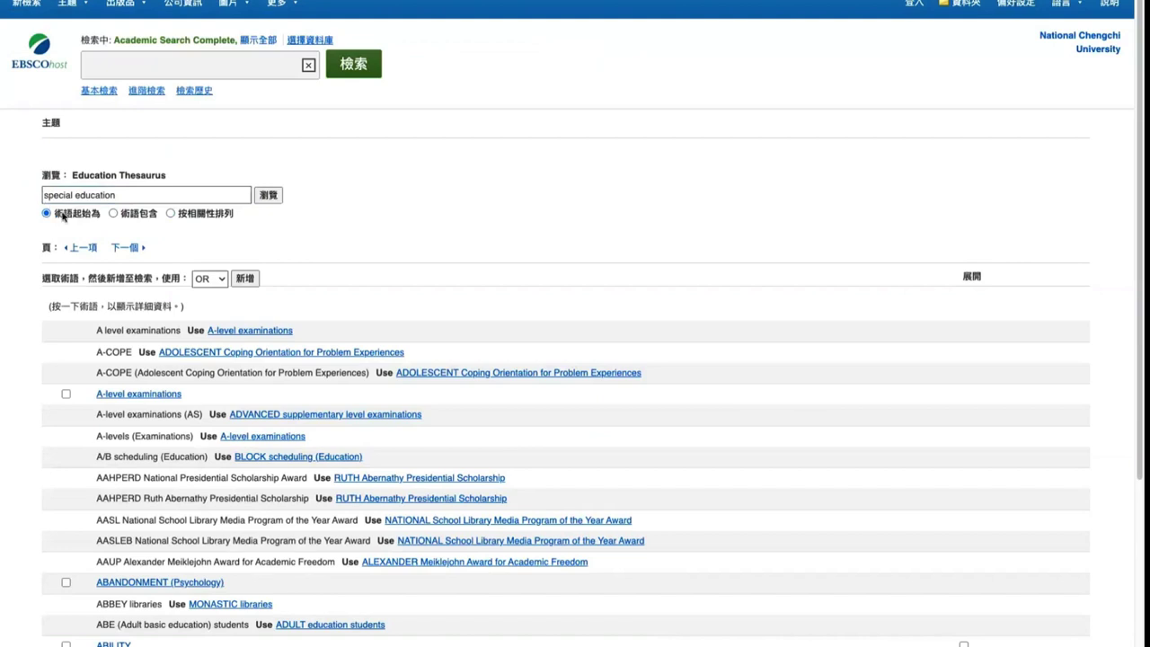
pyautogui.click(199, 214)
pyautogui.click(272, 198)
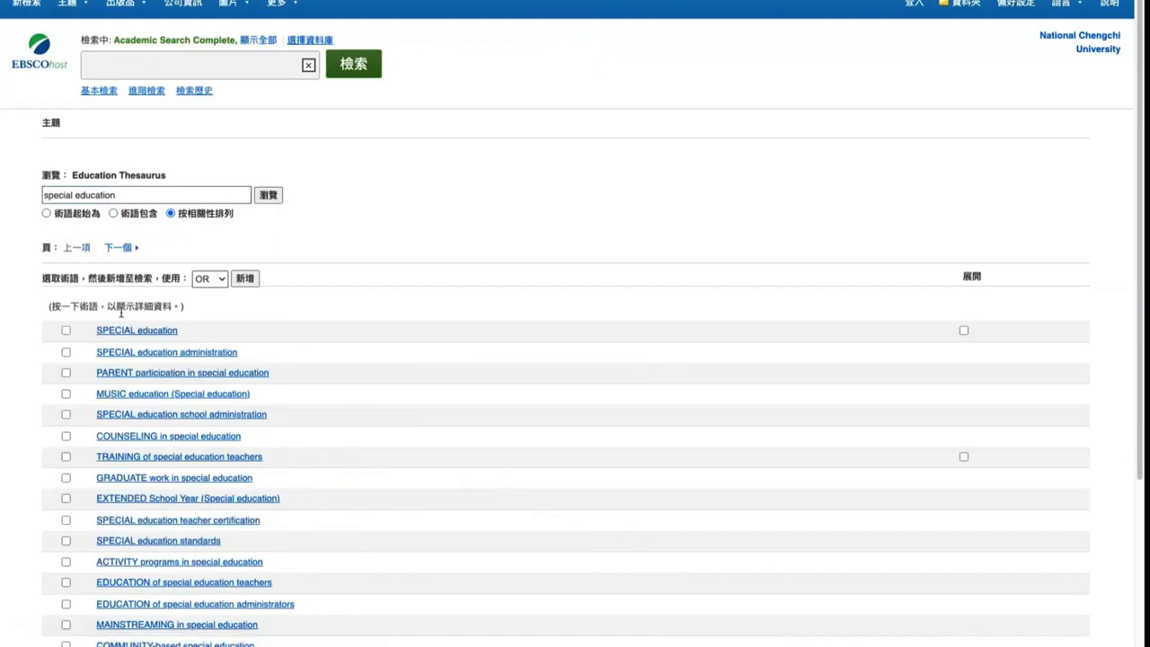
pyautogui.scroll(-1, 112, 270)
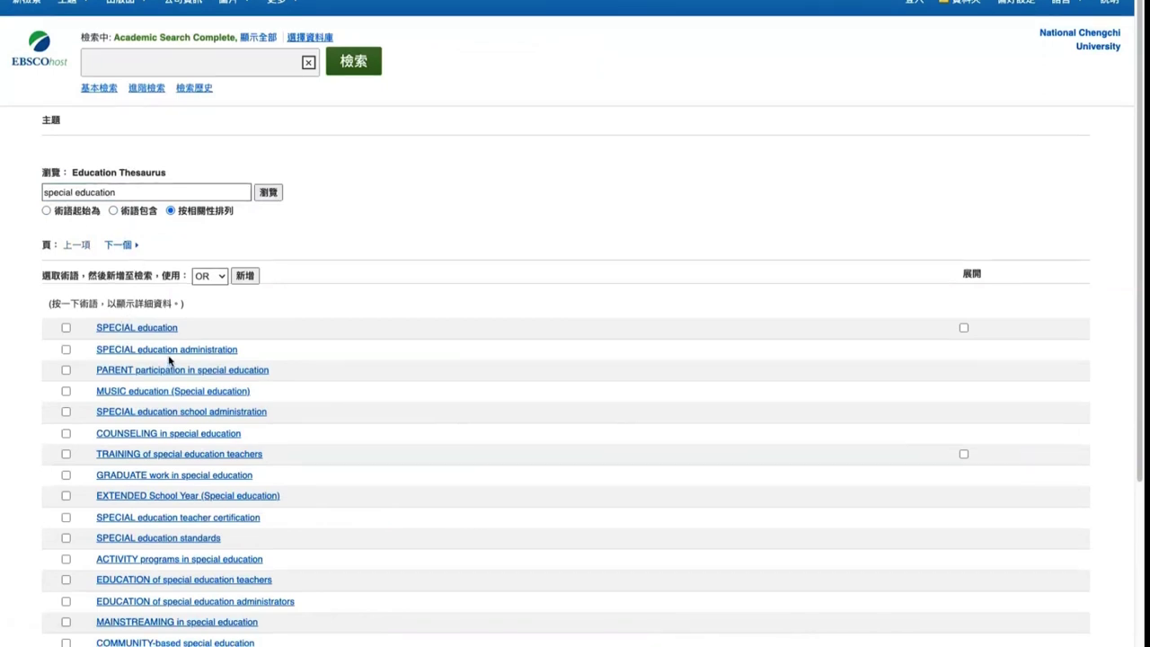
pyautogui.scroll(-1, 169, 360)
pyautogui.scroll(-3, 168, 334)
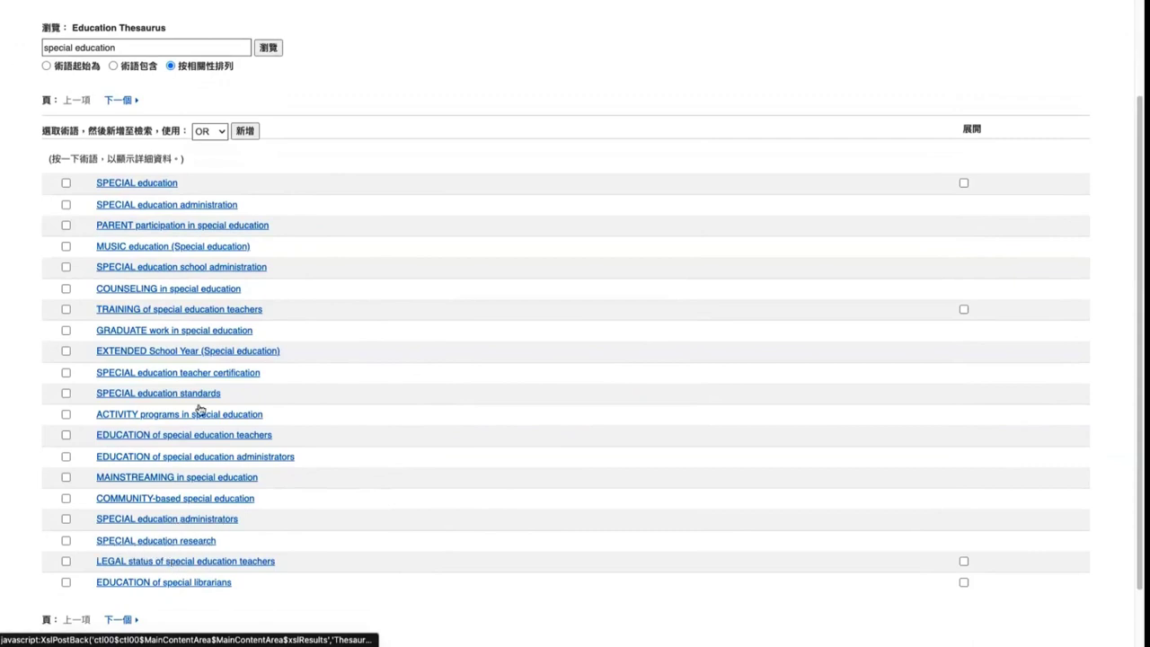
pyautogui.scroll(3, 221, 280)
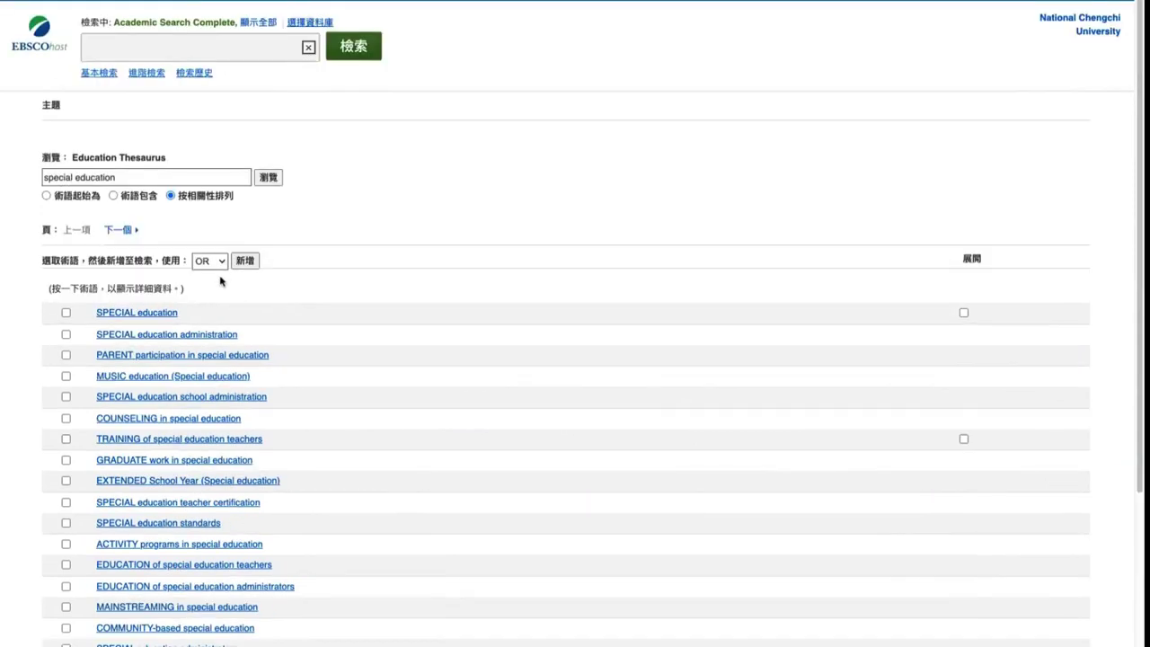
pyautogui.moveTo(194, 315); pyautogui.dragTo(96, 313)
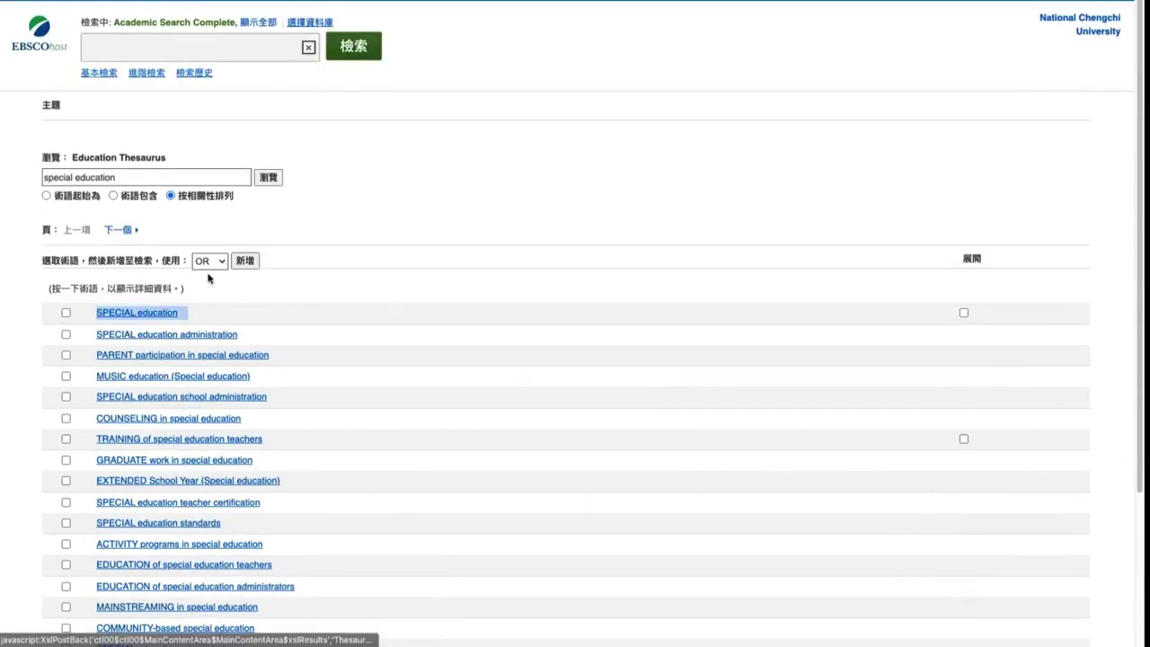
pyautogui.scroll(1, 210, 275)
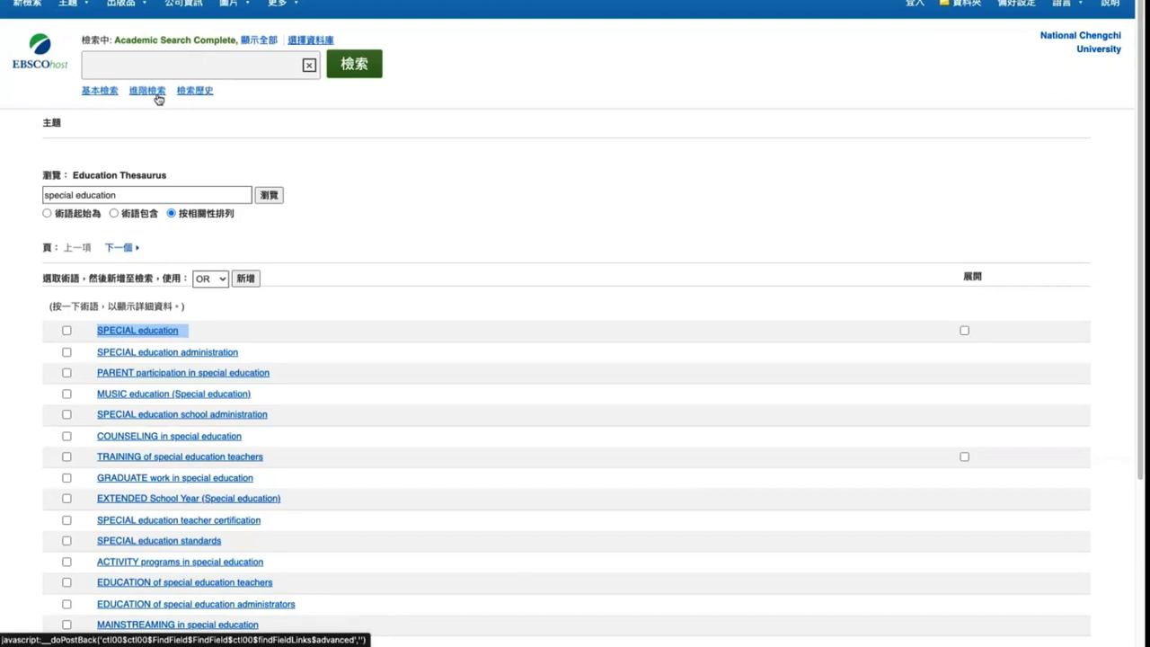
pyautogui.moveTo(52, 311); pyautogui.dragTo(190, 311)
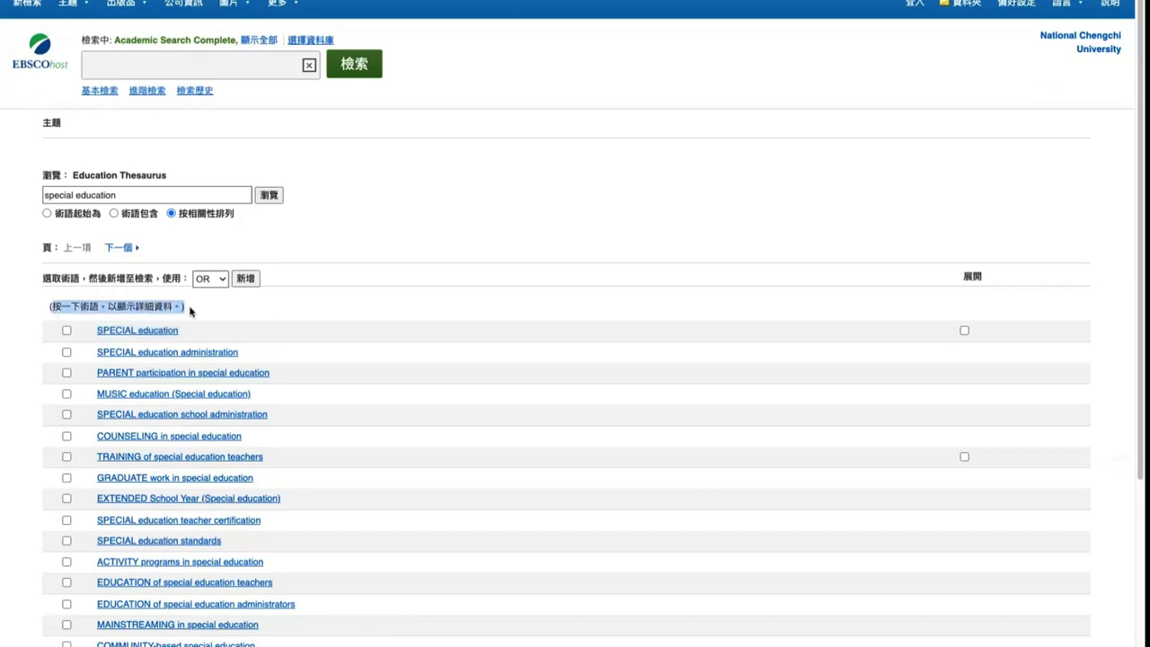
pyautogui.click(210, 320)
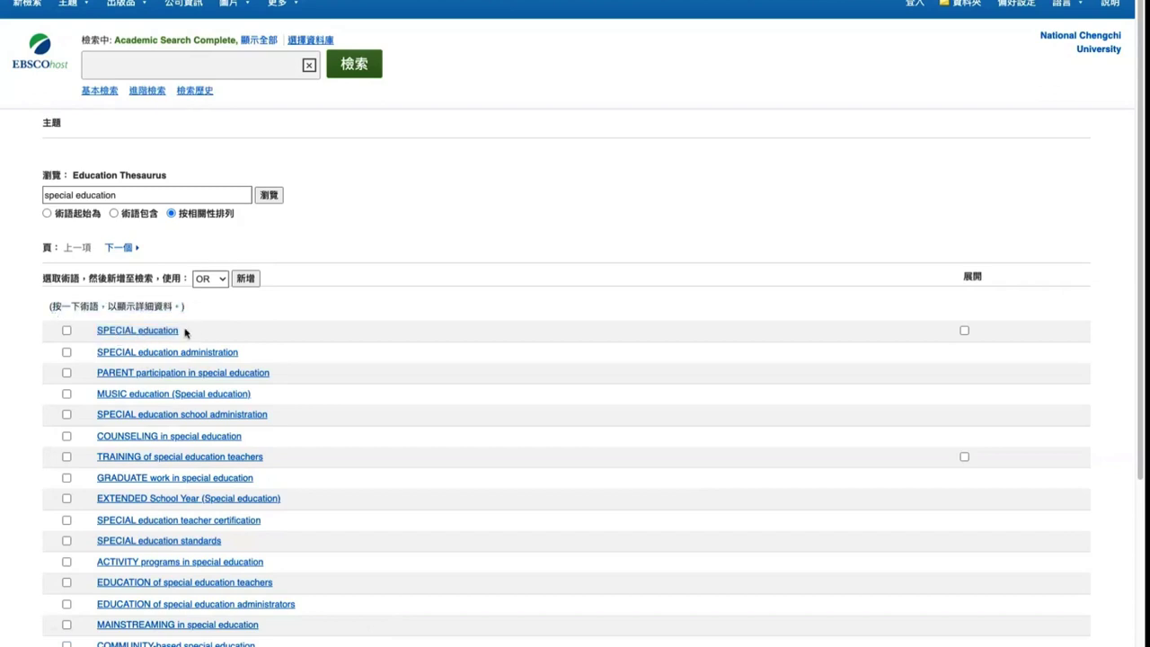
pyautogui.moveTo(186, 333); pyautogui.dragTo(92, 333)
# Open the SPECIAL education entry in the Education Thesaurus
pyautogui.click(135, 331)
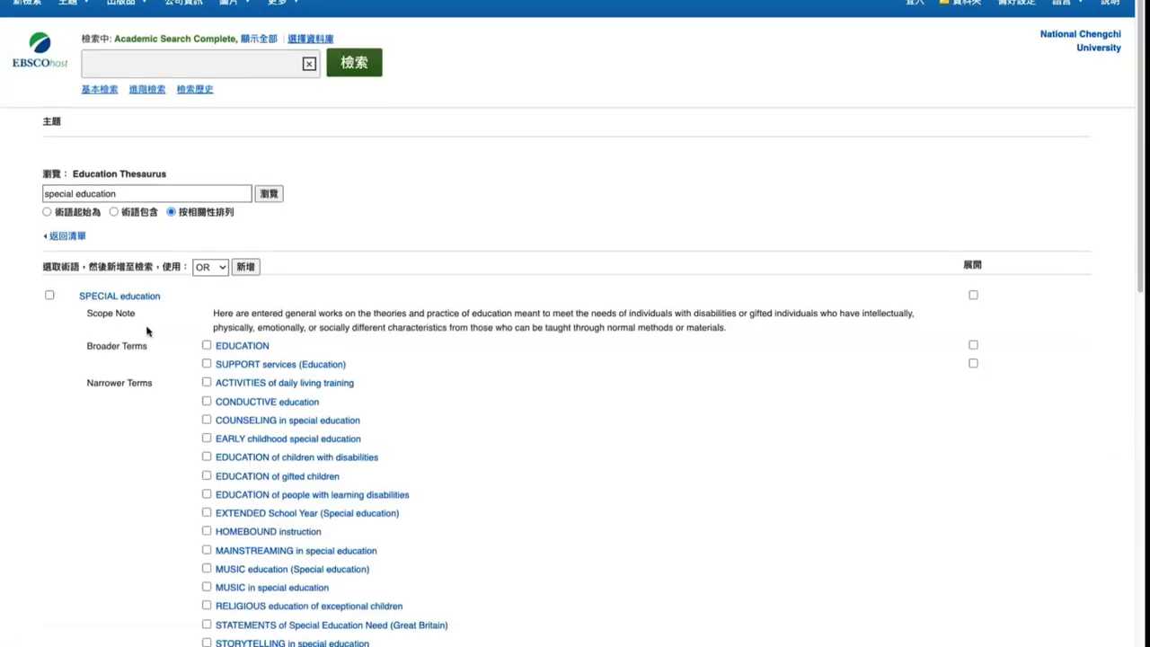
pyautogui.scroll(-2, 147, 330)
pyautogui.scroll(-3, 180, 301)
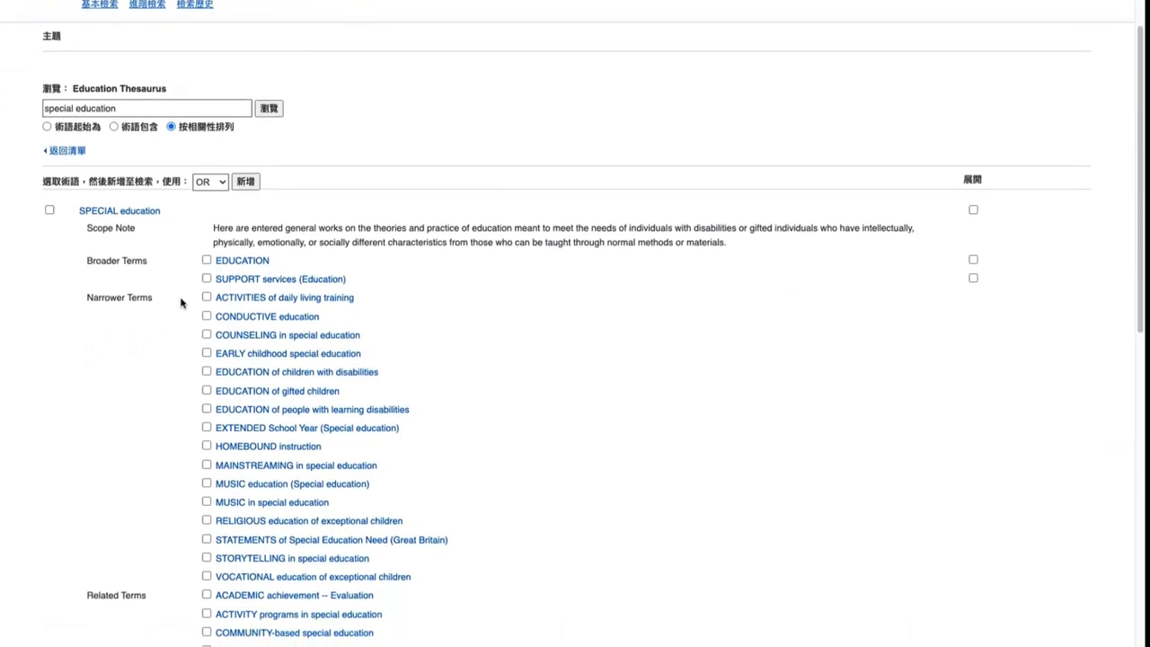
pyautogui.scroll(-1, 186, 301)
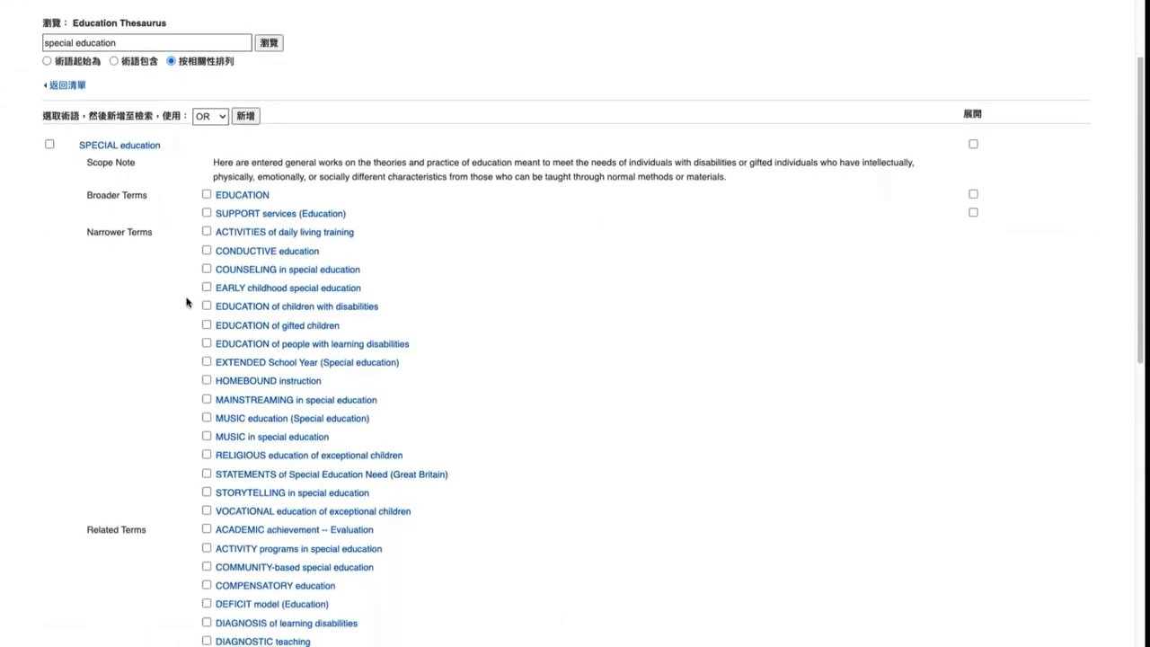
pyautogui.scroll(1, 199, 293)
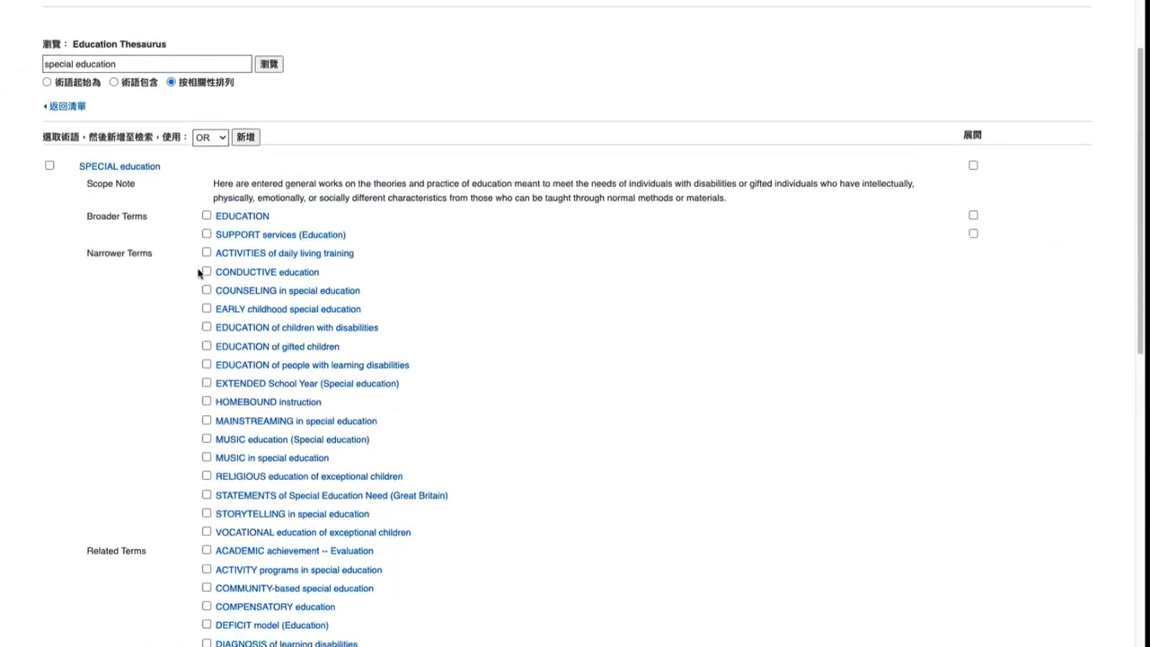
pyautogui.doubleClick(148, 43)
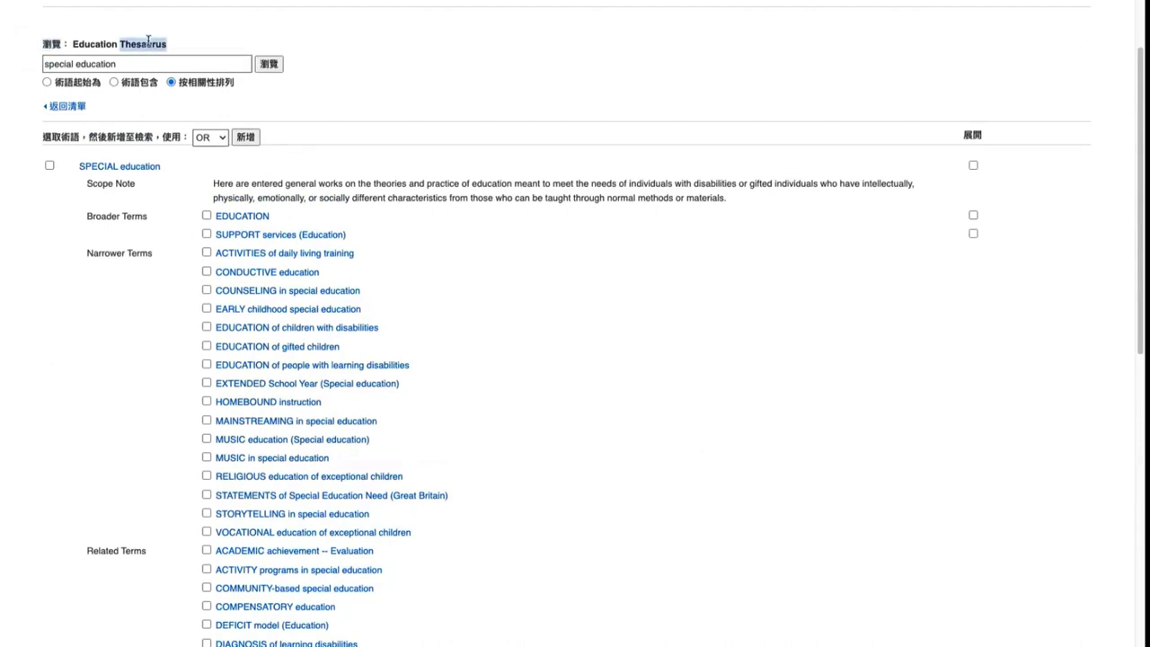
# Go over the Scope Note, Broader, Narrower, Related and Used for terms, including EDUCATION, Special
pyautogui.scroll(-1, 206, 201)
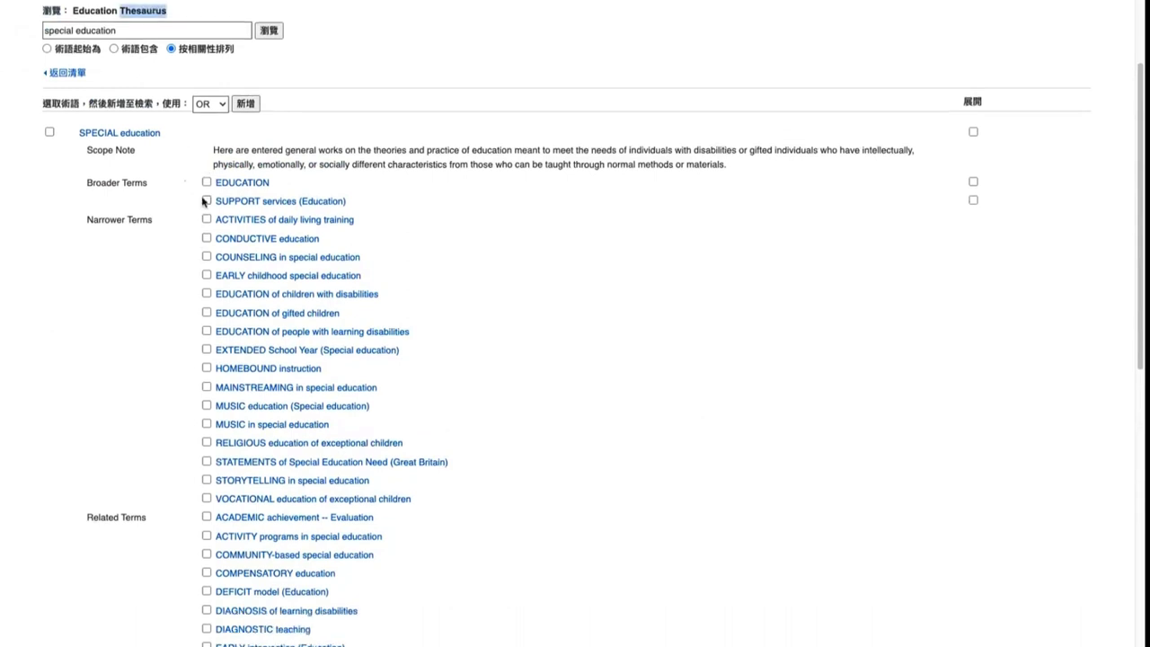
pyautogui.moveTo(88, 145); pyautogui.dragTo(134, 148)
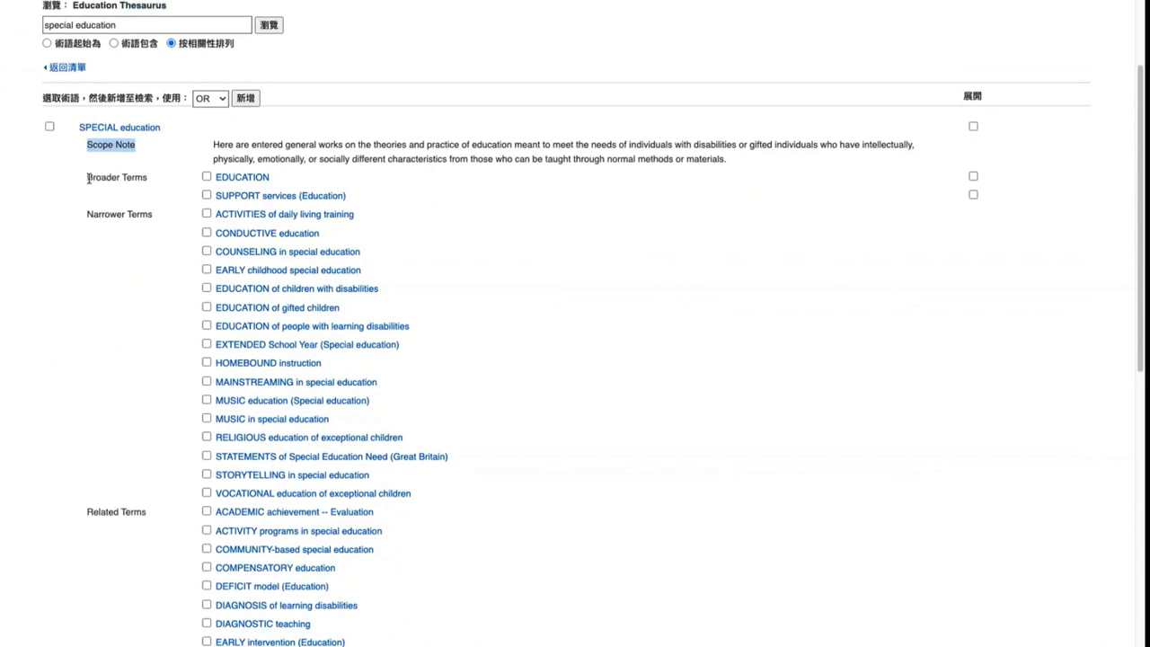
pyautogui.moveTo(88, 178); pyautogui.dragTo(149, 184)
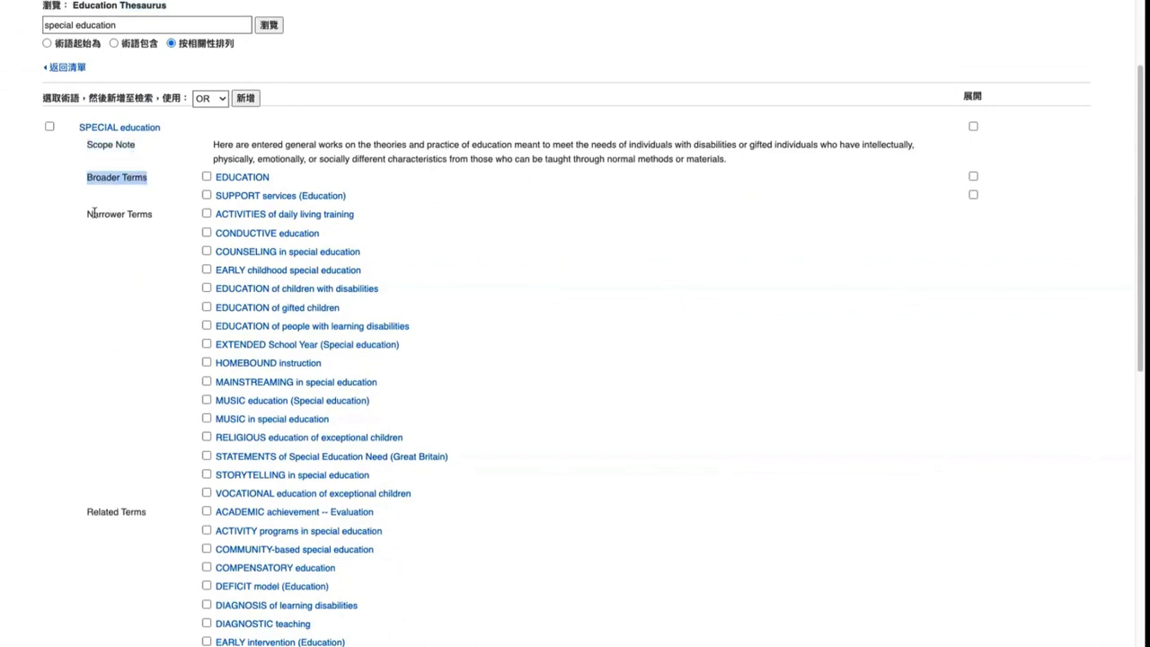
pyautogui.moveTo(89, 213); pyautogui.dragTo(153, 221)
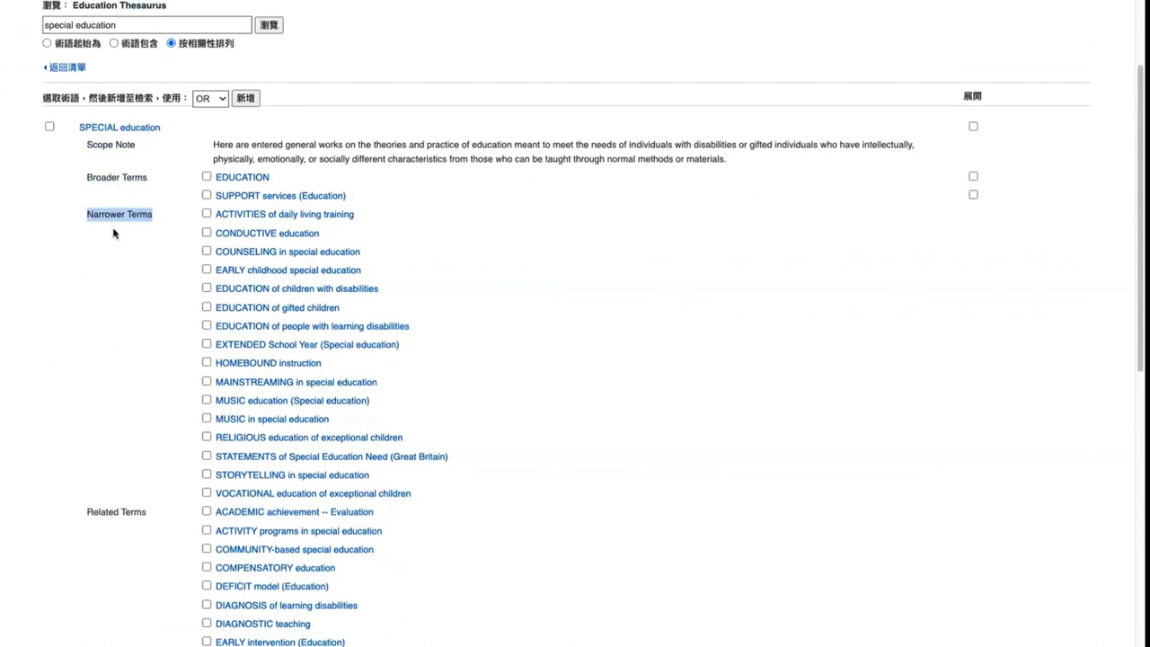
pyautogui.scroll(-1, 126, 309)
pyautogui.click(100, 454)
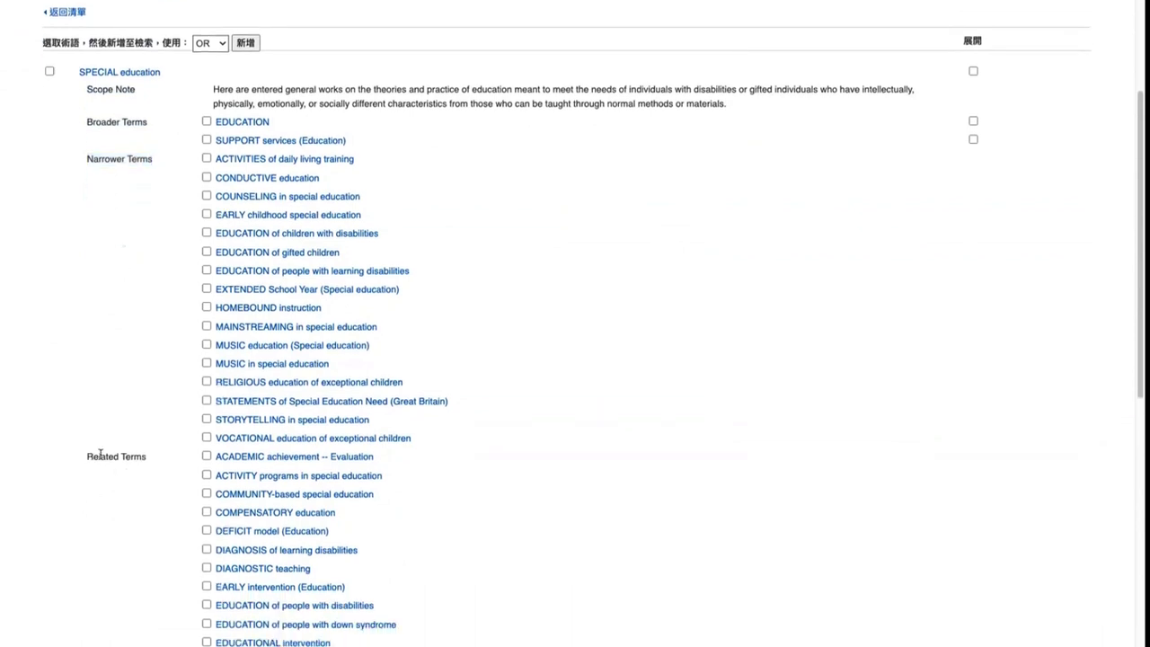
pyautogui.moveTo(100, 454); pyautogui.dragTo(152, 459)
pyautogui.scroll(-3, 148, 462)
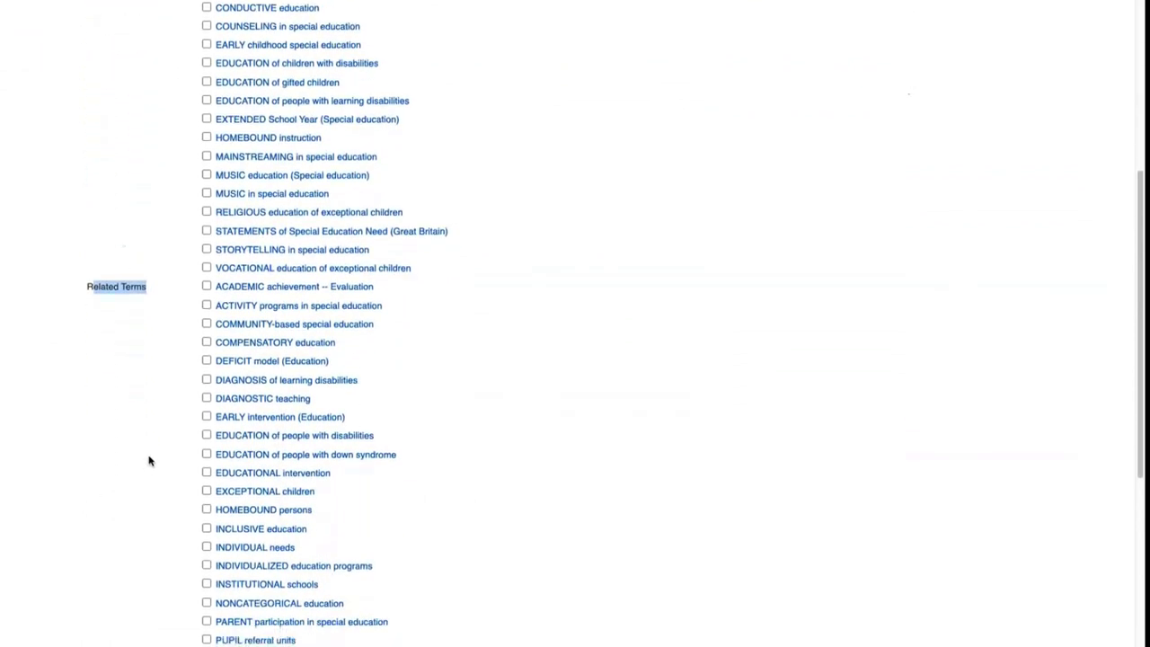
pyautogui.scroll(-6, 149, 461)
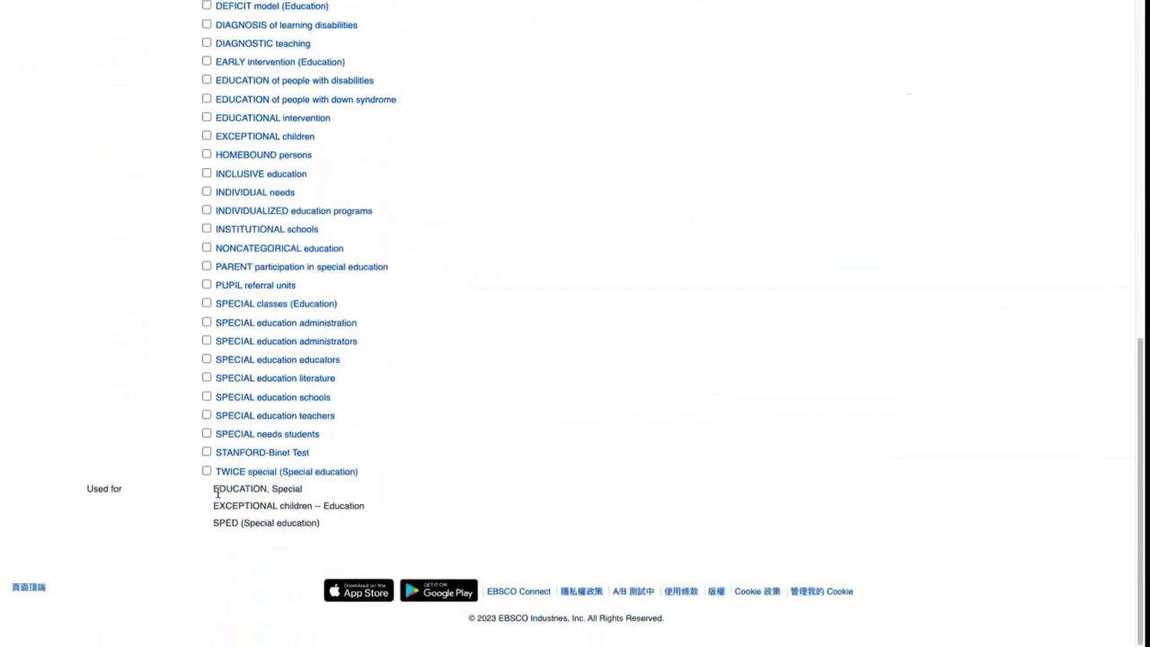
pyautogui.moveTo(214, 491); pyautogui.dragTo(304, 490)
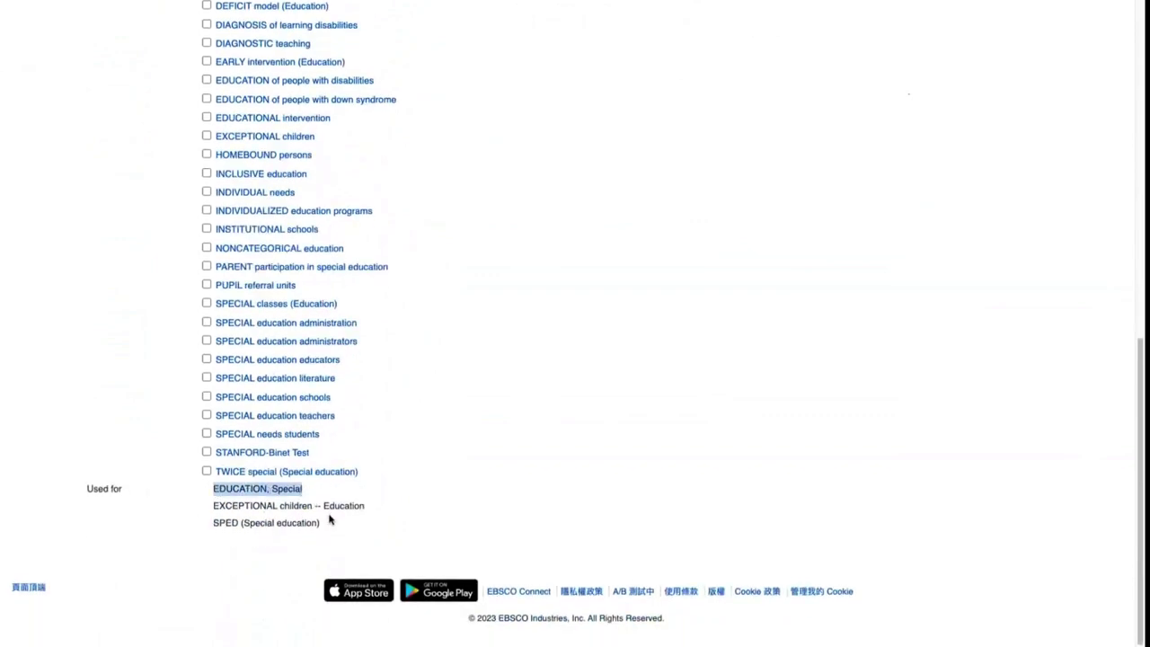
pyautogui.scroll(2, 331, 518)
pyautogui.scroll(9, 334, 517)
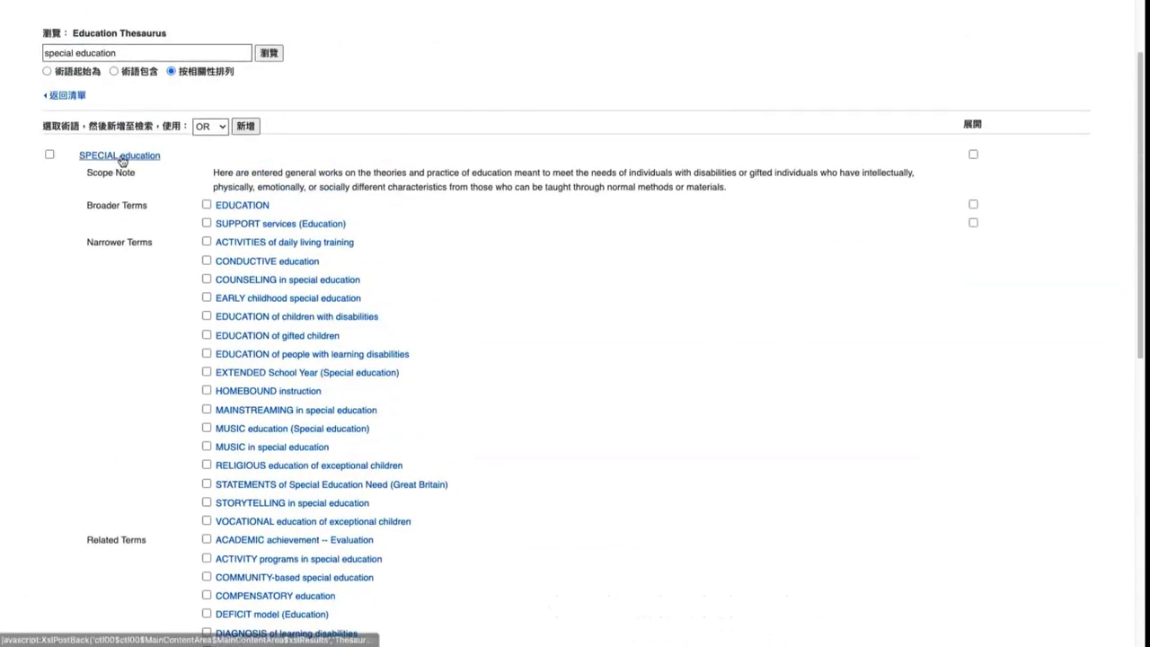
pyautogui.scroll(2, 120, 159)
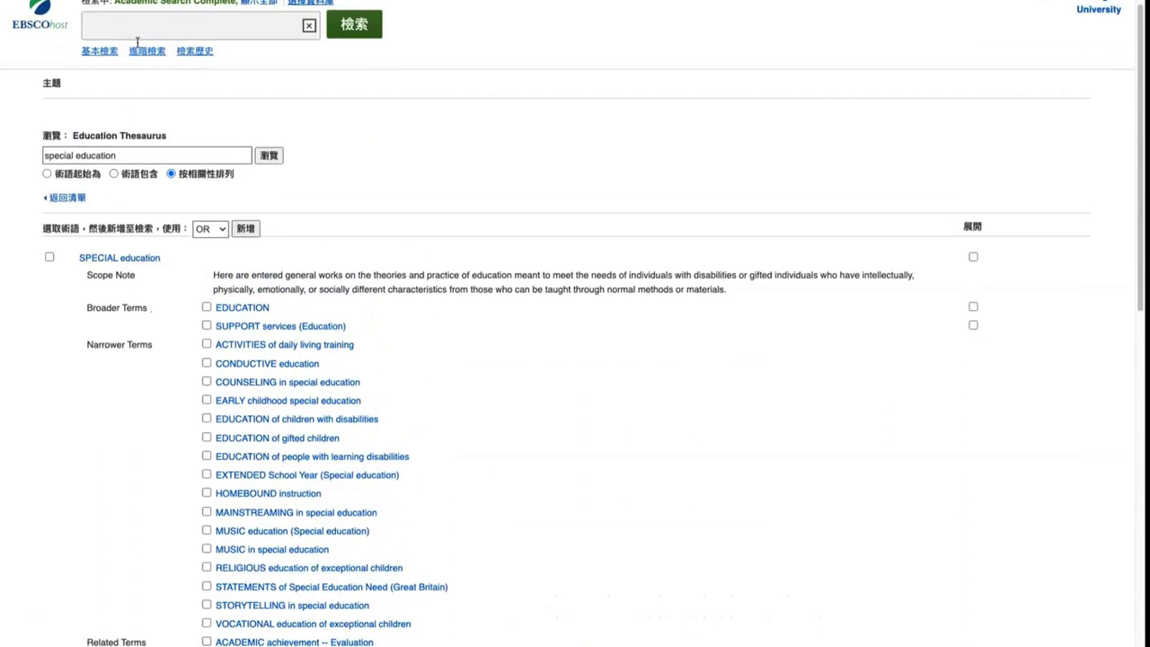
pyautogui.scroll(-2, 138, 308)
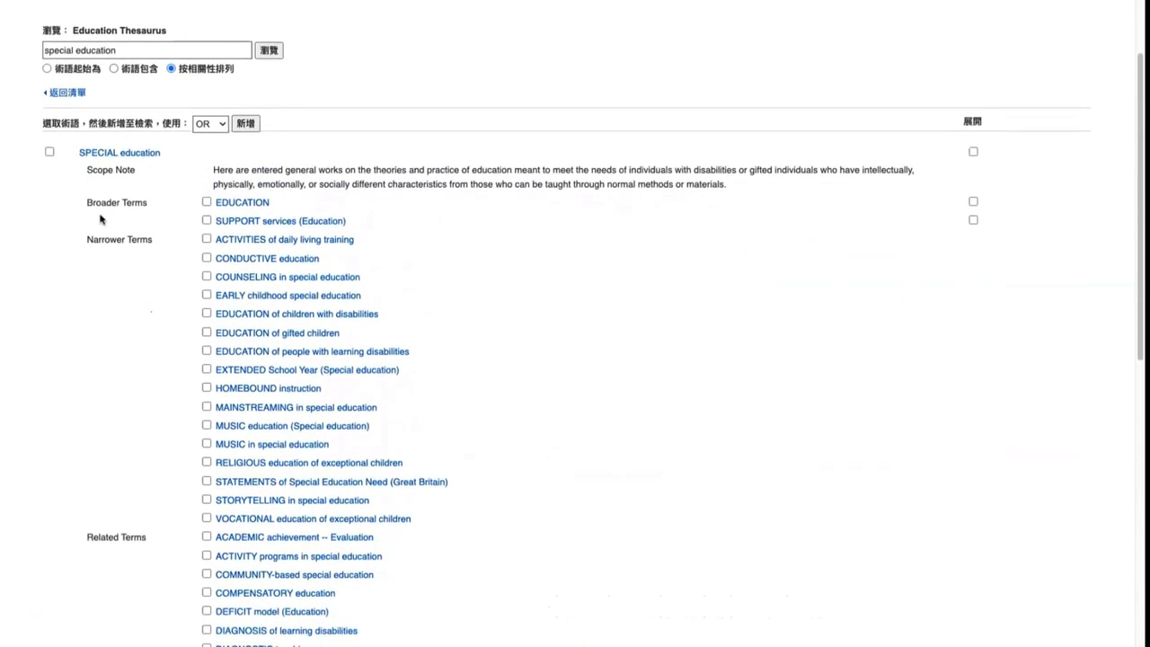
pyautogui.doubleClick(149, 28)
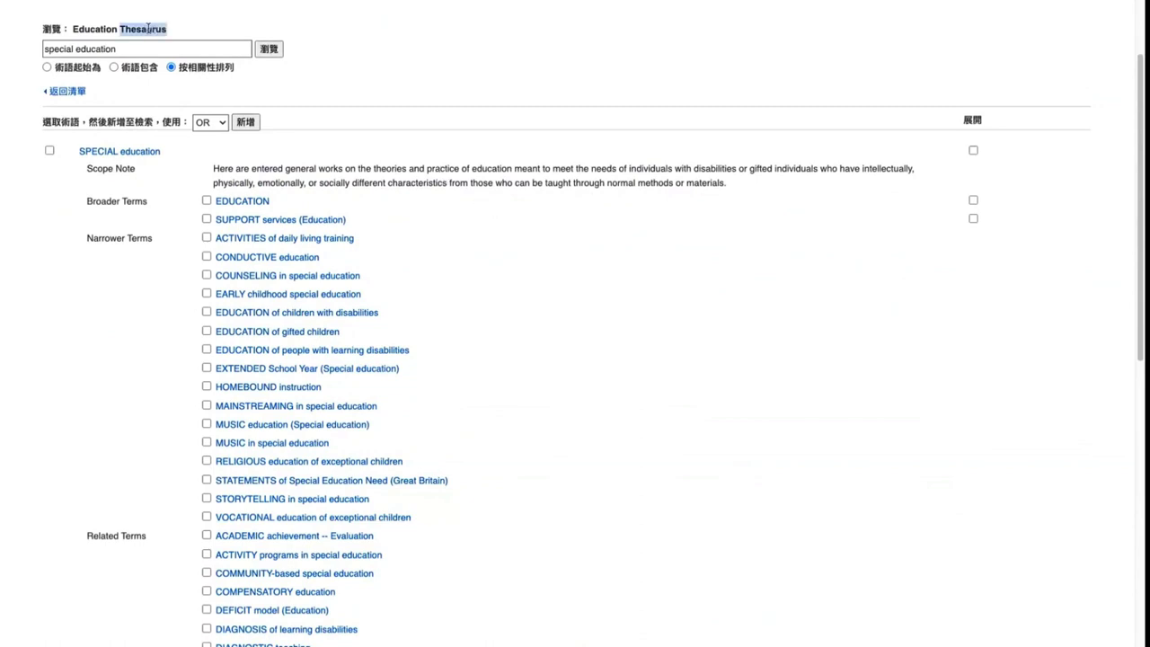
pyautogui.tripleClick(319, 180)
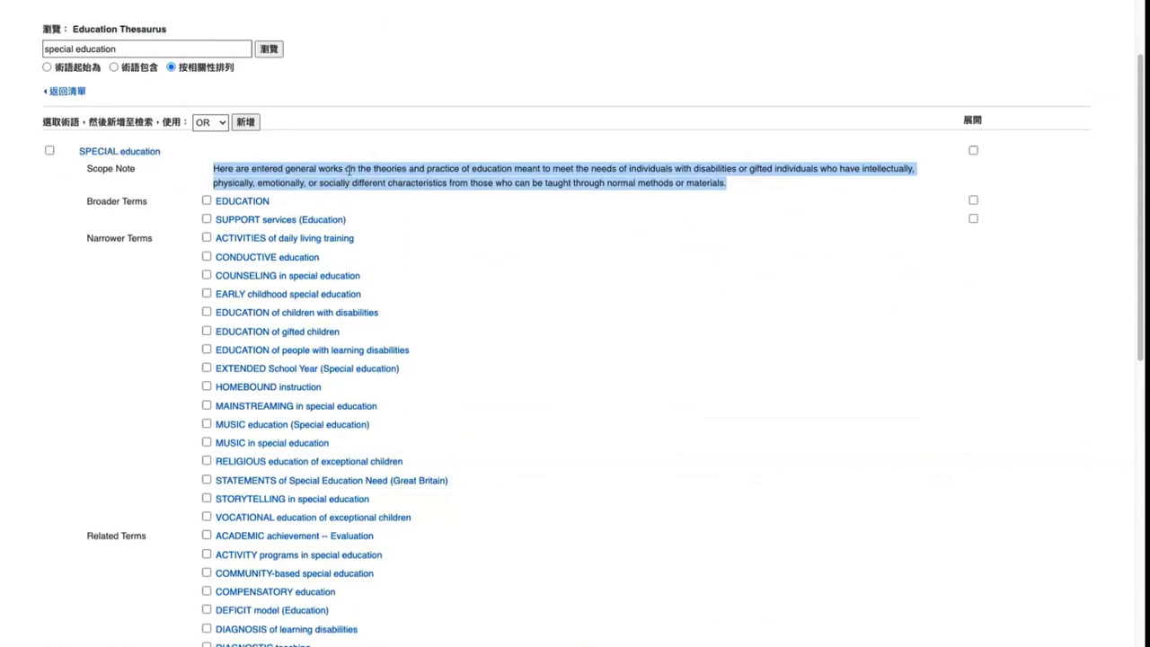
pyautogui.scroll(-1, 263, 168)
pyautogui.click(110, 195)
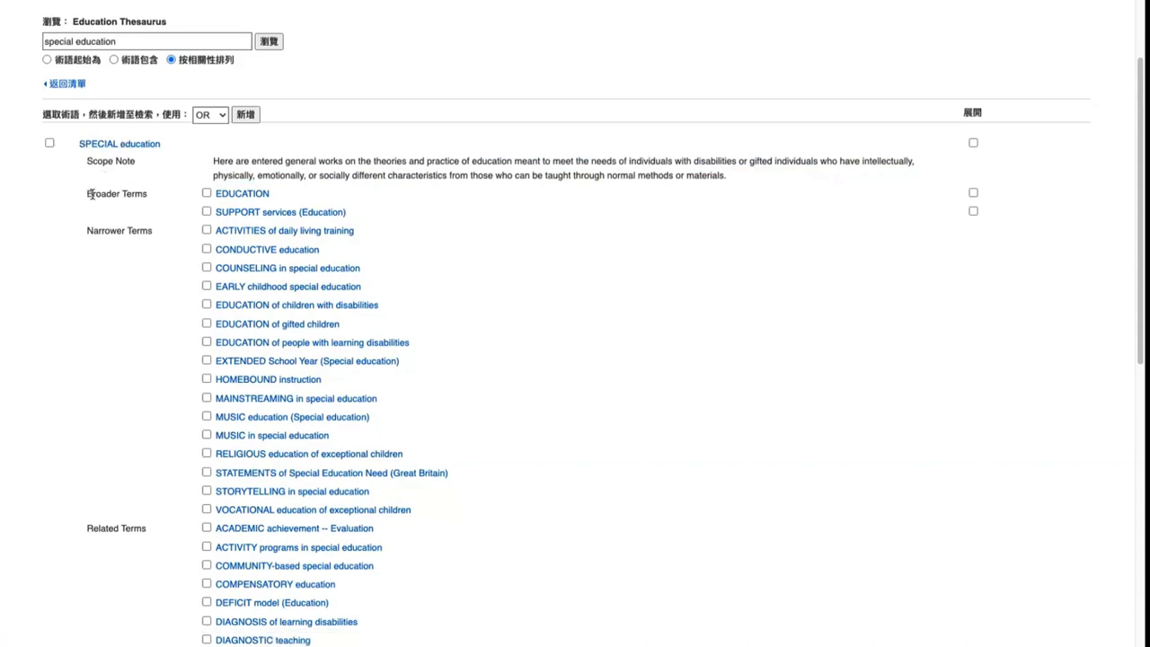
pyautogui.moveTo(90, 196); pyautogui.dragTo(149, 203)
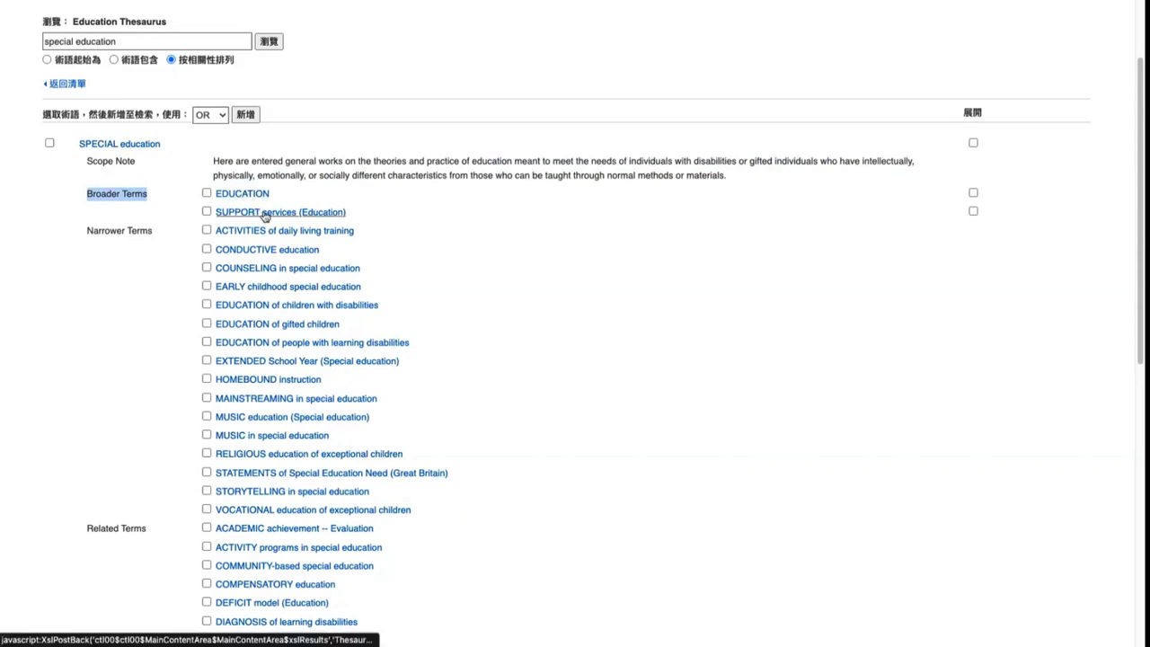
pyautogui.click(265, 213)
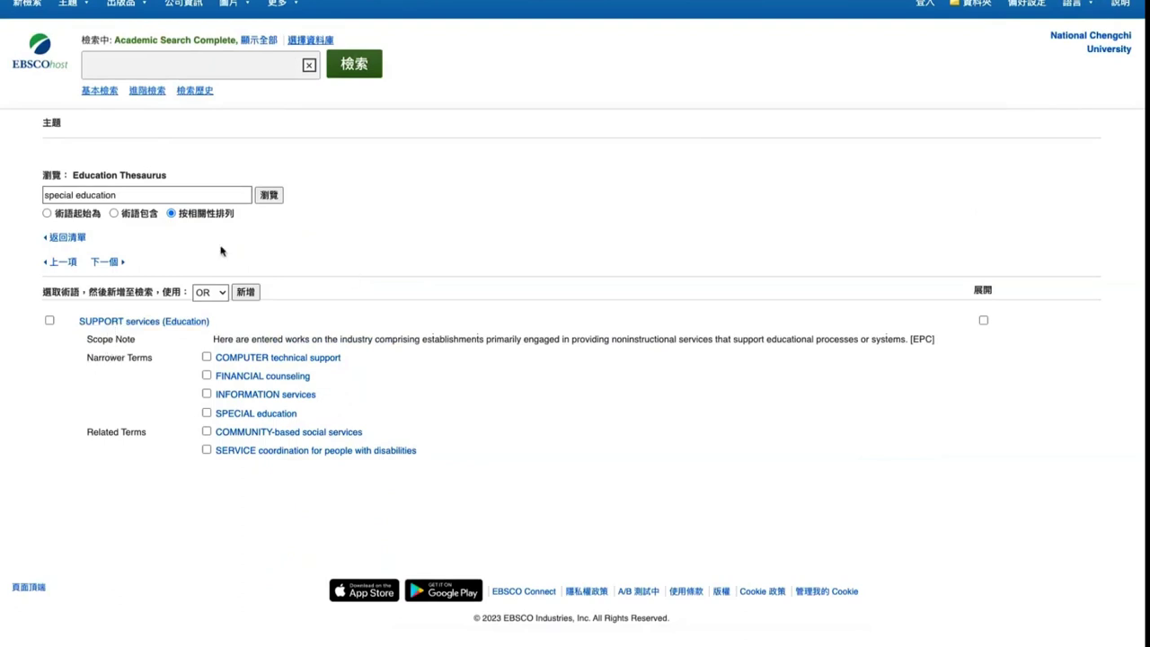
pyautogui.click(248, 416)
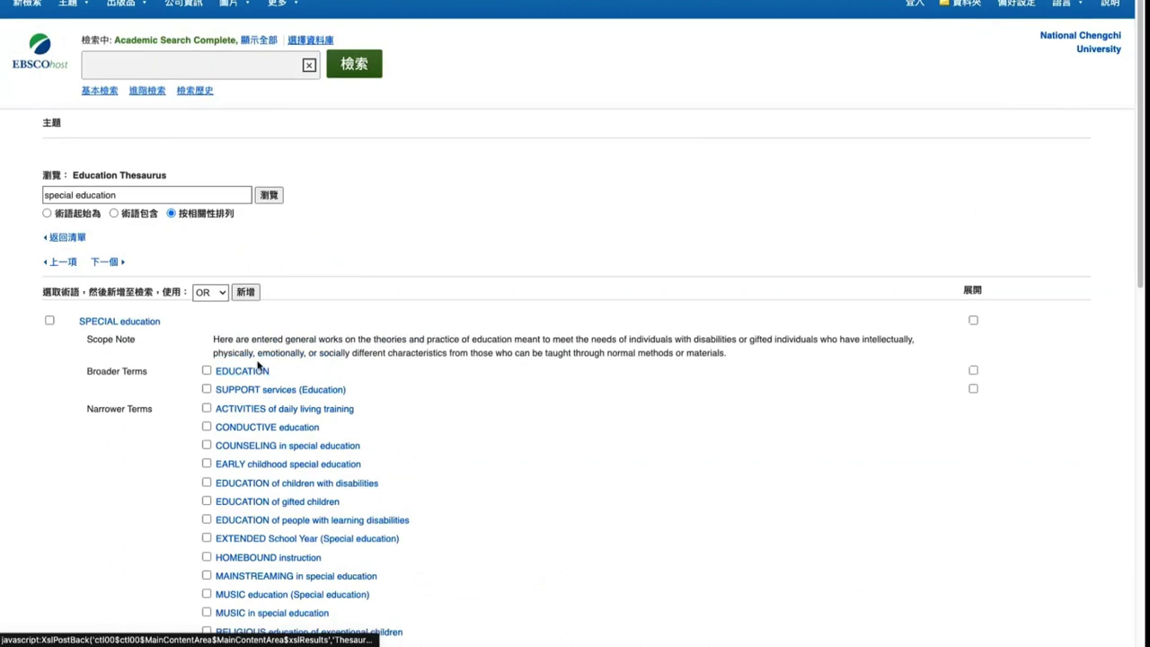
# Highlight the Narrower Terms heading of the SPECIAL education entry
pyautogui.scroll(-5, 78, 296)
pyautogui.moveTo(87, 210); pyautogui.dragTo(154, 206)
pyautogui.click(146, 203)
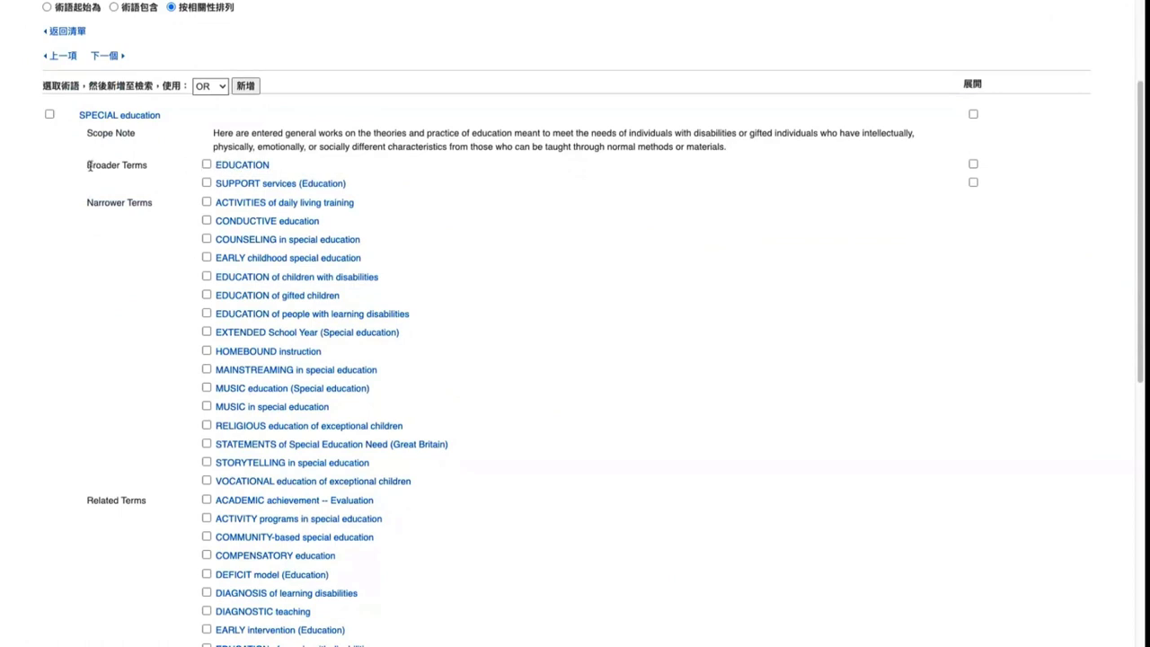
pyautogui.moveTo(92, 203); pyautogui.dragTo(169, 208)
pyautogui.click(117, 212)
# Scroll through the related terms, from ACADEMIC achievement -- Evaluation to TWICE special, down to Used for
pyautogui.scroll(-1, 171, 222)
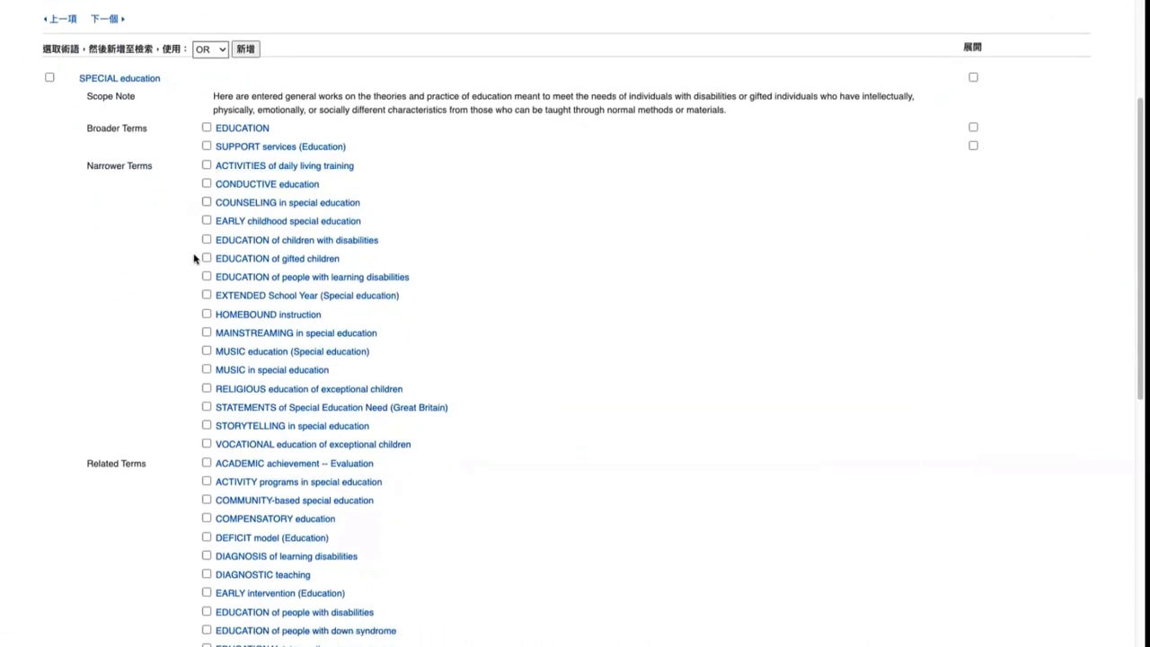
pyautogui.scroll(-1, 191, 263)
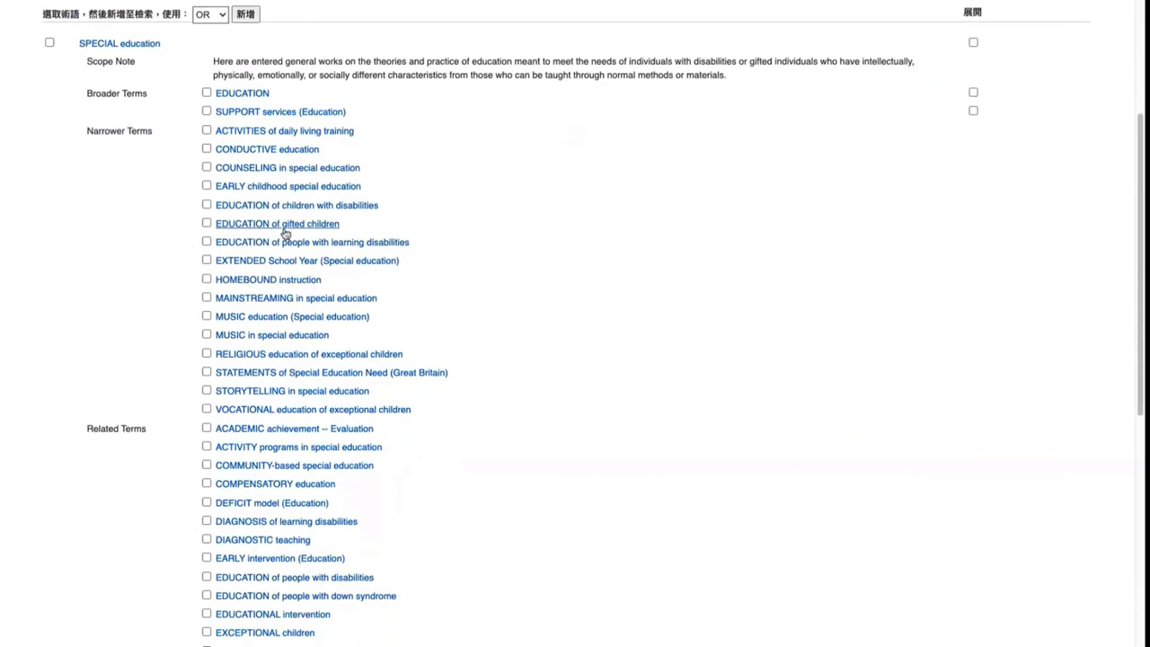
pyautogui.scroll(-1, 334, 267)
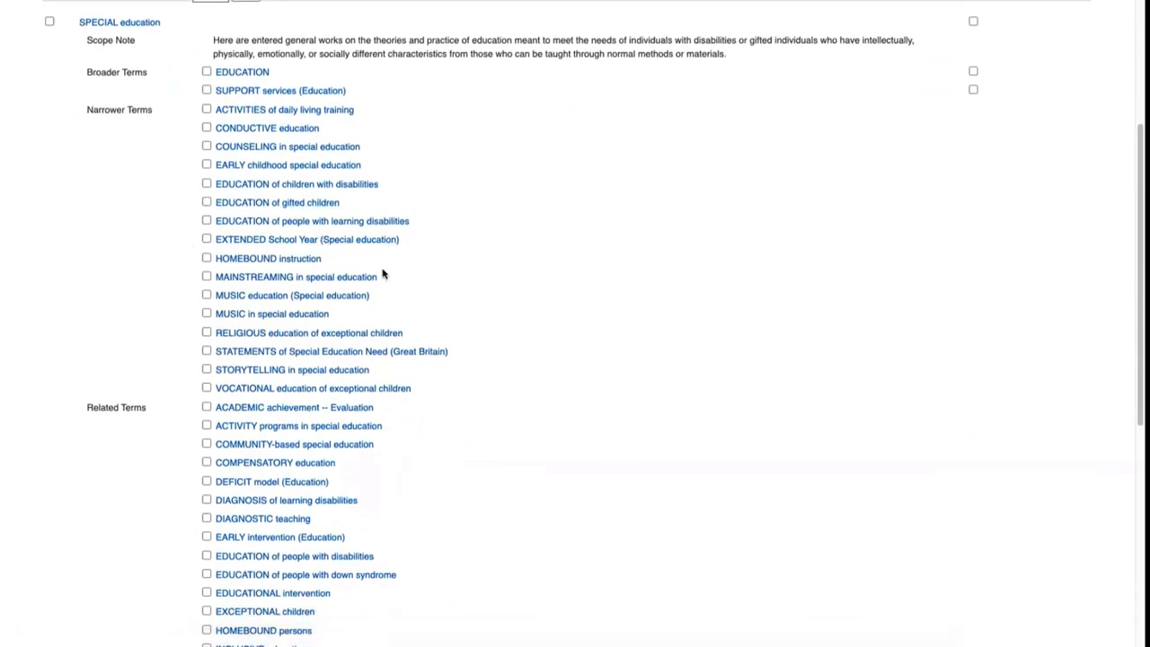
pyautogui.scroll(-1, 390, 264)
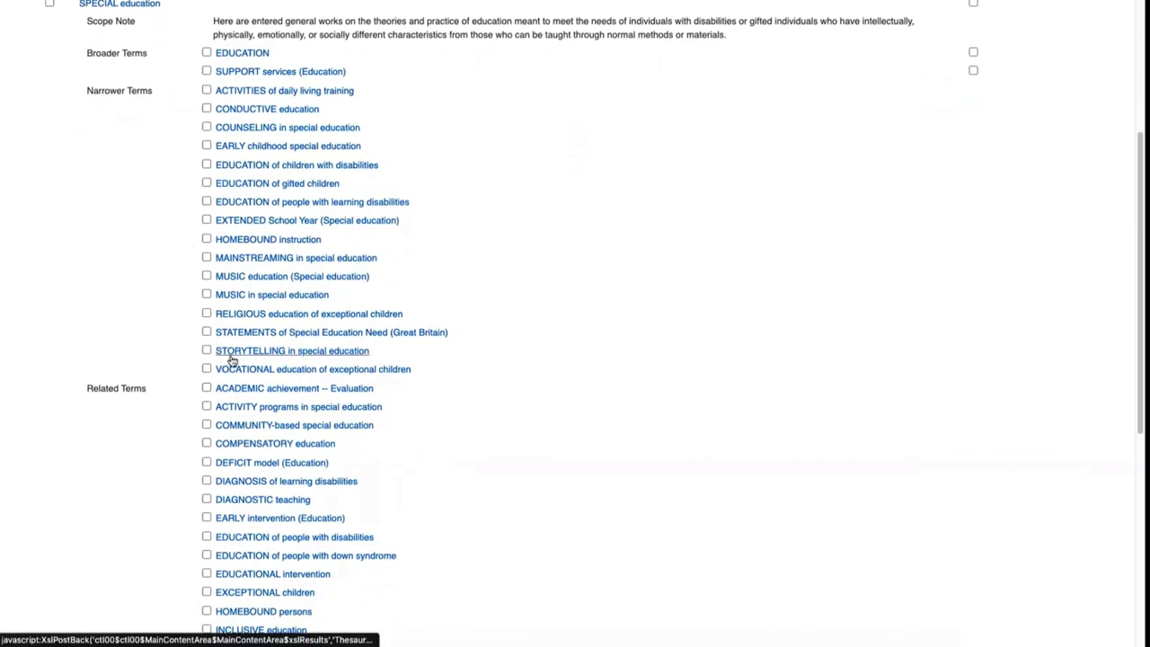
pyautogui.scroll(-5, 208, 362)
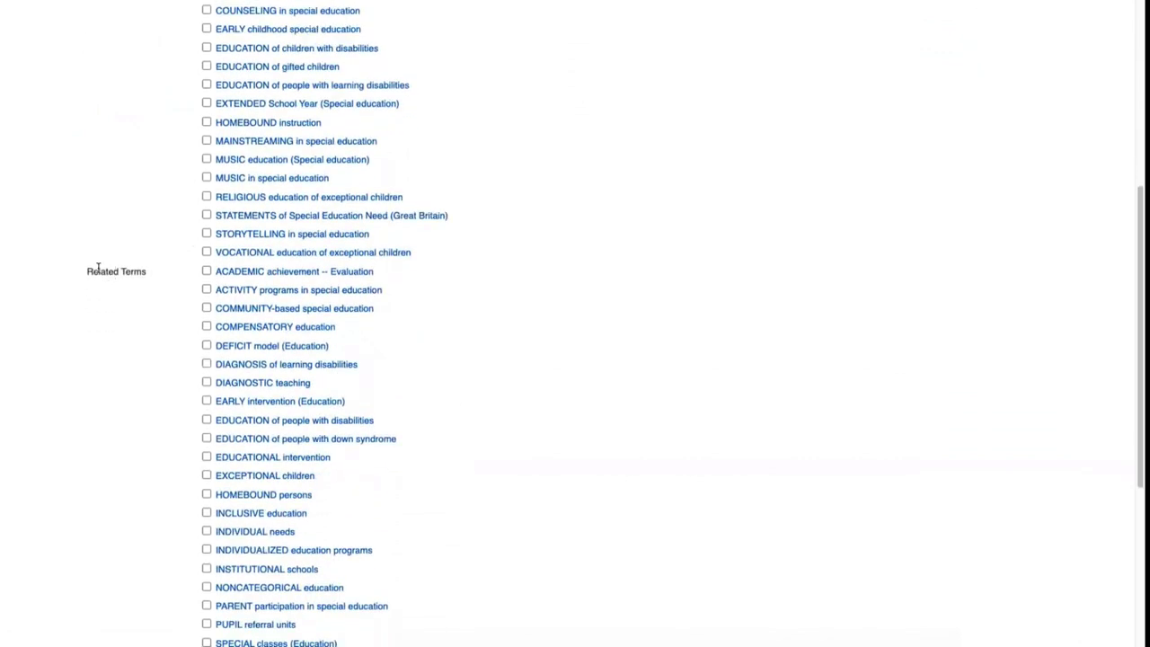
pyautogui.scroll(3, 90, 273)
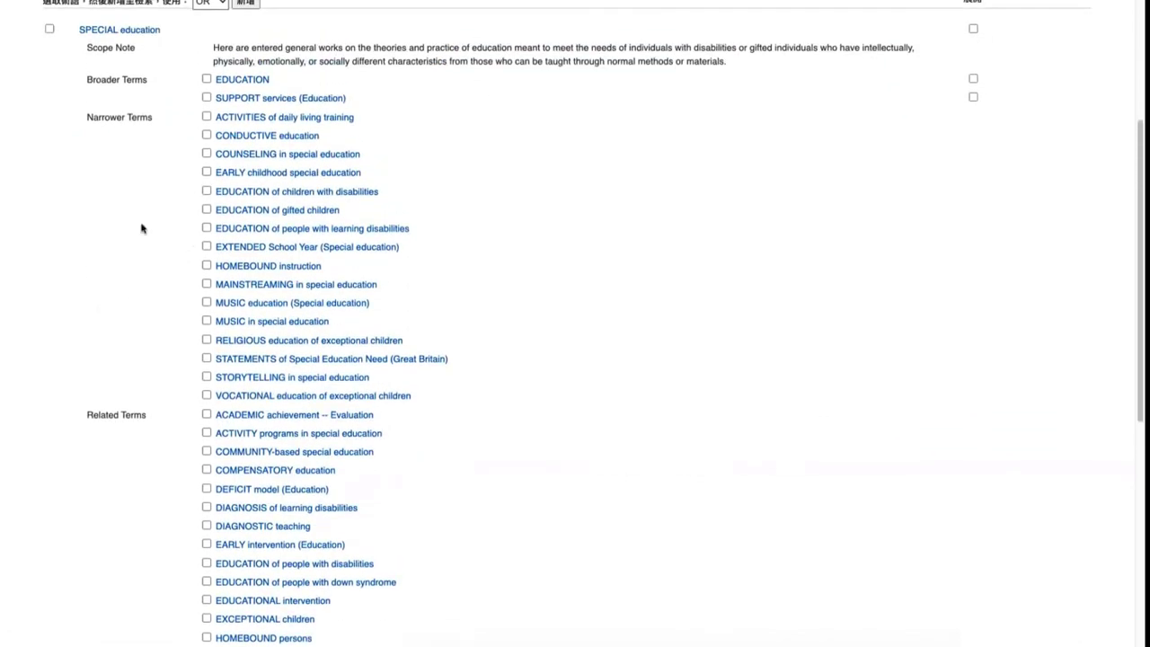
pyautogui.scroll(-3, 210, 346)
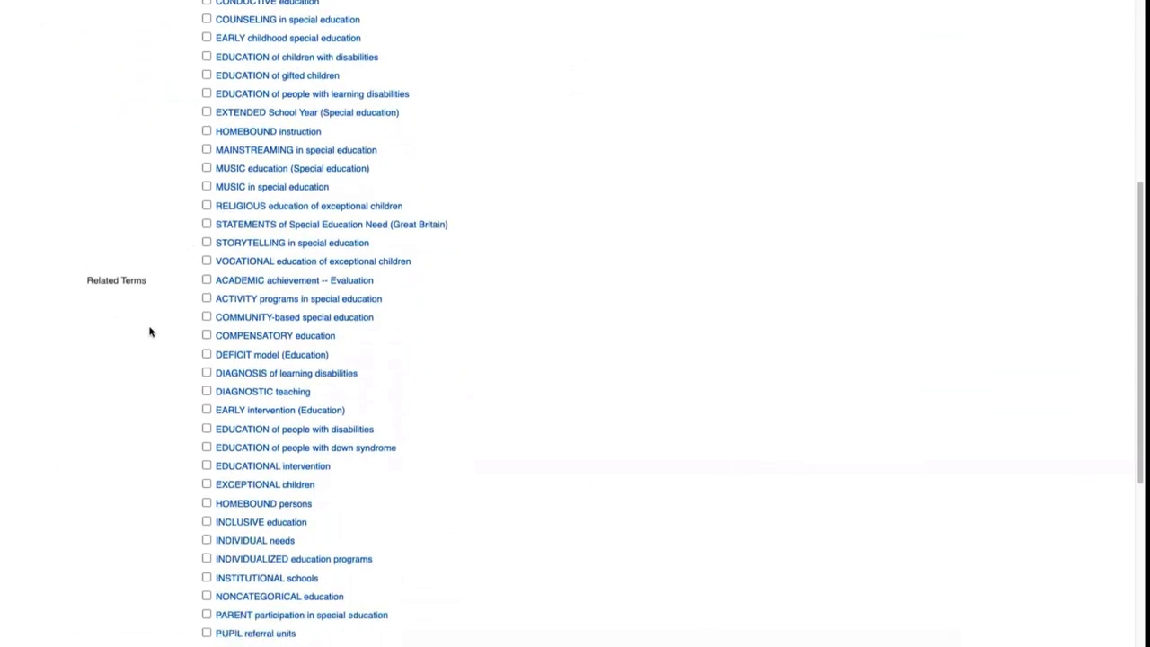
pyautogui.scroll(-1, 342, 287)
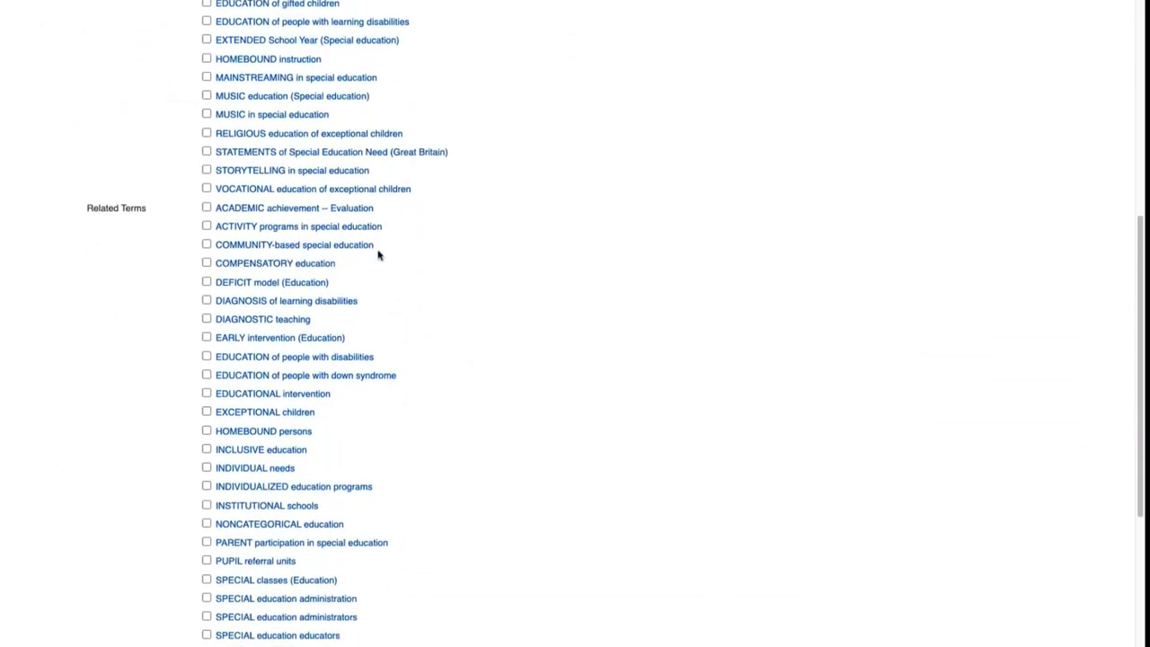
pyautogui.scroll(-1, 383, 276)
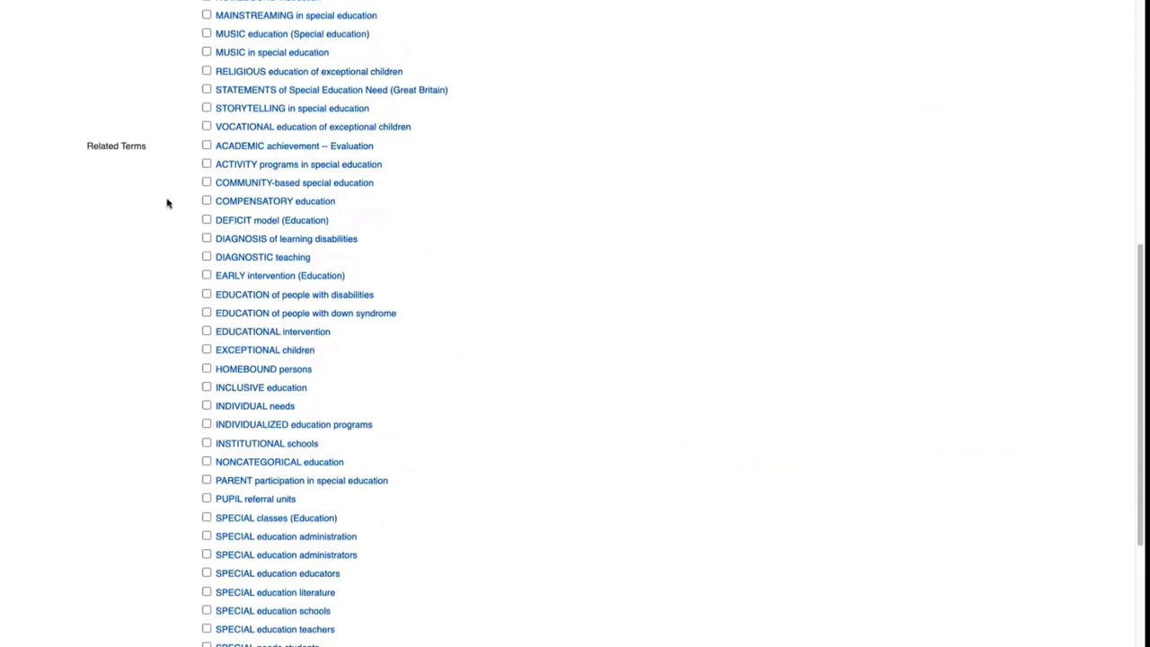
pyautogui.scroll(-1, 278, 173)
pyautogui.scroll(-1, 354, 321)
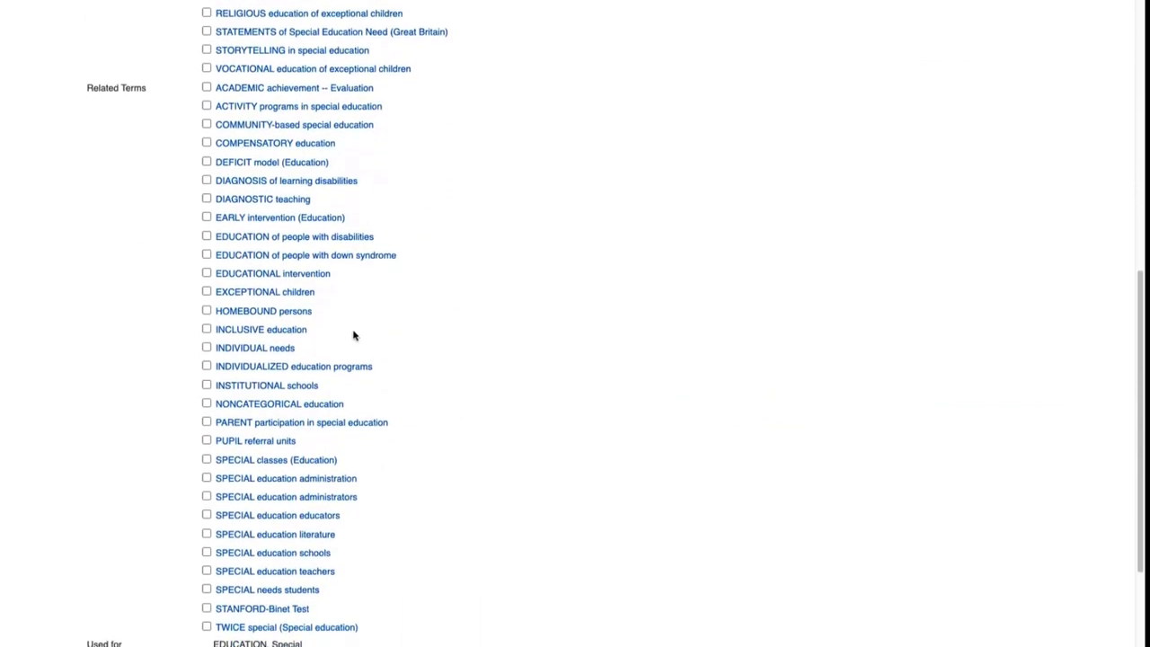
pyautogui.scroll(-1, 354, 335)
pyautogui.scroll(-1, 354, 334)
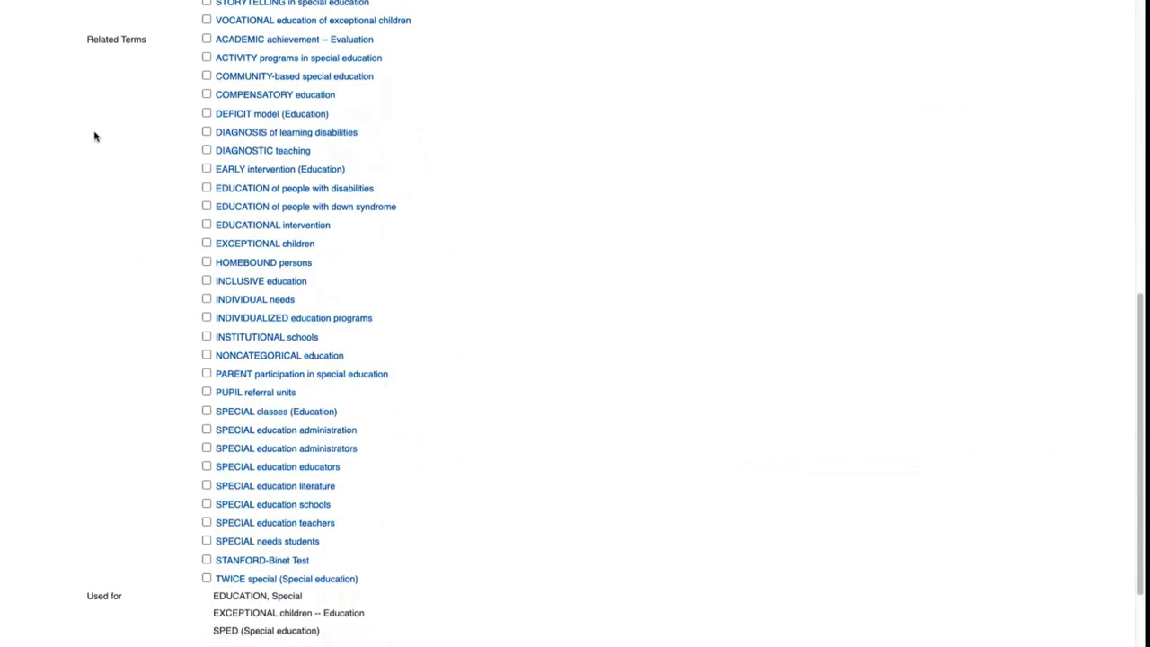
pyautogui.scroll(-2, 159, 216)
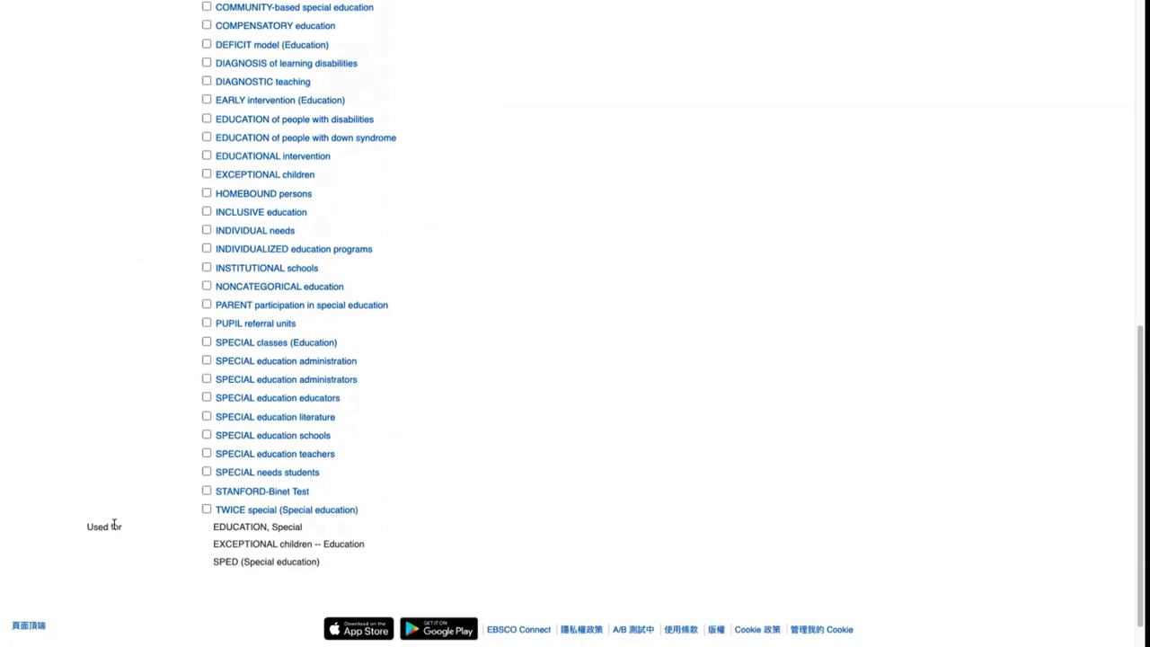
# Highlight the three Used for synonyms and SPED, then return to the entry's top
pyautogui.scroll(15, 114, 526)
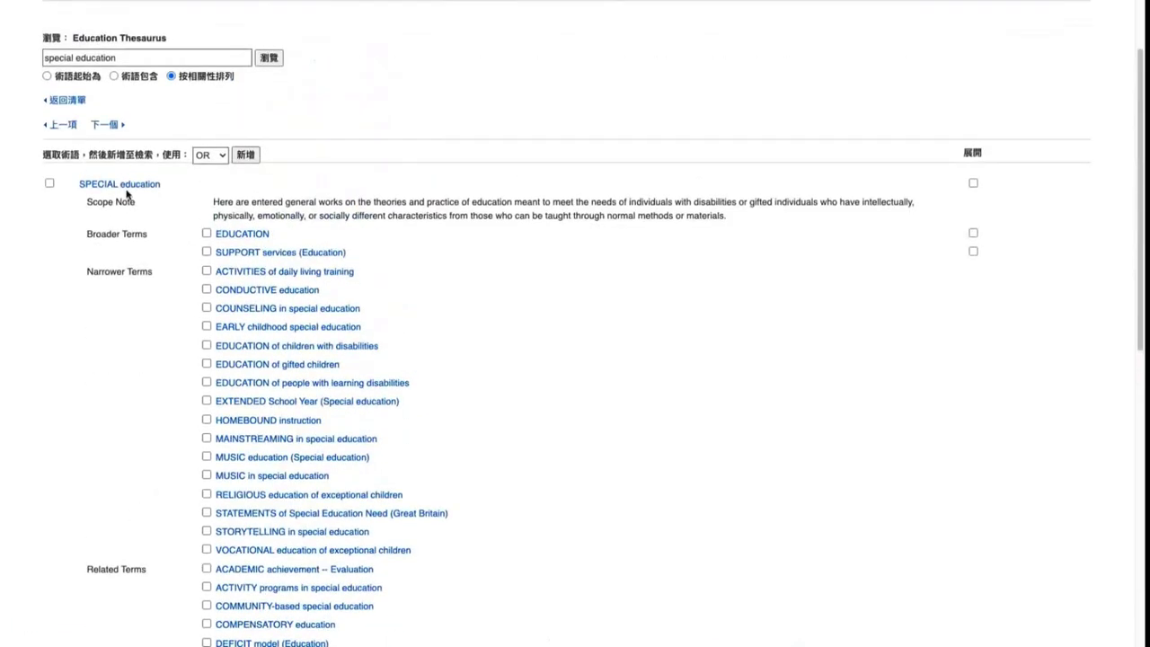
pyautogui.scroll(-15, 192, 201)
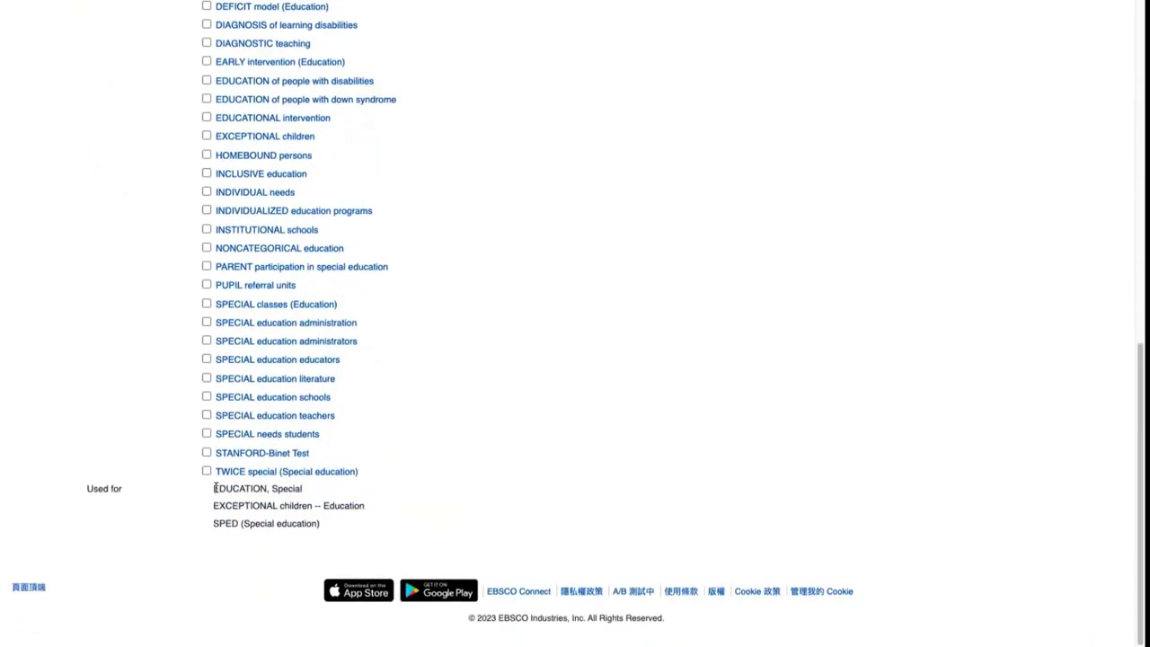
pyautogui.moveTo(213, 488); pyautogui.dragTo(332, 528)
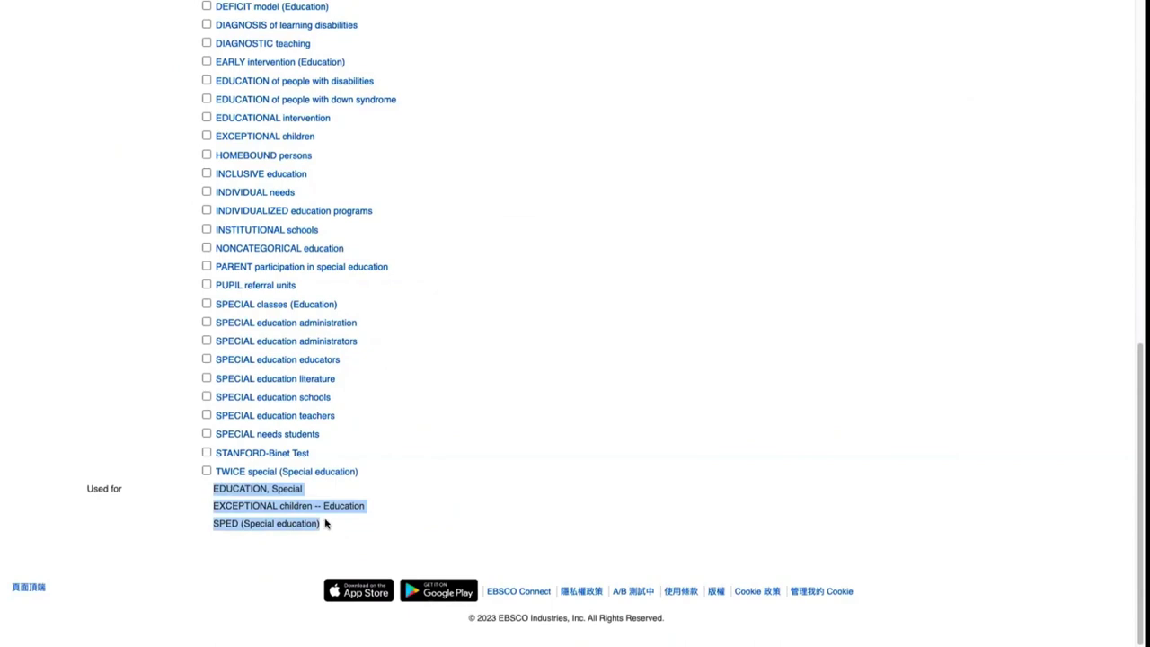
pyautogui.scroll(15, 167, 269)
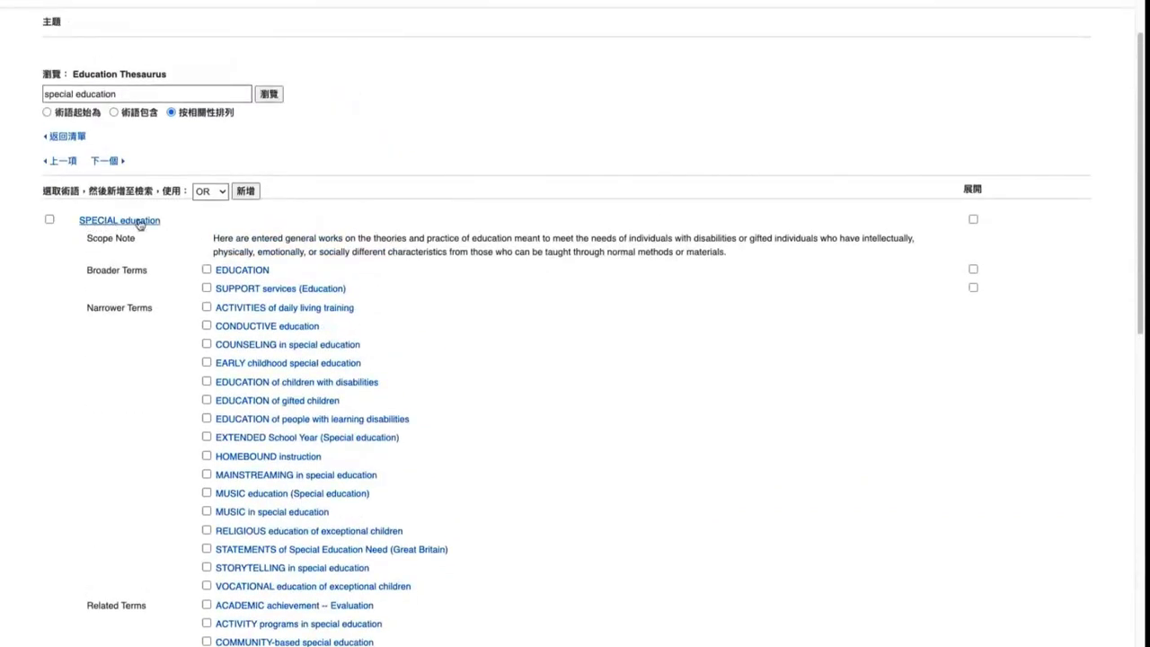
pyautogui.scroll(-6, 234, 472)
pyautogui.scroll(-2, 234, 472)
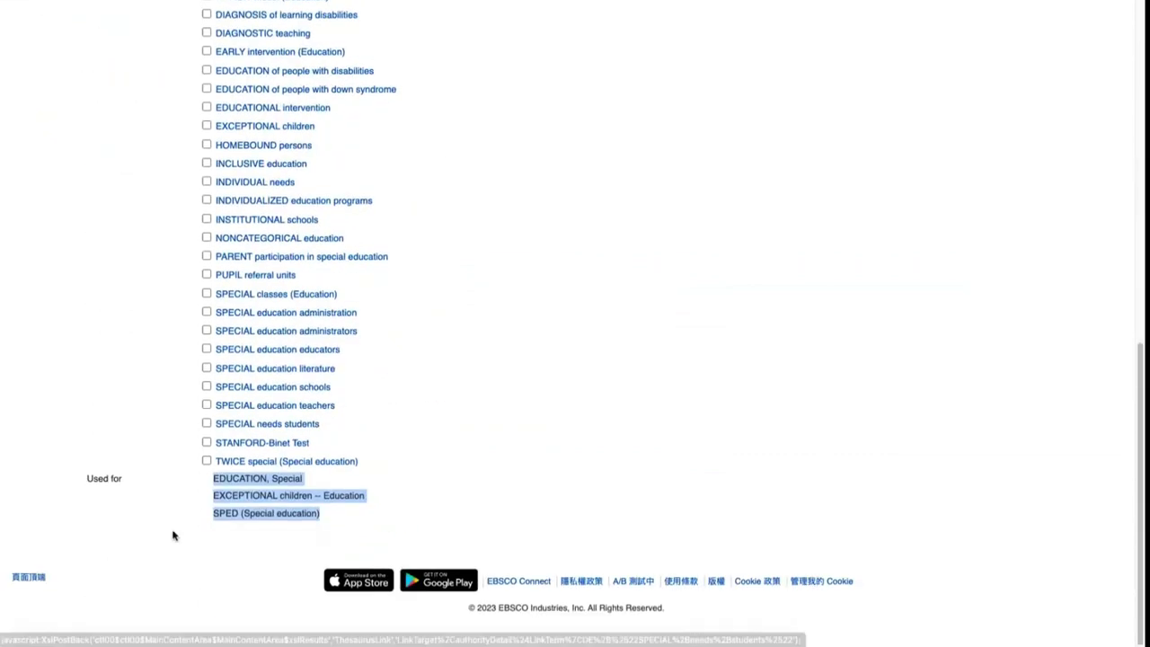
pyautogui.click(277, 511)
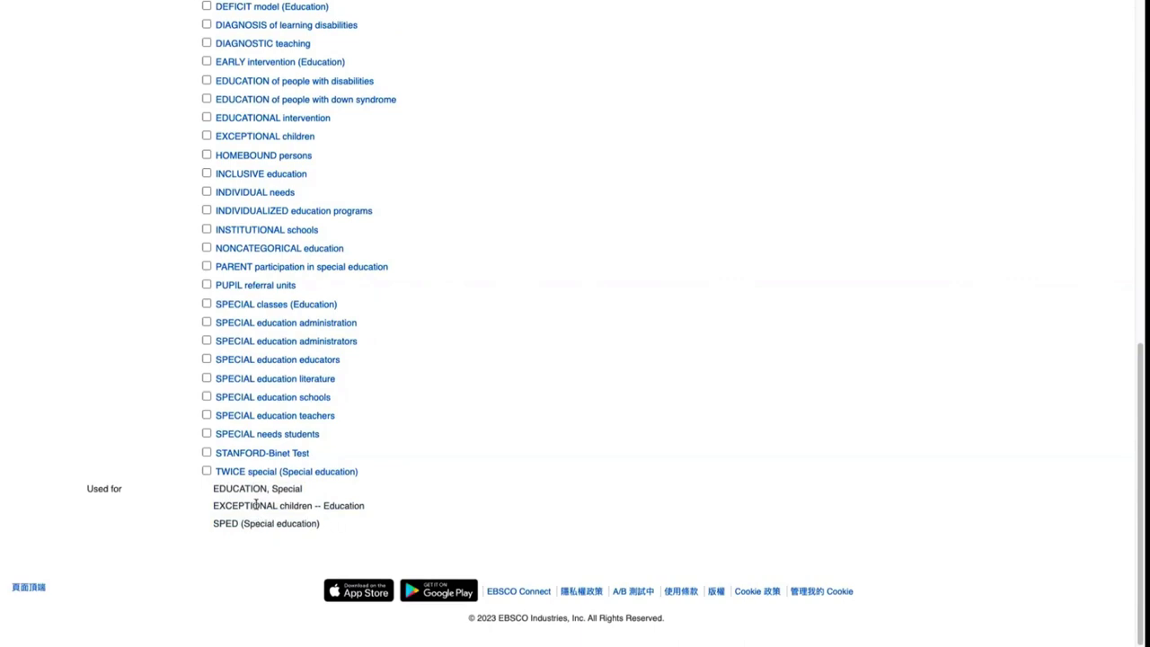
pyautogui.scroll(7, 261, 505)
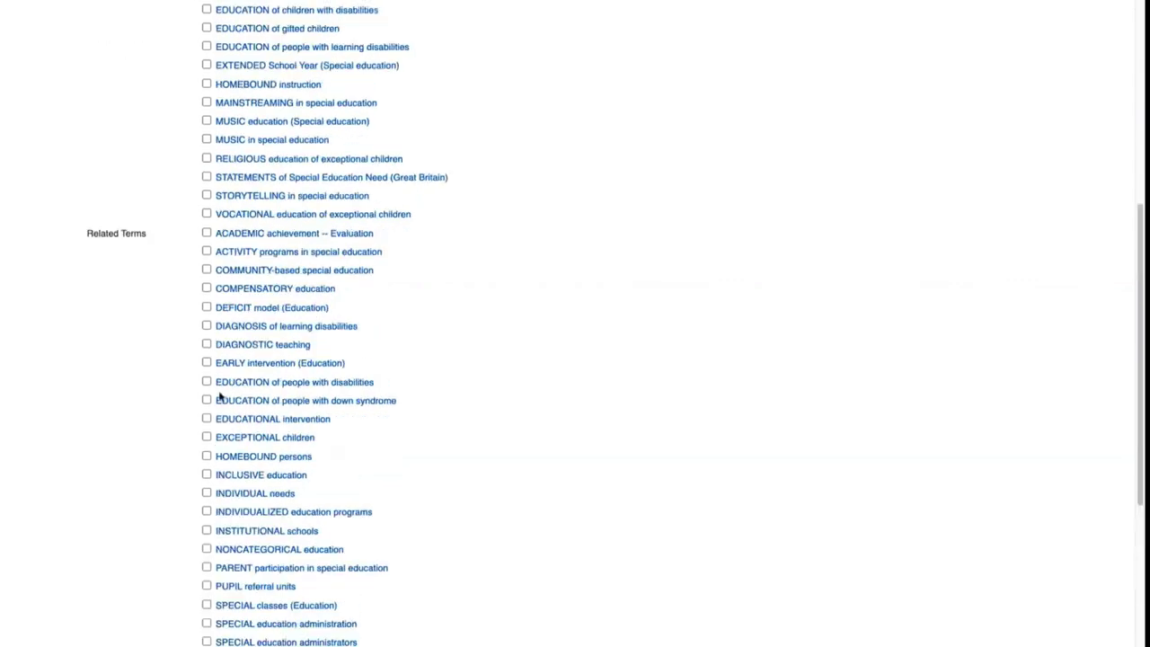
pyautogui.scroll(-7, 174, 244)
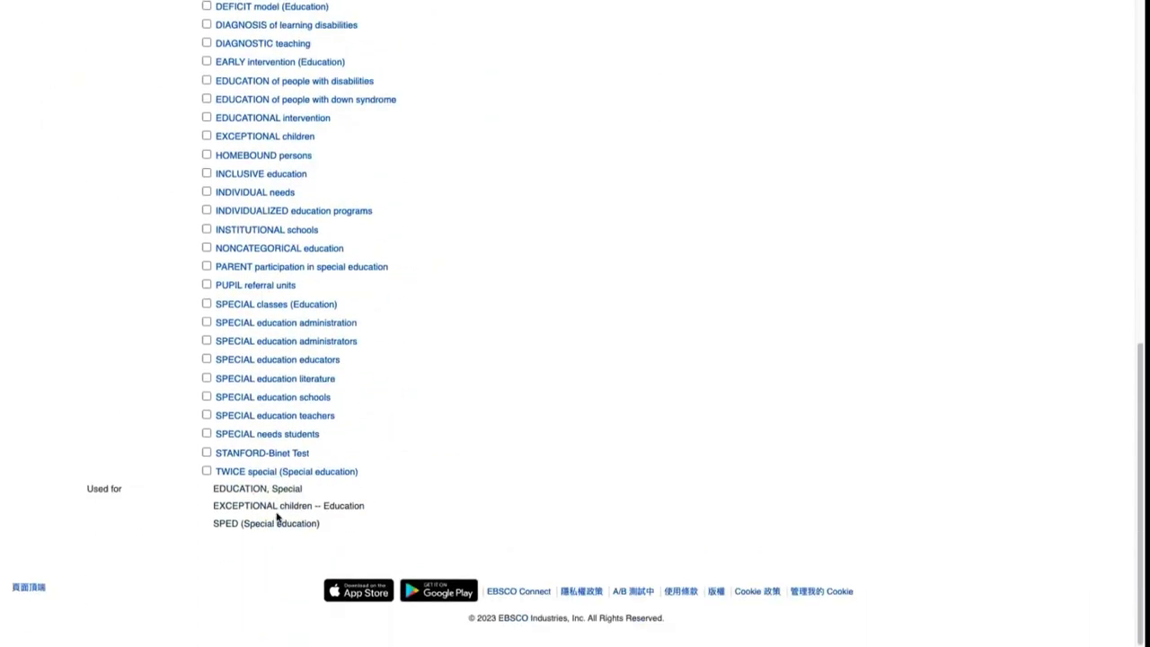
pyautogui.doubleClick(228, 522)
pyautogui.scroll(6, 296, 523)
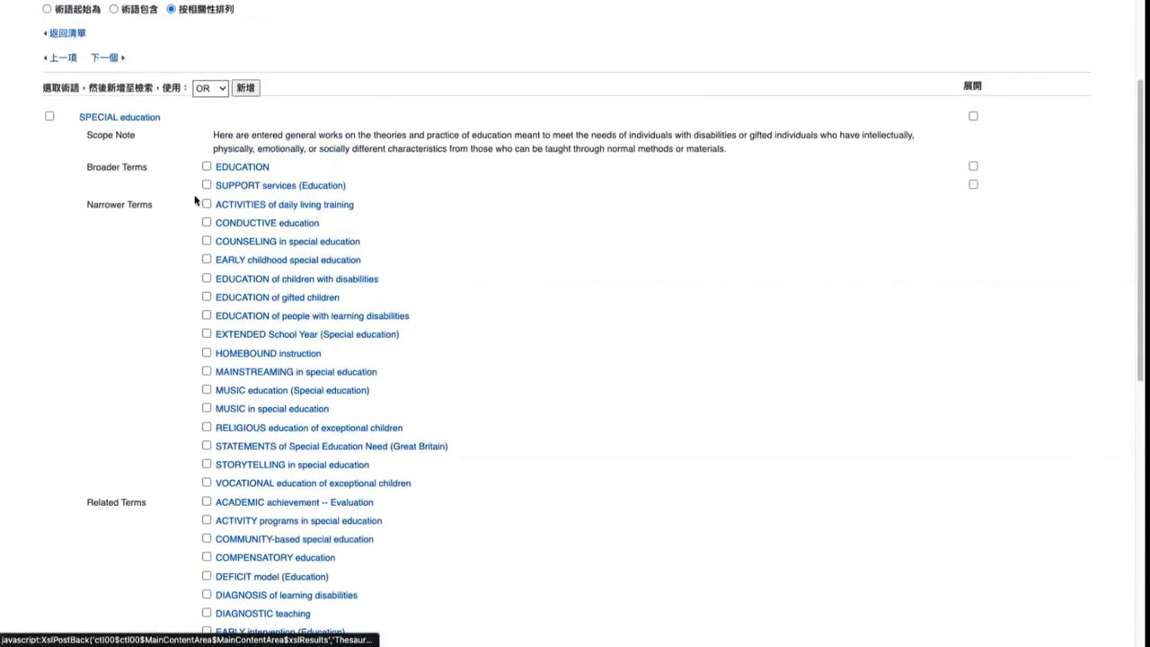
pyautogui.scroll(3, 146, 144)
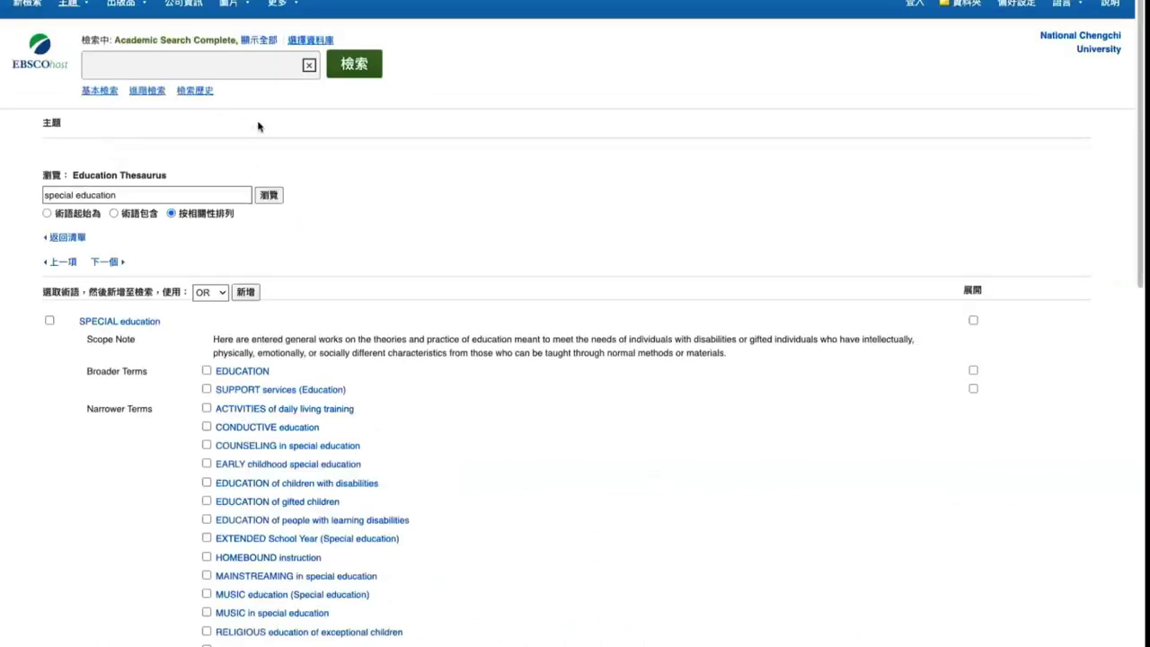
# Tick the narrower terms COUNSELING in special education and EARLY childhood special education
pyautogui.click(172, 197)
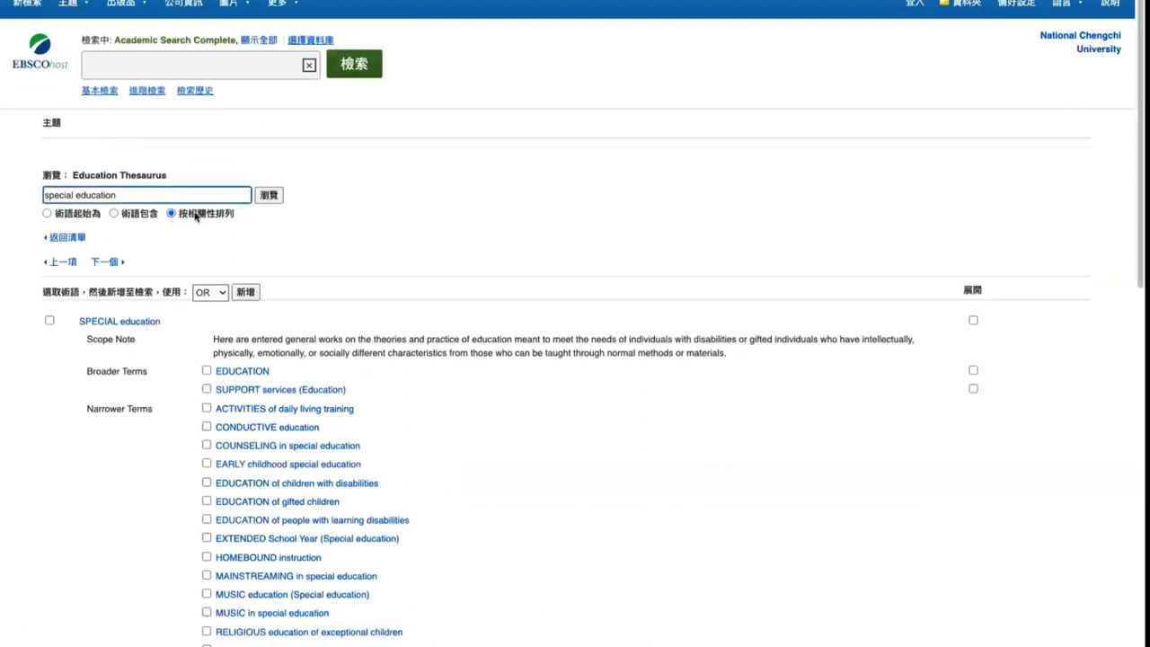
pyautogui.scroll(-1, 159, 329)
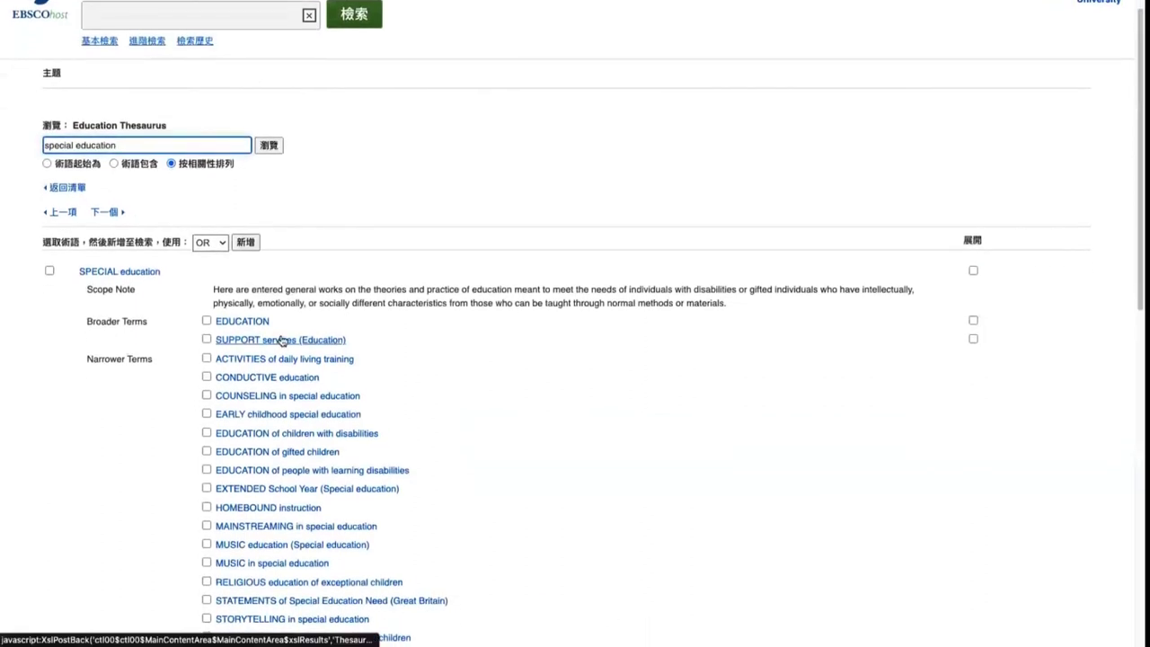
pyautogui.scroll(1, 281, 339)
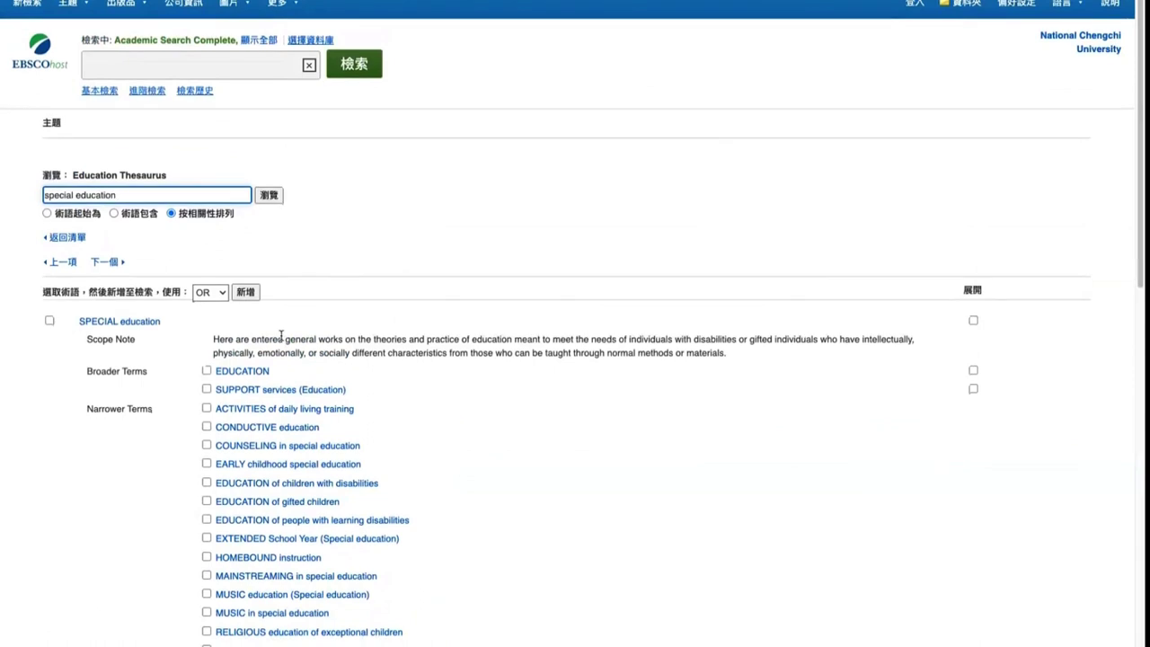
pyautogui.scroll(-2, 221, 332)
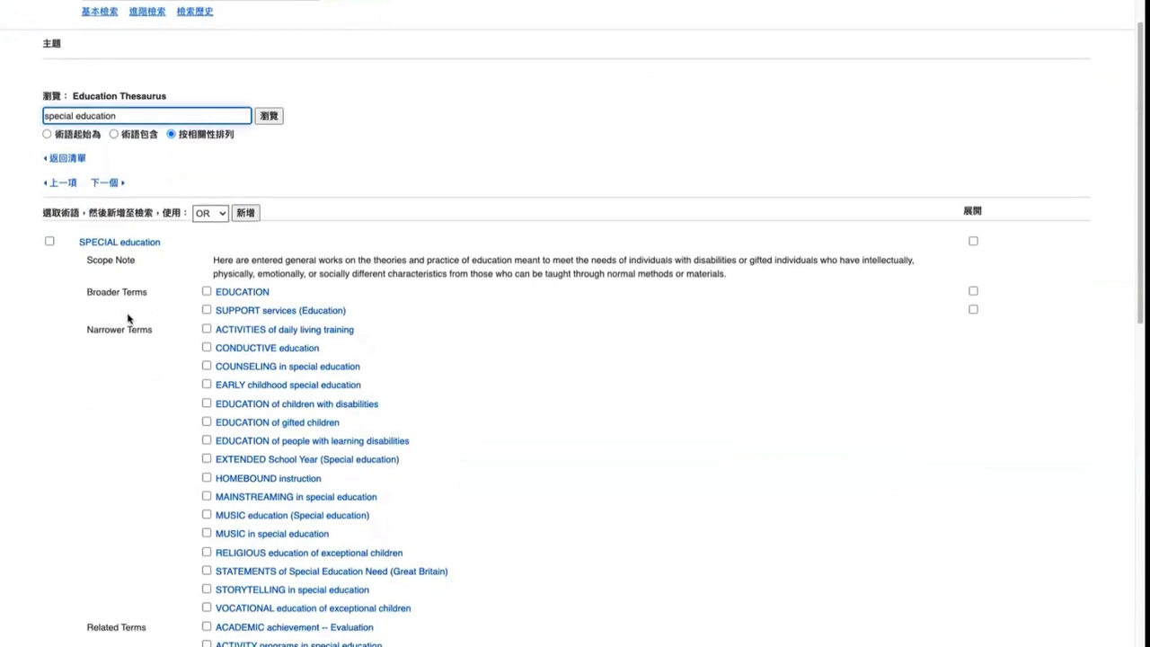
pyautogui.scroll(-1, 90, 269)
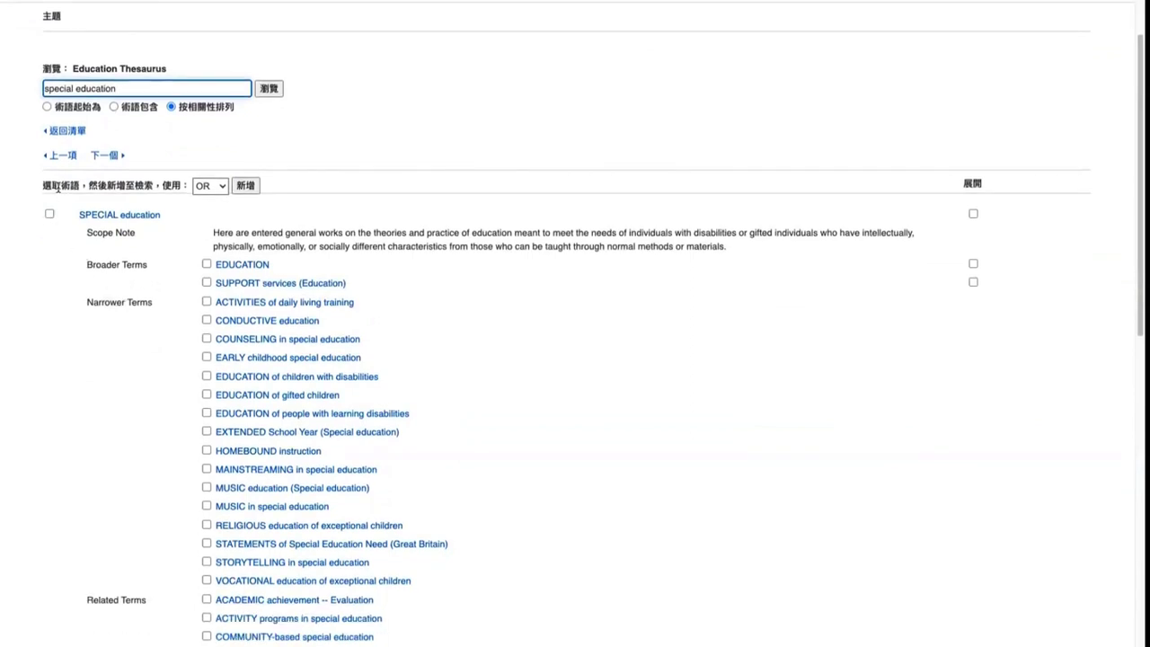
pyautogui.moveTo(44, 184); pyautogui.dragTo(153, 184)
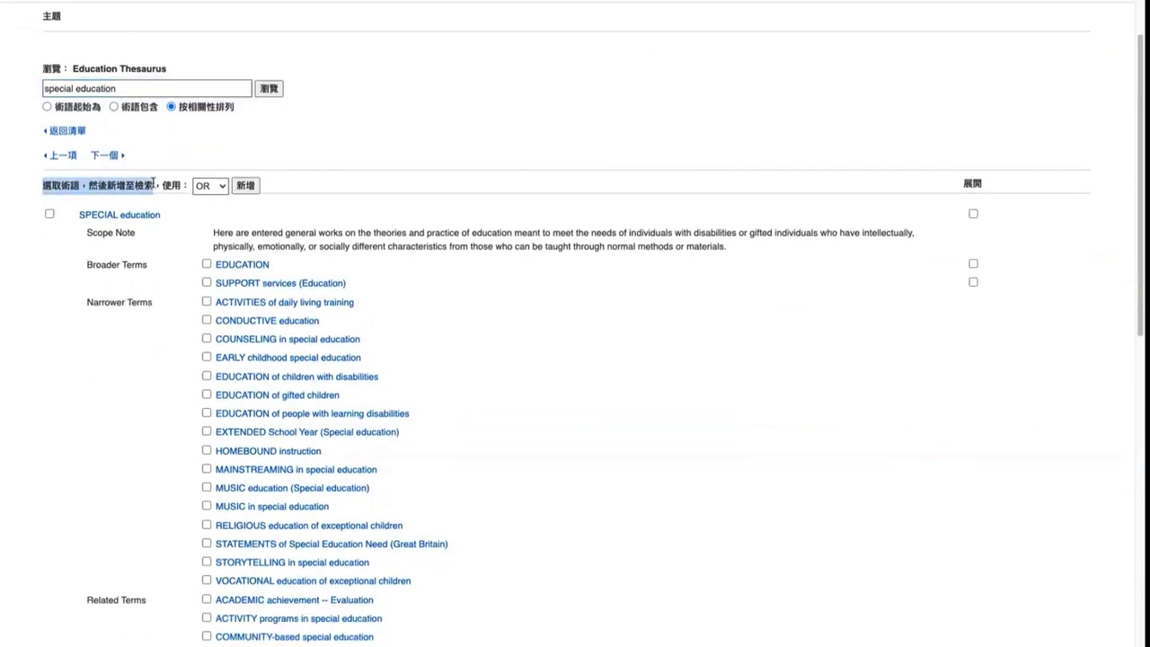
pyautogui.click(206, 339)
pyautogui.click(207, 357)
pyautogui.click(122, 189)
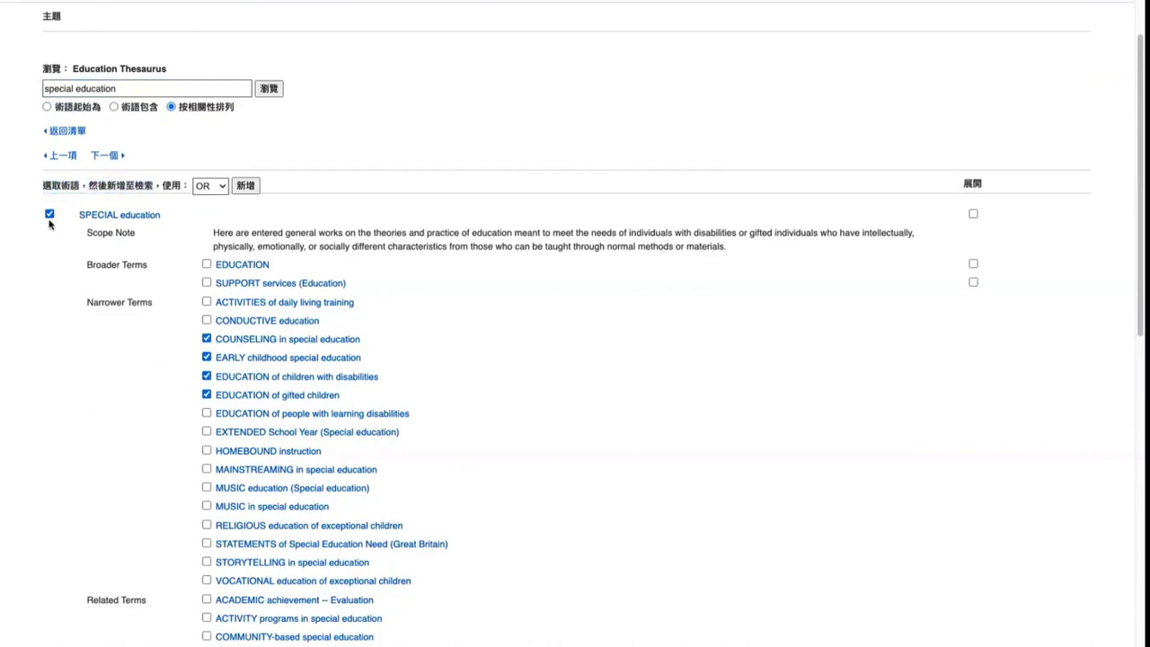
# Set the term-combining dropdown to OR
pyautogui.click(219, 187)
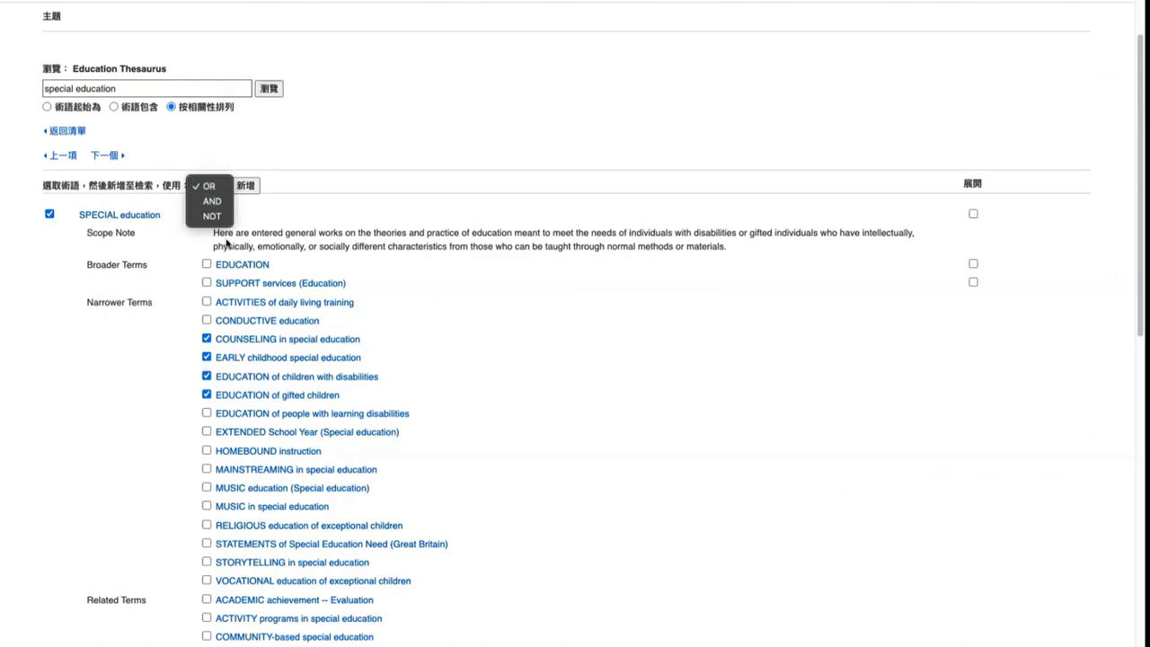
pyautogui.press('Escape')
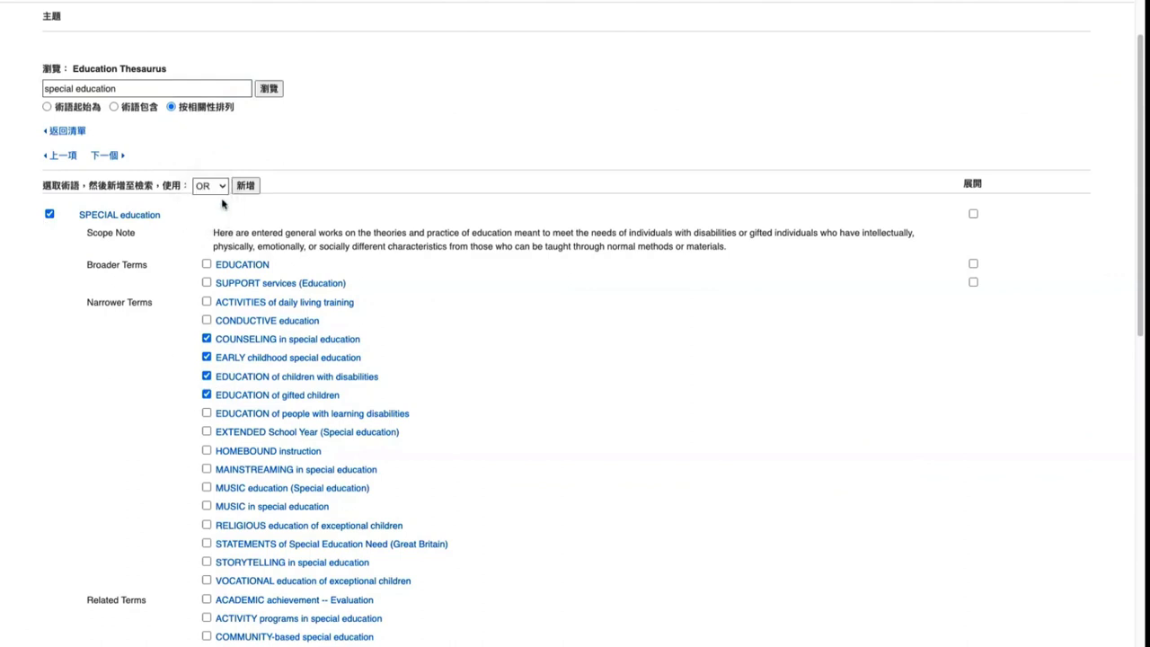
pyautogui.click(216, 187)
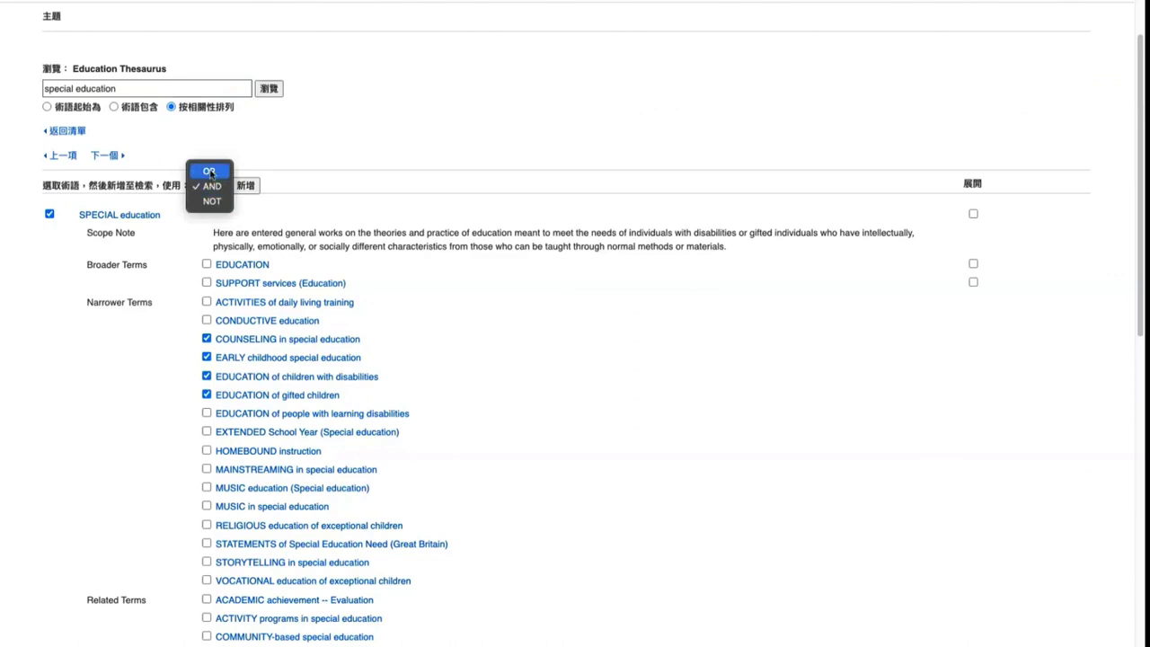
pyautogui.click(210, 171)
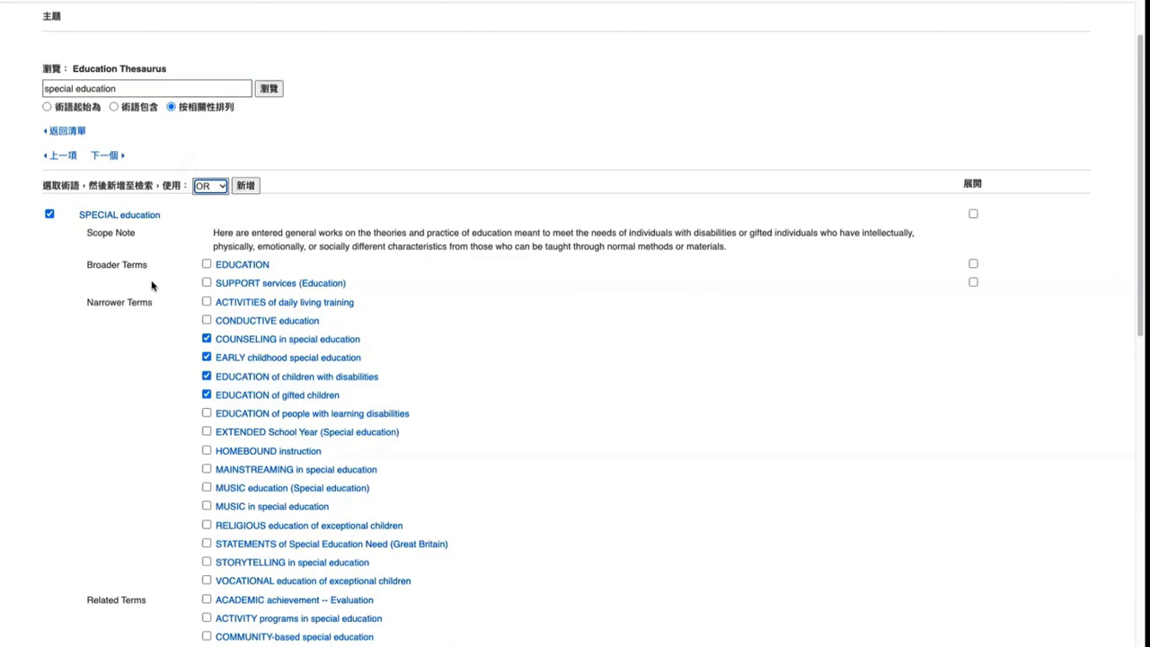
pyautogui.moveTo(89, 186); pyautogui.dragTo(153, 186)
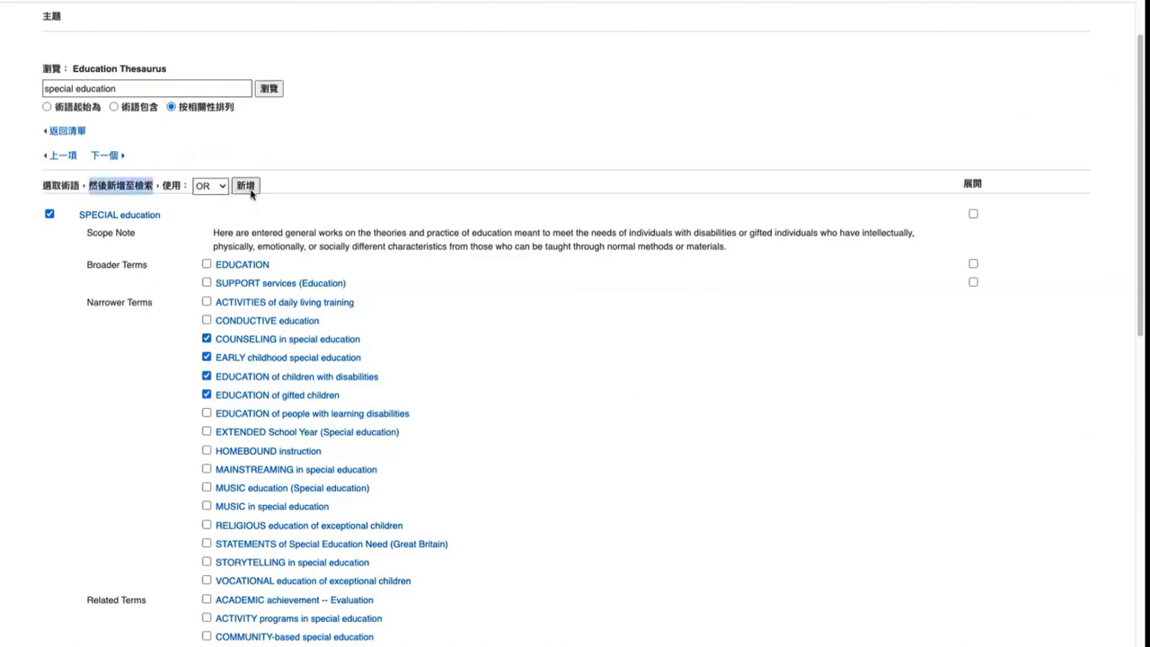
pyautogui.scroll(2, 226, 309)
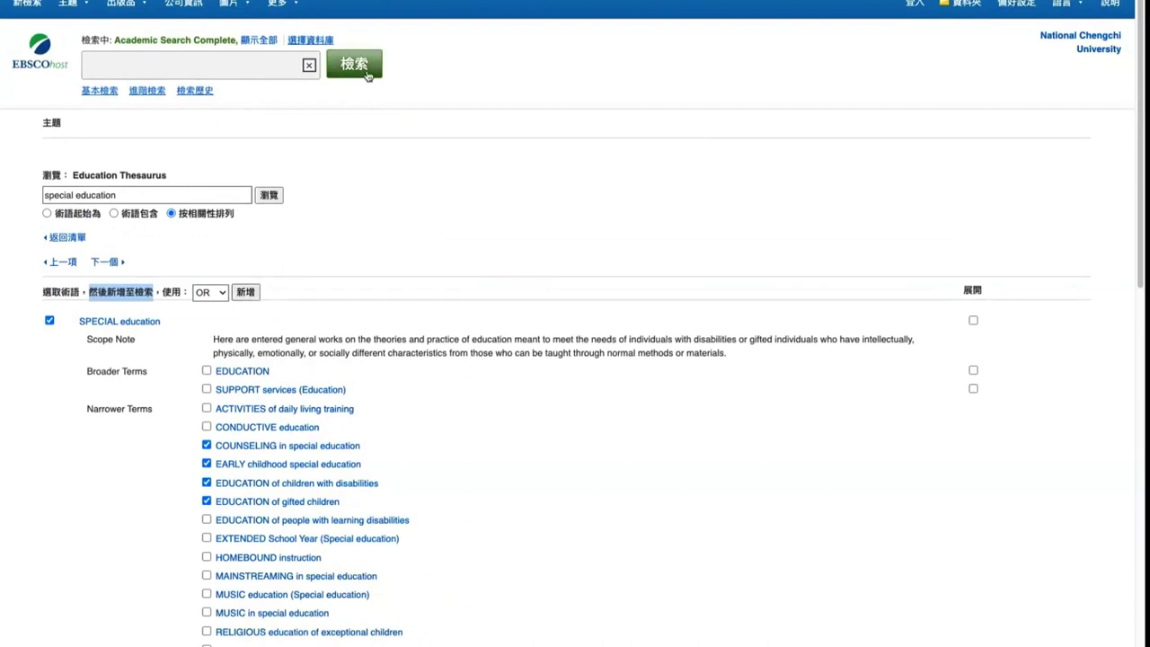
# Add the ticked thesaurus terms to the search box joined by OR
pyautogui.click(245, 293)
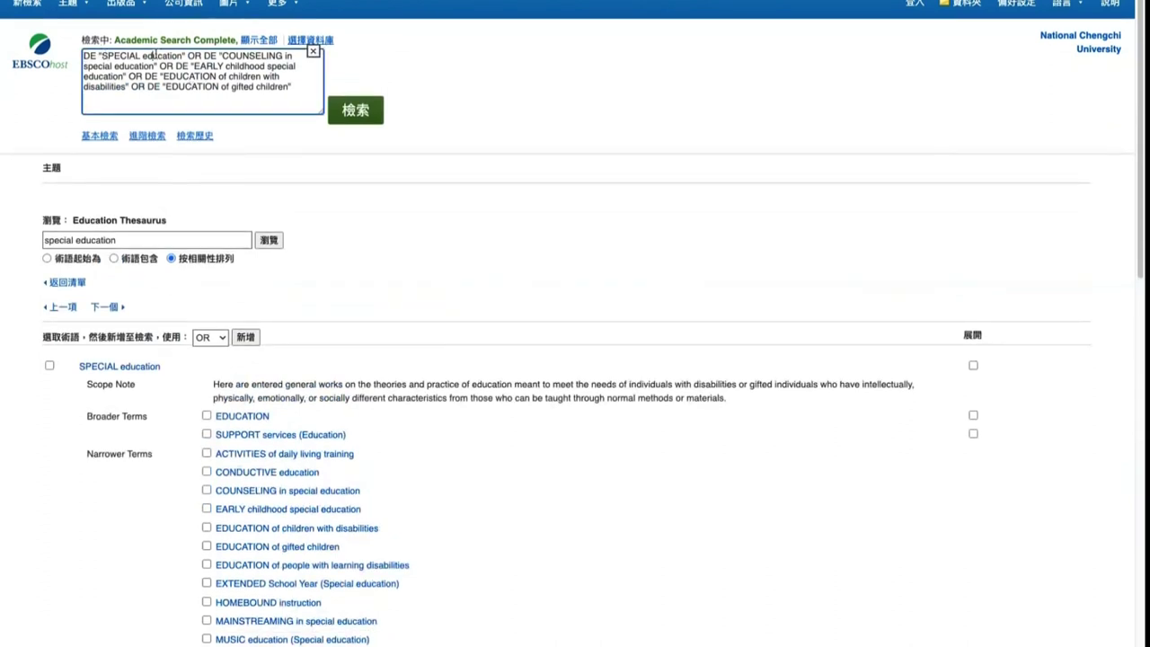
pyautogui.moveTo(188, 55); pyautogui.dragTo(205, 55)
pyautogui.click(225, 67)
# Run the combined subject-term search (110,274 results), then start a new blank search
pyautogui.click(377, 109)
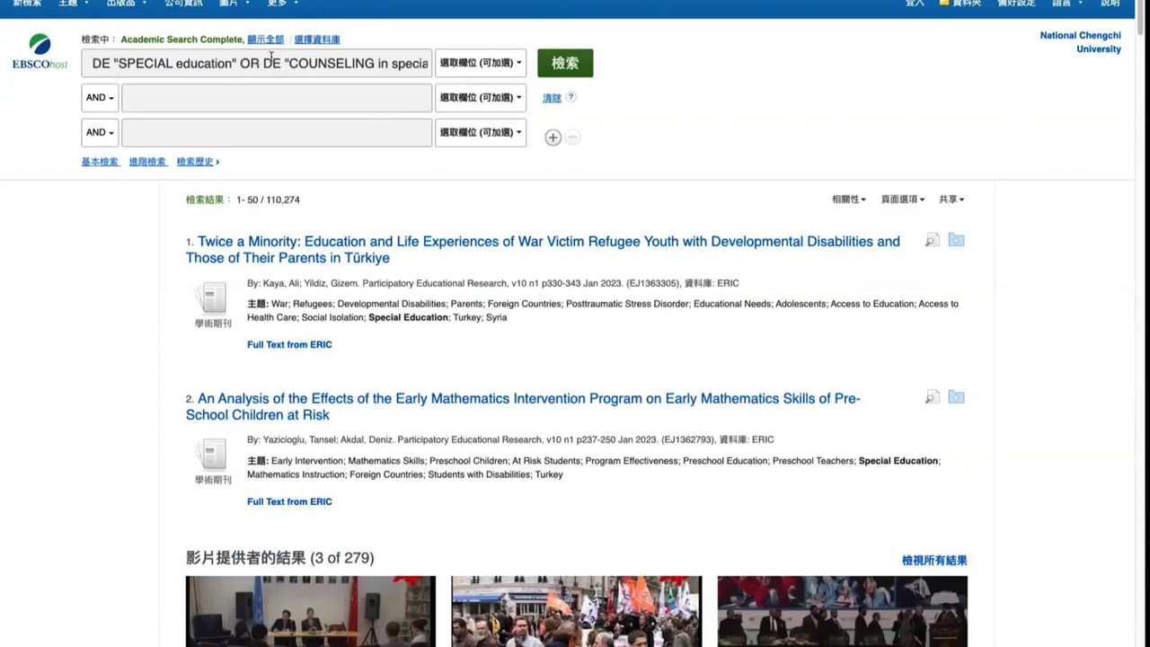
pyautogui.scroll(-1, 269, 56)
pyautogui.scroll(-1, 296, 126)
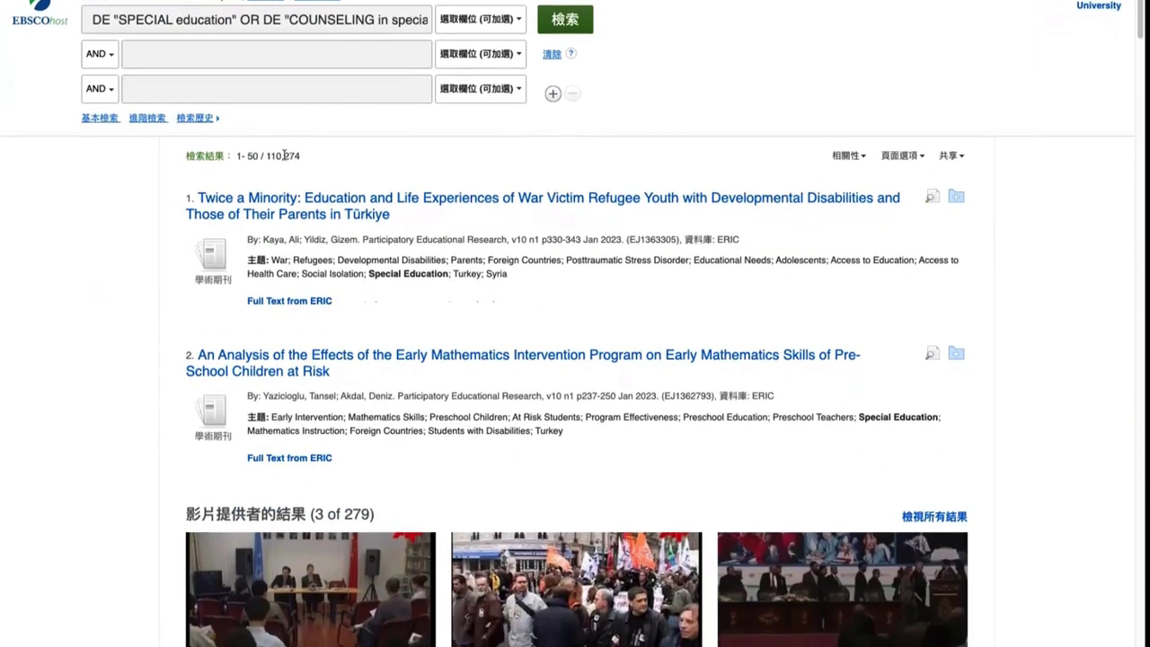
pyautogui.doubleClick(281, 156)
pyautogui.scroll(2, 302, 144)
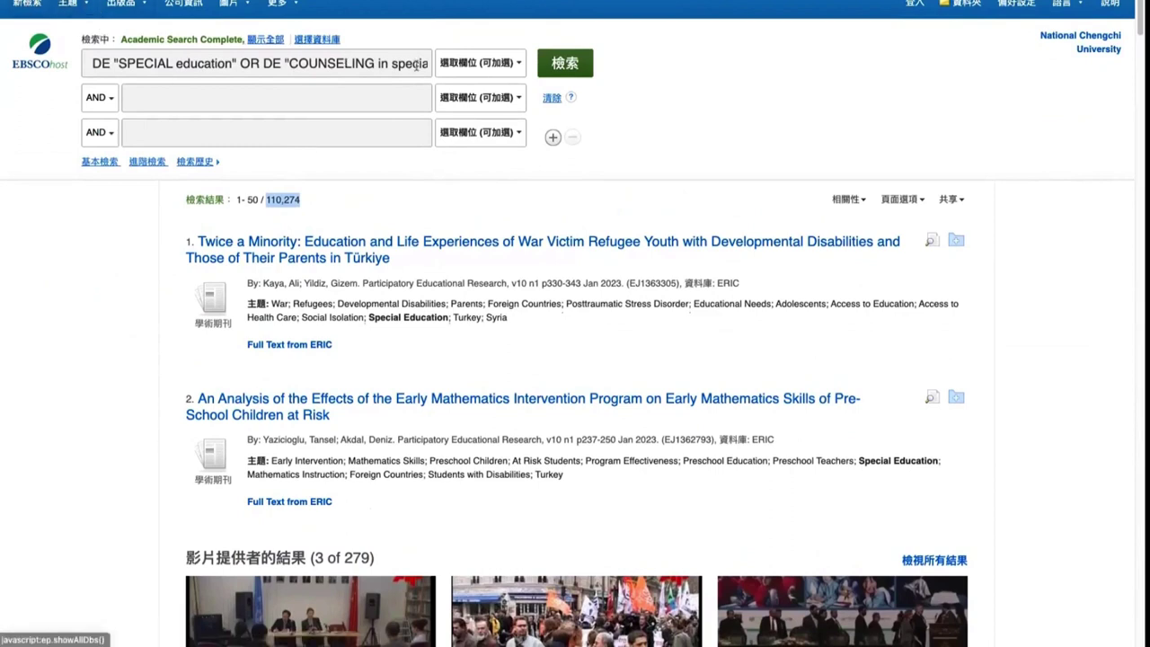
pyautogui.click(18, 6)
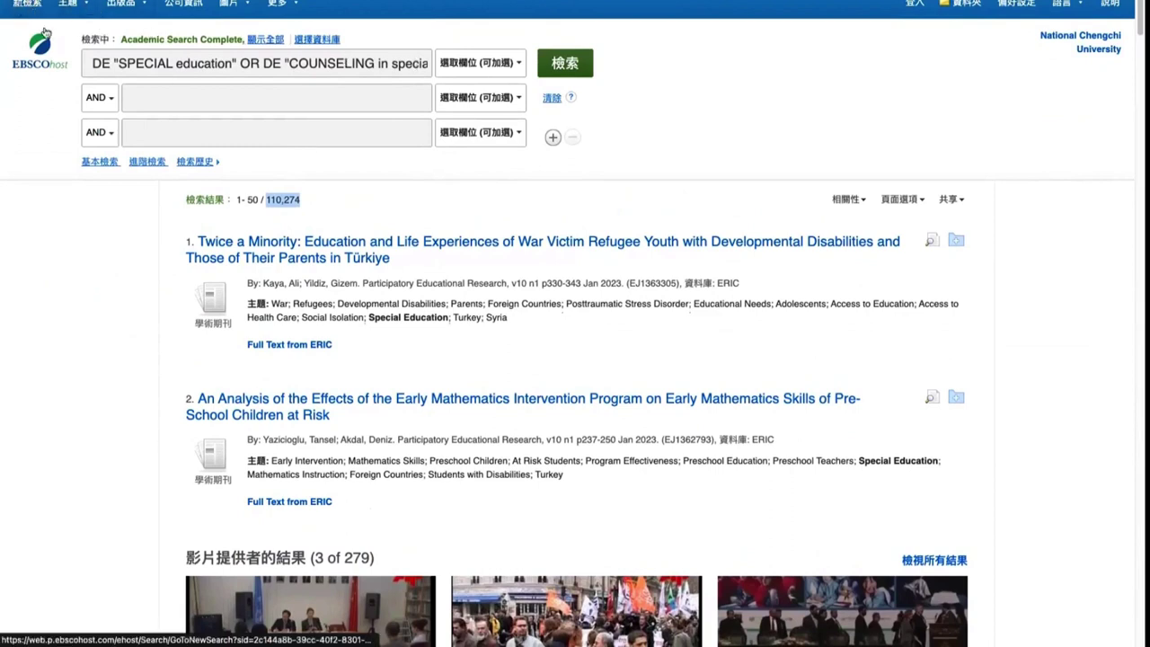
pyautogui.click(67, 5)
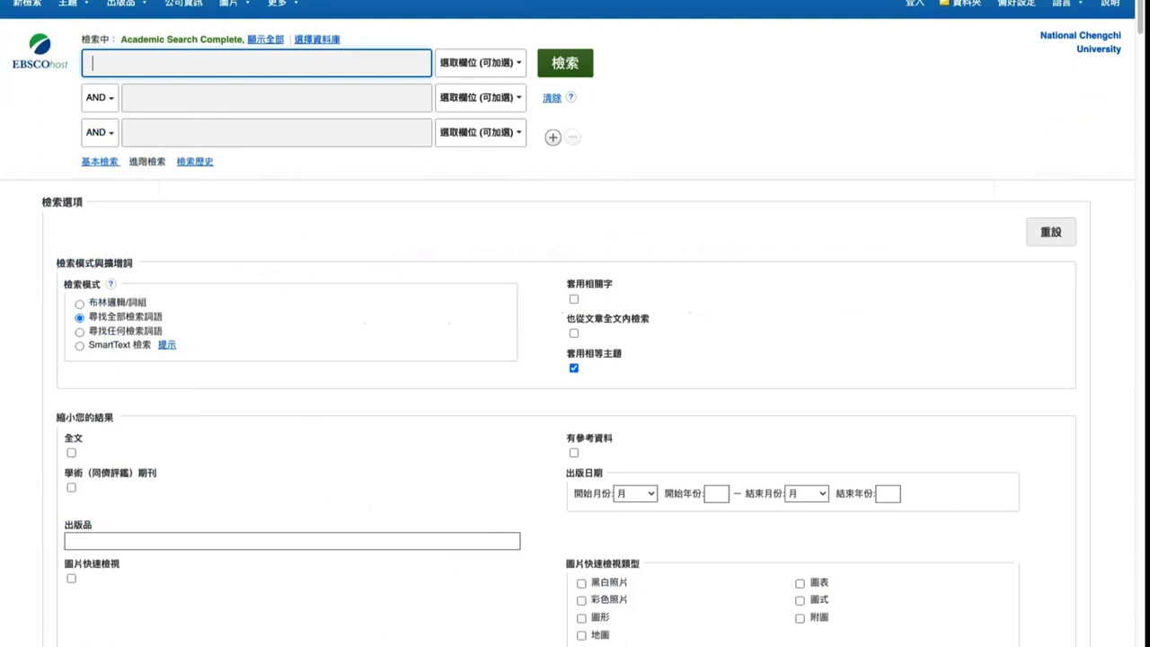
pyautogui.click(149, 79)
# Paste 'special education' into the first box, remove the stray asterisk, and search all fields (選取欄位)
pyautogui.moveTo(72, 4)
pyautogui.click(495, 67)
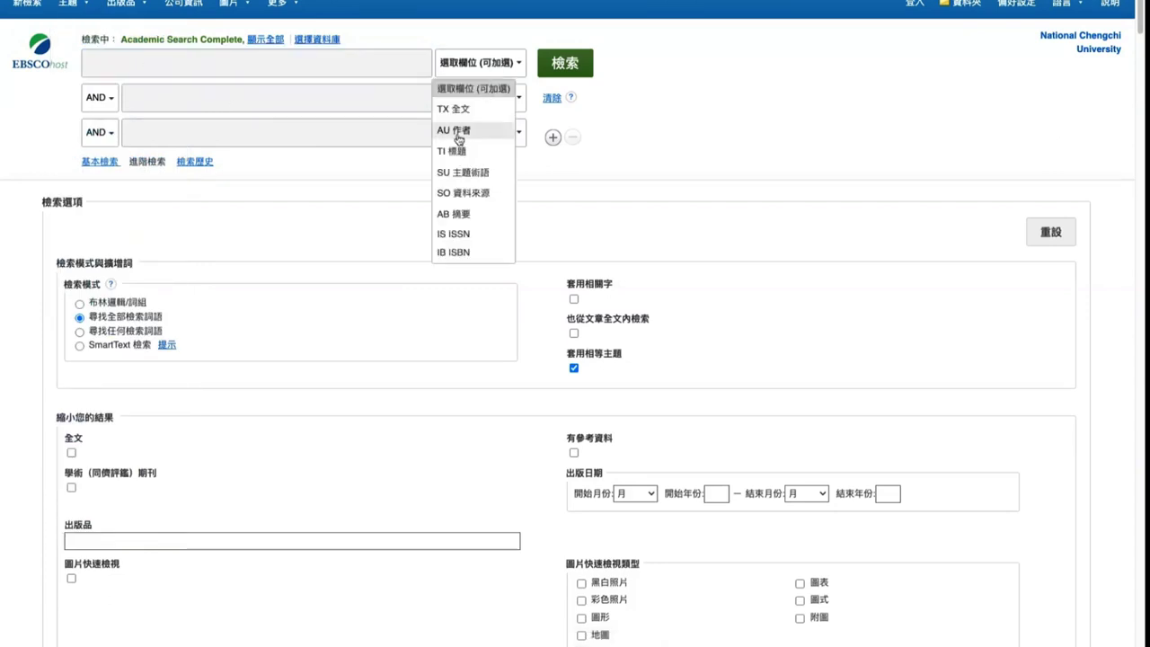
pyautogui.click(475, 173)
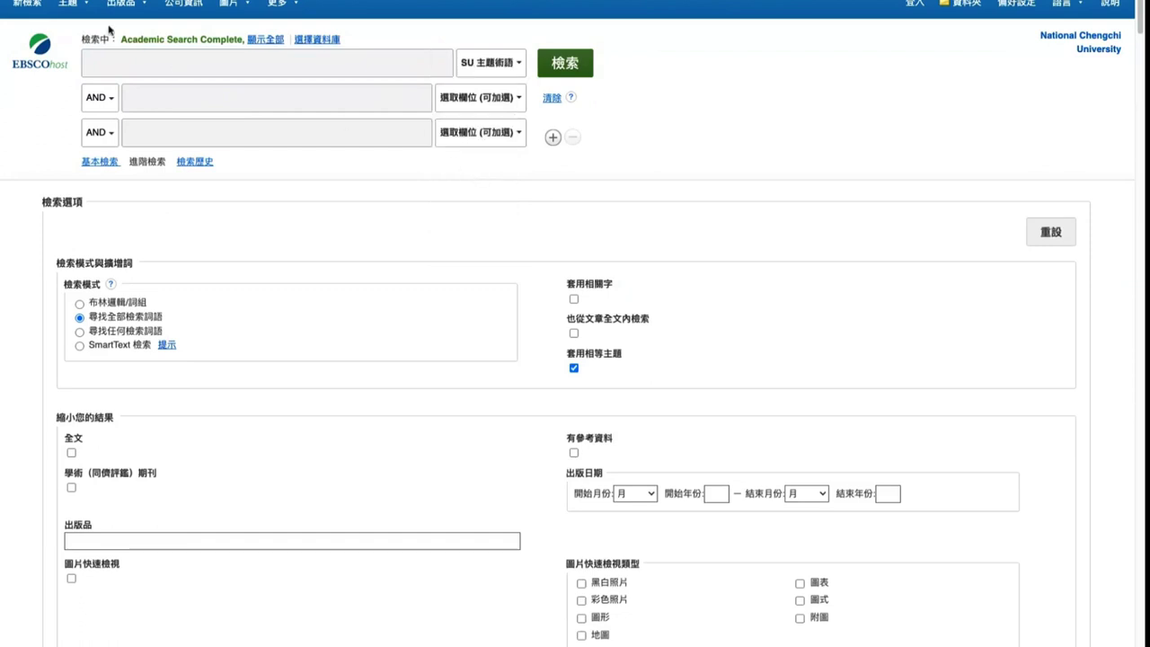
pyautogui.click(77, 11)
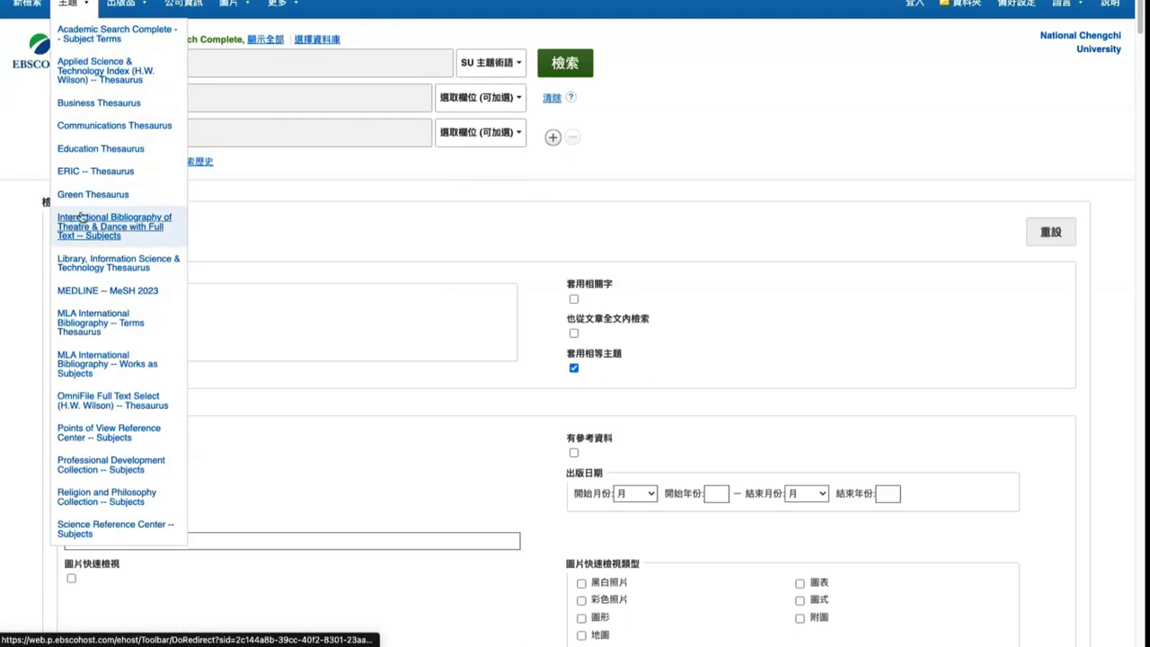
pyautogui.click(314, 62)
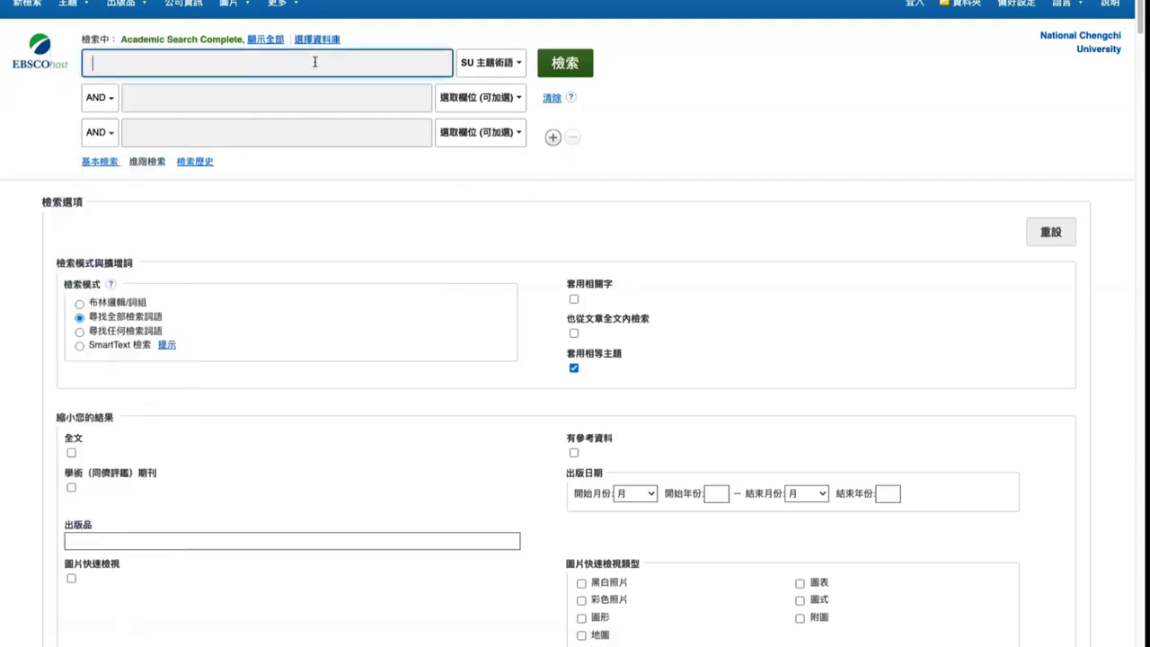
pyautogui.write('* special education')
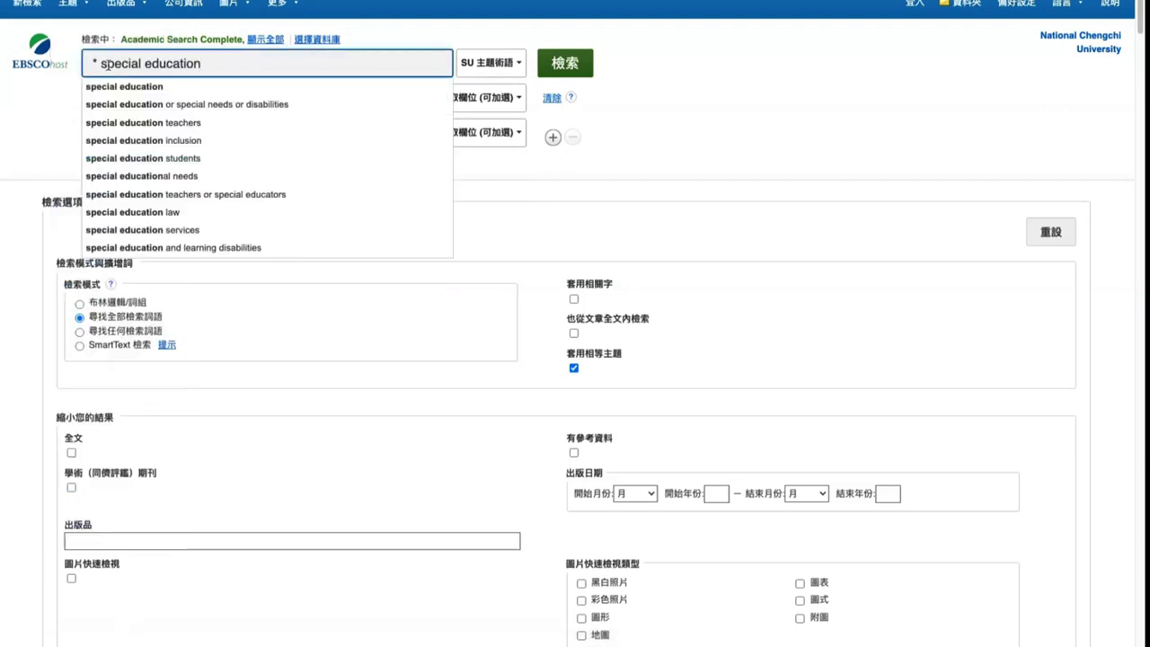
pyautogui.click(98, 61)
pyautogui.press('BackSpace')
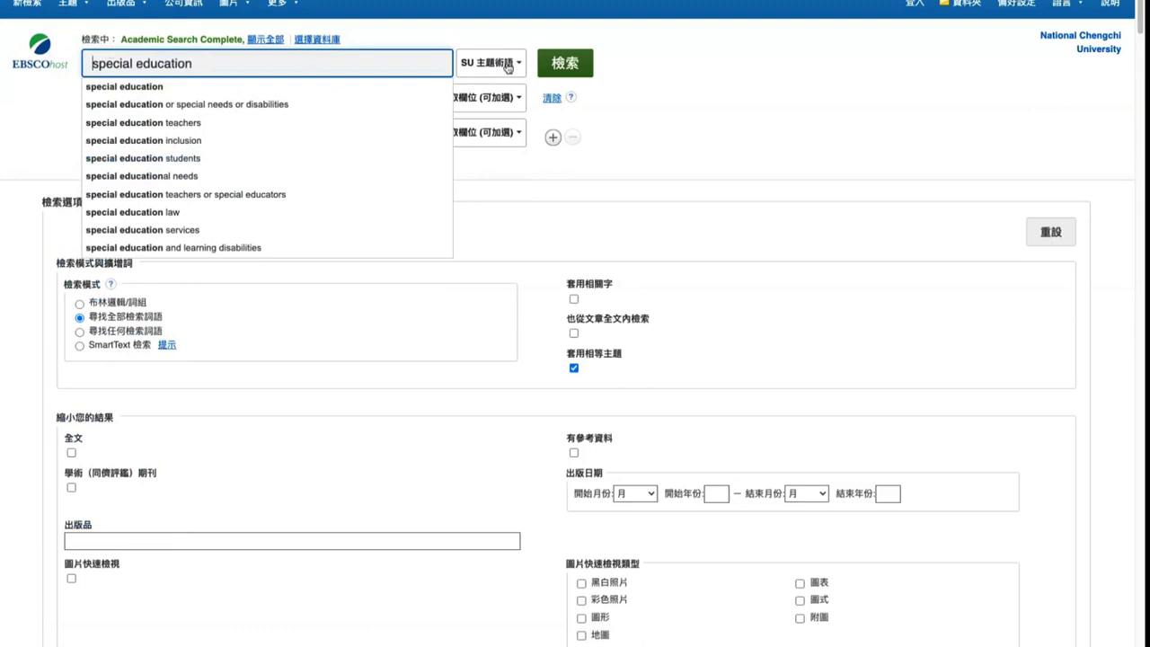
pyautogui.click(493, 27)
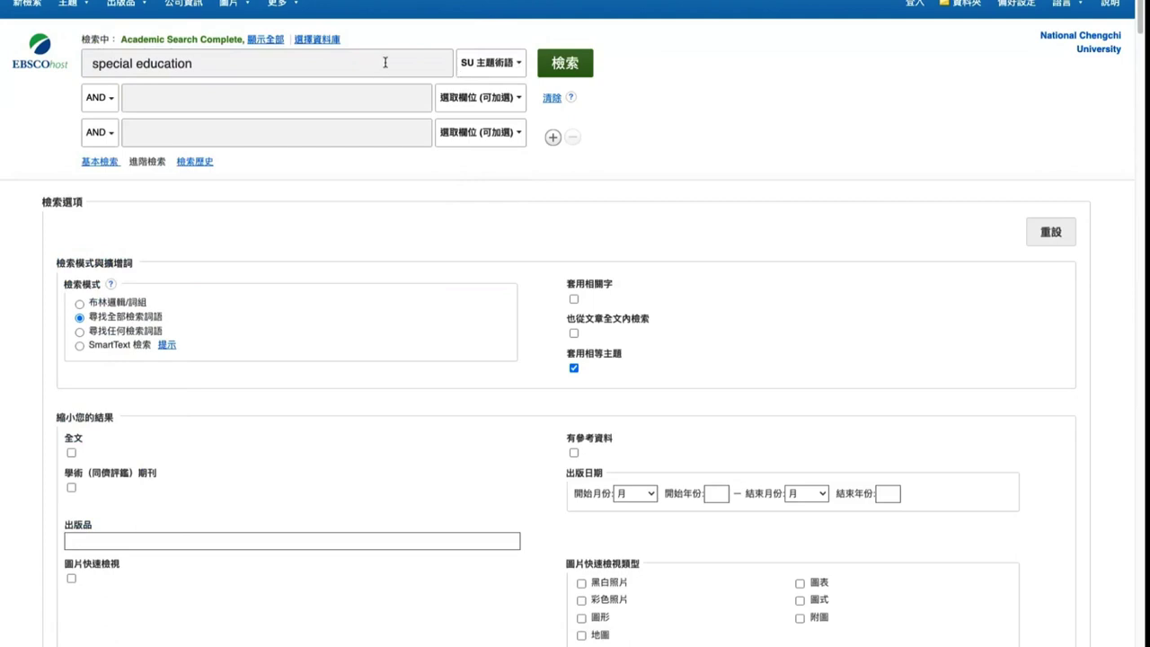
pyautogui.click(492, 65)
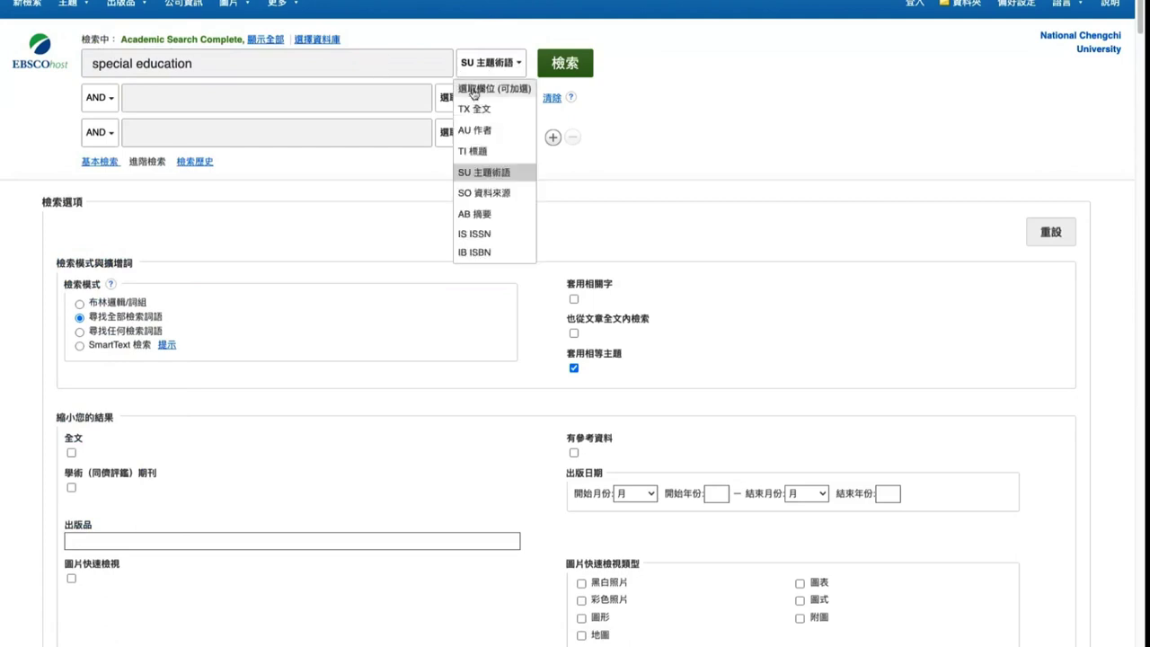
pyautogui.click(477, 88)
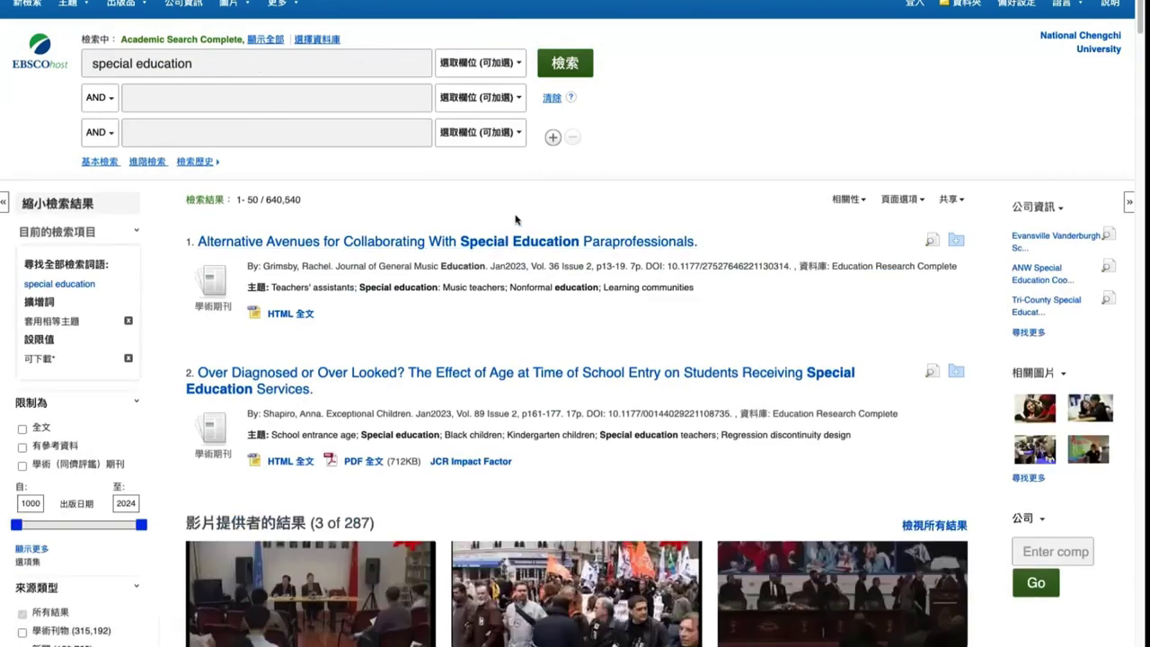
# Add the first special education results, including the Alternative Avenues article, to the folder
pyautogui.scroll(-2, 476, 257)
pyautogui.scroll(-5, 540, 261)
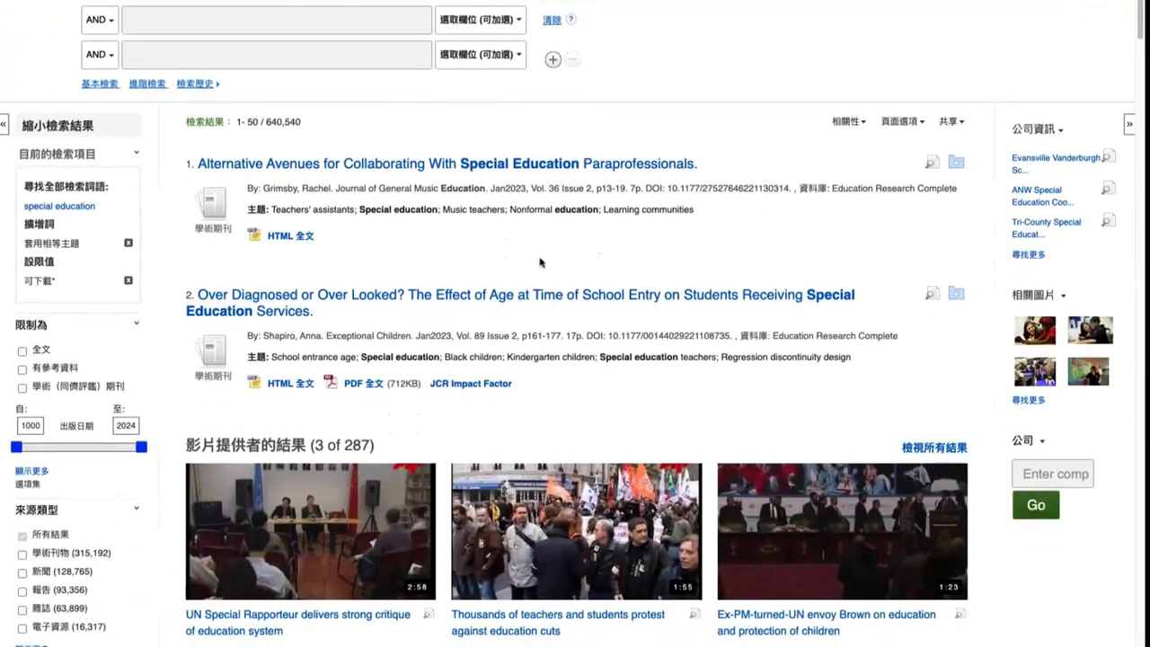
pyautogui.scroll(1, 969, 176)
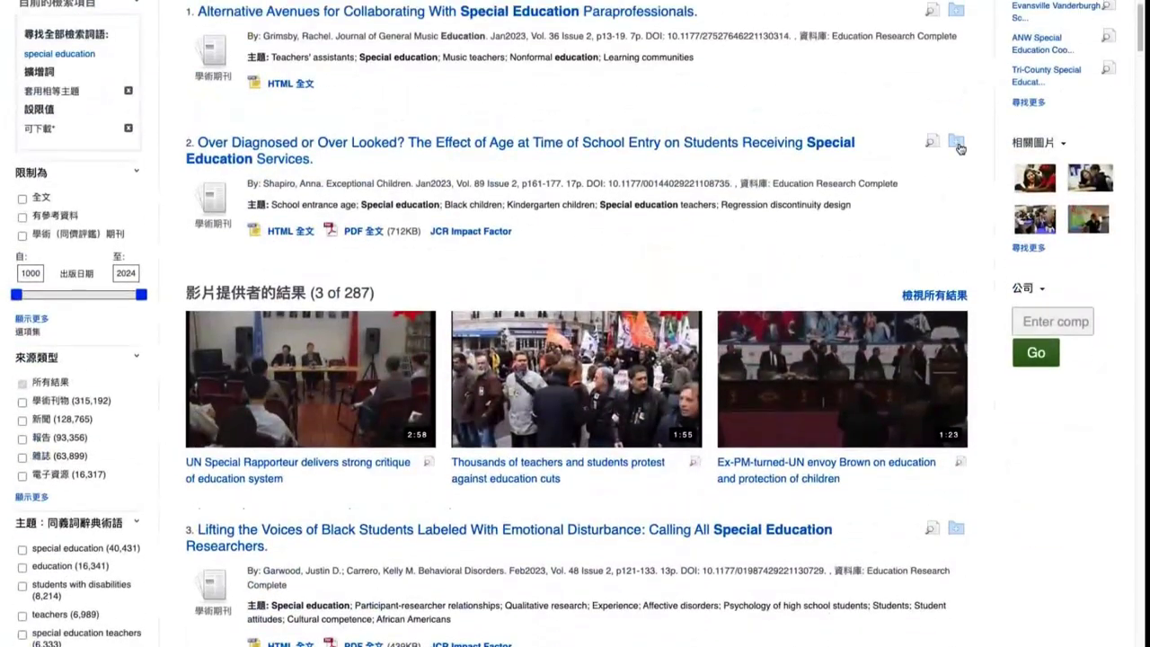
pyautogui.click(956, 140)
pyautogui.scroll(1, 934, 179)
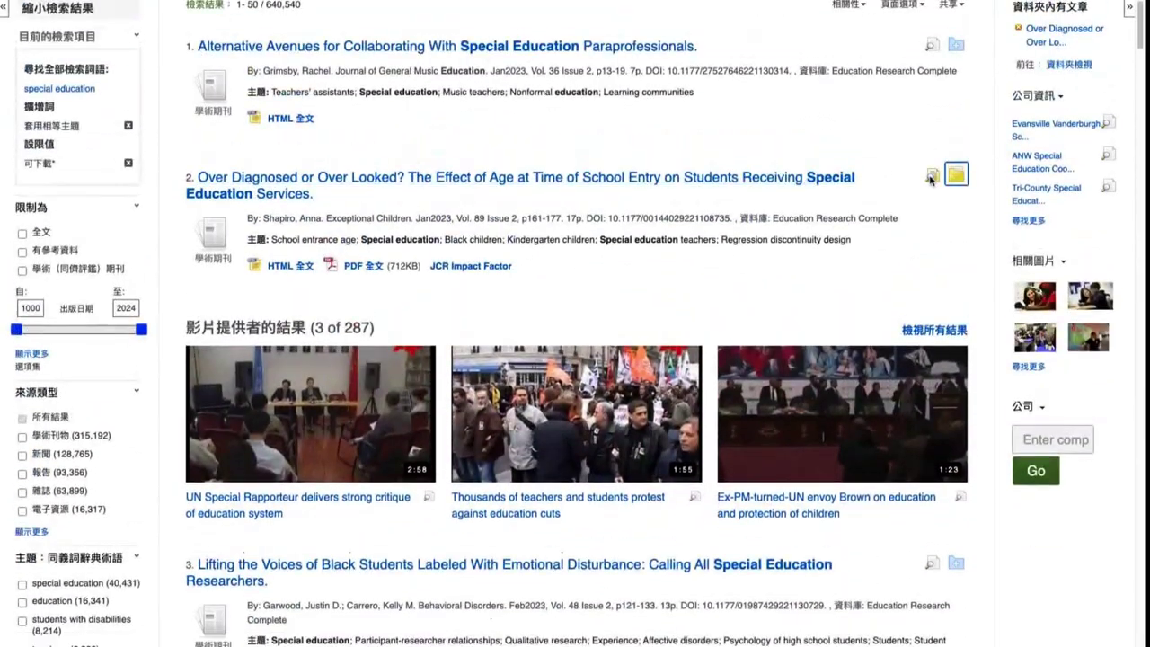
pyautogui.moveTo(930, 179)
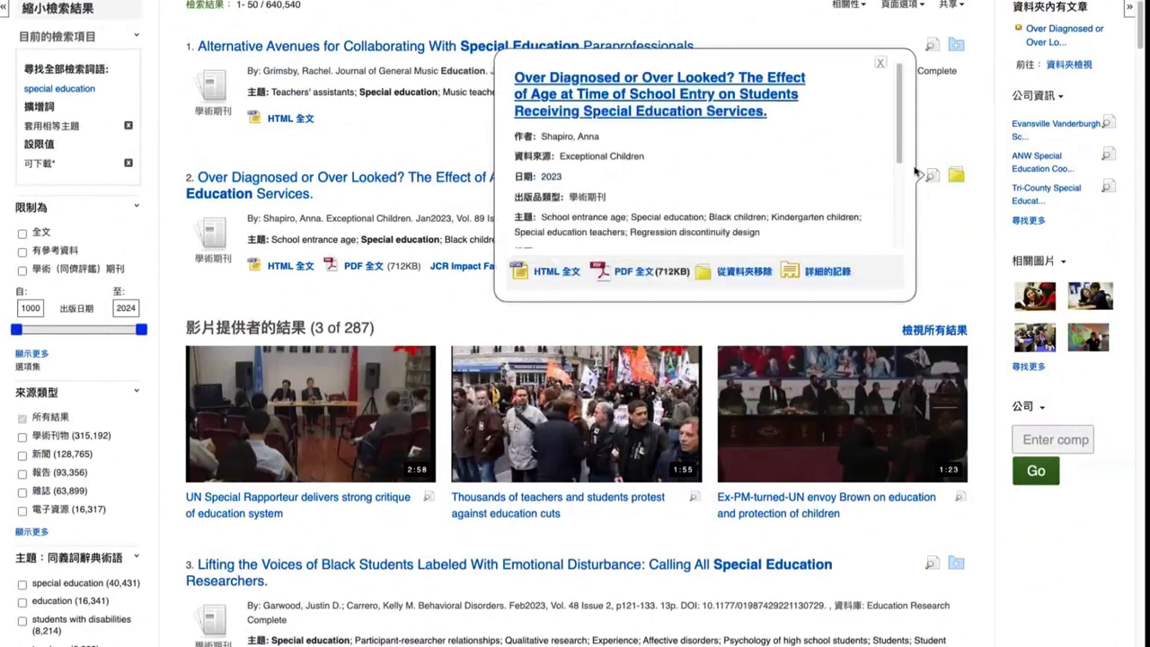
pyautogui.scroll(-2, 889, 209)
pyautogui.scroll(-5, 953, 180)
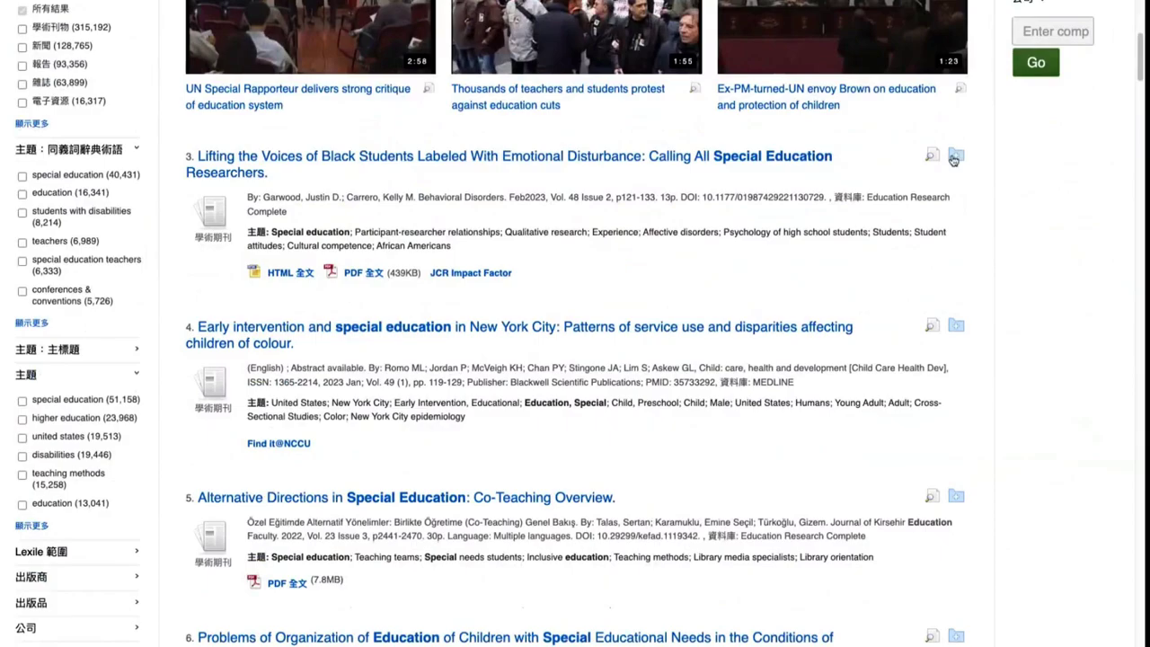
pyautogui.click(955, 157)
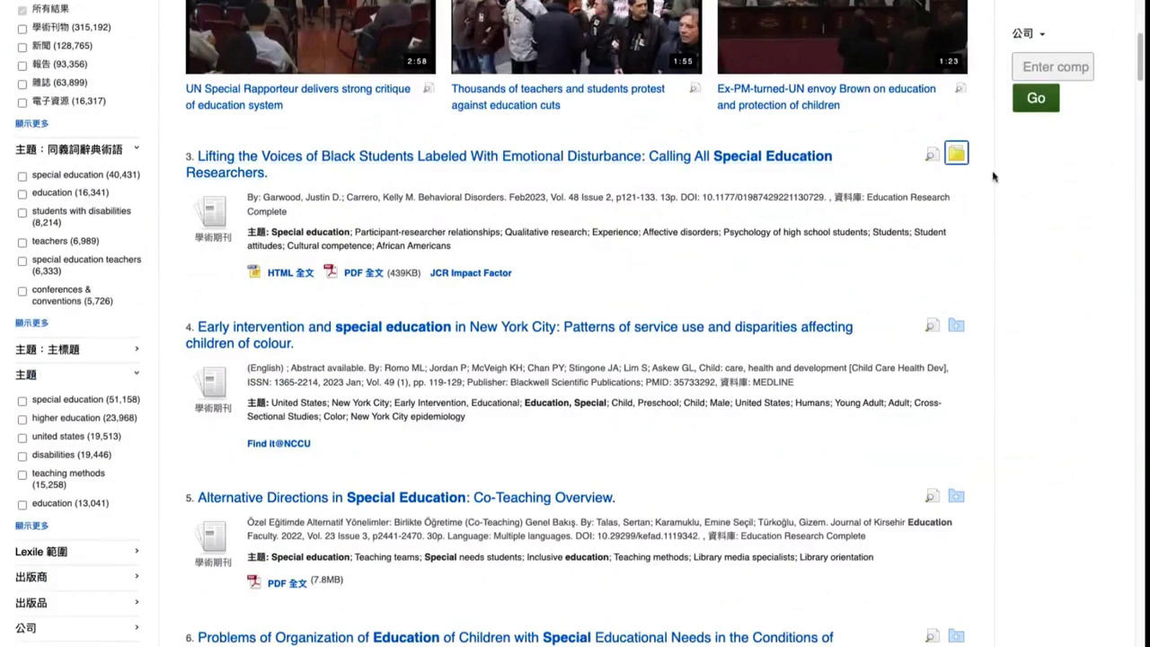
pyautogui.scroll(3, 950, 270)
pyautogui.scroll(4, 951, 197)
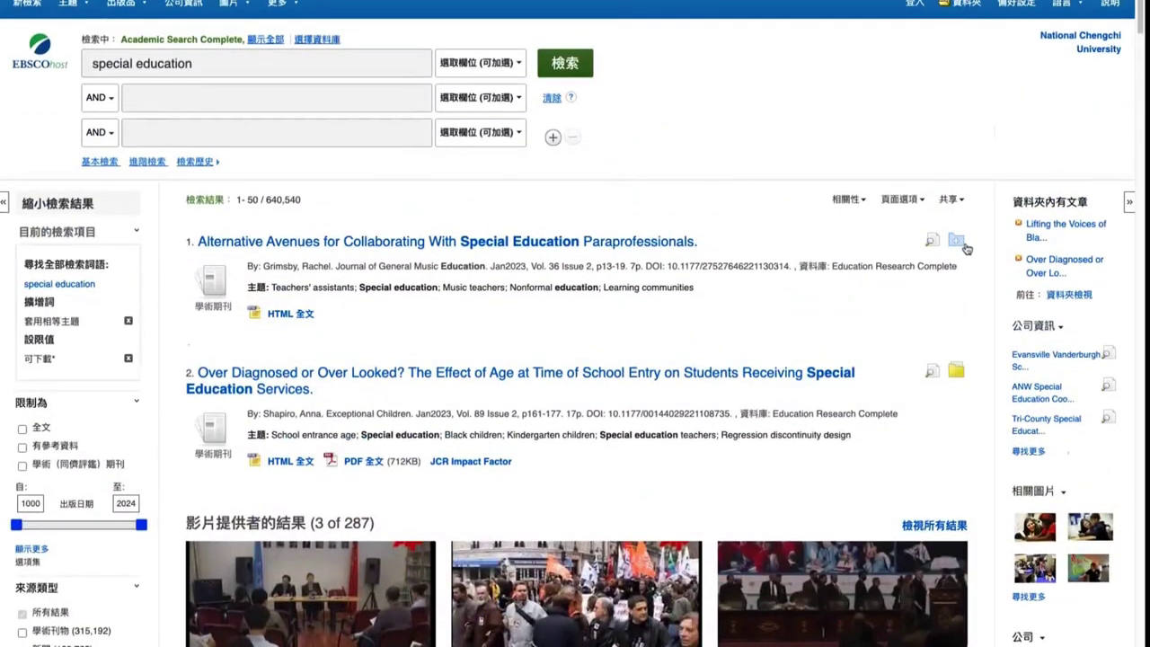
pyautogui.click(957, 243)
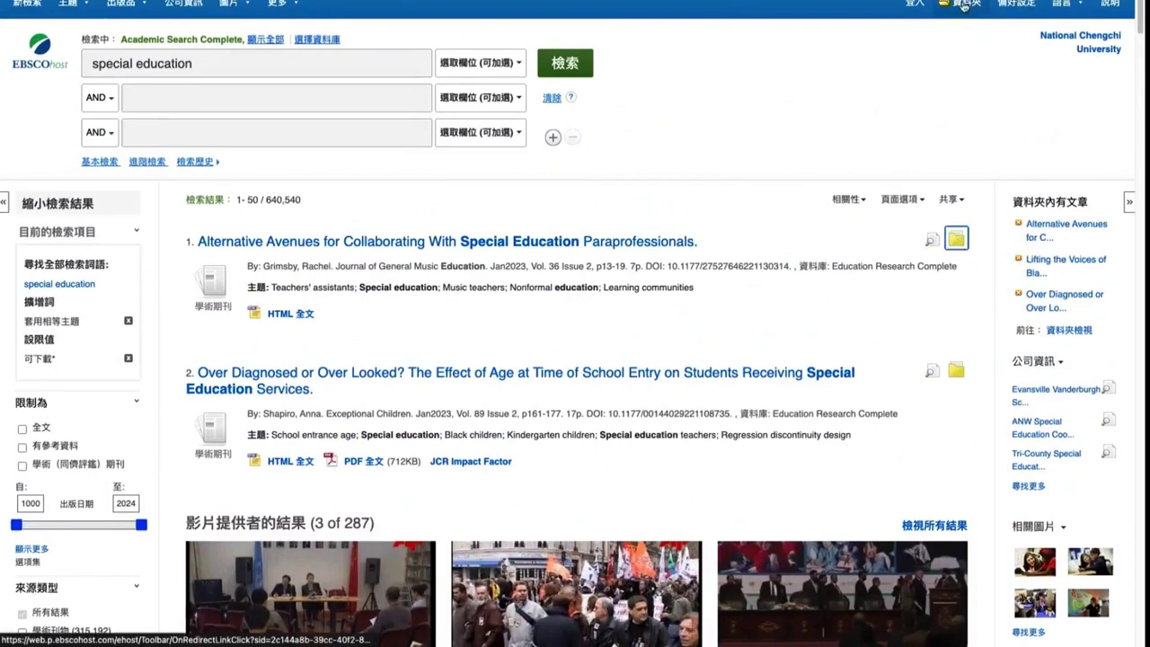
# Add the co-teaching, neuropedagogy, IEP quality, accreditation, Saudi Arabia, COVID-19 and Inclusive Education articles to the folder
pyautogui.scroll(-8, 956, 346)
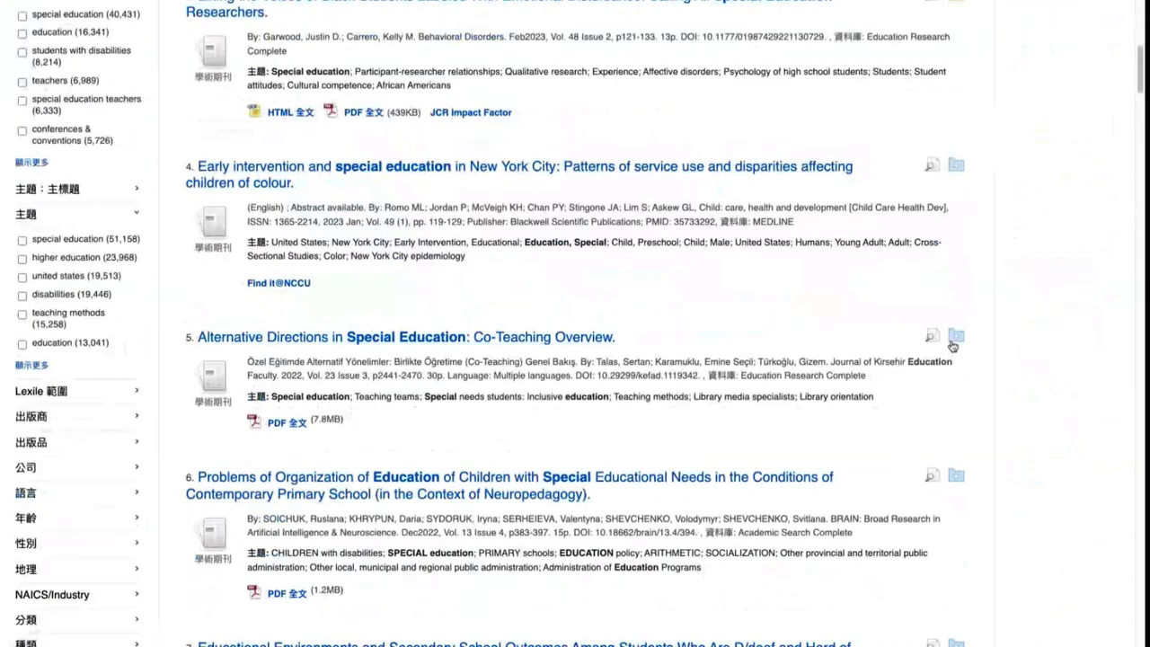
pyautogui.click(956, 335)
pyautogui.click(957, 477)
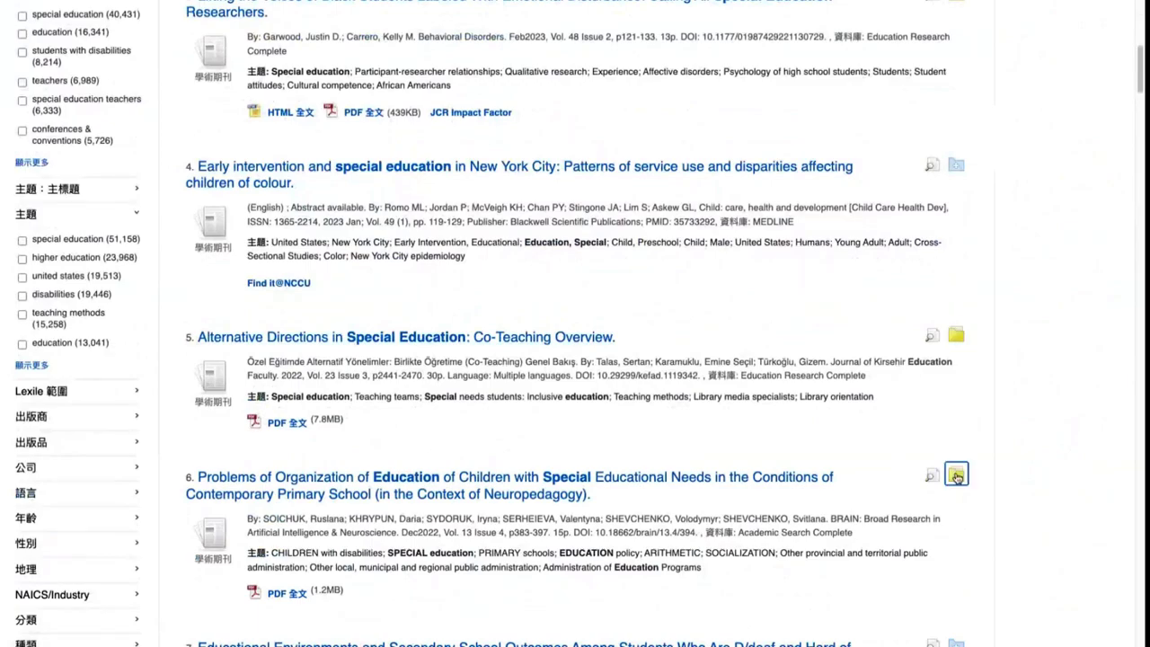
pyautogui.scroll(-8, 957, 477)
pyautogui.click(957, 413)
pyautogui.scroll(-6, 956, 395)
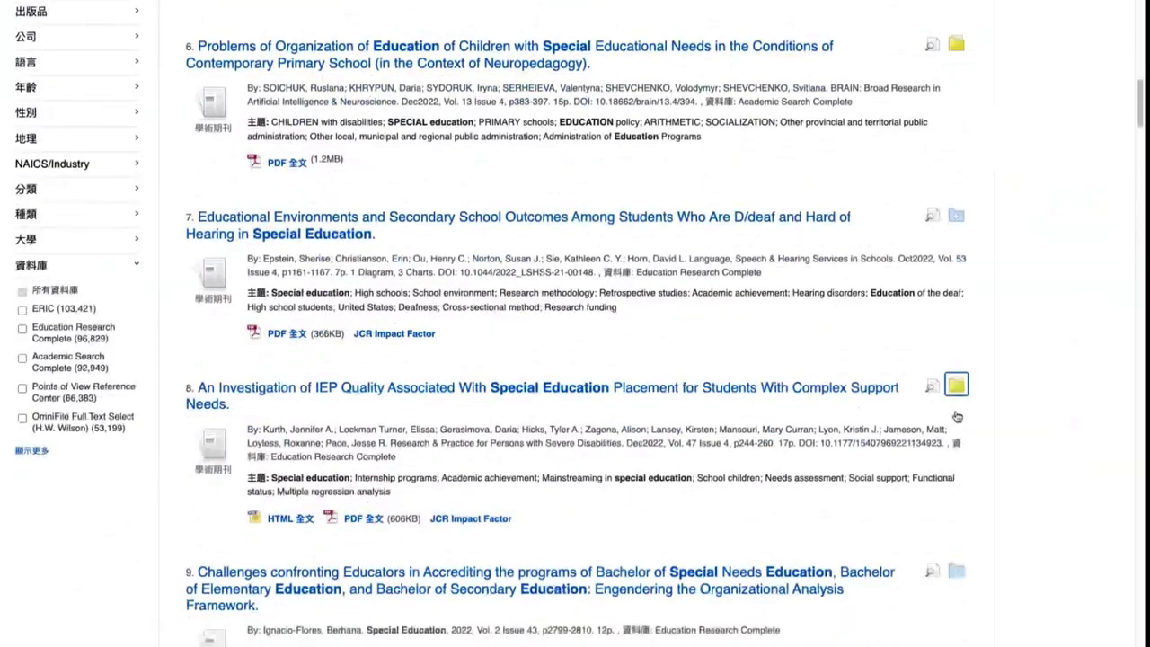
pyautogui.click(956, 282)
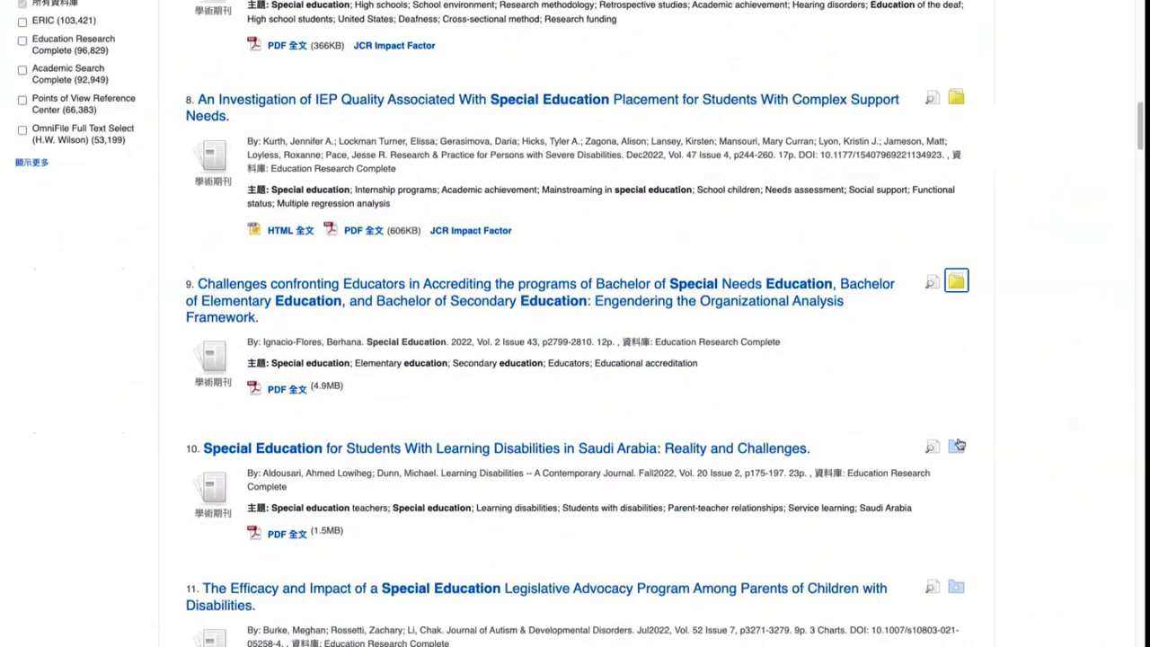
pyautogui.click(956, 446)
pyautogui.scroll(-13, 957, 440)
pyautogui.click(956, 431)
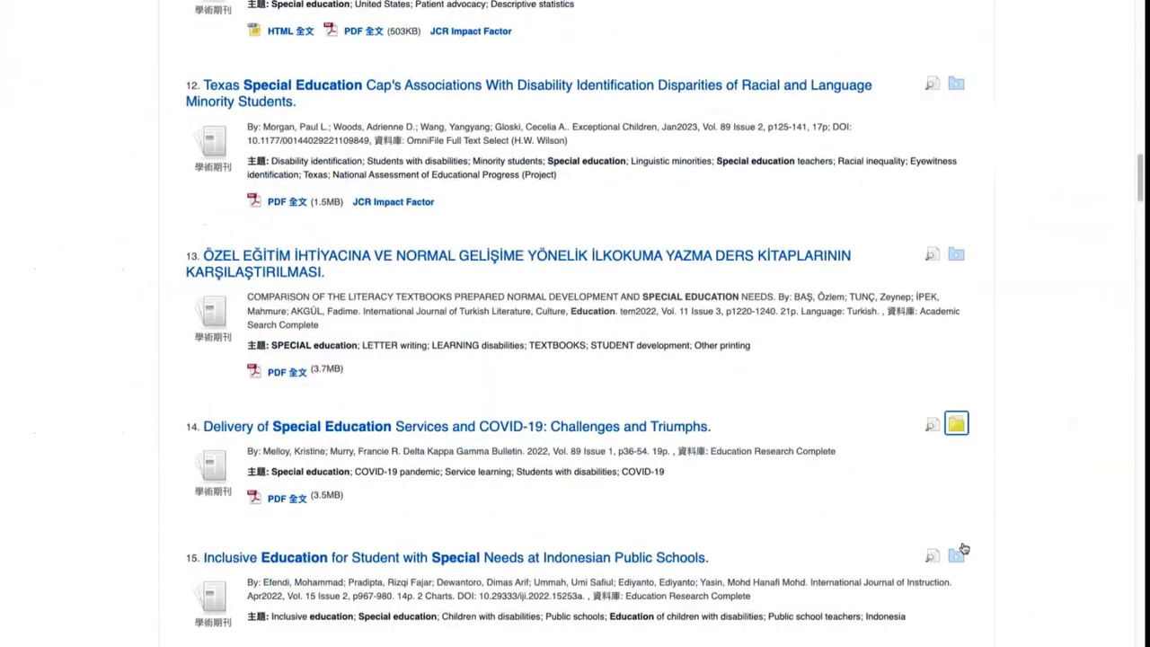
pyautogui.click(958, 556)
pyautogui.scroll(20, 957, 557)
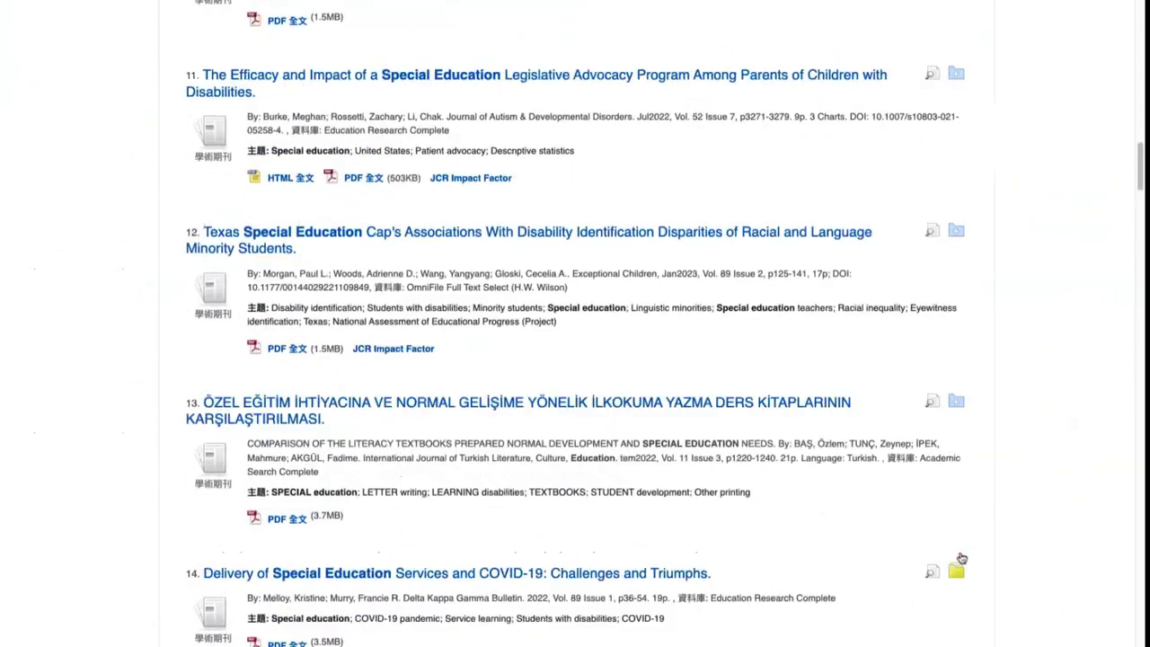
pyautogui.scroll(-1, 841, 281)
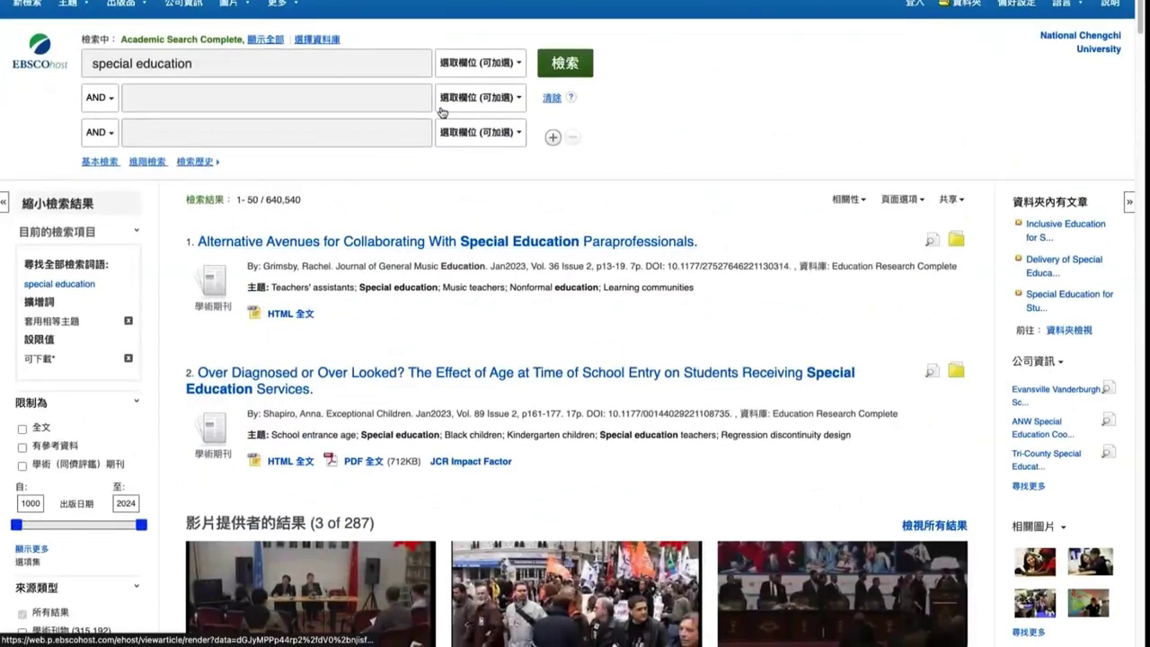
# Limit the special education search to SU 主題術語, reducing results to 160,171
pyautogui.click(484, 65)
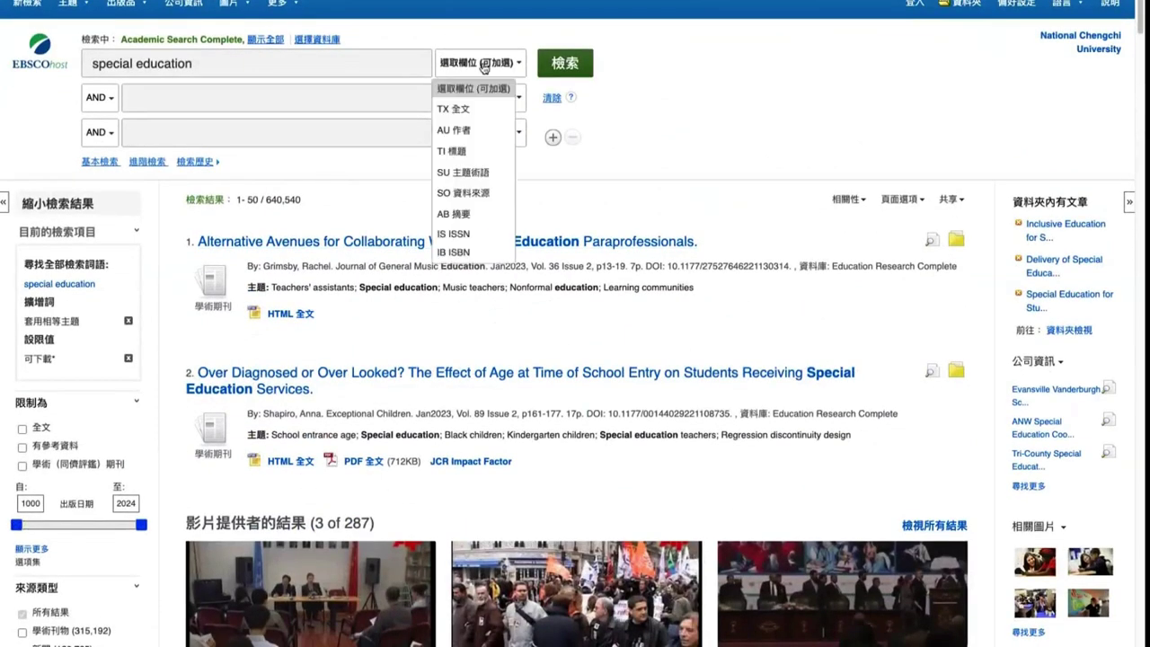
pyautogui.click(464, 173)
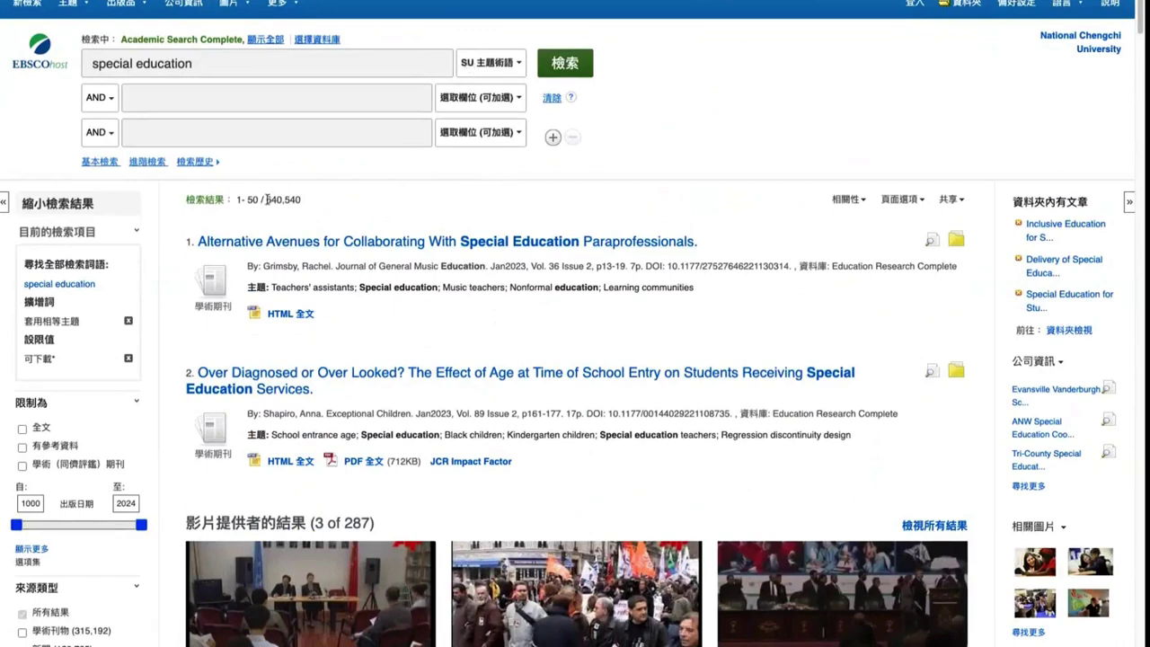
pyautogui.moveTo(266, 199); pyautogui.dragTo(245, 200)
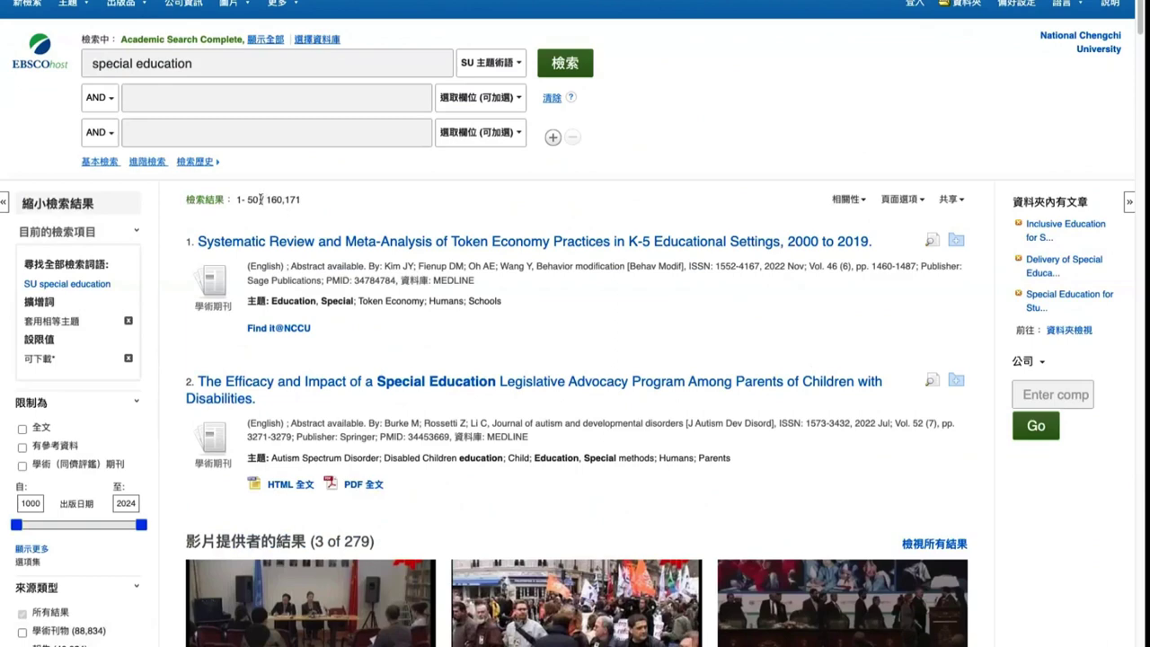
pyautogui.moveTo(259, 200); pyautogui.dragTo(234, 197)
pyautogui.scroll(-1, 903, 274)
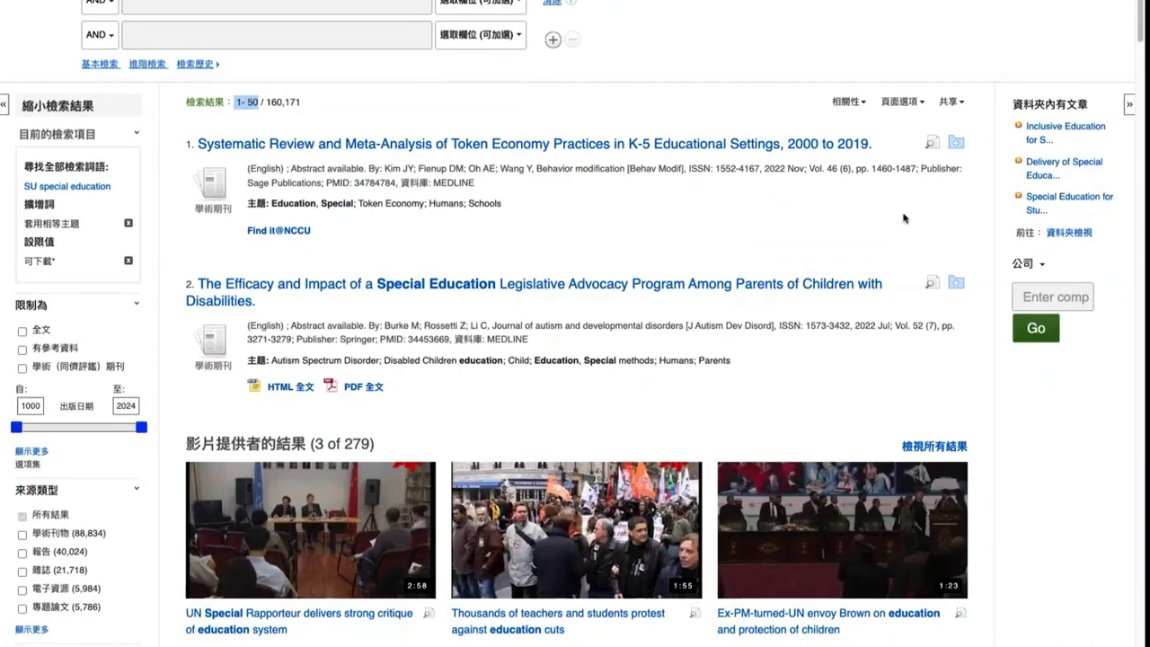
pyautogui.scroll(-3, 904, 218)
pyautogui.scroll(-4, 953, 148)
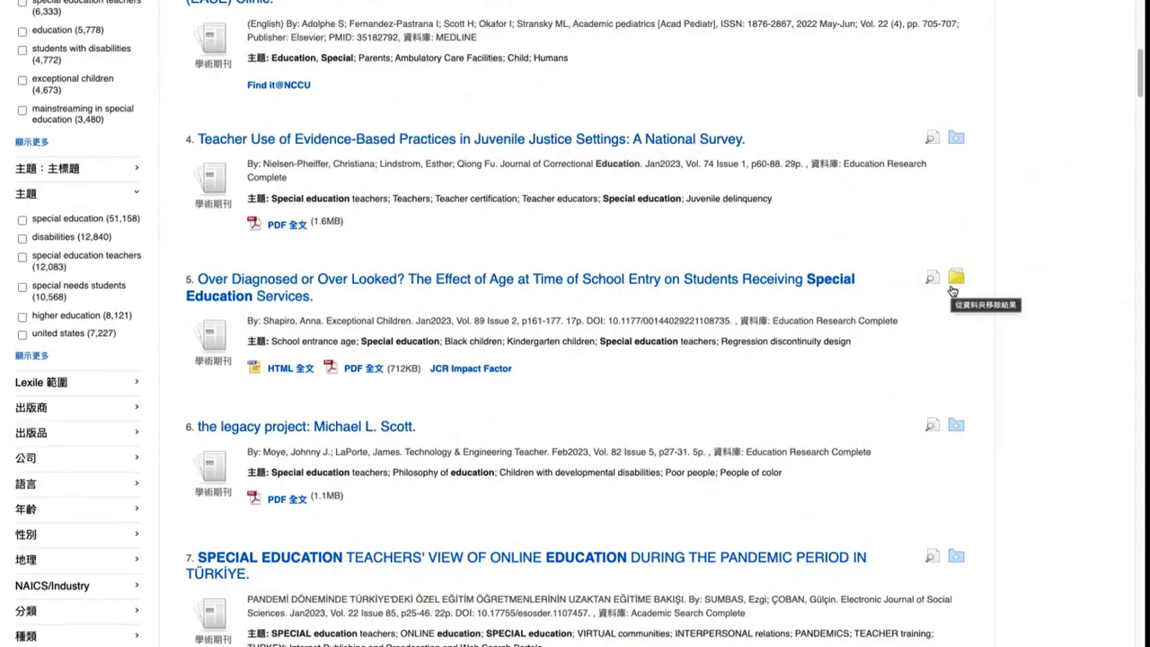
pyautogui.scroll(-3, 952, 290)
pyautogui.scroll(-15, 971, 163)
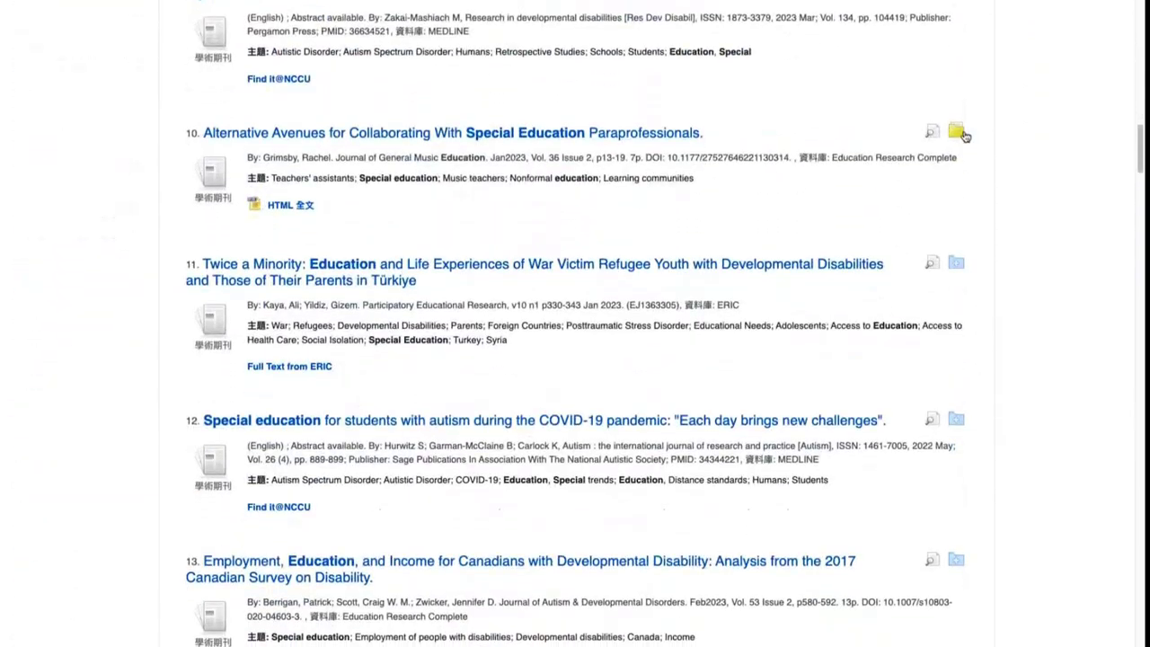
pyautogui.scroll(-7, 960, 135)
pyautogui.scroll(-5, 965, 135)
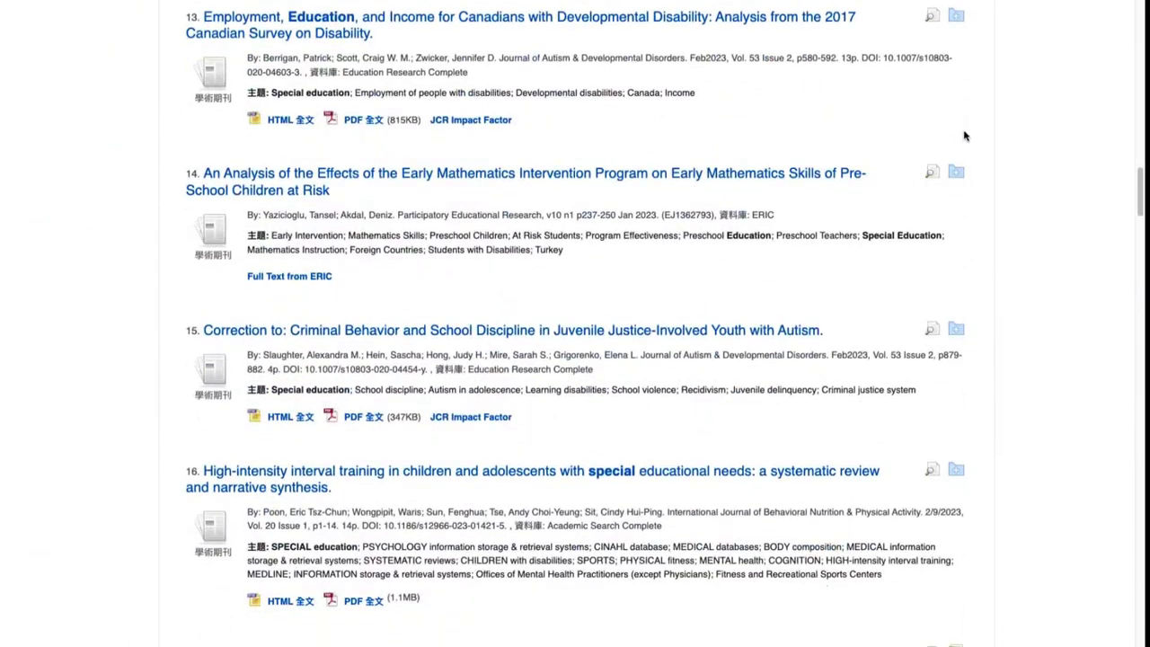
pyautogui.scroll(-12, 965, 136)
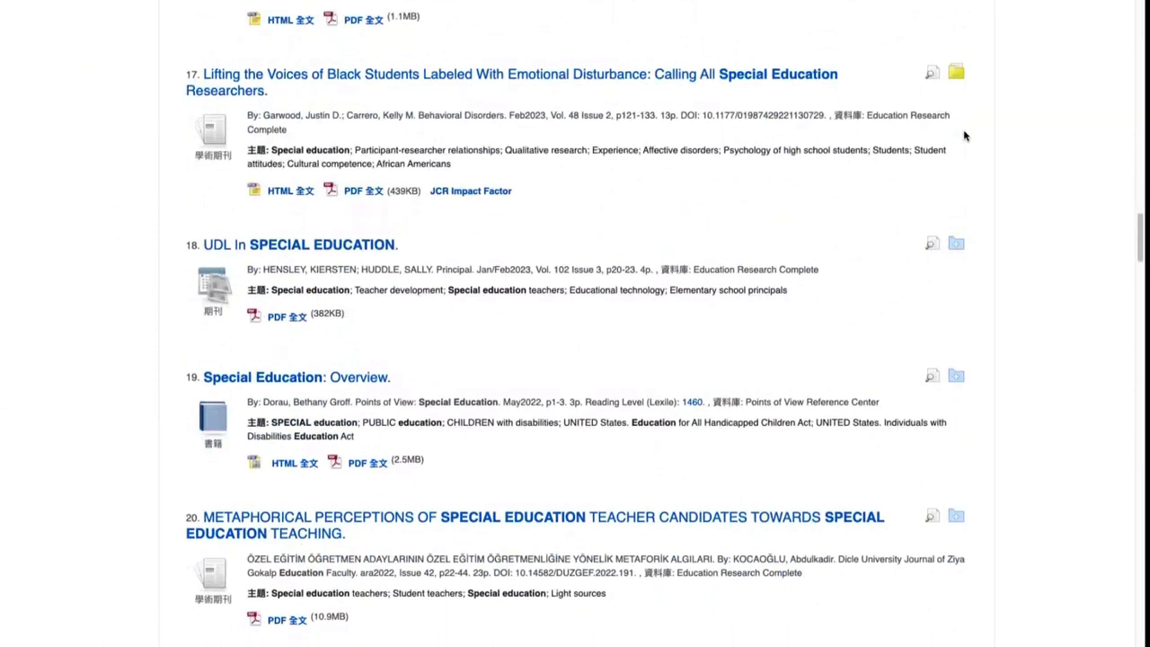
pyautogui.scroll(-1, 965, 136)
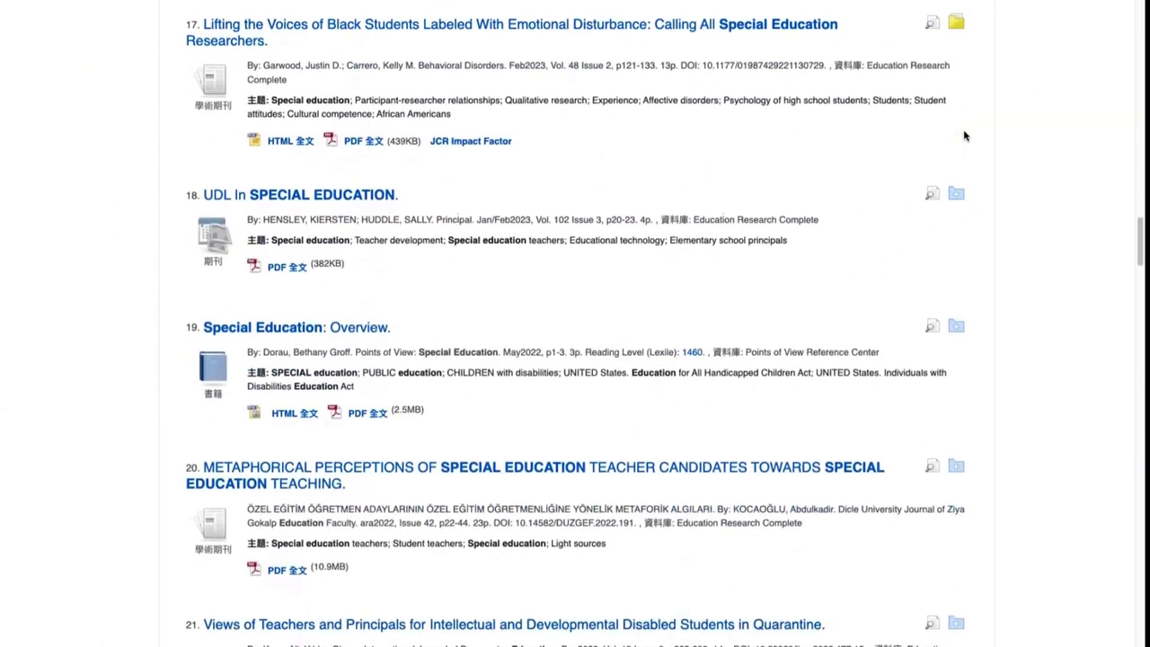
pyautogui.scroll(-1, 965, 135)
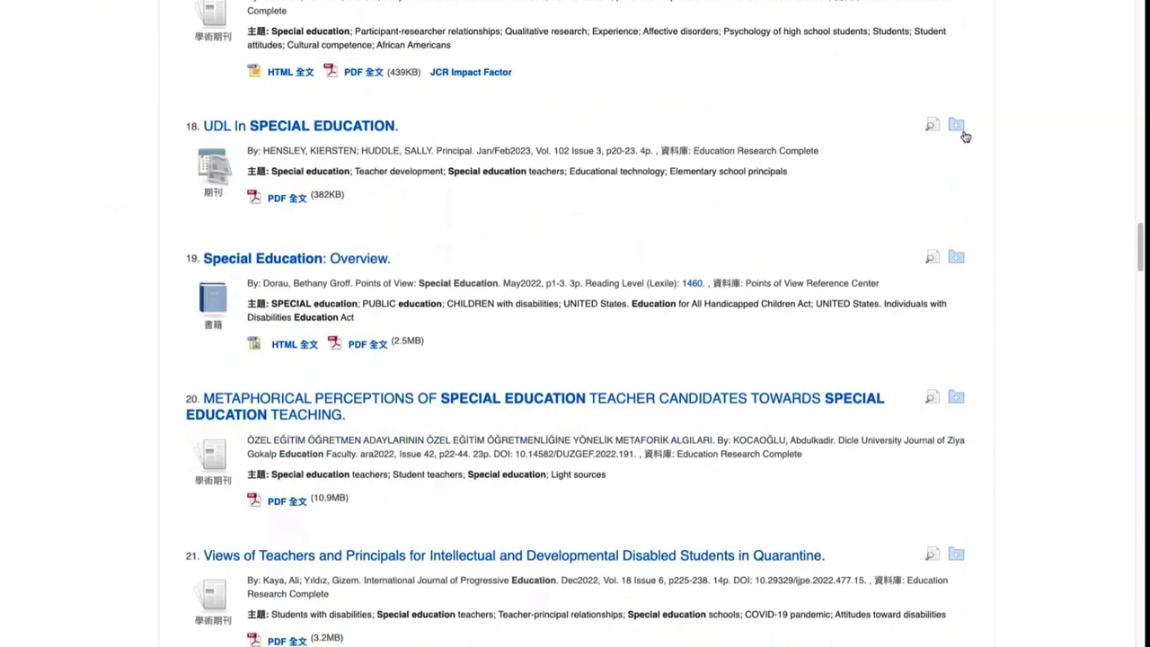
pyautogui.scroll(2, 965, 135)
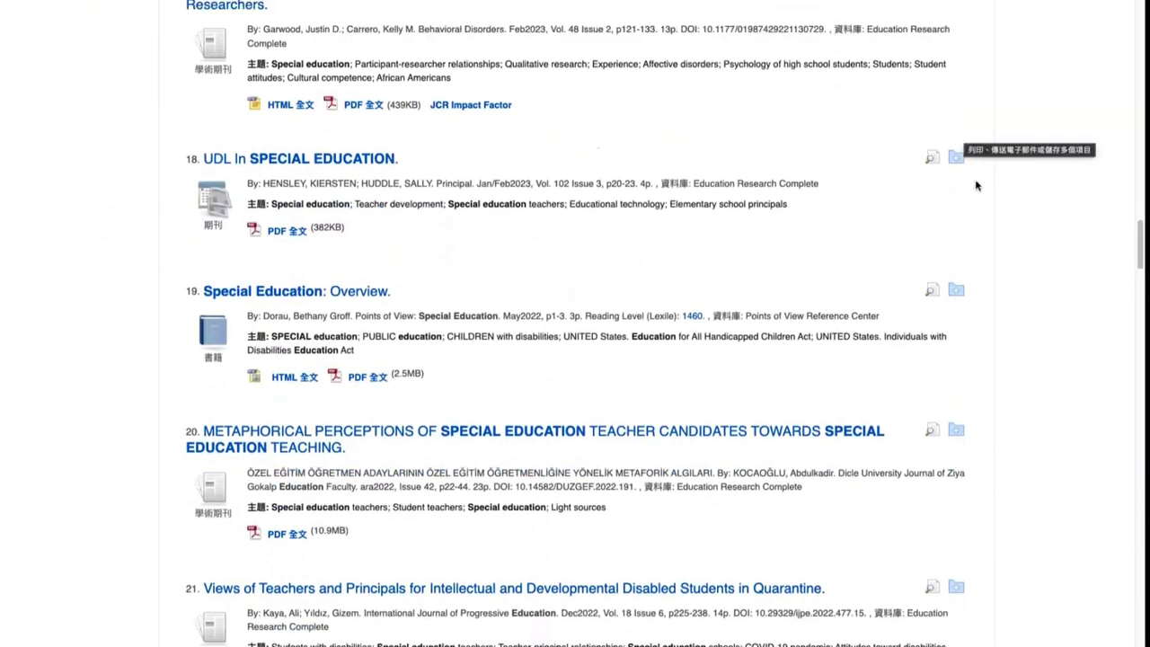
pyautogui.moveTo(1141, 241); pyautogui.dragTo(1141, 18)
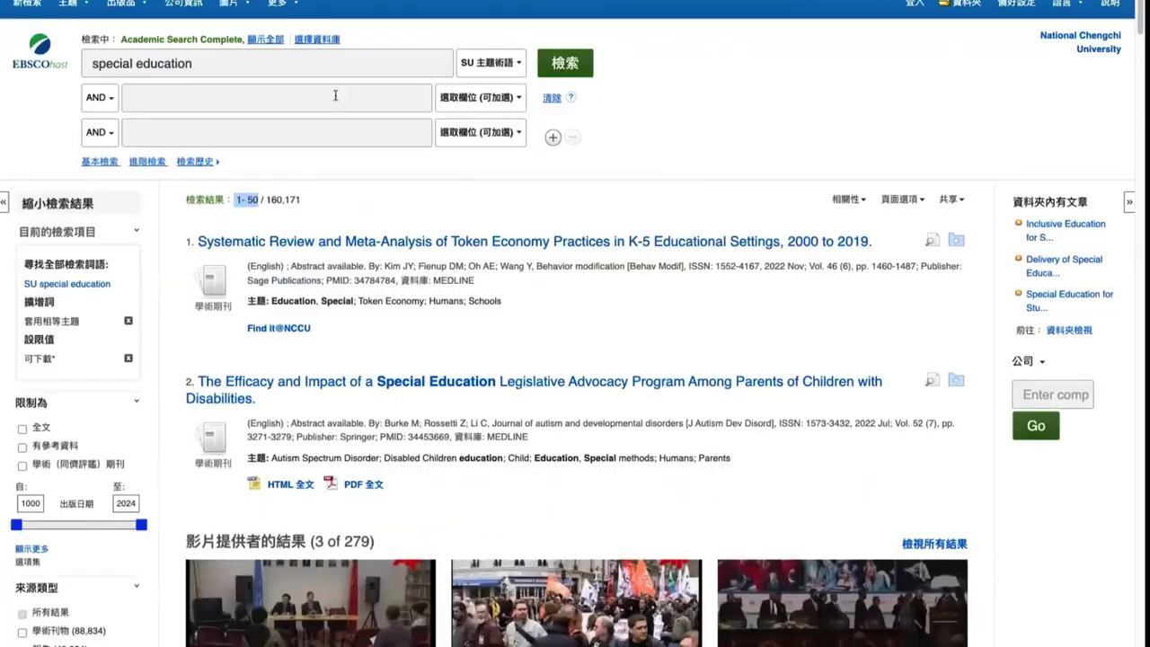
# Add The Efficacy and Impact article to the folder, taking the Systematic Review article back out
pyautogui.click(443, 34)
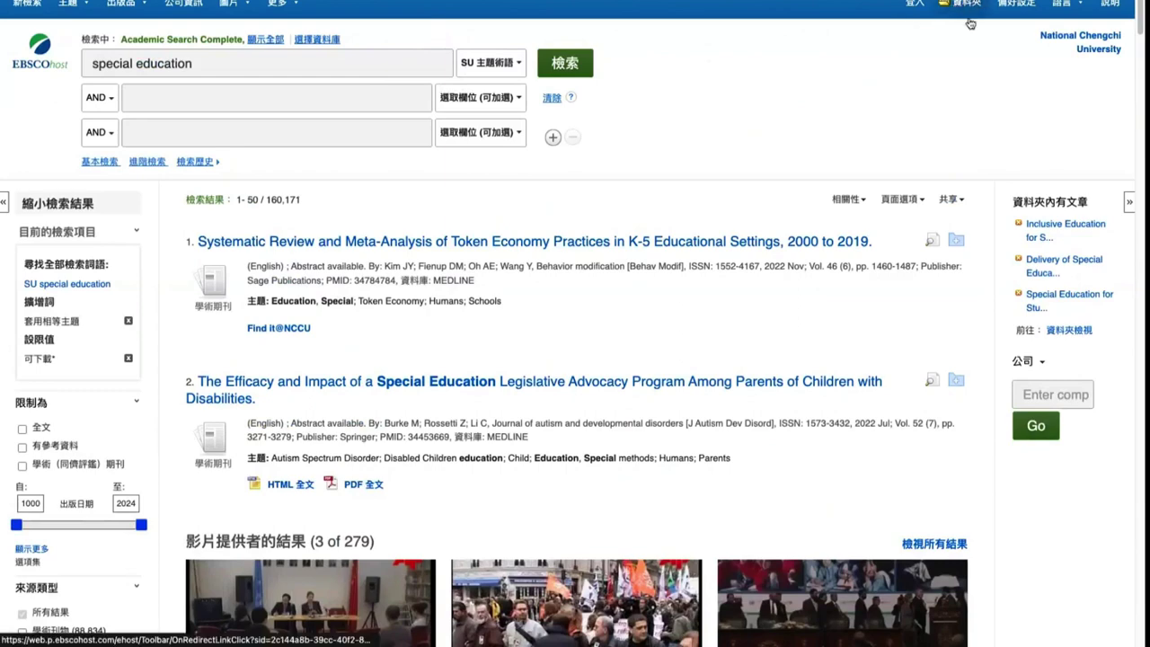
pyautogui.click(956, 240)
pyautogui.click(958, 382)
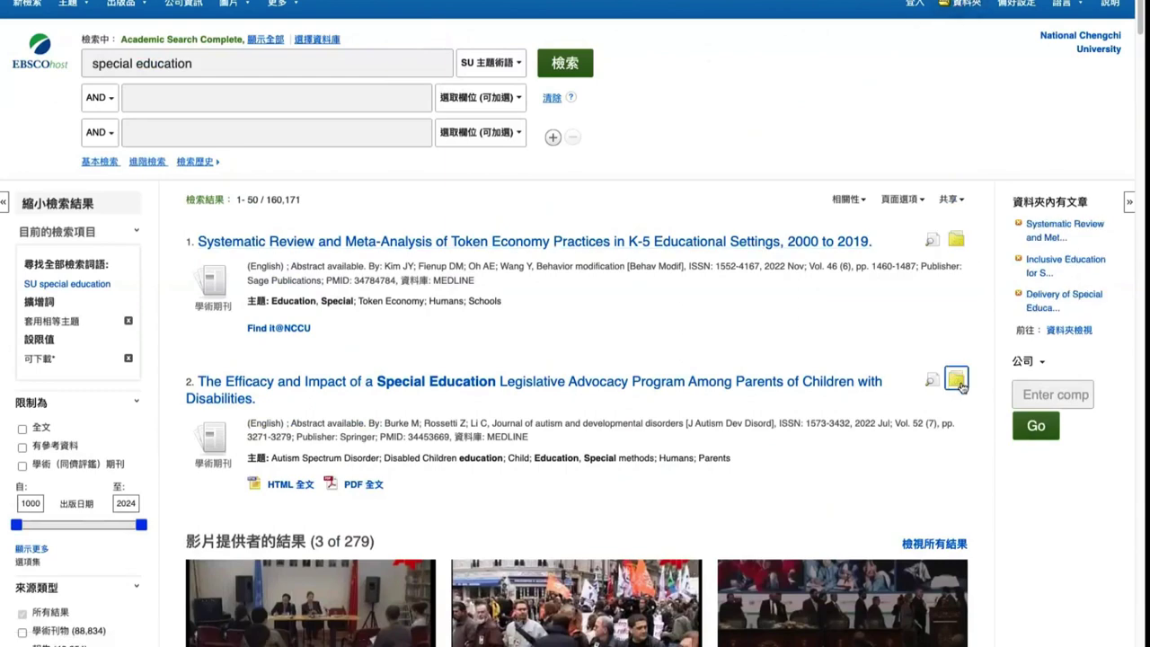
pyautogui.click(956, 241)
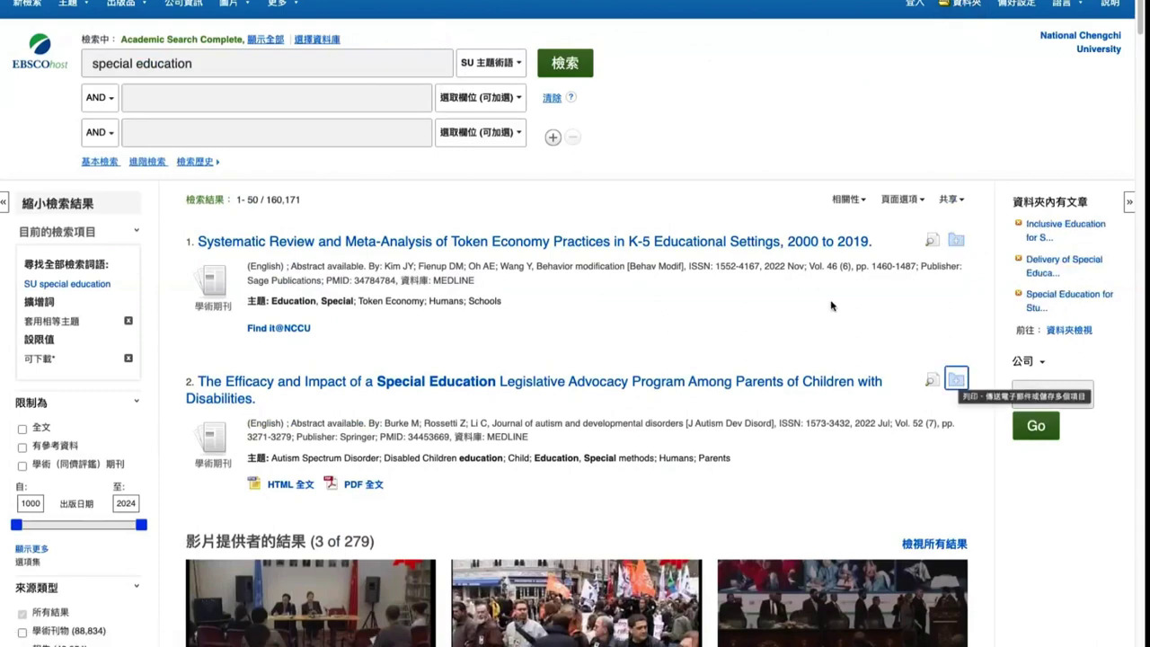
# Add all 50 results on the first page to the folder through the 共享 menu
pyautogui.moveTo(260, 200); pyautogui.dragTo(239, 198)
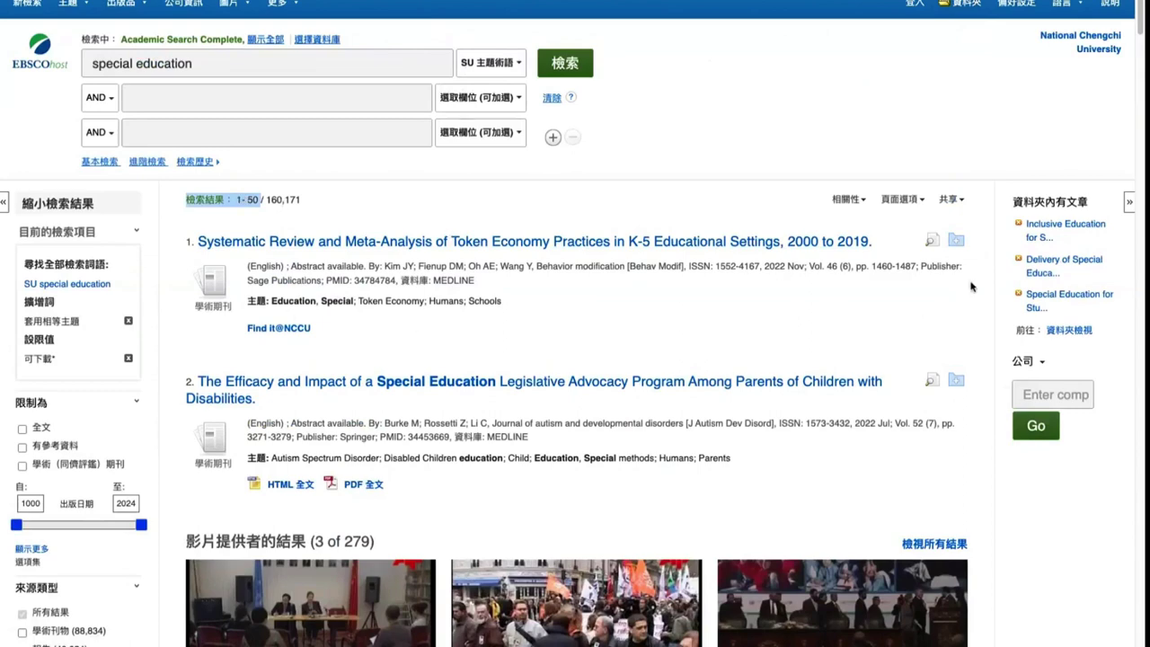
pyautogui.click(955, 202)
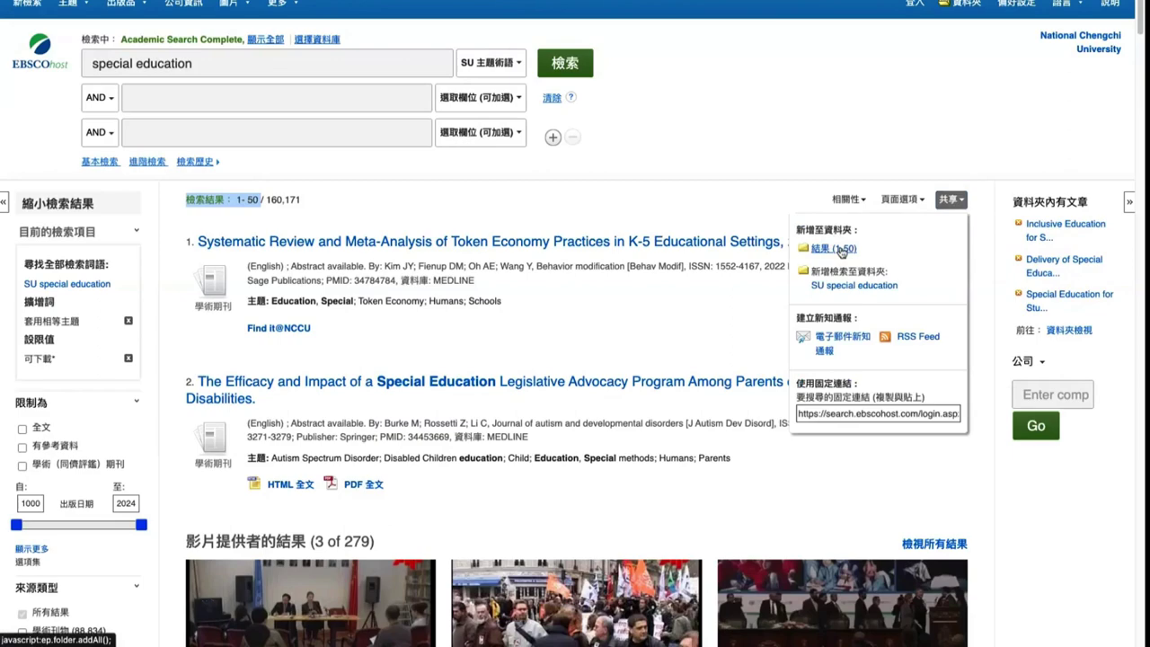
pyautogui.click(841, 251)
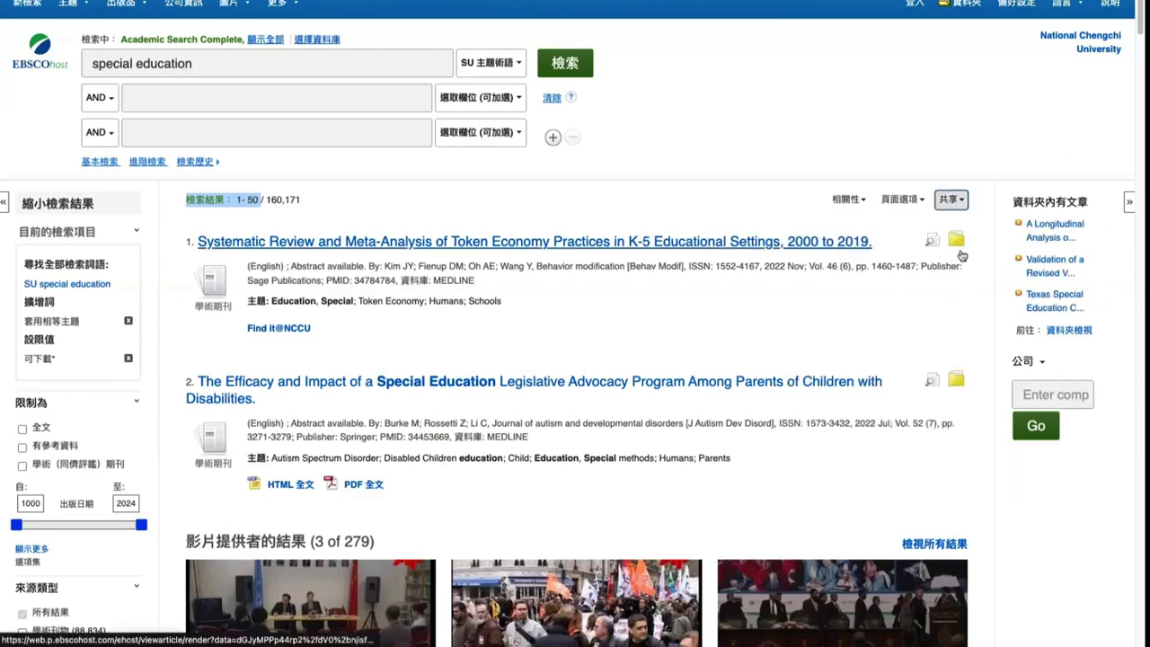
pyautogui.scroll(-8, 960, 256)
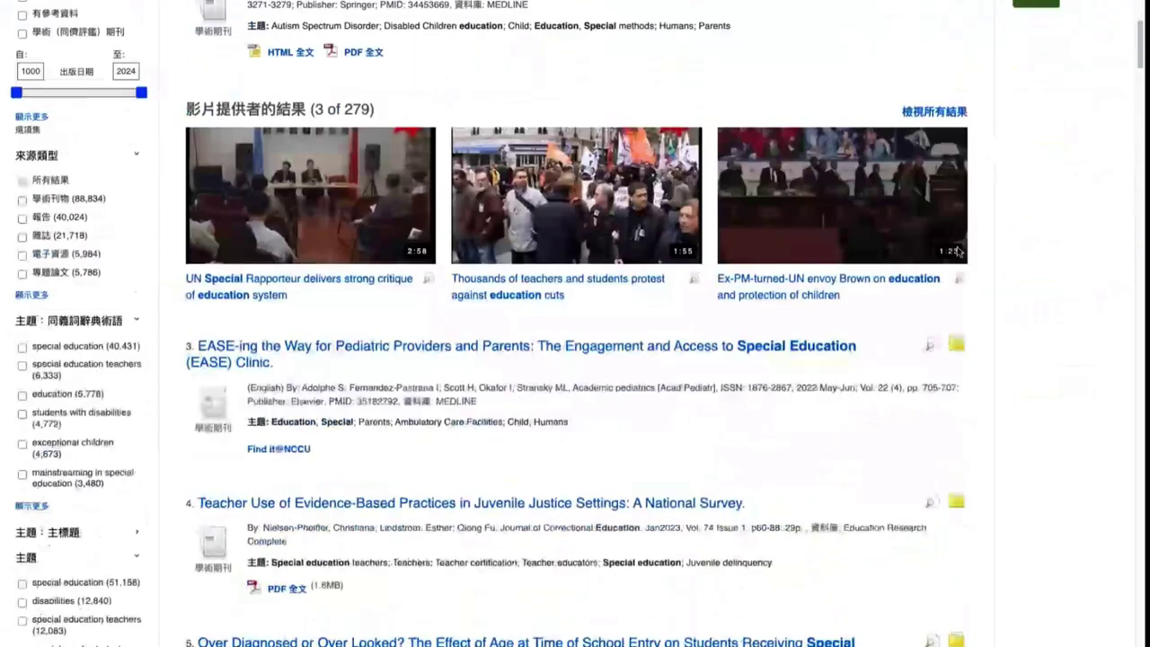
pyautogui.scroll(-2, 959, 256)
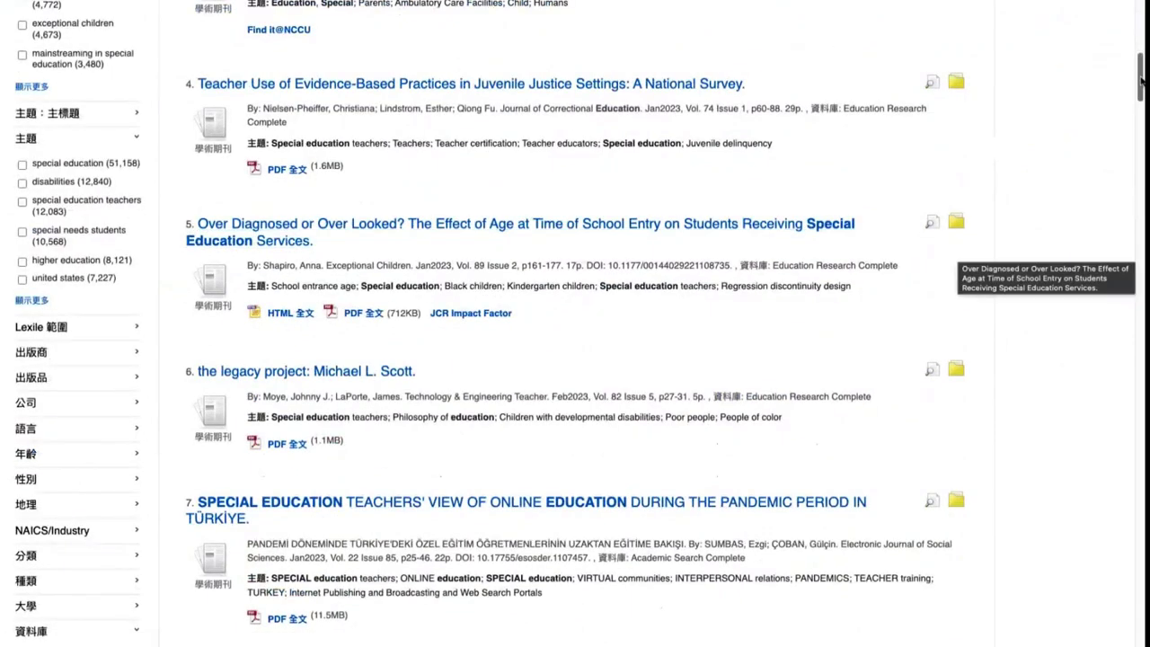
pyautogui.moveTo(1141, 80); pyautogui.dragTo(1141, 620)
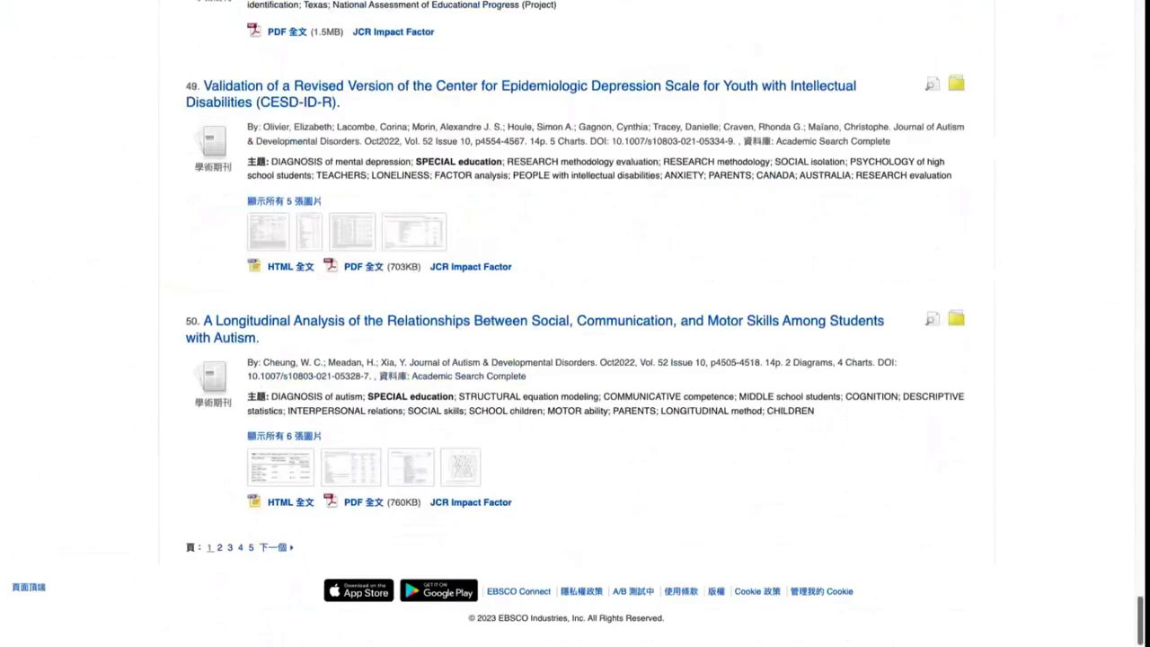
# On page 2, add results 51–100 to the folder via 新增至資料夾
pyautogui.click(220, 548)
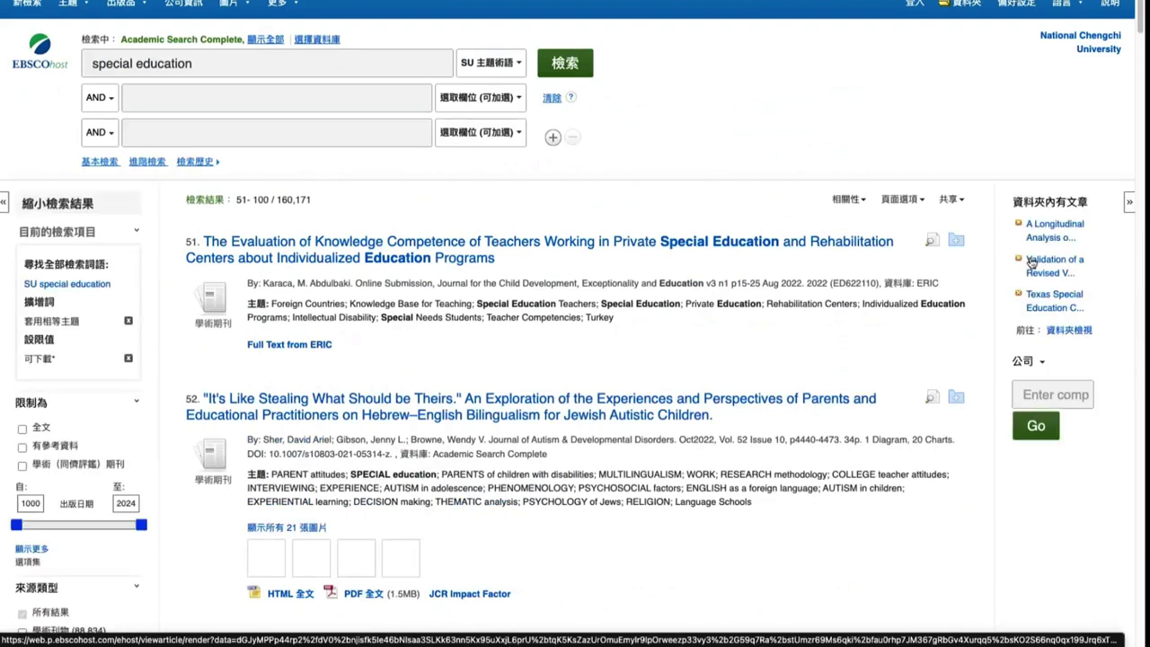
pyautogui.click(951, 200)
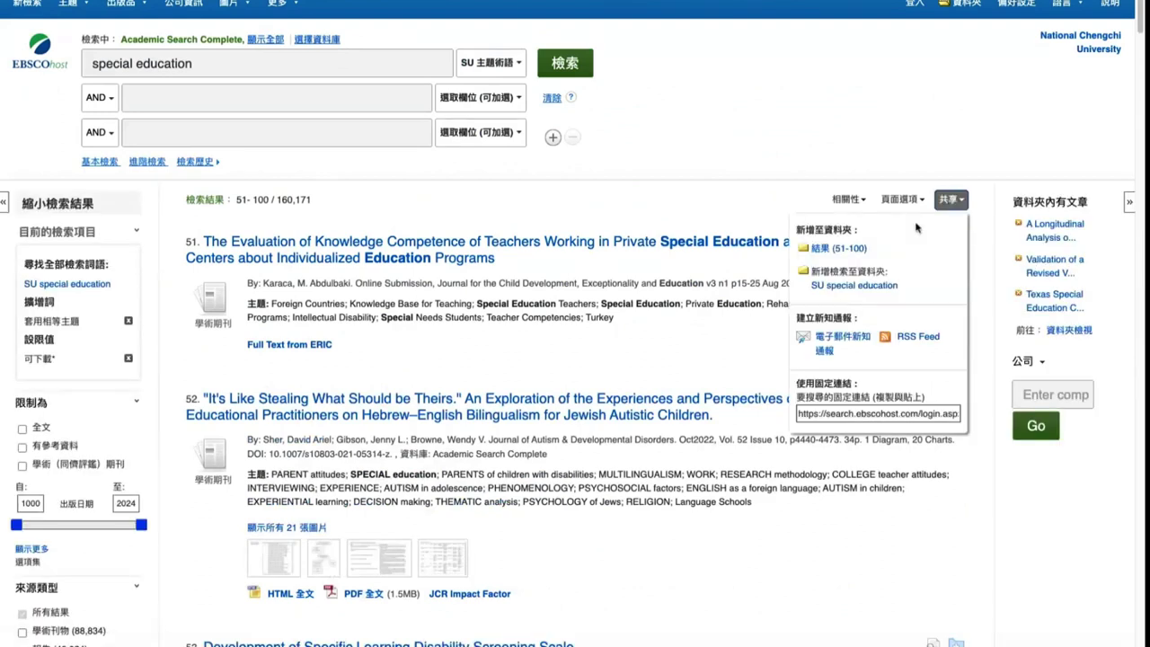
pyautogui.click(853, 250)
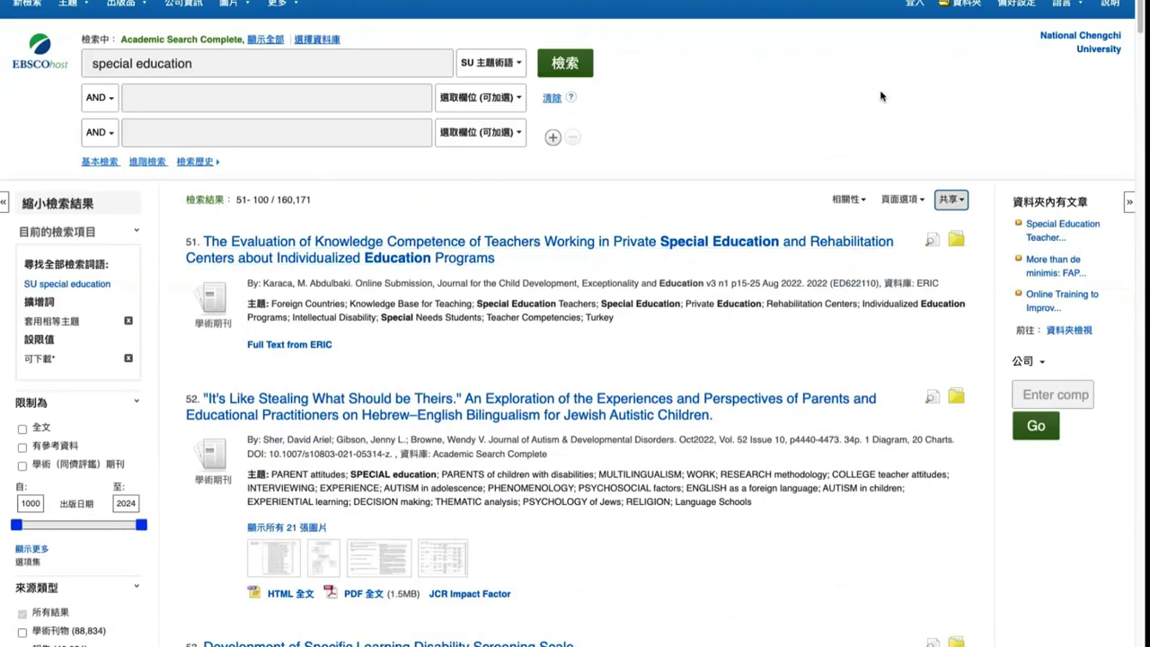
# Open the 資料夾 folder listing 105 saved articles and follow the 登入 MyEBSCO link
pyautogui.click(959, 5)
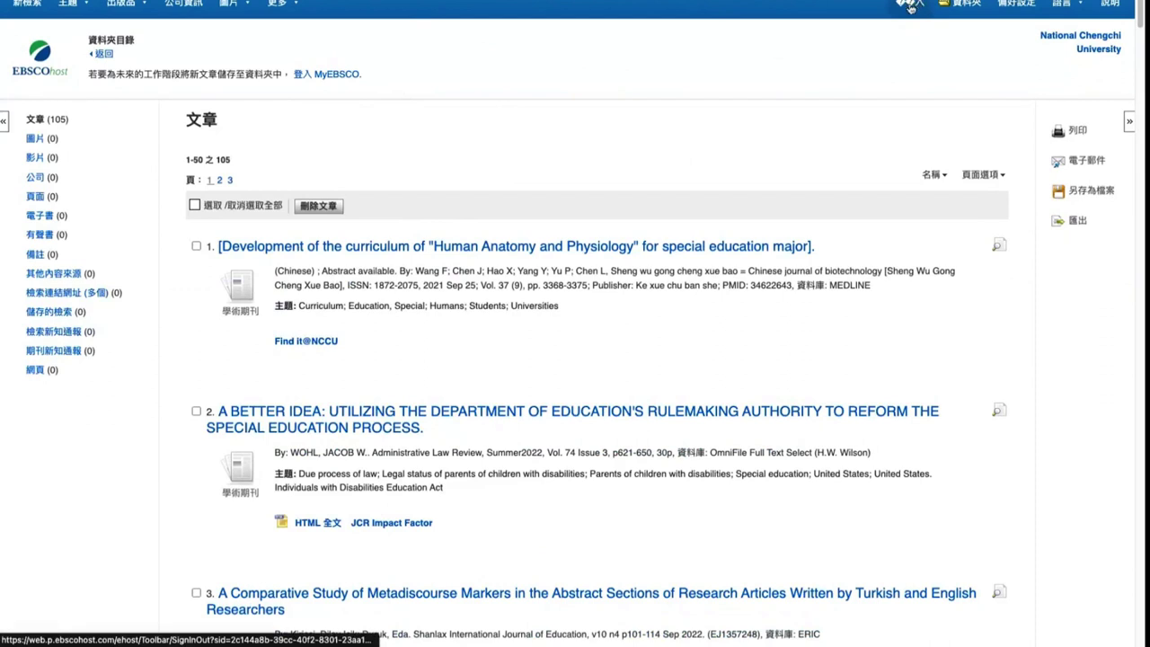
pyautogui.click(346, 76)
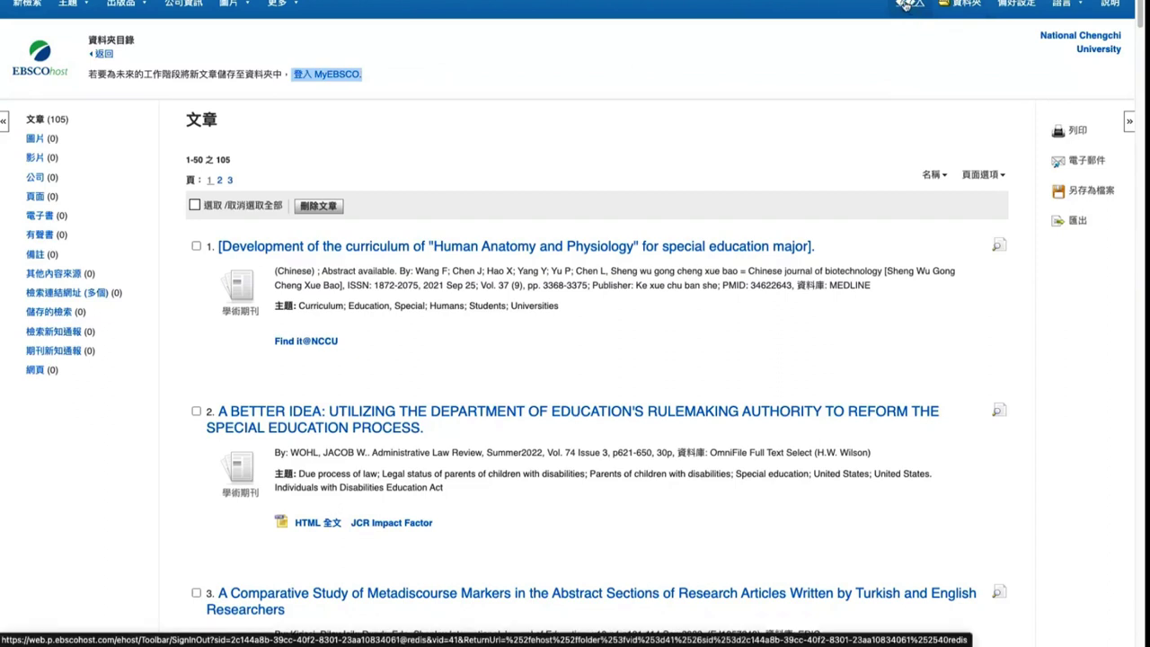
# Load the EBSCO 歡迎回來 sign-in page and place the cursor in the username field
pyautogui.click(908, 3)
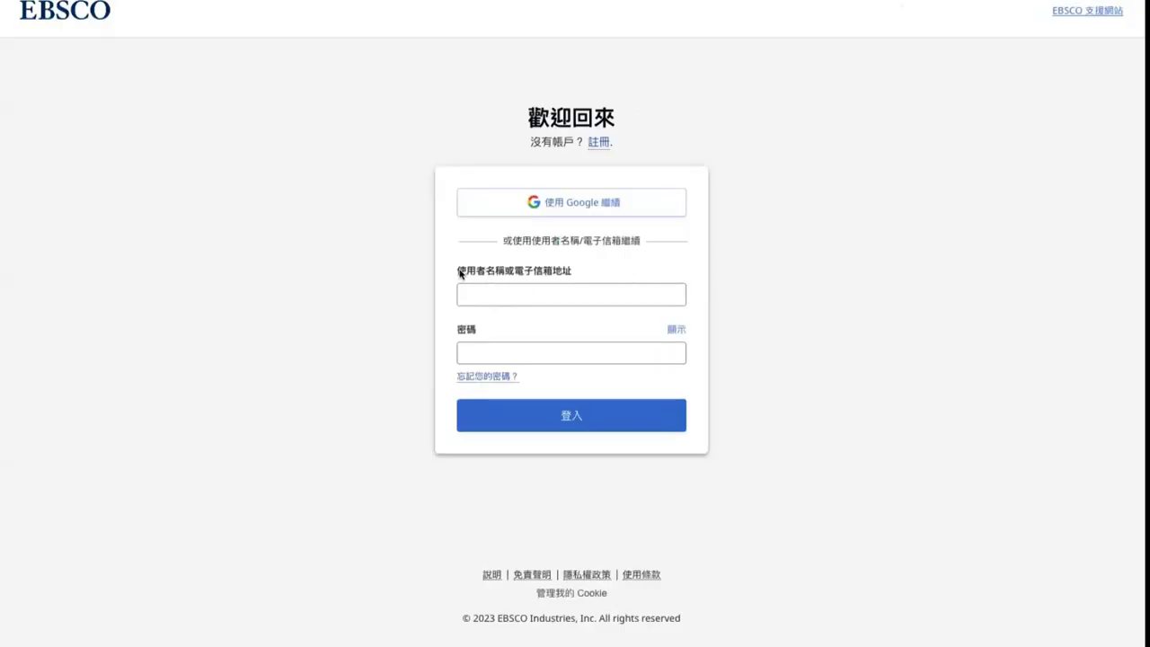
pyautogui.moveTo(459, 273); pyautogui.dragTo(581, 277)
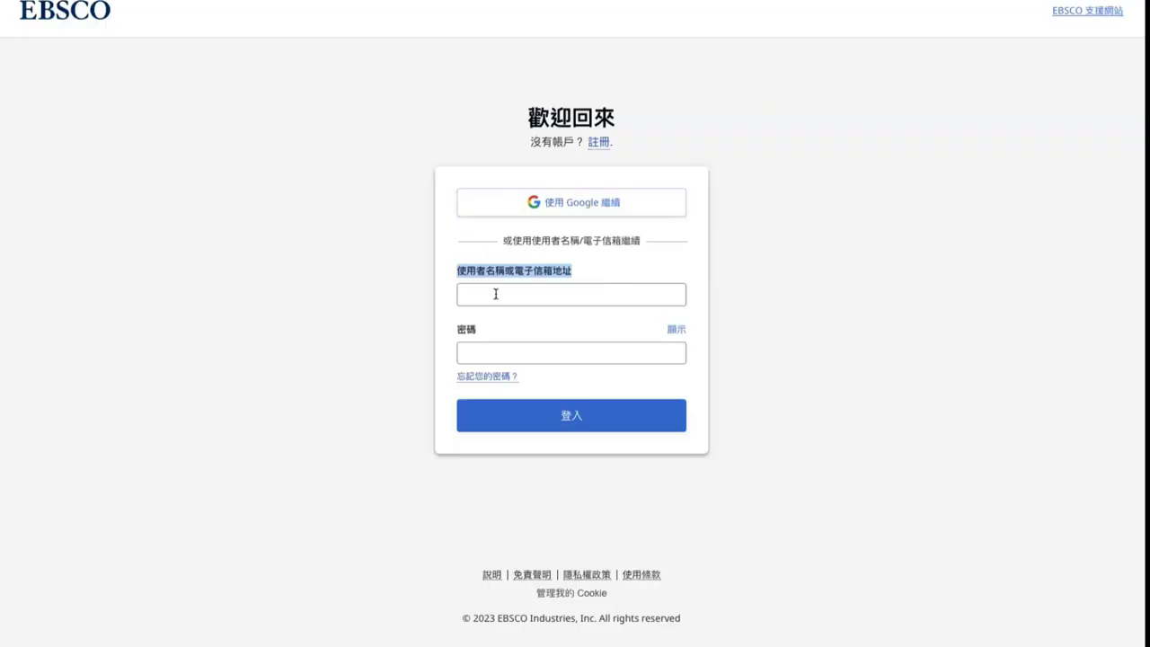
pyautogui.click(496, 293)
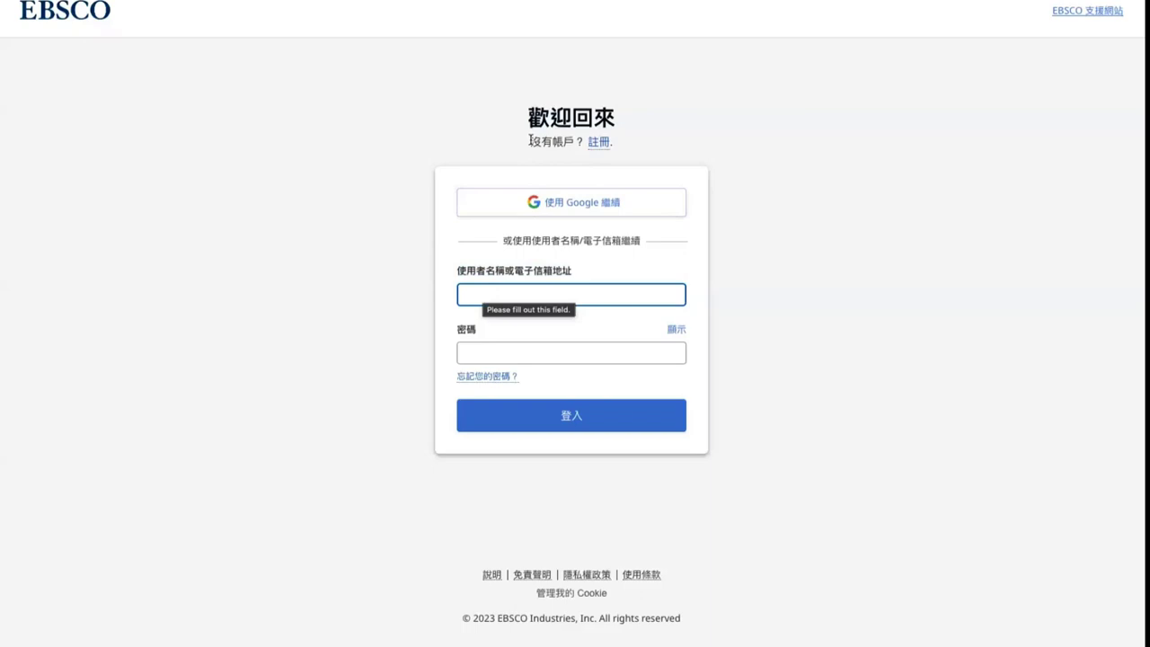
# Open the 註冊 account registration form and look over its first-name fields
pyautogui.moveTo(531, 141); pyautogui.dragTo(617, 144)
pyautogui.click(574, 140)
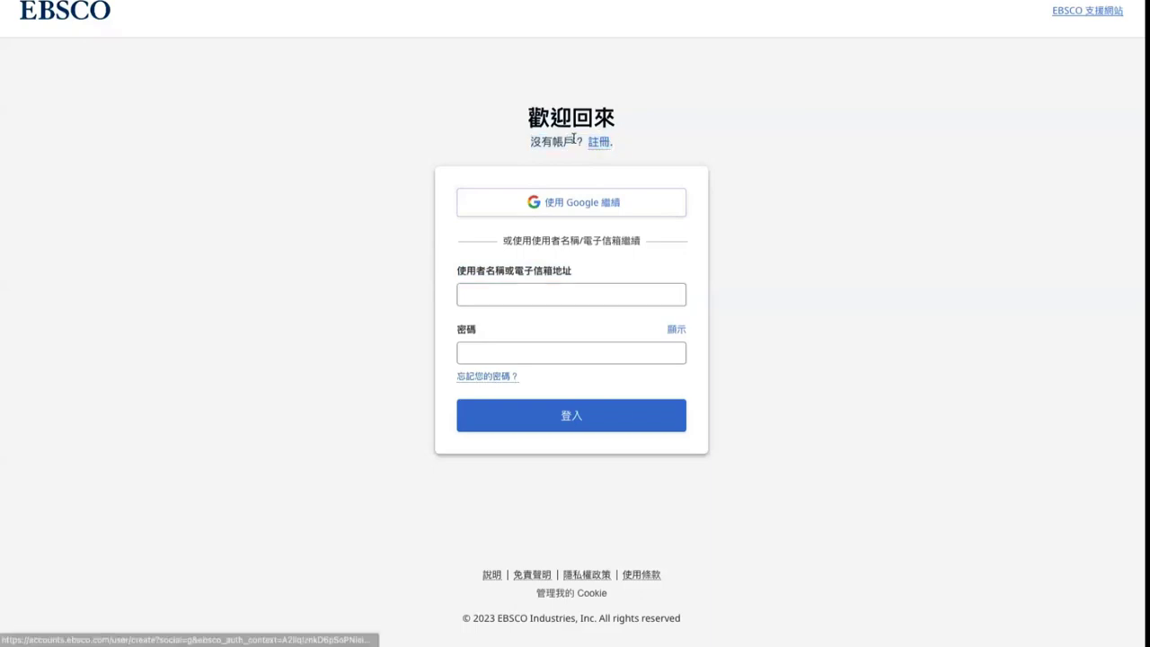
pyautogui.click(599, 145)
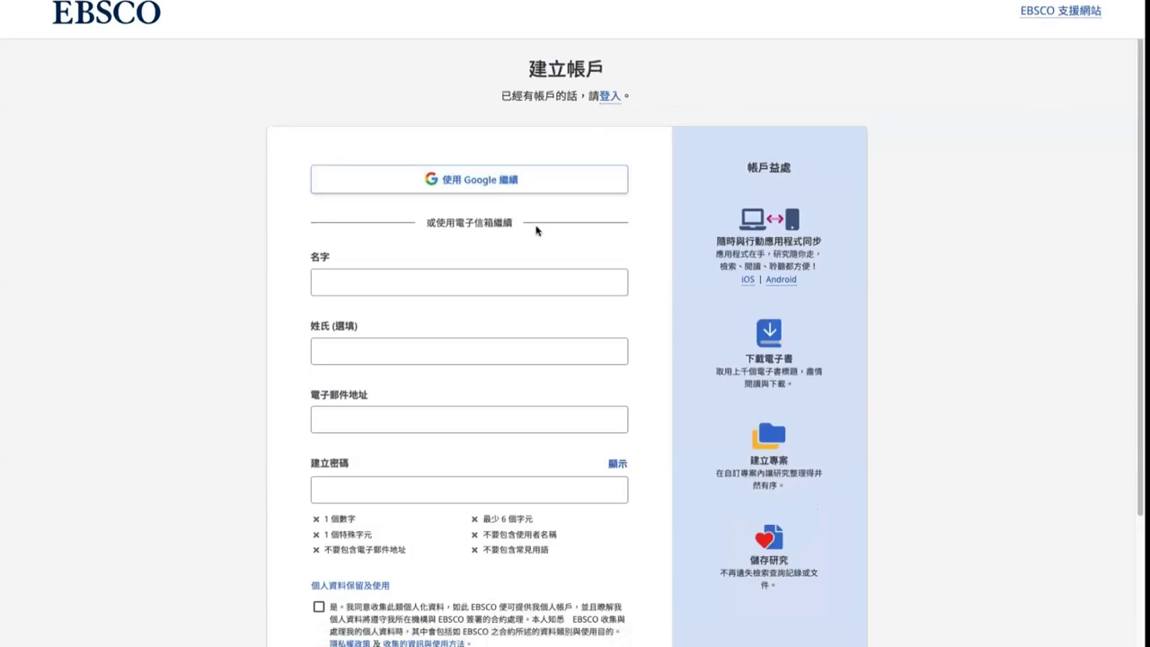
pyautogui.scroll(-1, 537, 230)
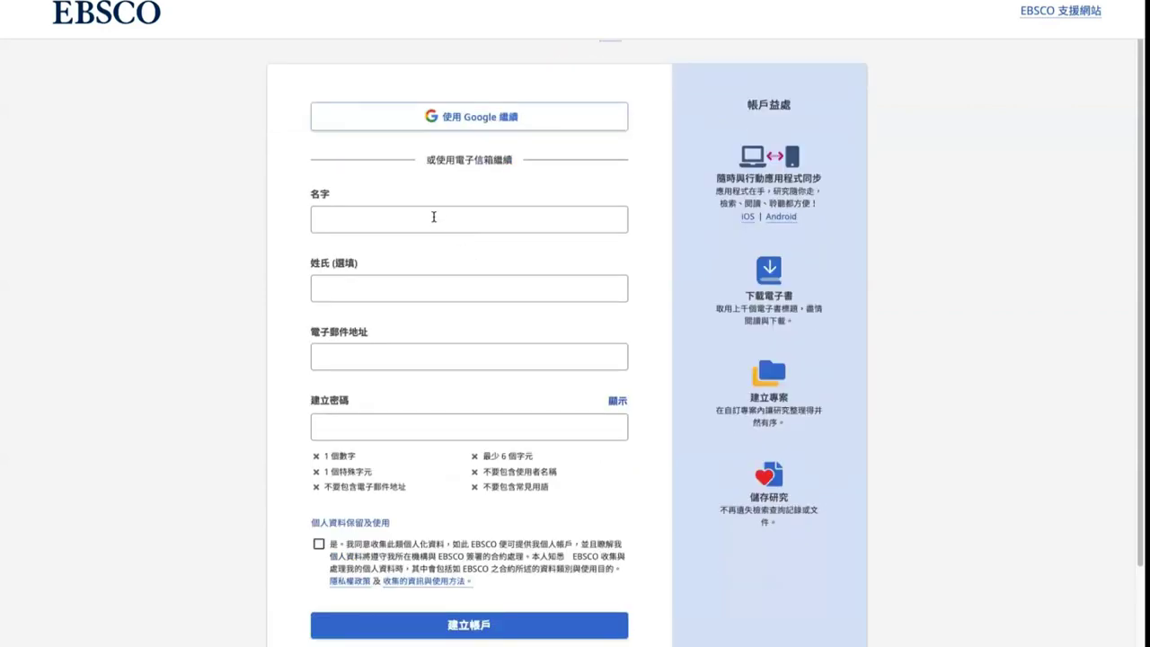
pyautogui.click(433, 216)
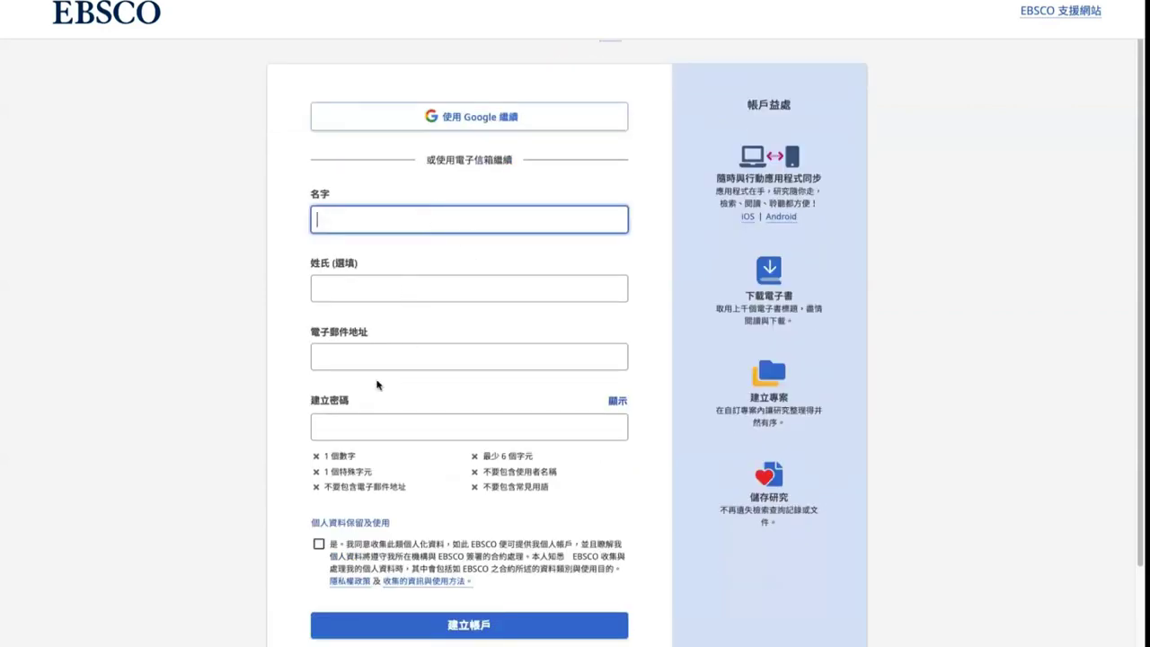
pyautogui.click(427, 159)
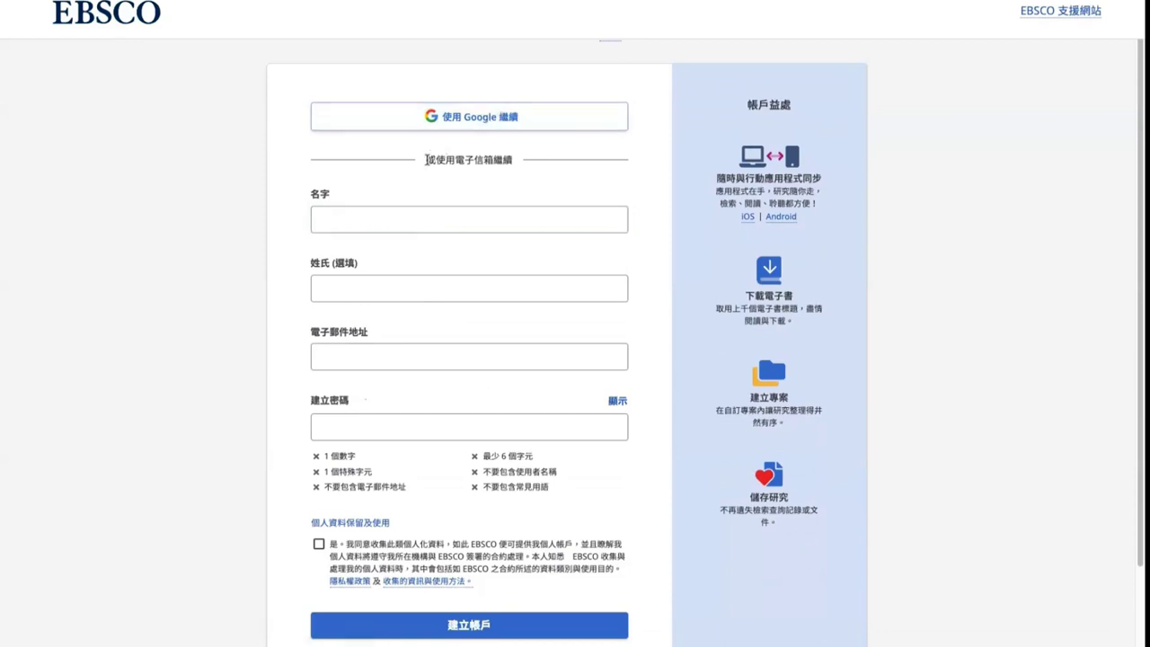
pyautogui.moveTo(428, 159); pyautogui.dragTo(435, 160)
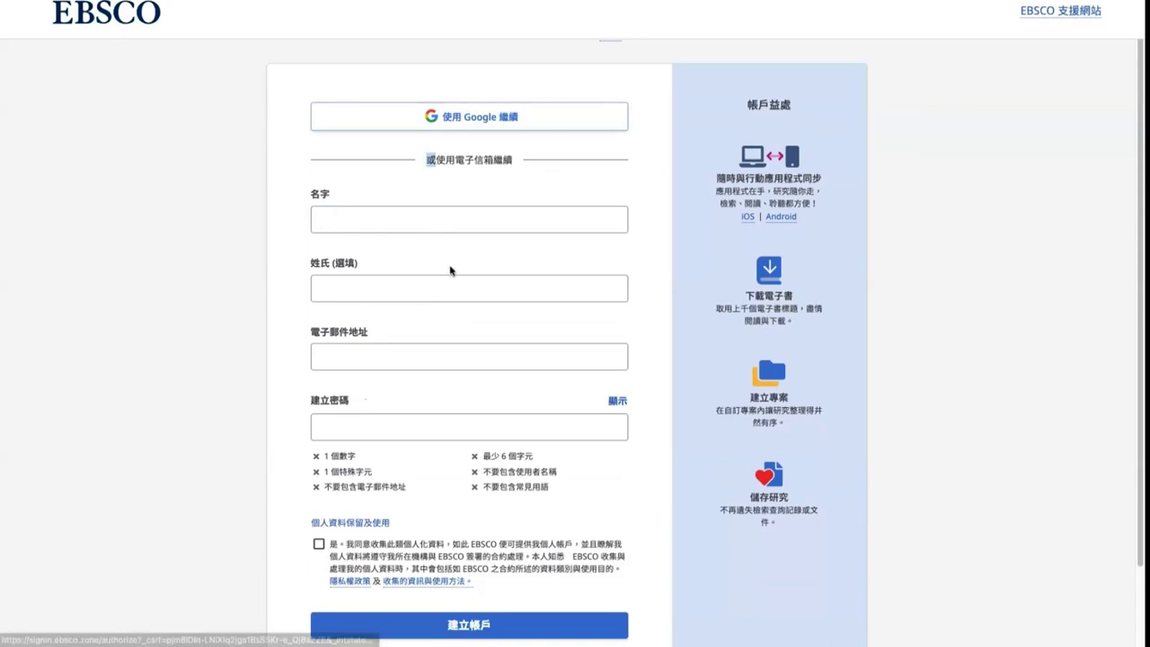
pyautogui.click(481, 161)
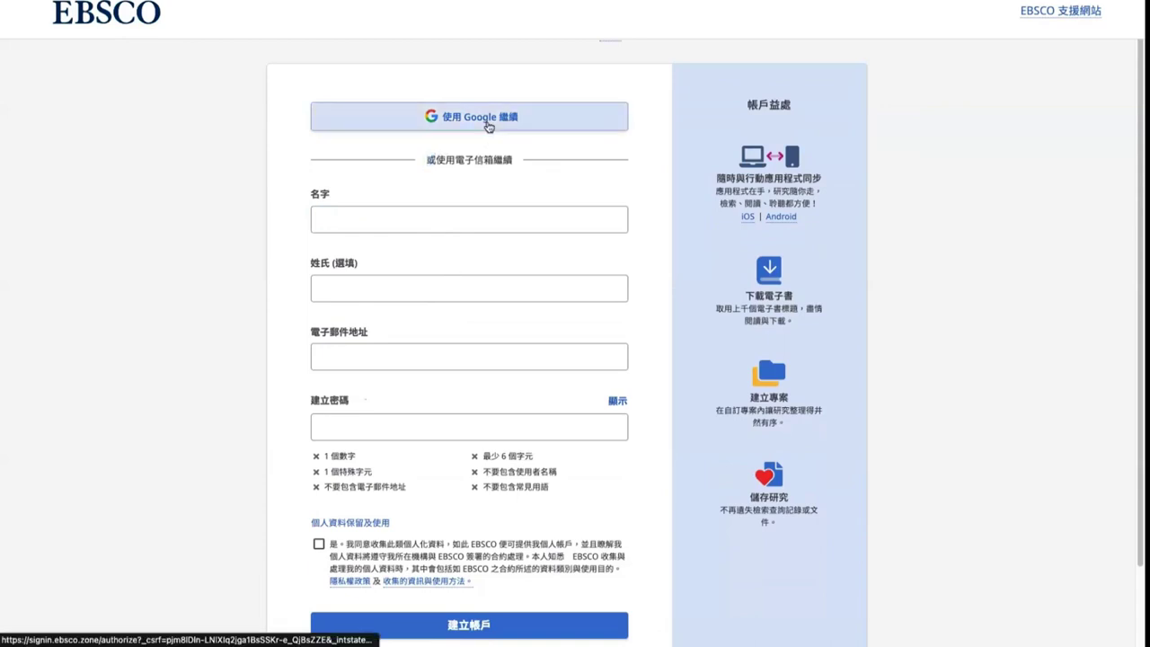
pyautogui.click(368, 217)
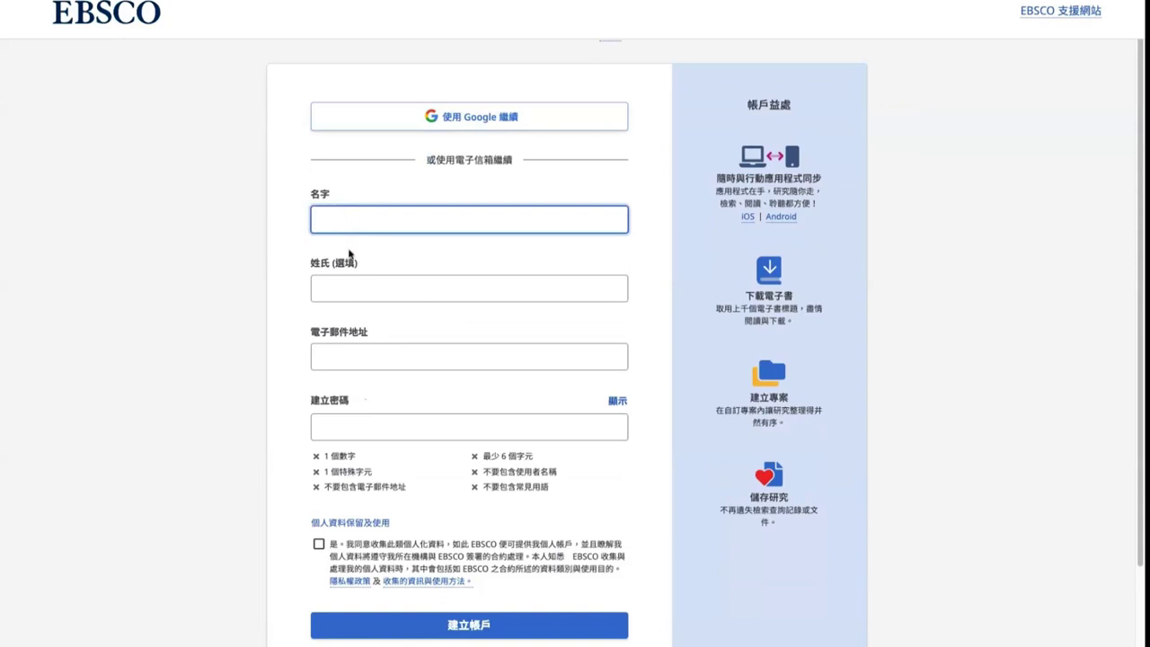
pyautogui.scroll(-1, 332, 277)
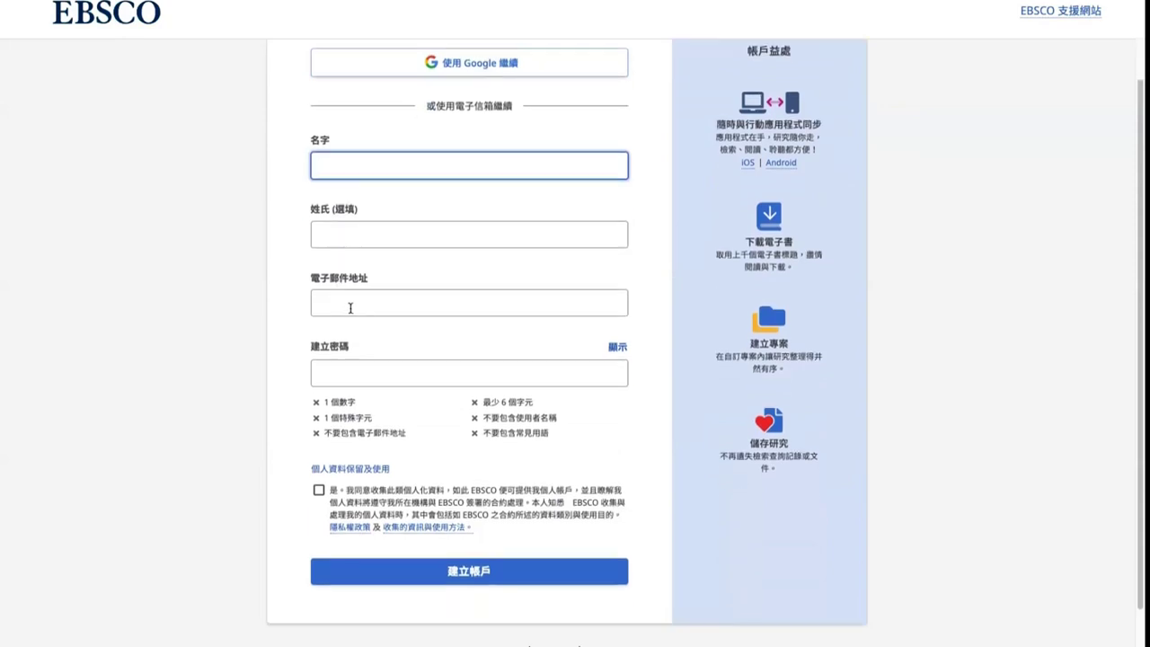
# Enter a trial password to check the 6-character password rules, then return to sign-in
pyautogui.click(358, 376)
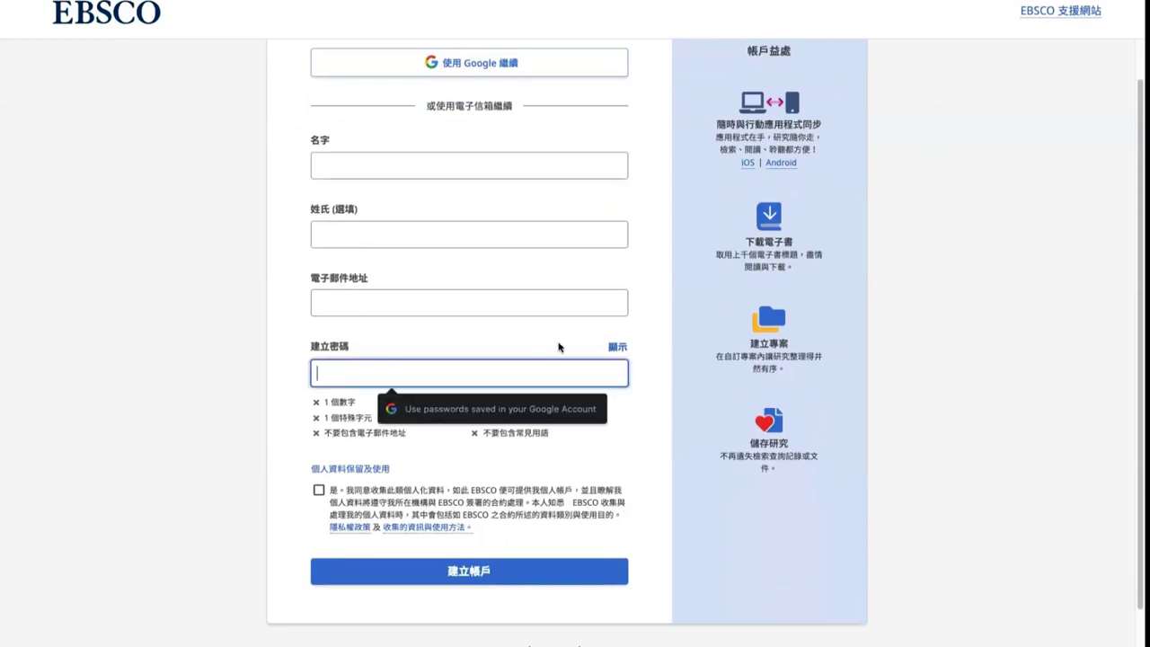
pyautogui.click(514, 402)
pyautogui.moveTo(489, 401); pyautogui.dragTo(540, 405)
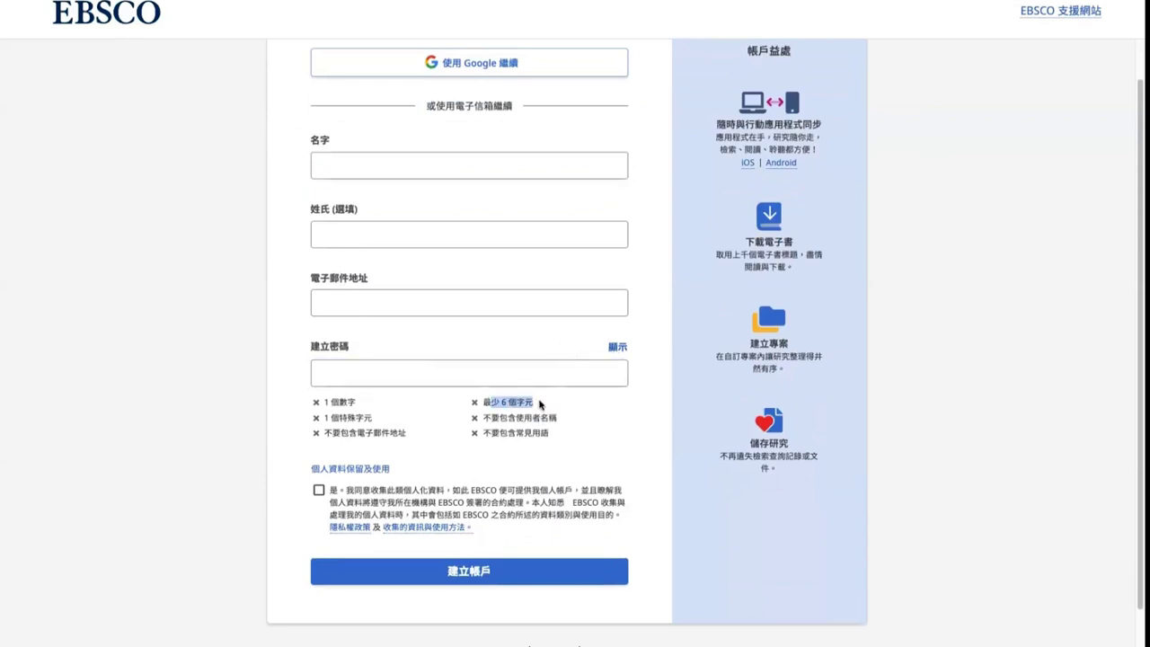
pyautogui.moveTo(330, 402); pyautogui.dragTo(411, 424)
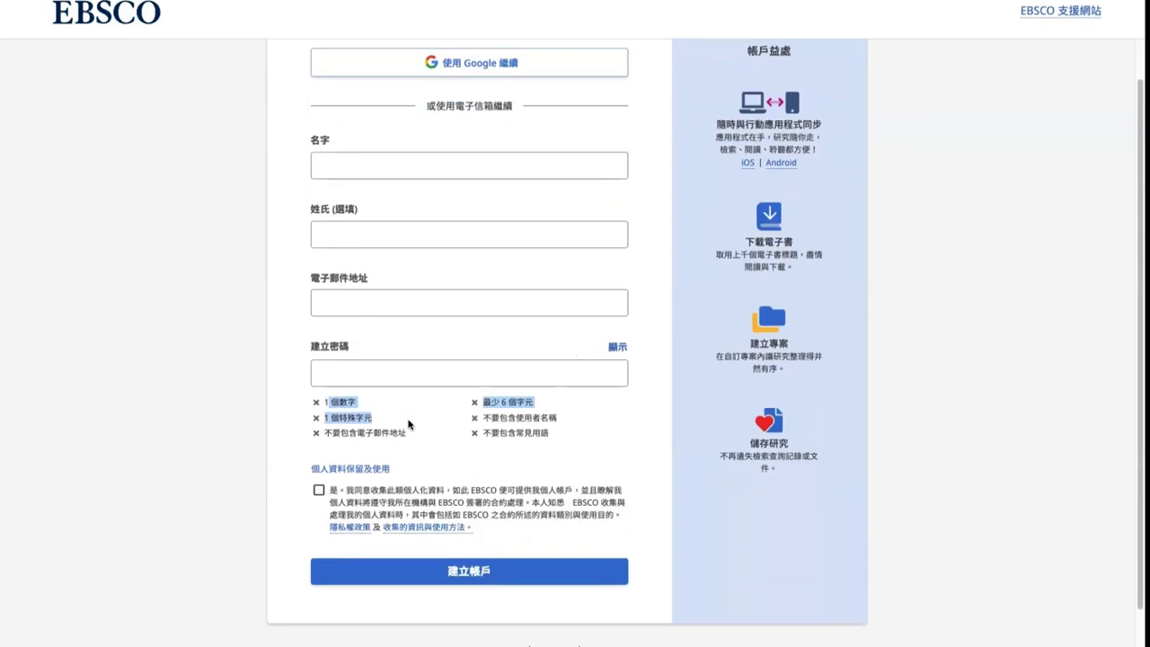
pyautogui.click(366, 373)
pyautogui.write('•••••••••')
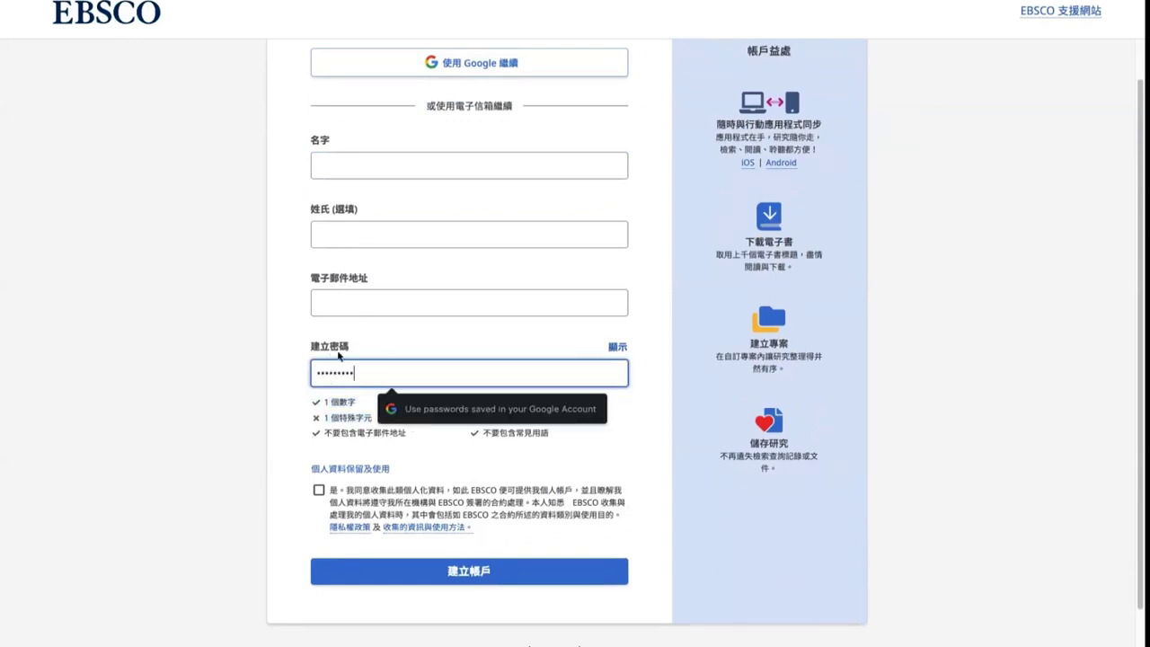
pyautogui.click(381, 352)
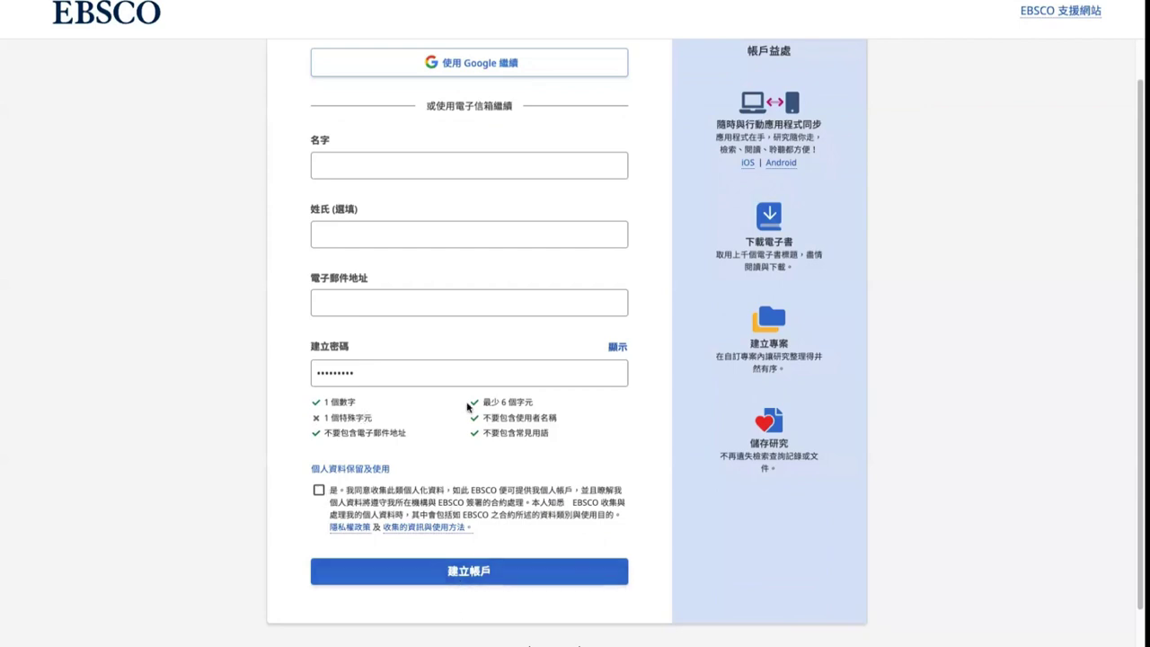
pyautogui.scroll(2, 467, 407)
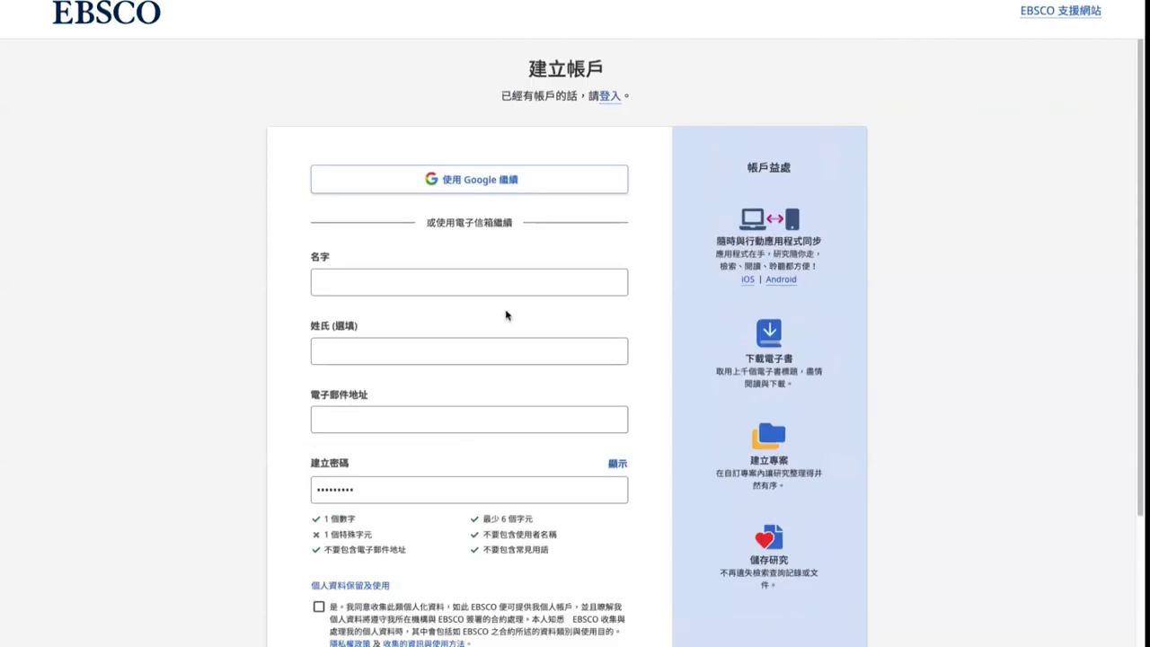
pyautogui.click(607, 97)
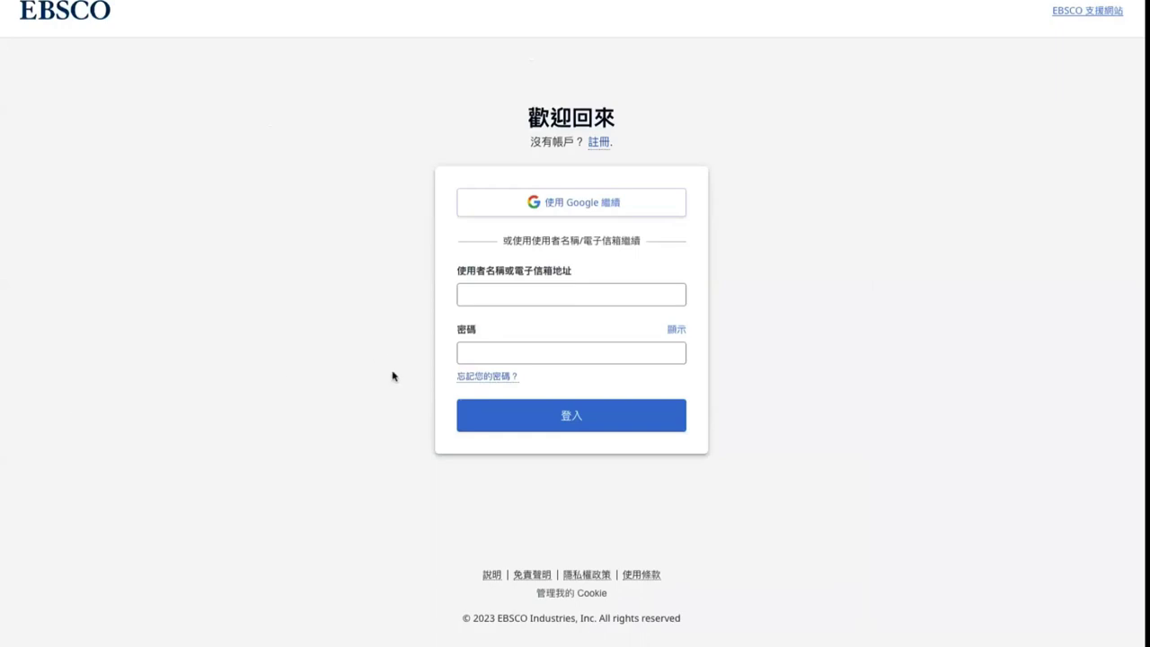
# Sign in to MyEBSCO with the account e-mail address and password
pyautogui.click(524, 293)
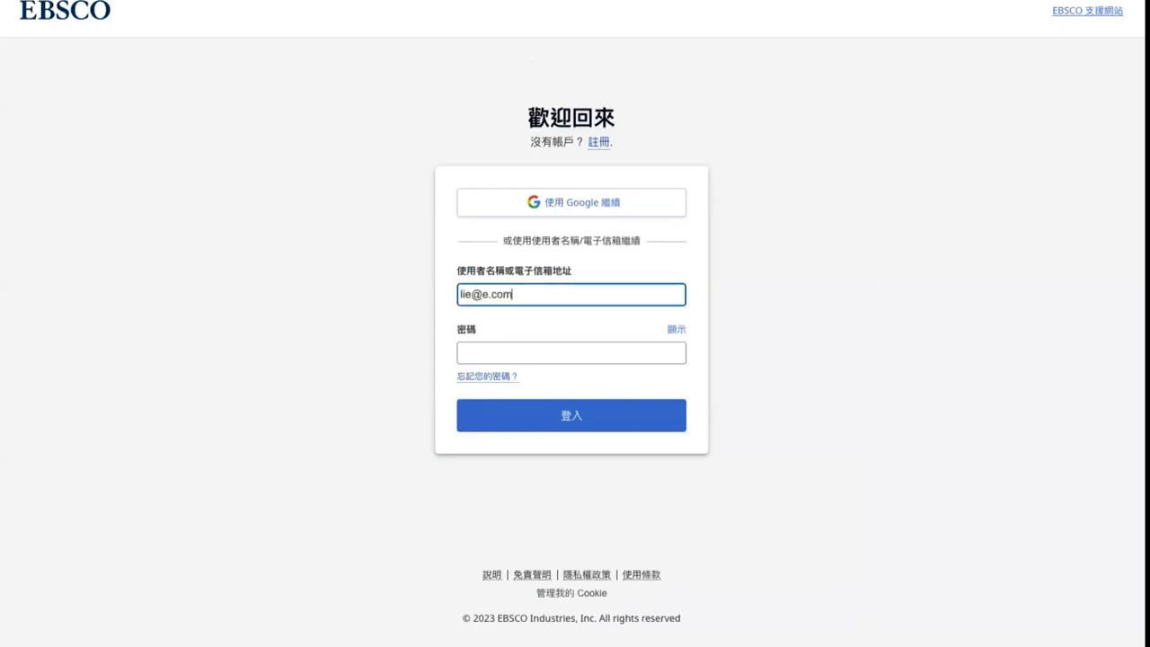
pyautogui.click(517, 355)
pyautogui.write('*******')
pyautogui.click(496, 415)
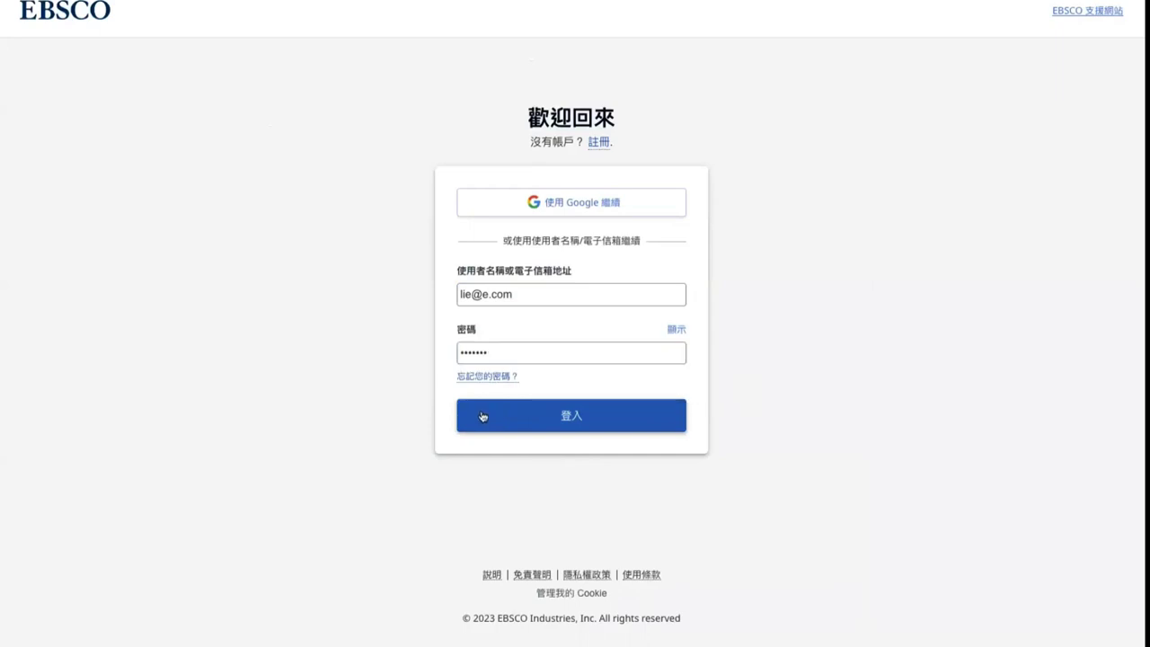
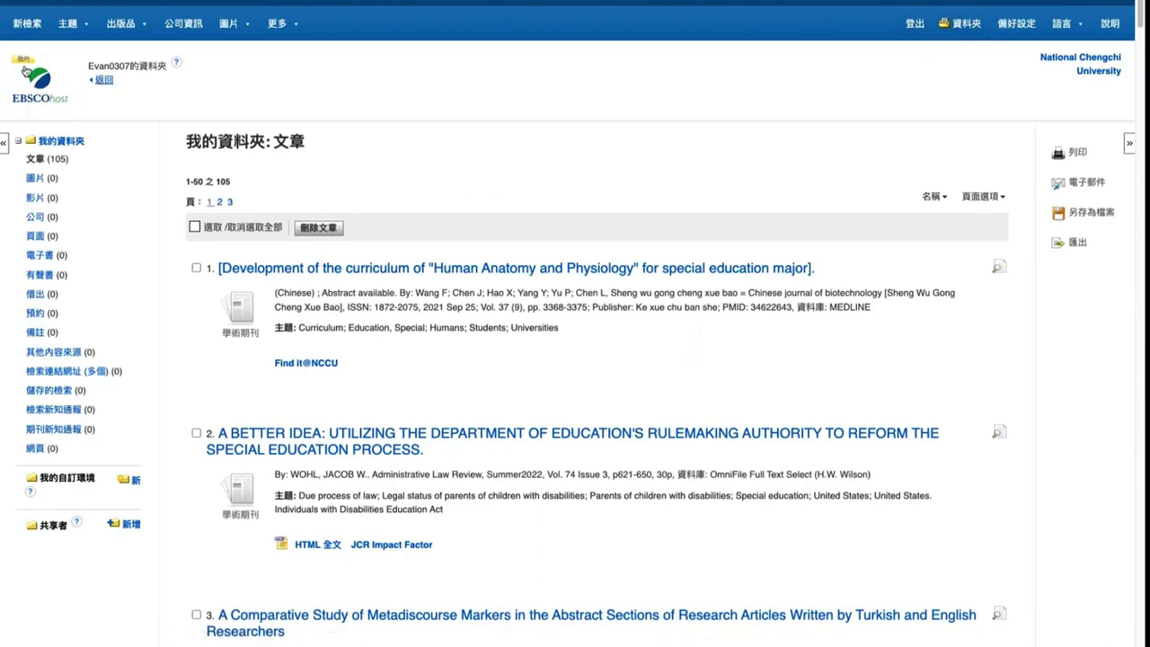
# Return to the special education results and open the saved-articles folder showing 105 articles
pyautogui.click(23, 65)
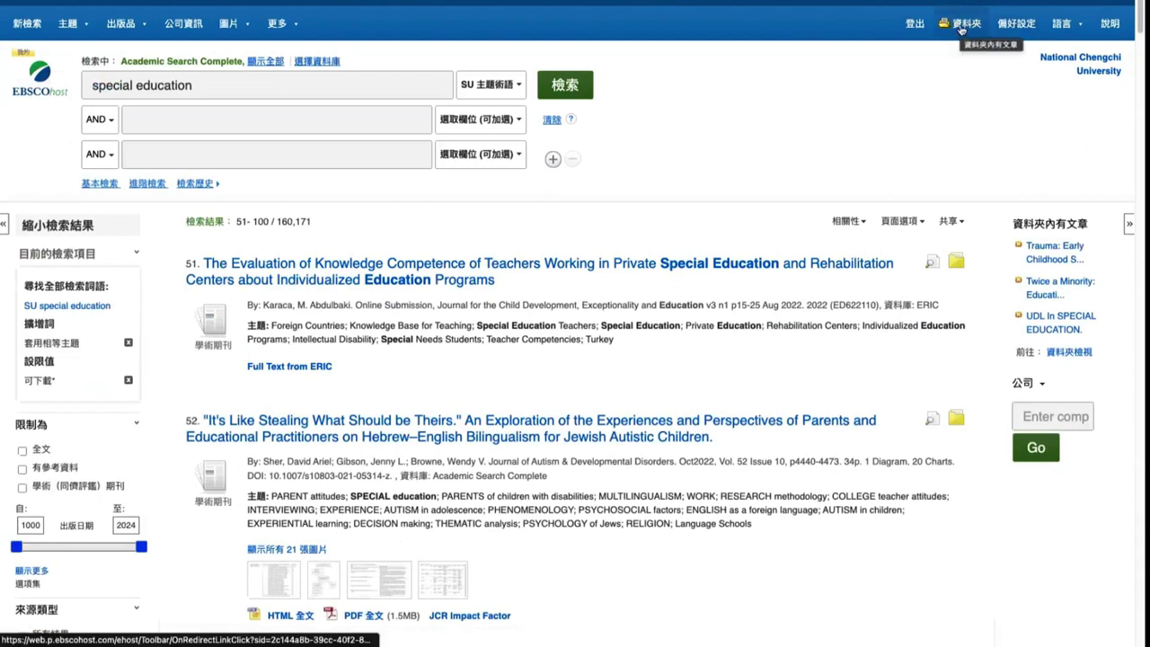
pyautogui.click(337, 120)
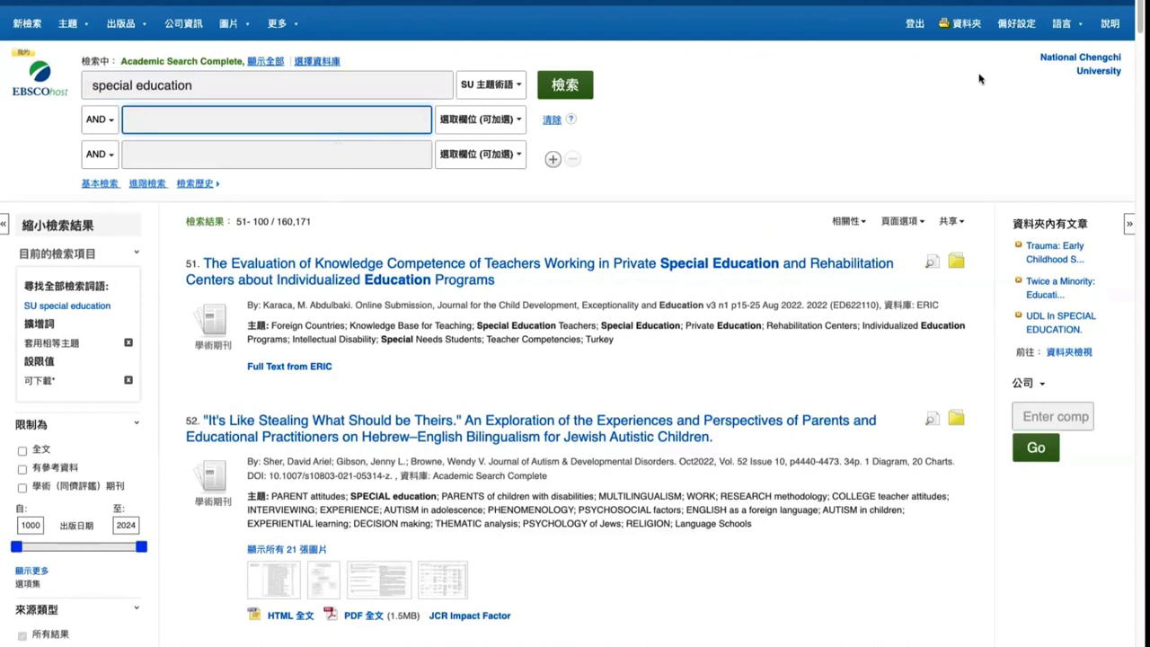
pyautogui.click(965, 27)
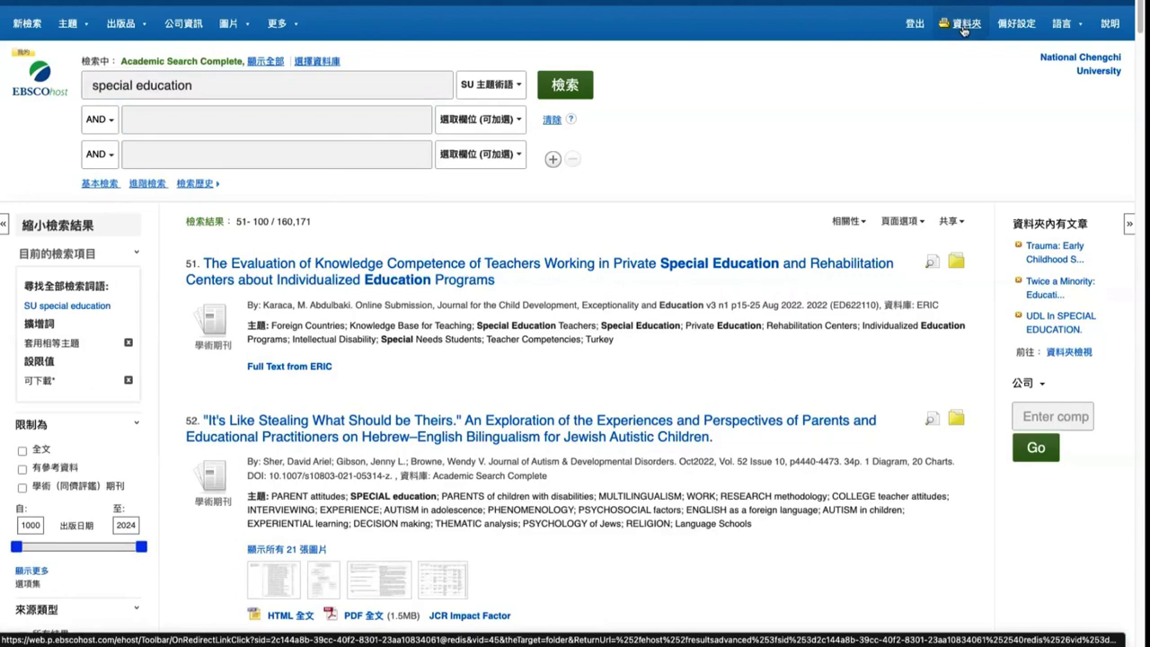
pyautogui.click(963, 27)
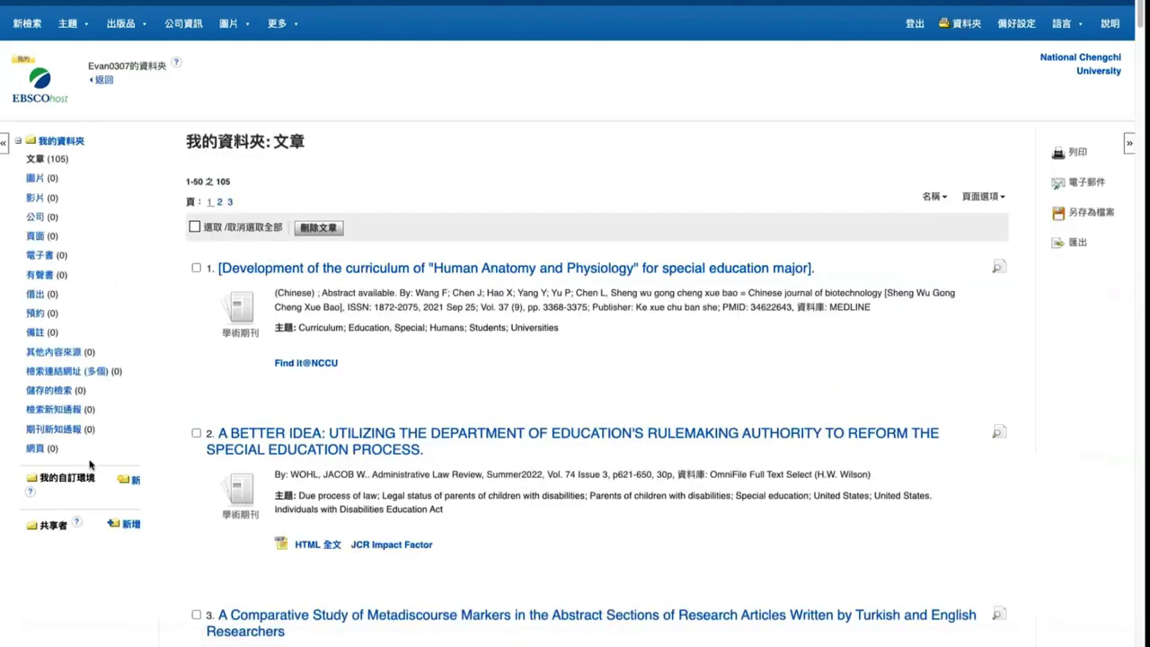
pyautogui.moveTo(40, 482); pyautogui.dragTo(103, 483)
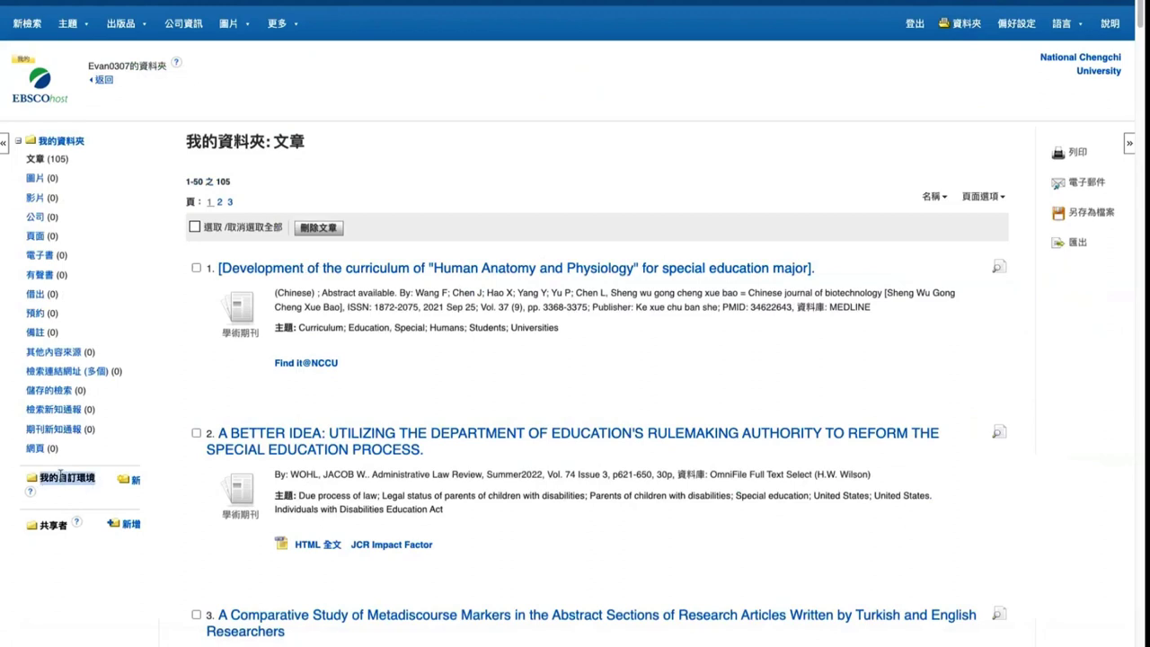
pyautogui.click(61, 483)
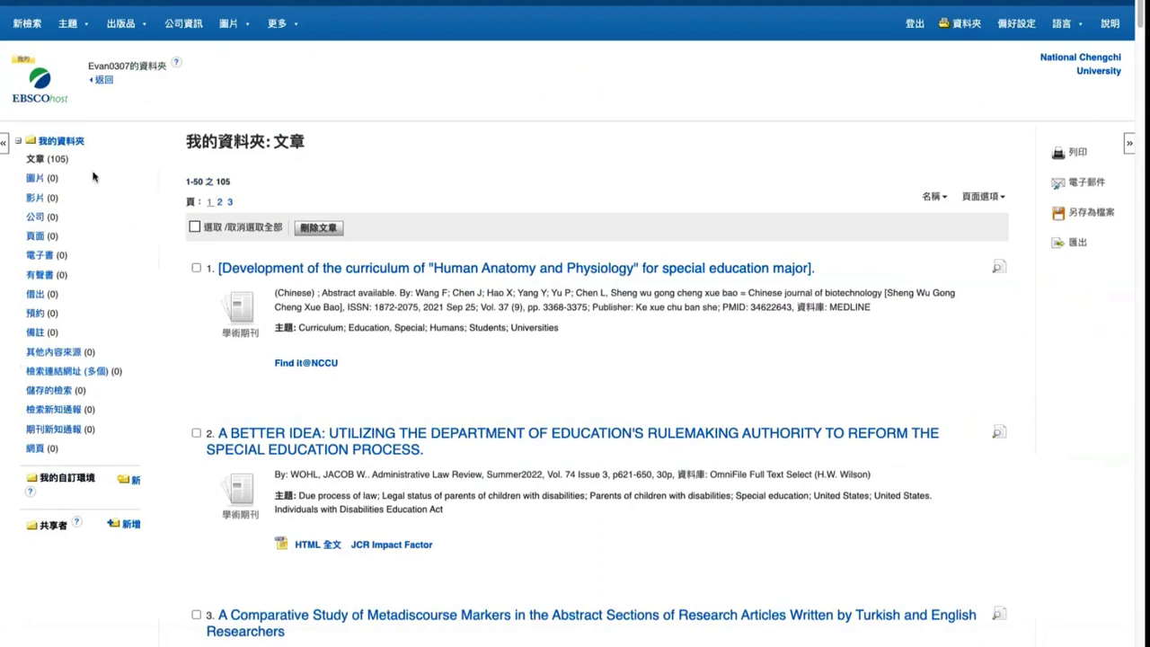
pyautogui.doubleClick(51, 158)
pyautogui.tripleClick(36, 160)
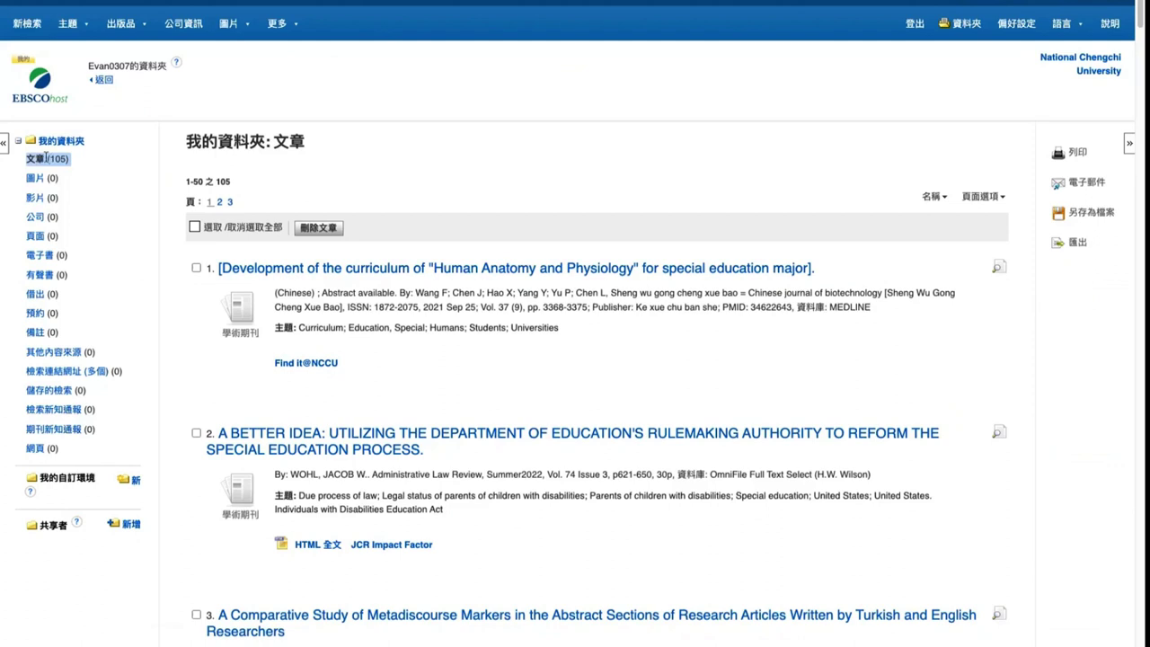
pyautogui.click(60, 158)
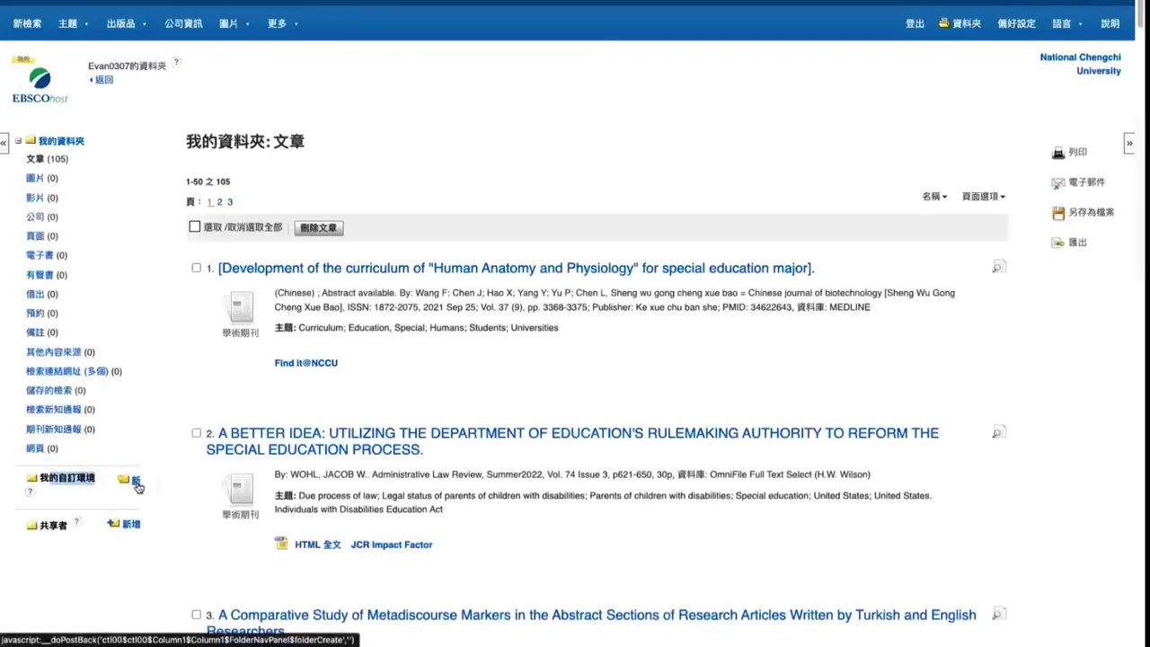
# Add a new personal folder named 文獻探討 and save it
pyautogui.click(132, 481)
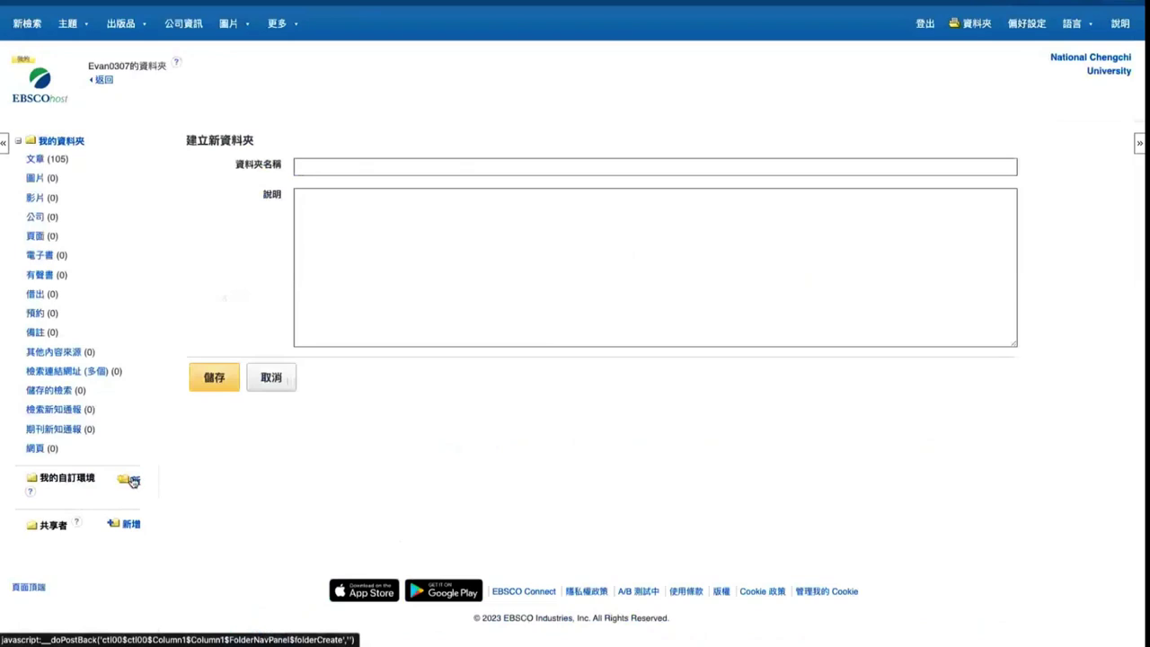
pyautogui.click(318, 162)
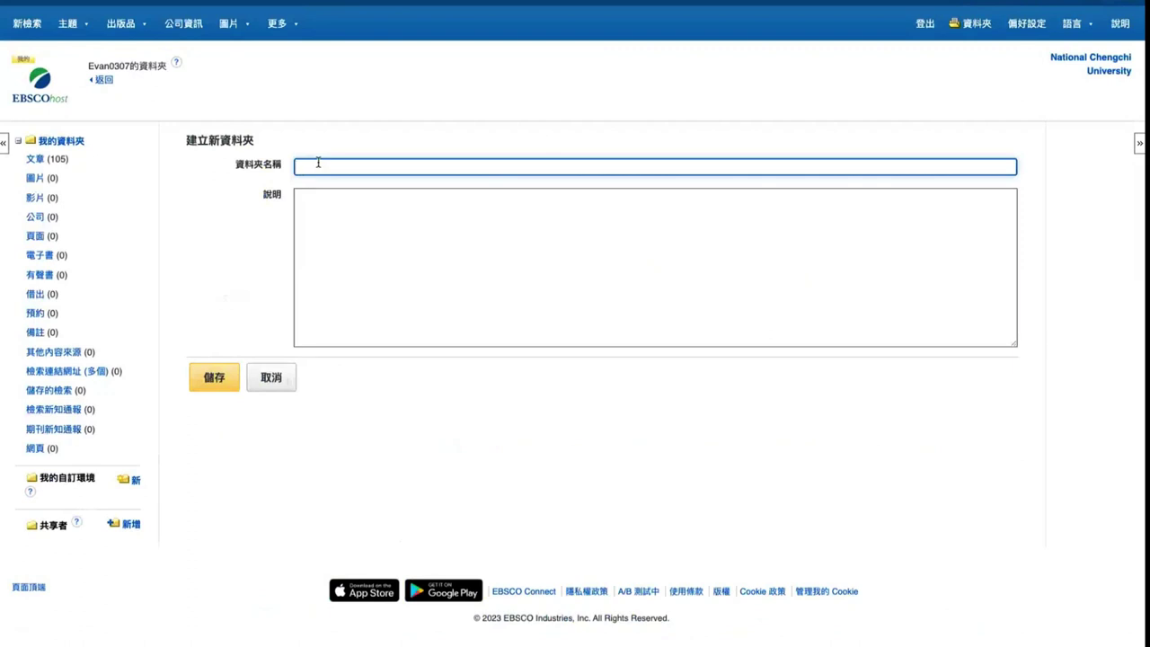
pyautogui.write('NNS')
pyautogui.press('BackSpace')
pyautogui.press('BackSpace')
pyautogui.press('BackSpace')
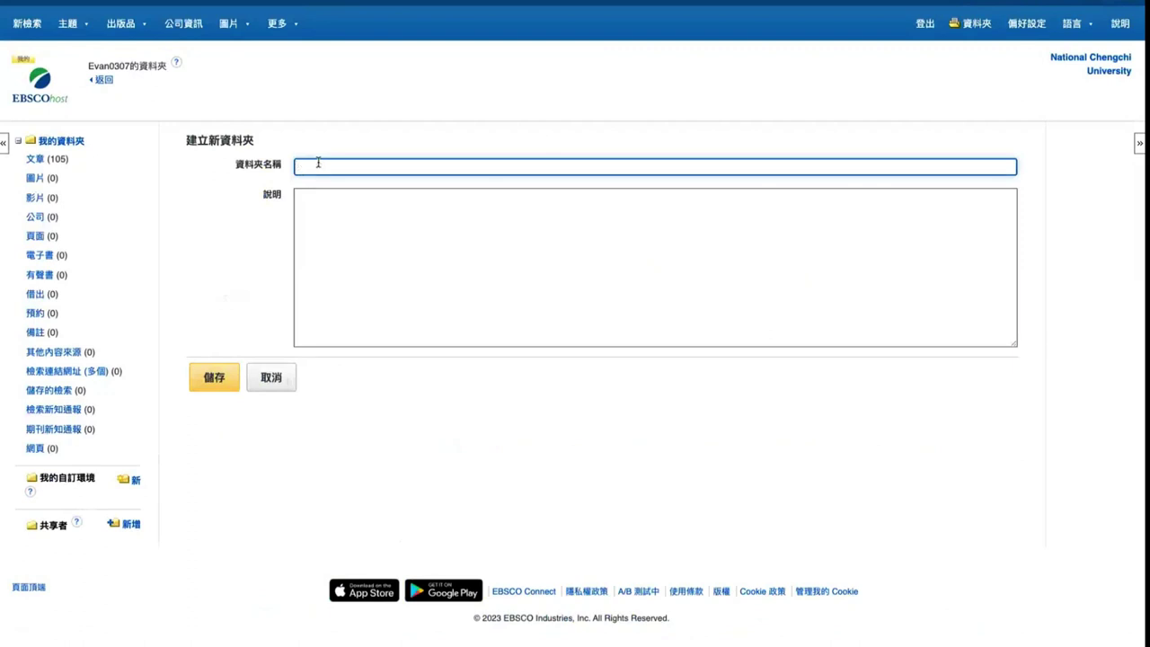
pyautogui.write('ㄓ')
pyautogui.write('獻探討')
pyautogui.click(386, 192)
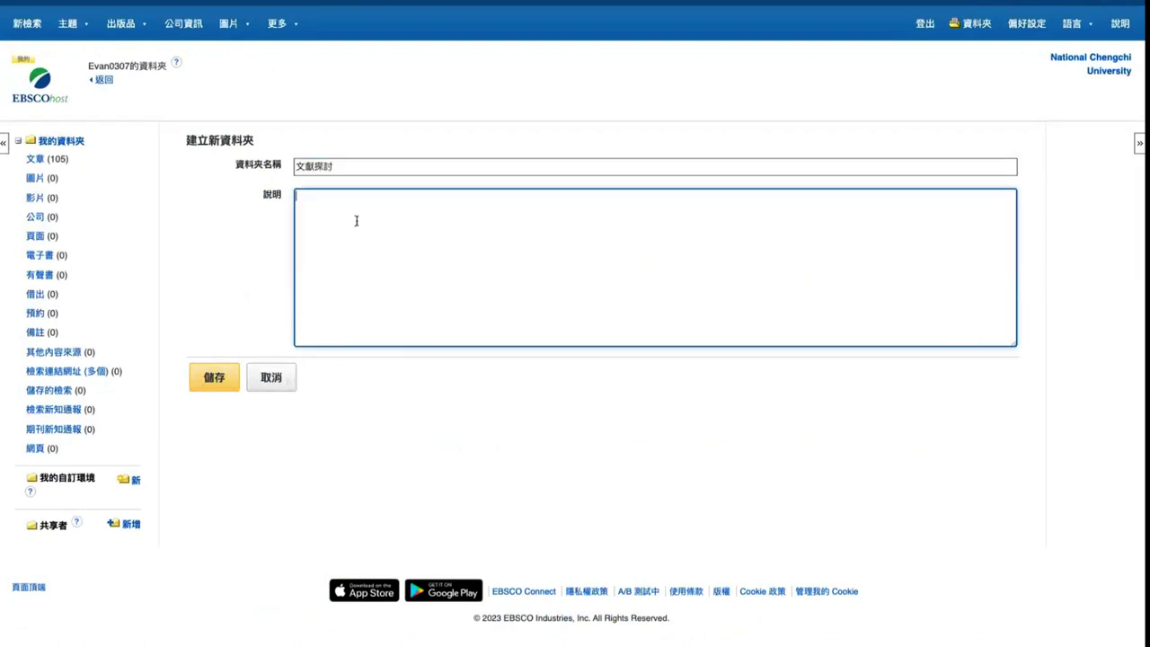
pyautogui.click(205, 377)
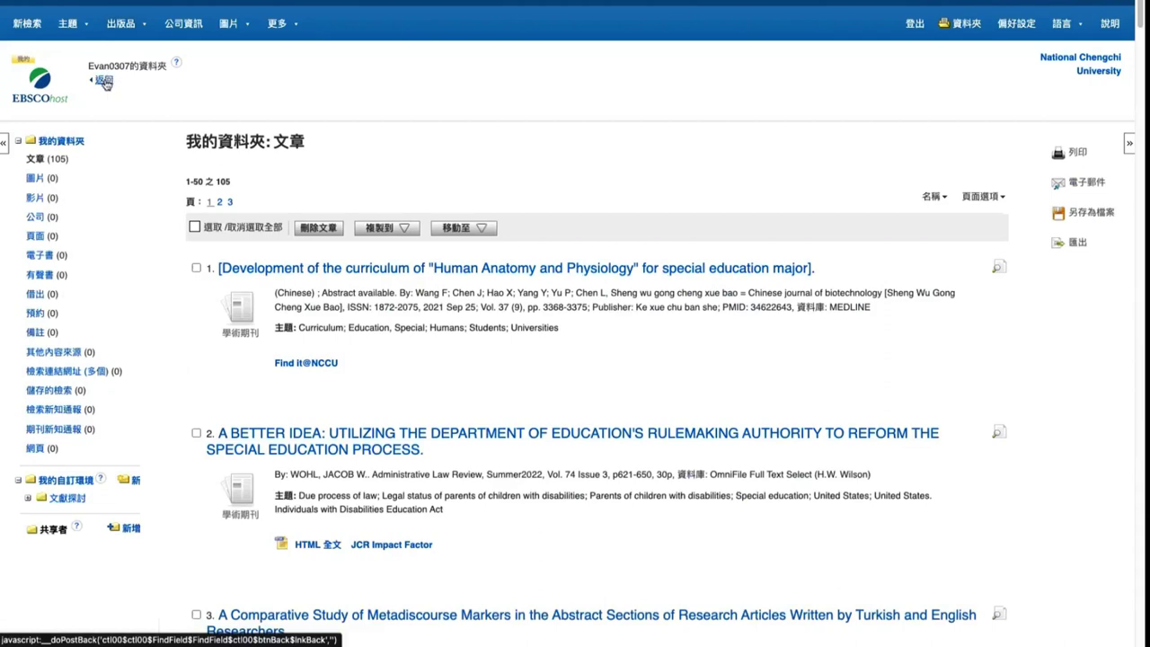
pyautogui.click(104, 80)
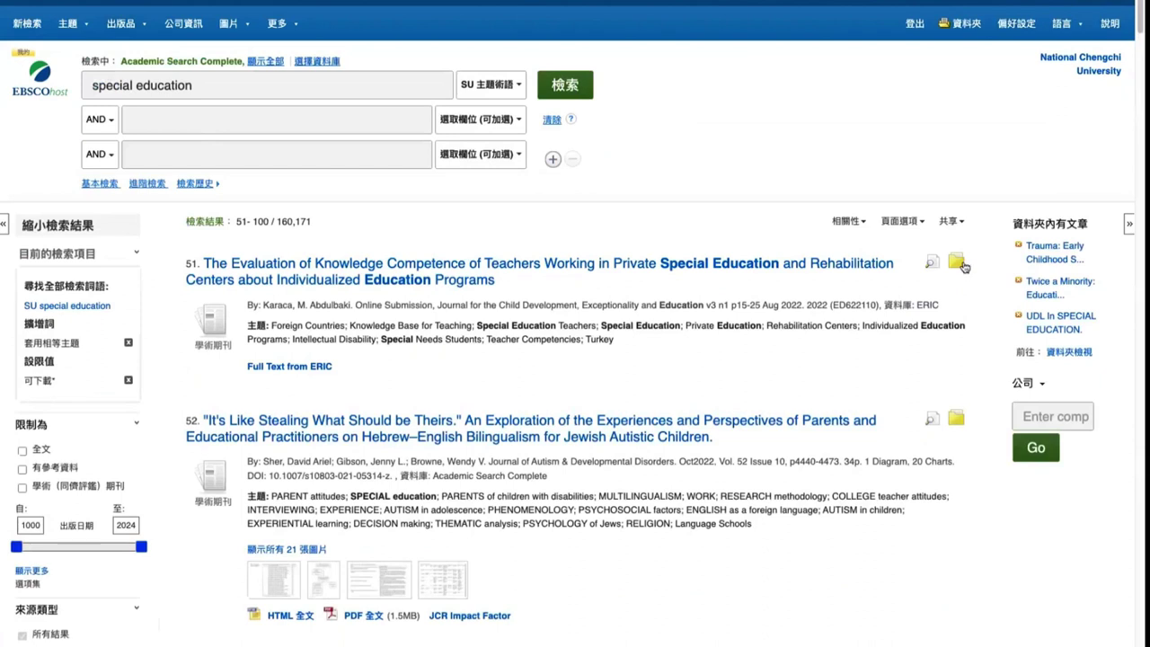
pyautogui.moveTo(958, 270)
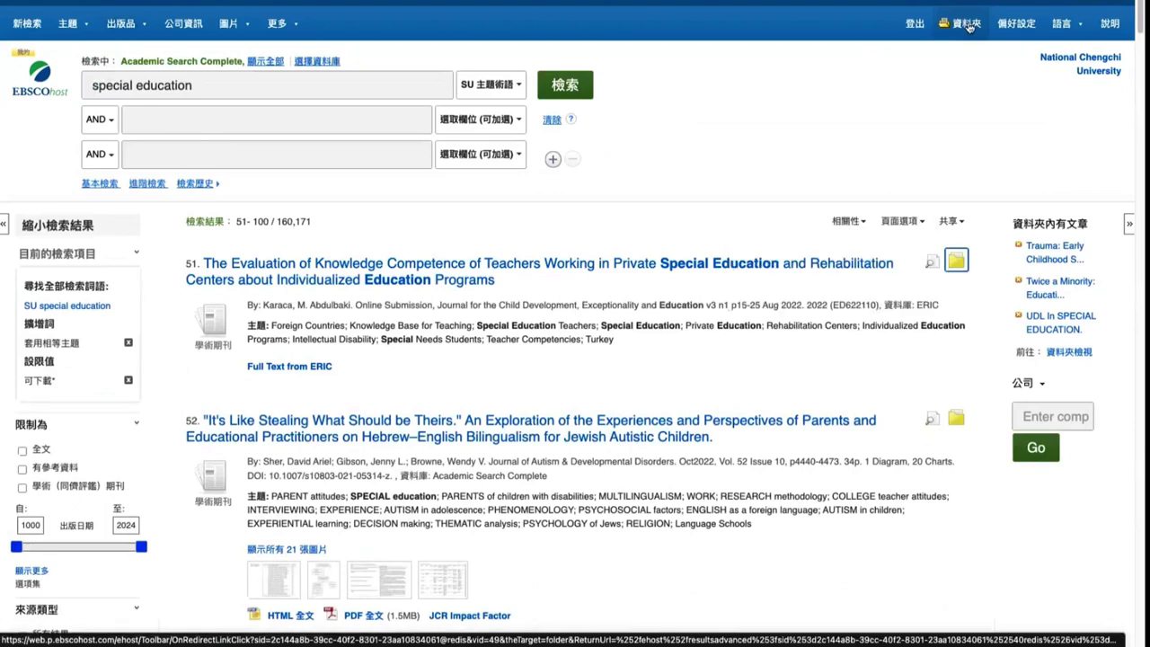
pyautogui.click(969, 25)
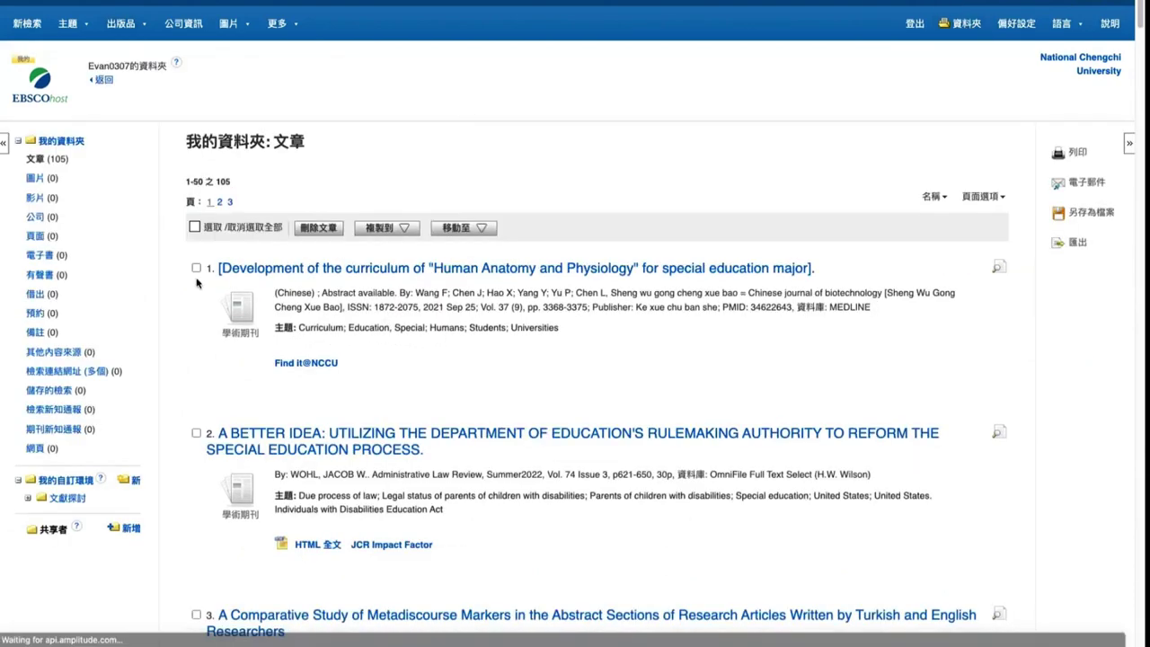
pyautogui.scroll(-1, 141, 350)
pyautogui.scroll(1, 66, 433)
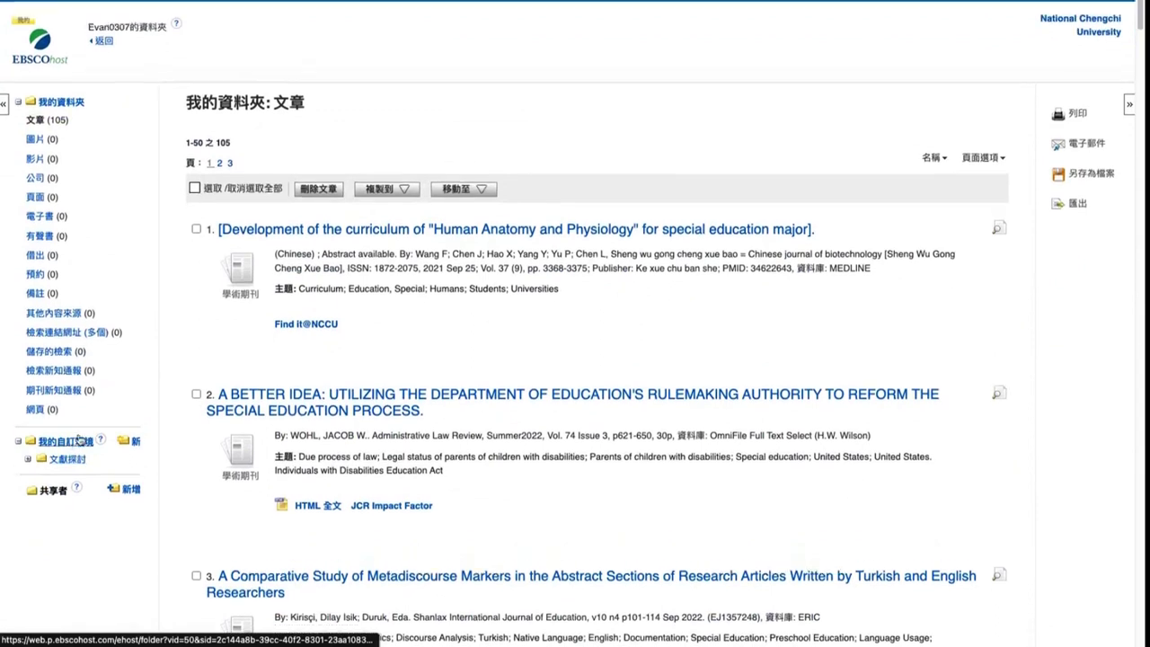
pyautogui.tripleClick(48, 127)
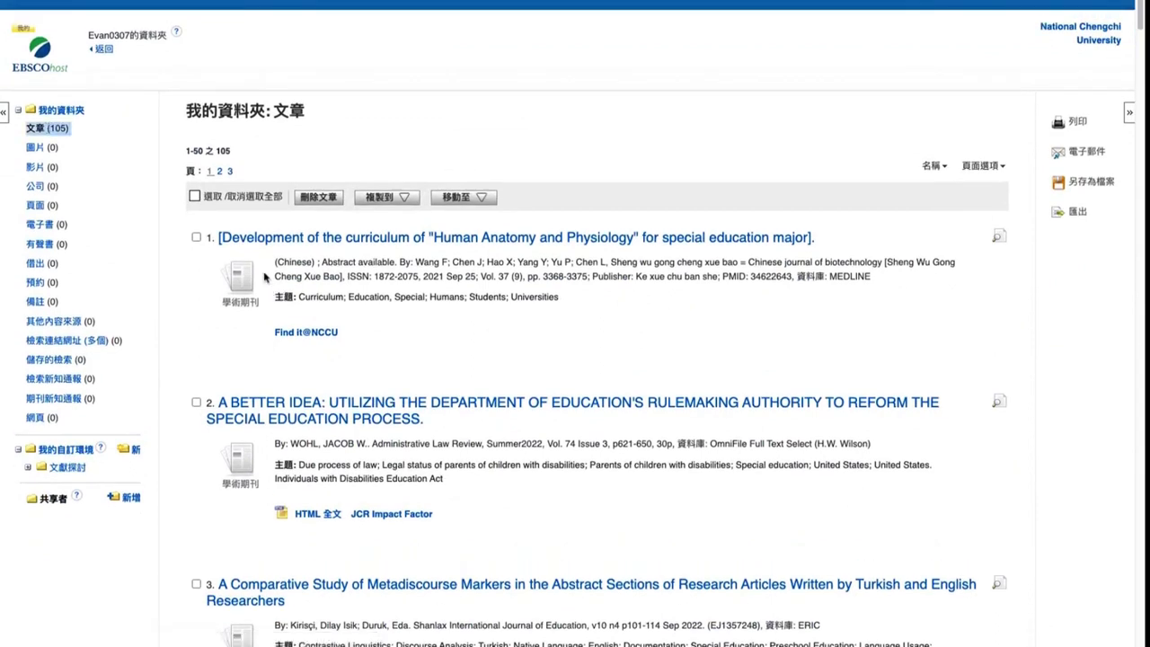
# Select all saved articles and move them from My Folder into 文獻探討
pyautogui.click(195, 197)
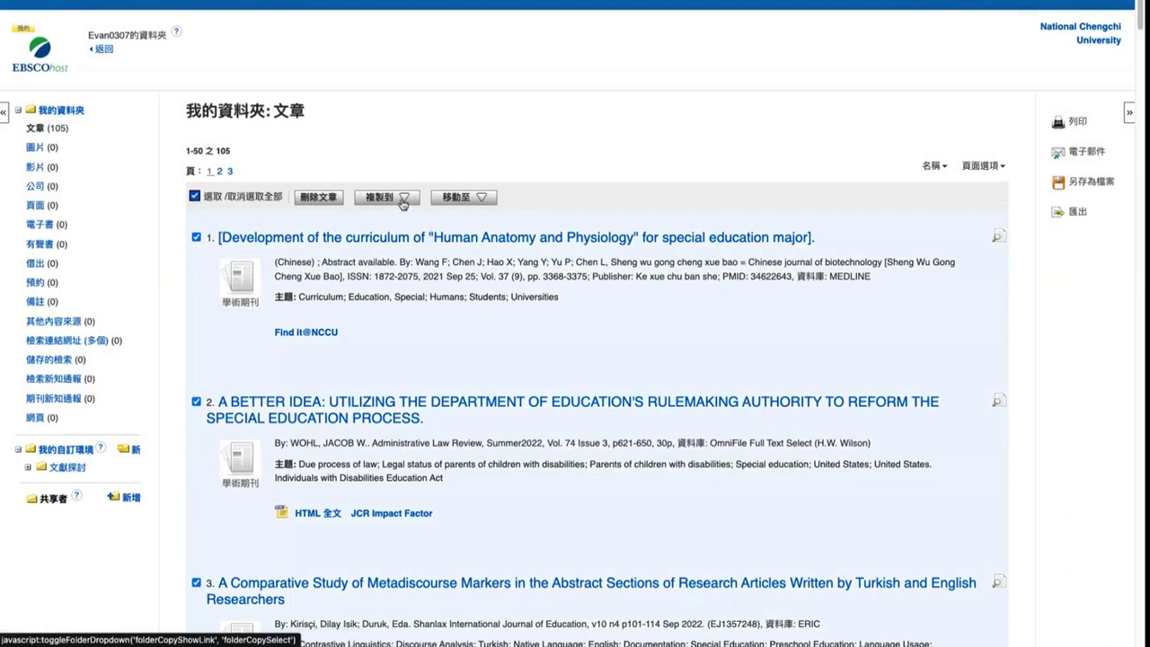
pyautogui.click(403, 204)
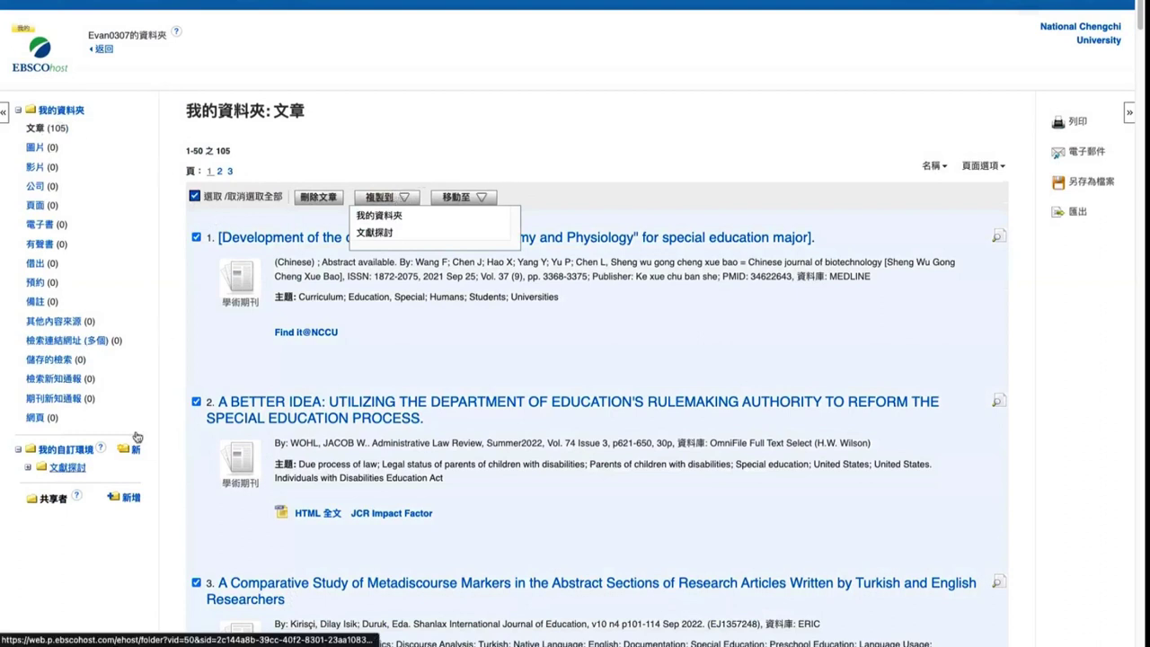
pyautogui.click(481, 199)
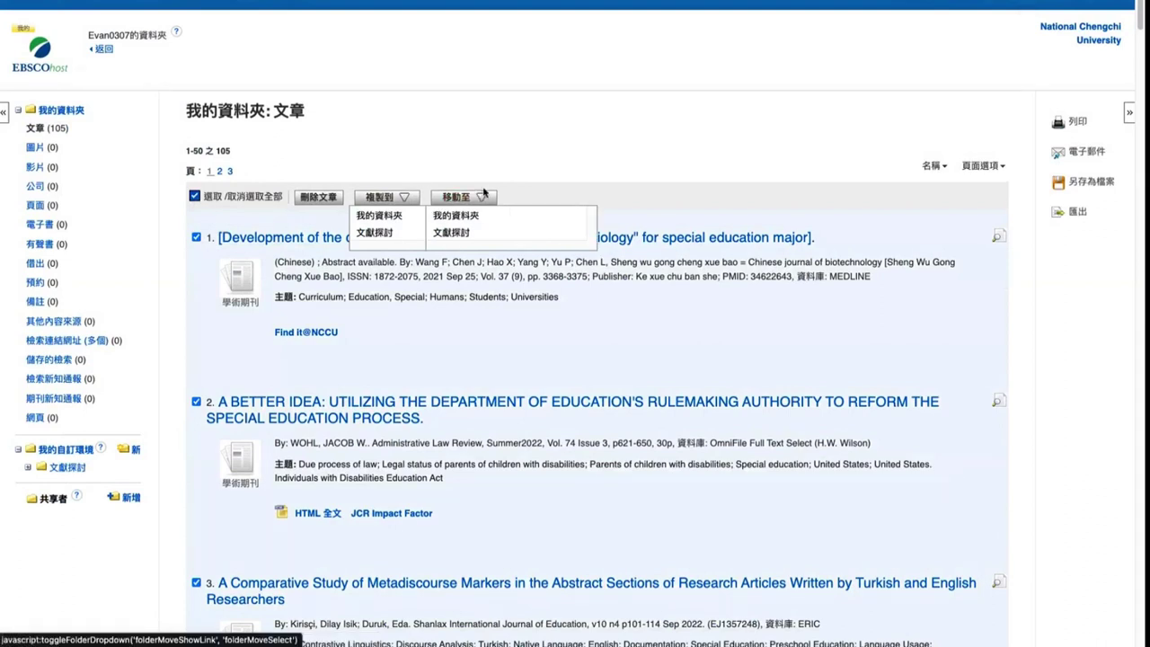
pyautogui.click(403, 198)
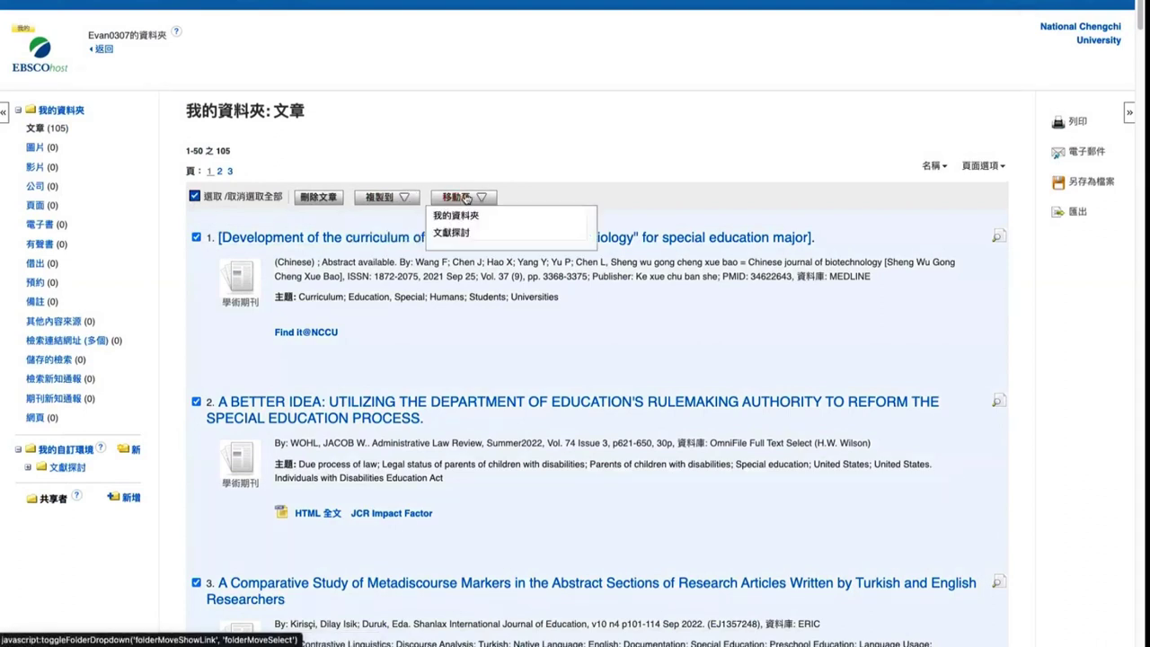
pyautogui.click(457, 234)
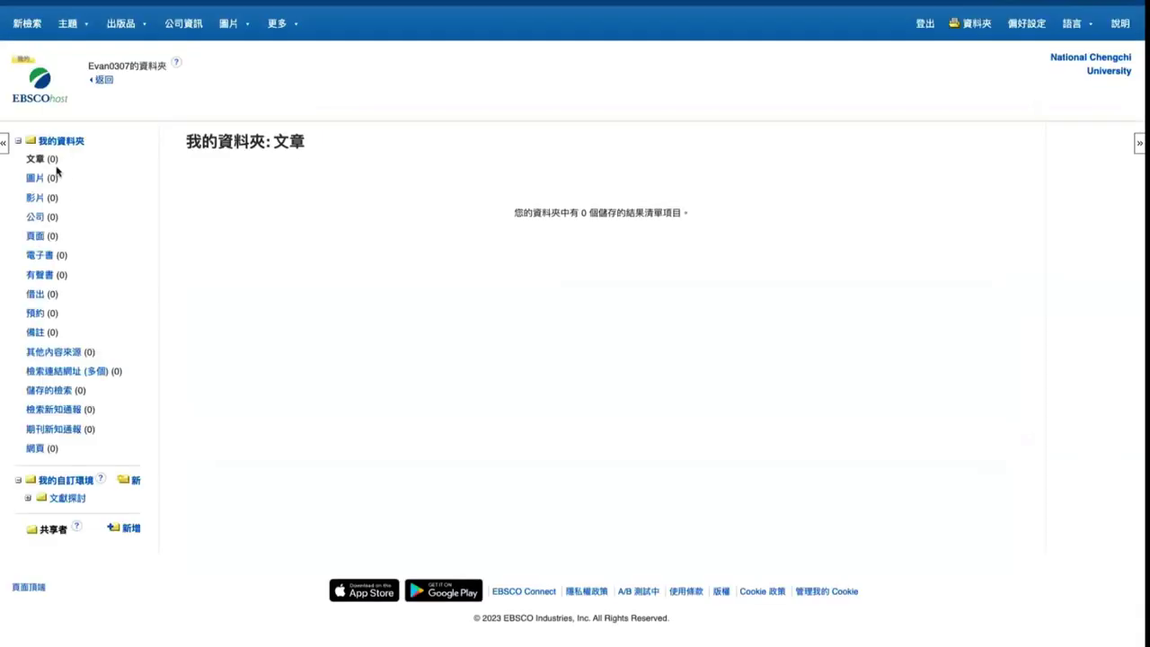
# Expand 文獻探討, list its 105 articles, and tick select-all
pyautogui.click(72, 501)
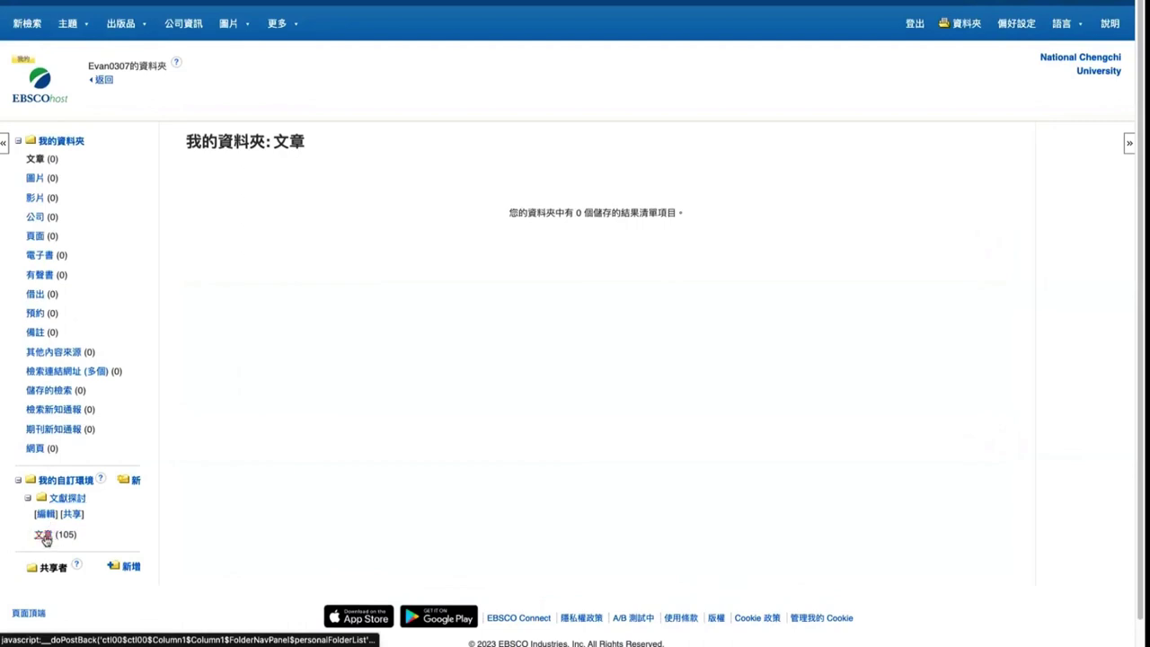
pyautogui.click(42, 536)
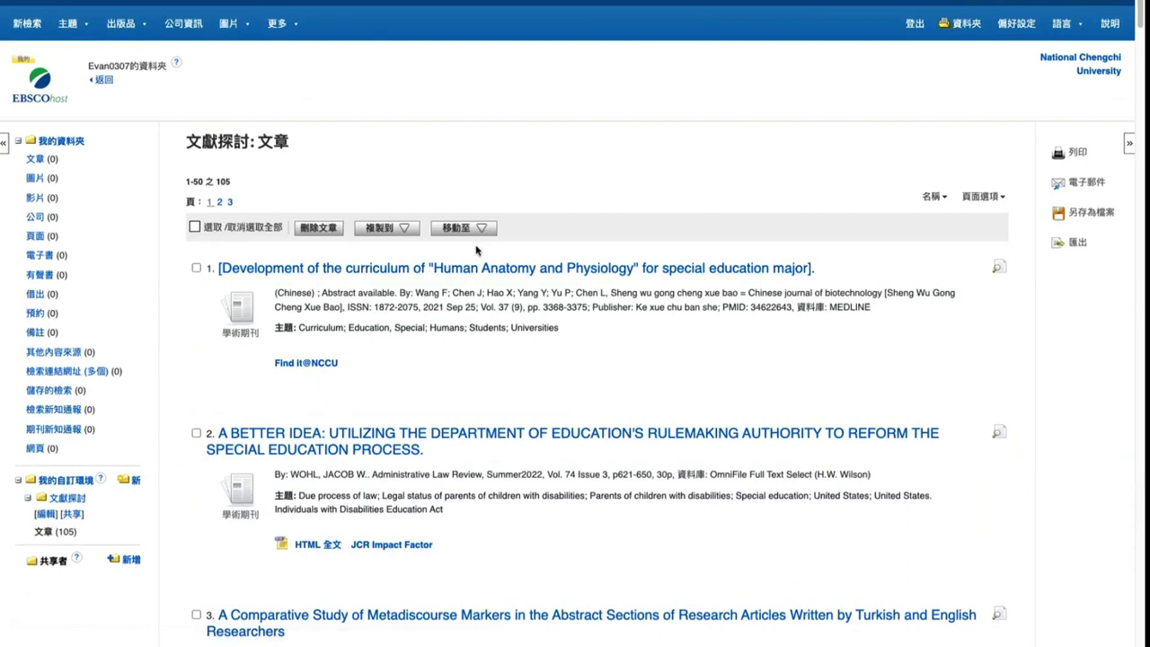
pyautogui.click(194, 228)
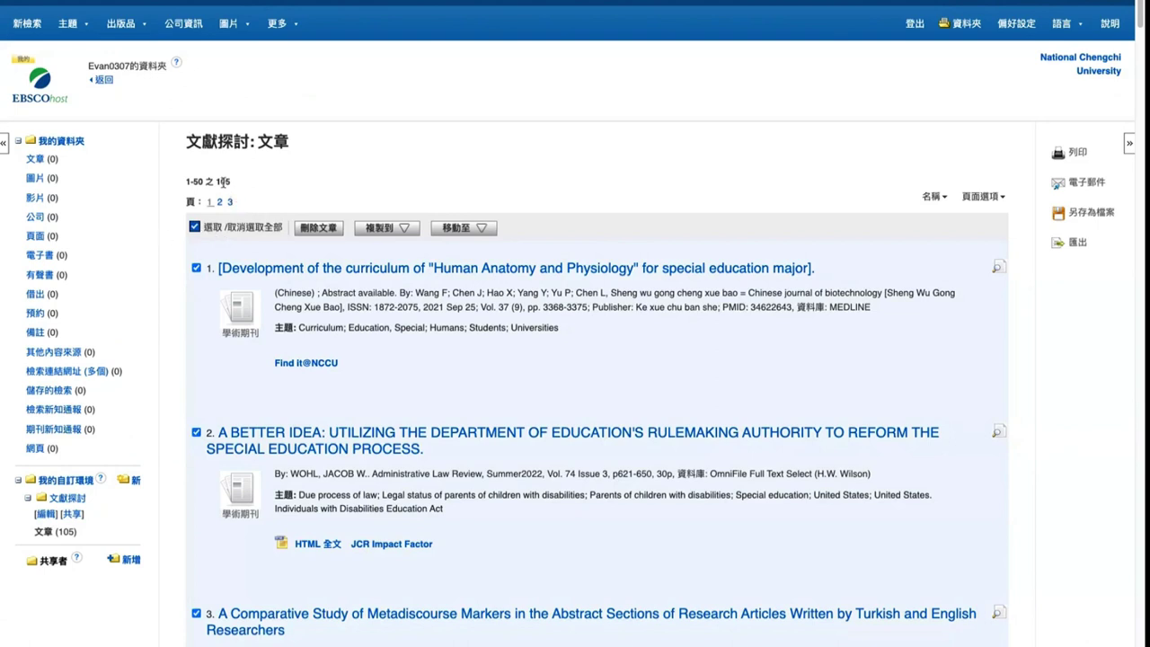
# Open the email form and fill the recipient with an edited copy of the sender address
pyautogui.click(1086, 183)
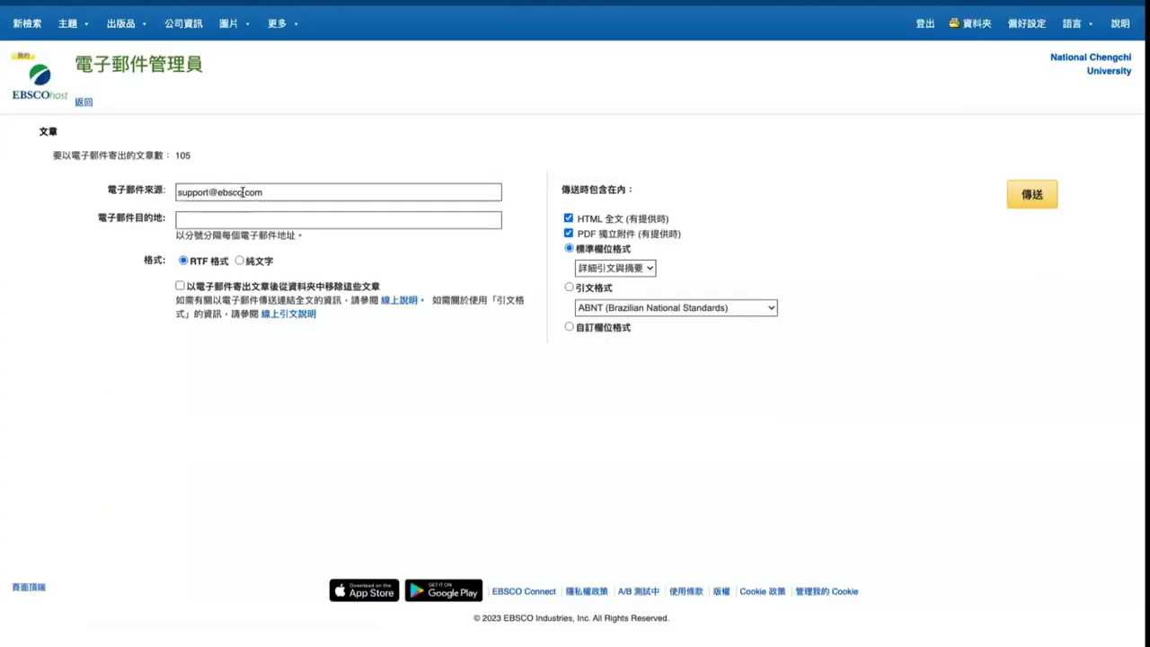
pyautogui.tripleClick(242, 192)
pyautogui.hotkey('ctrl', 'c')
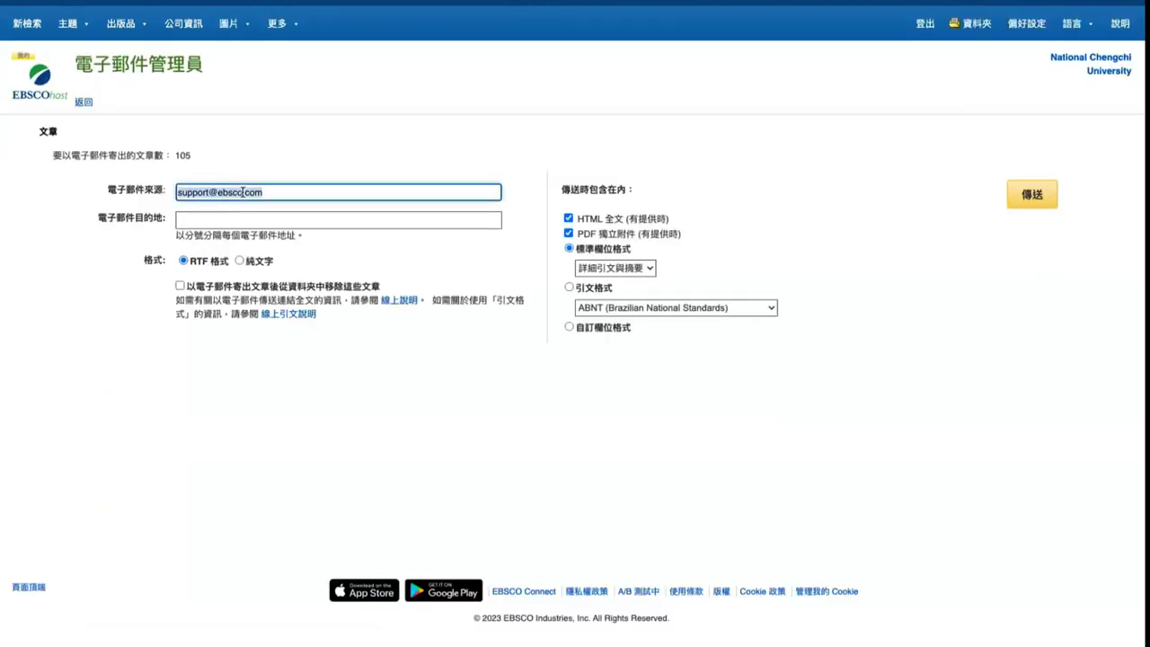
pyautogui.click(243, 220)
pyautogui.hotkey('ctrl', 'v')
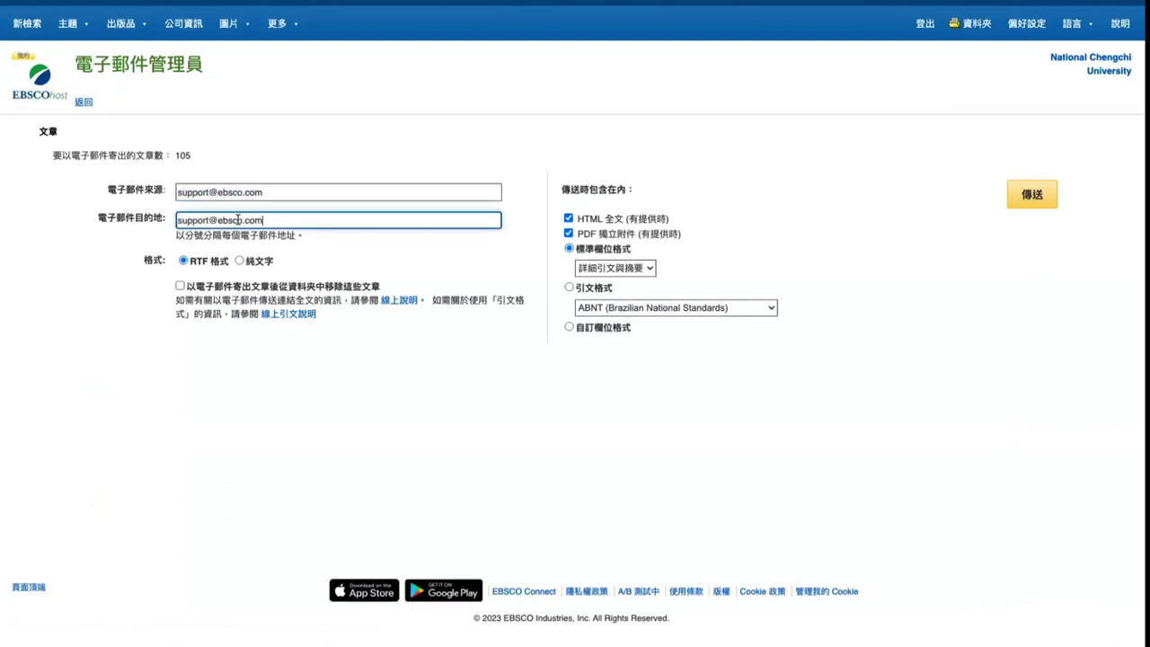
pyautogui.click(239, 220)
pyautogui.press('BackSpace')
pyautogui.press('BackSpace')
# Choose APA 7th edition citation format, send, and return to the folder
pyautogui.click(600, 290)
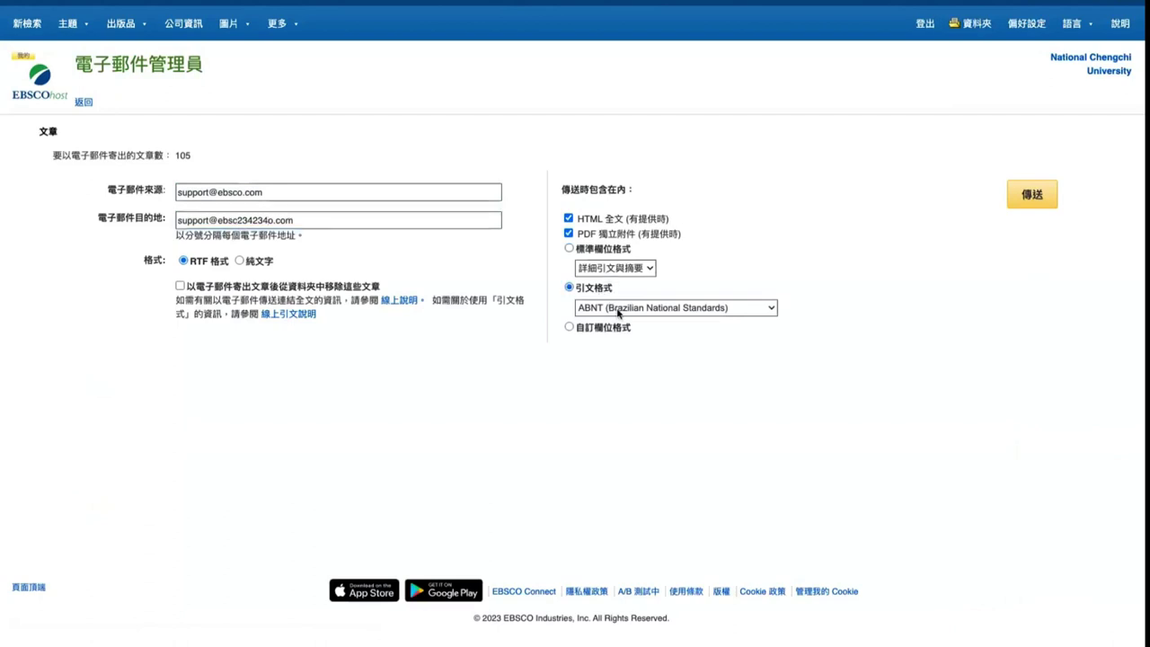
pyautogui.click(619, 308)
pyautogui.click(596, 337)
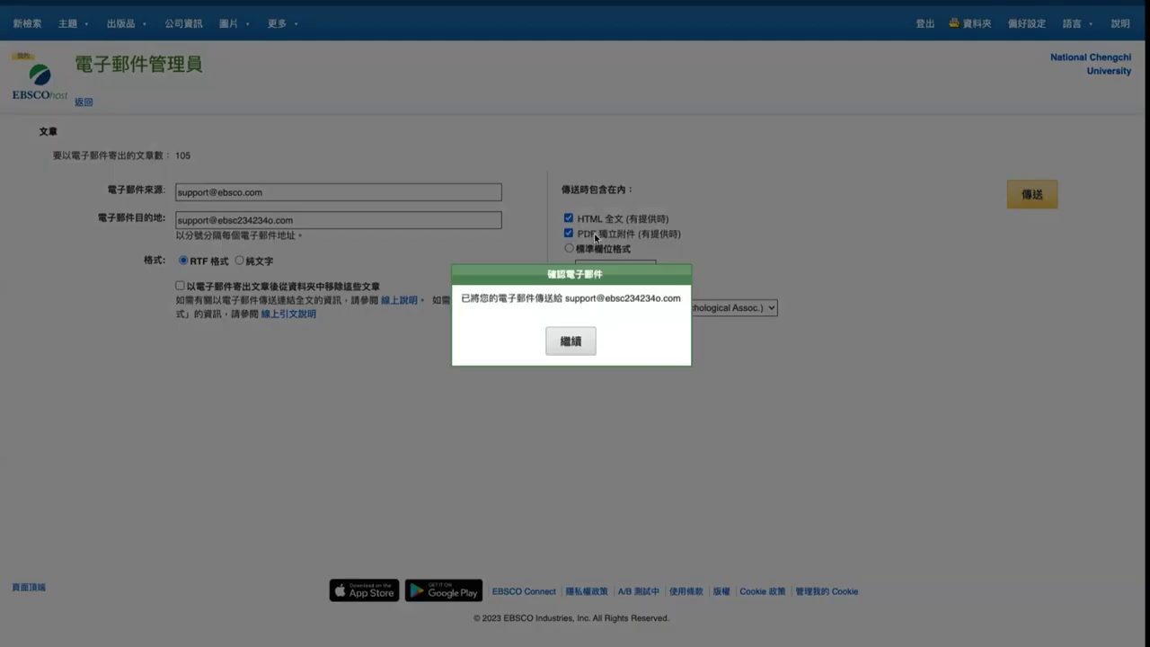
pyautogui.click(573, 345)
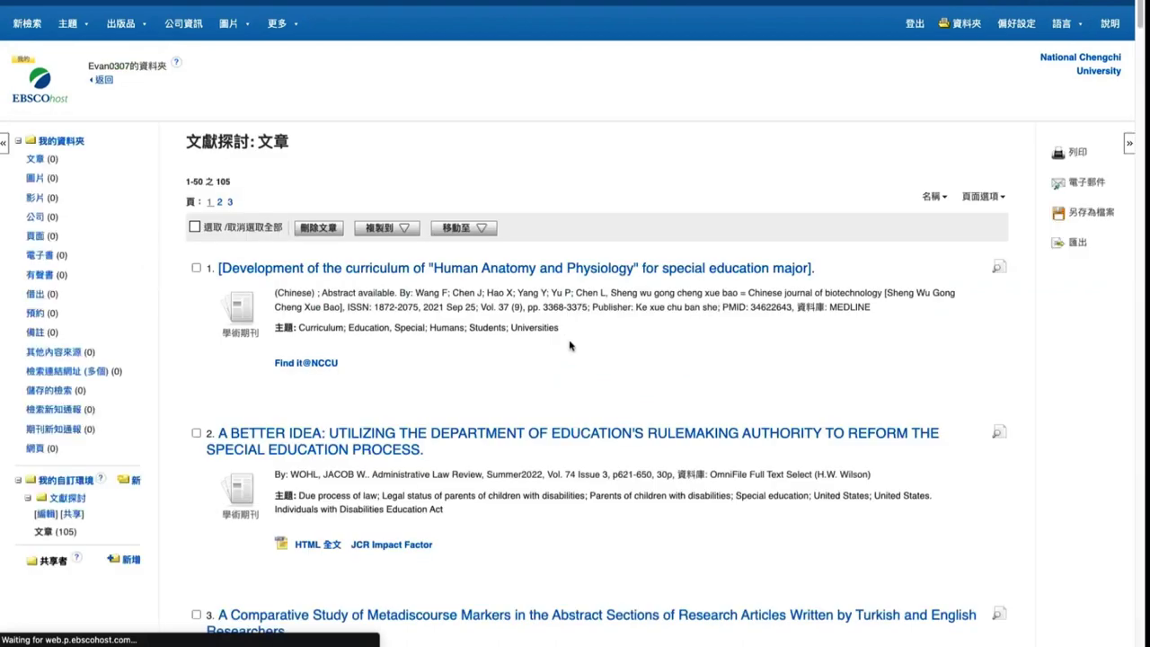
# Scroll back to the top of 文獻探討 and tick select-all for its 105 articles
pyautogui.scroll(-3, 383, 358)
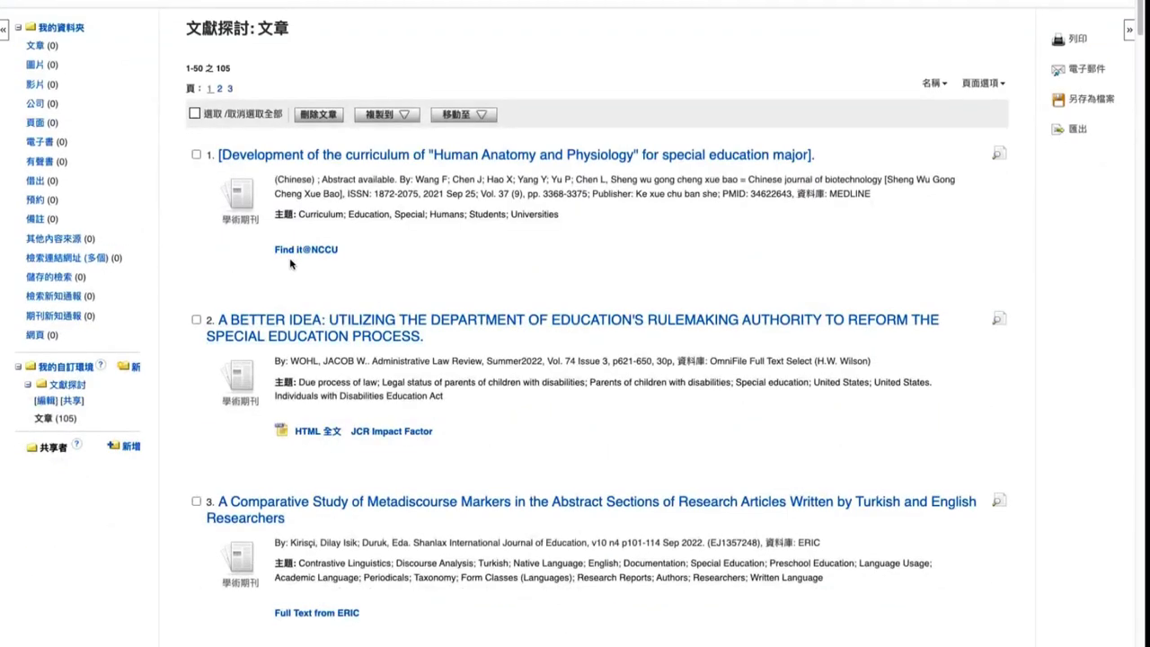
pyautogui.scroll(1, 292, 261)
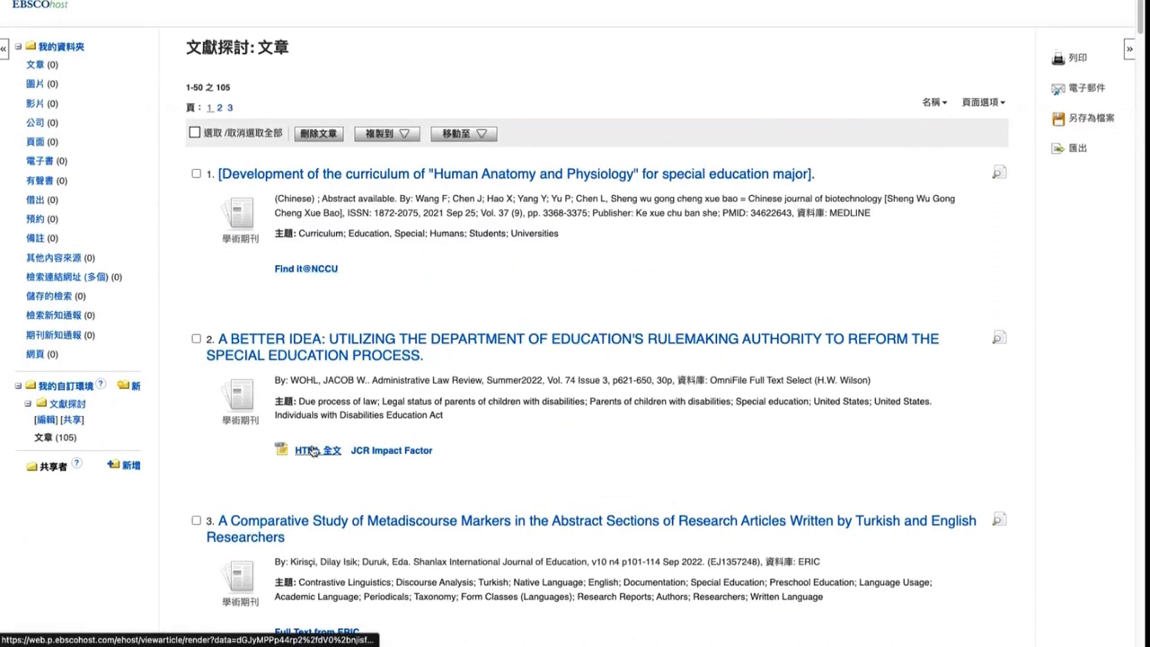
pyautogui.scroll(3, 252, 359)
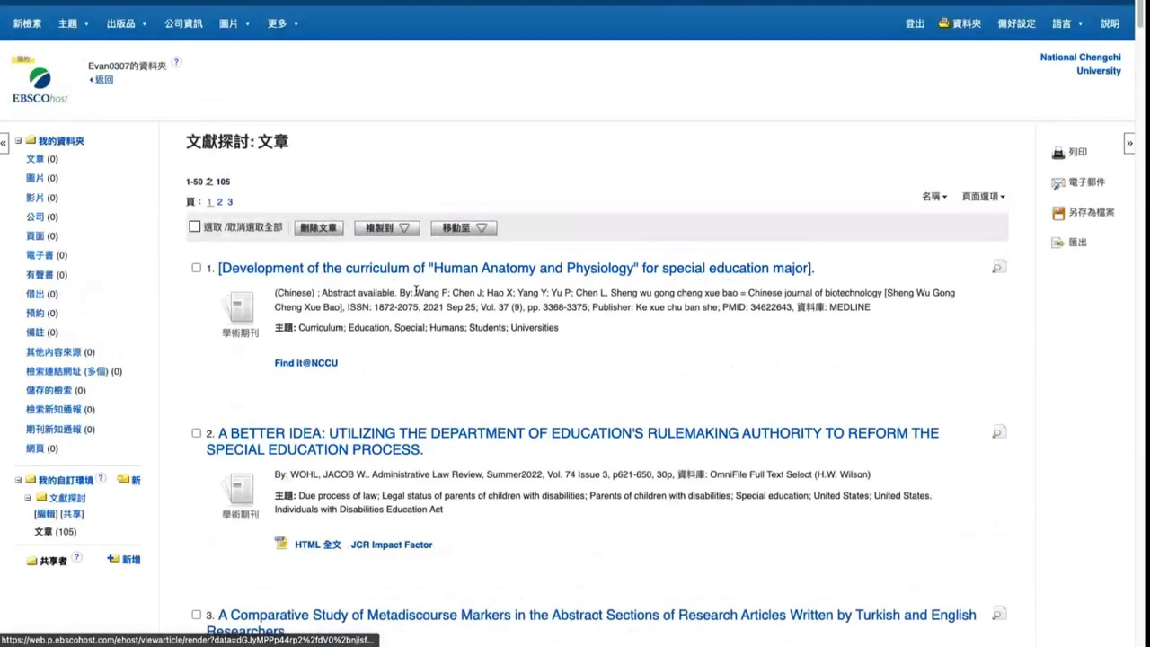
pyautogui.click(194, 226)
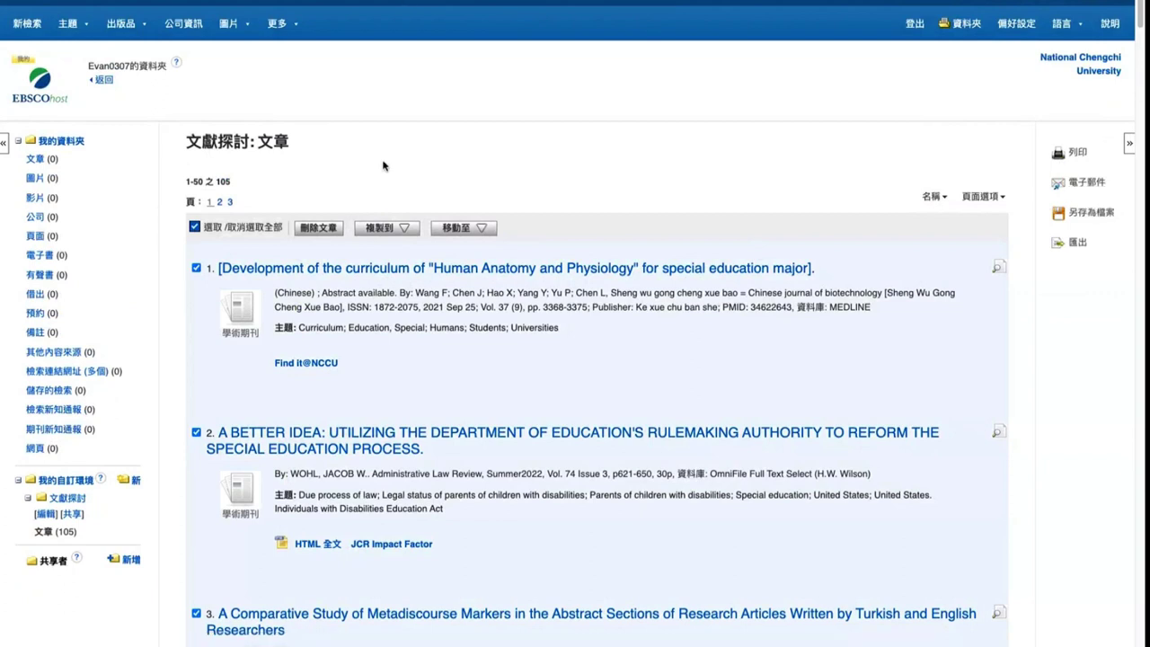
# Export the 105 selected articles from Export Manager as a CSV download
pyautogui.click(1077, 243)
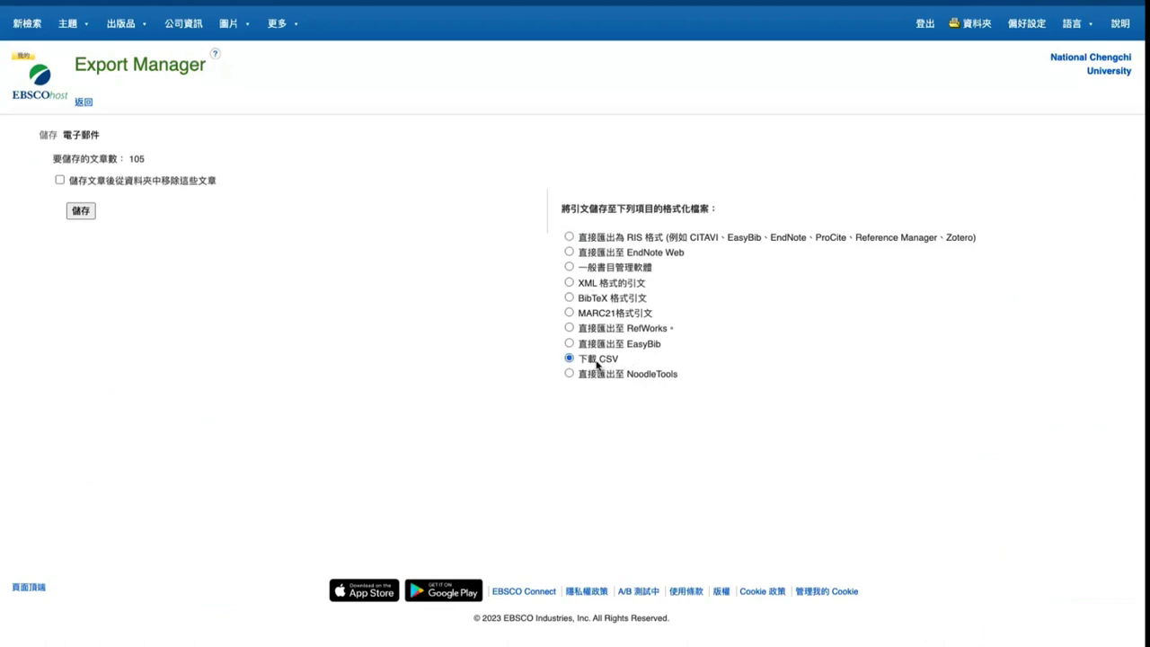
pyautogui.click(81, 212)
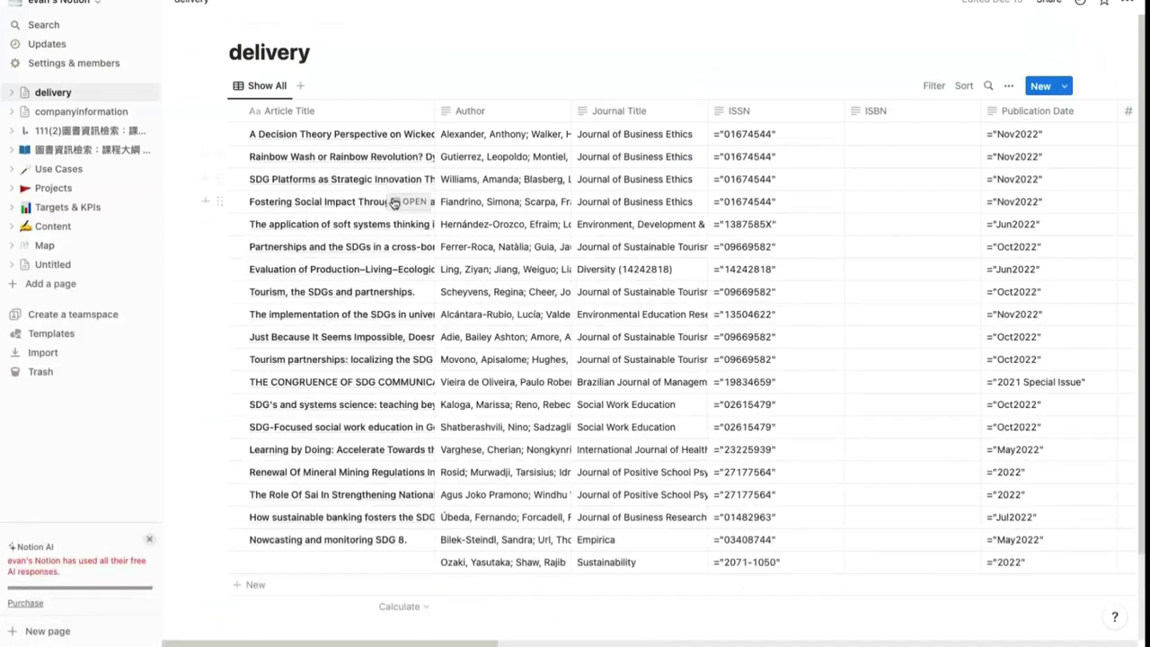
pyautogui.click(45, 353)
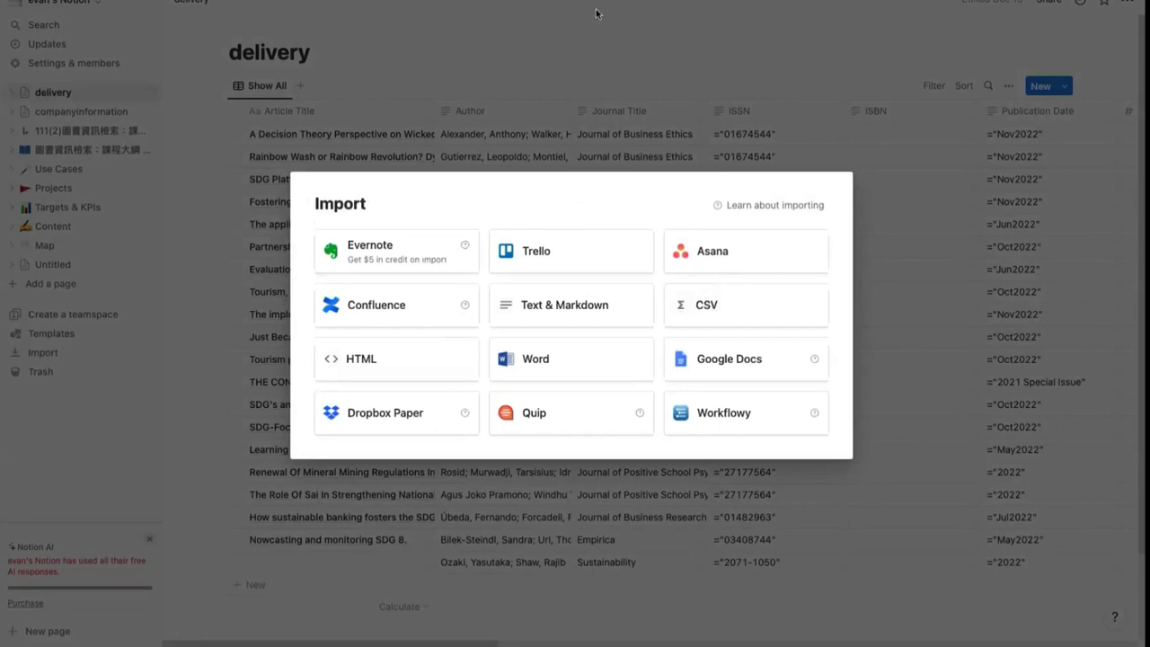
pyautogui.click(526, 47)
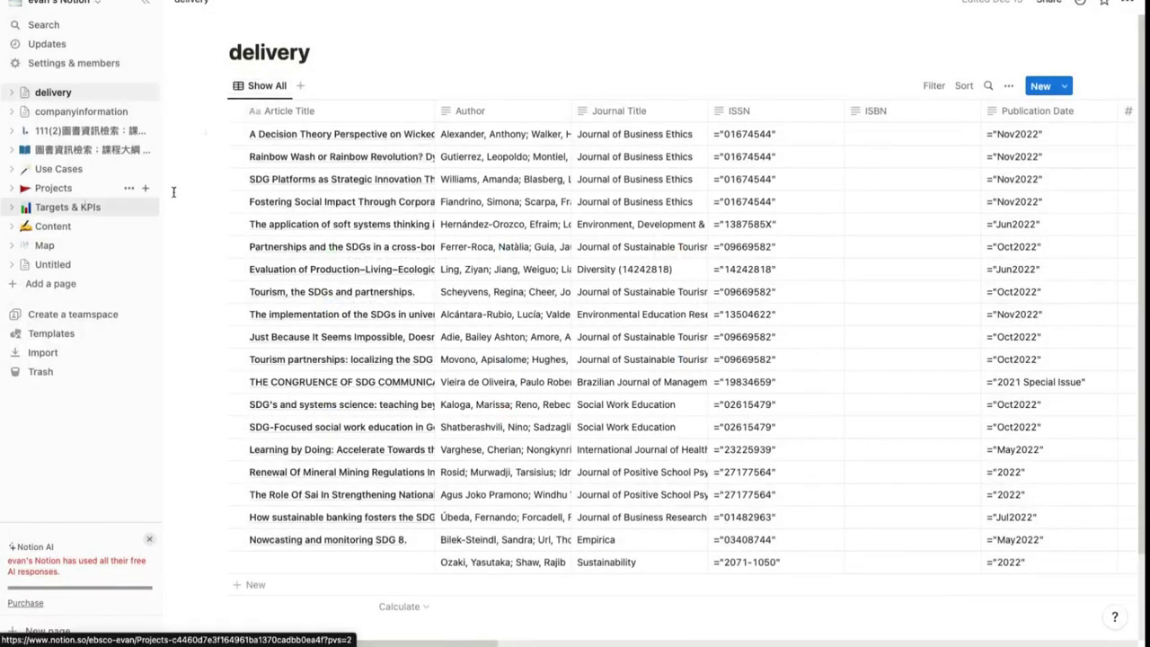
pyautogui.doubleClick(269, 54)
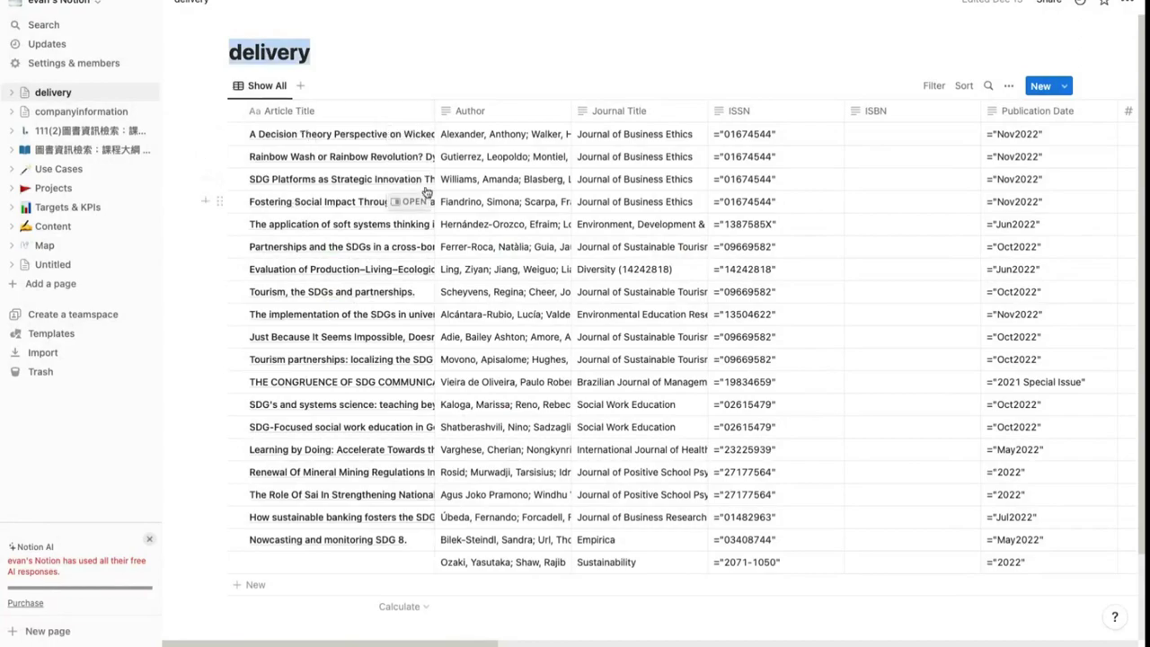
pyautogui.hscroll(10, 530, 288)
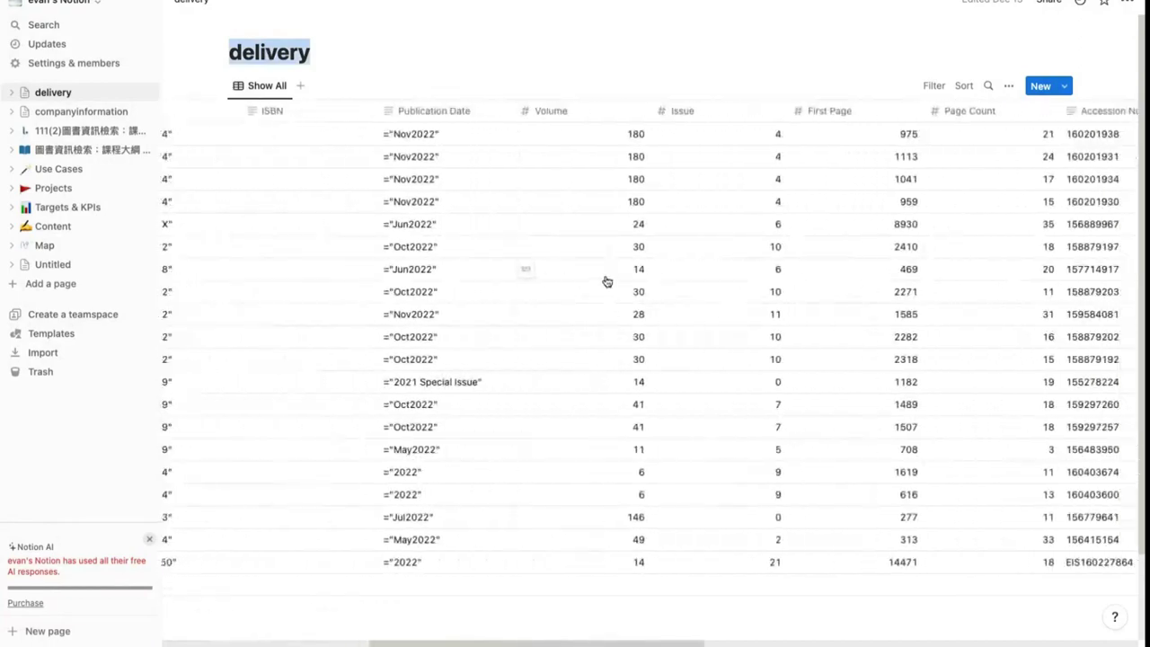
pyautogui.hscroll(15, 606, 282)
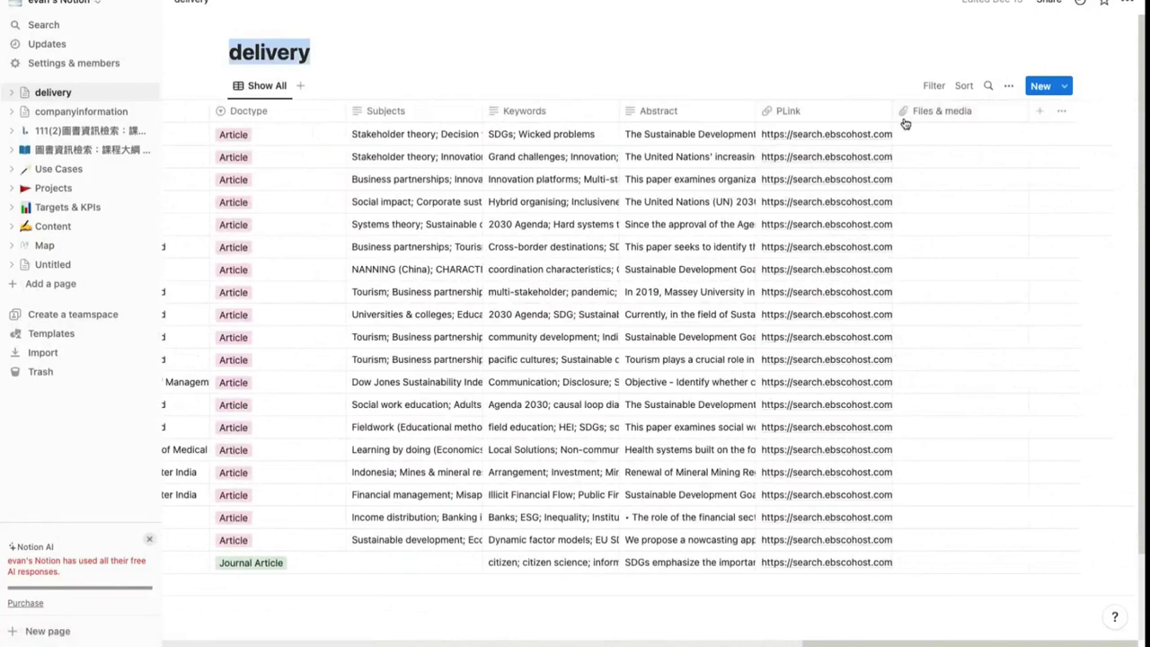
pyautogui.click(794, 112)
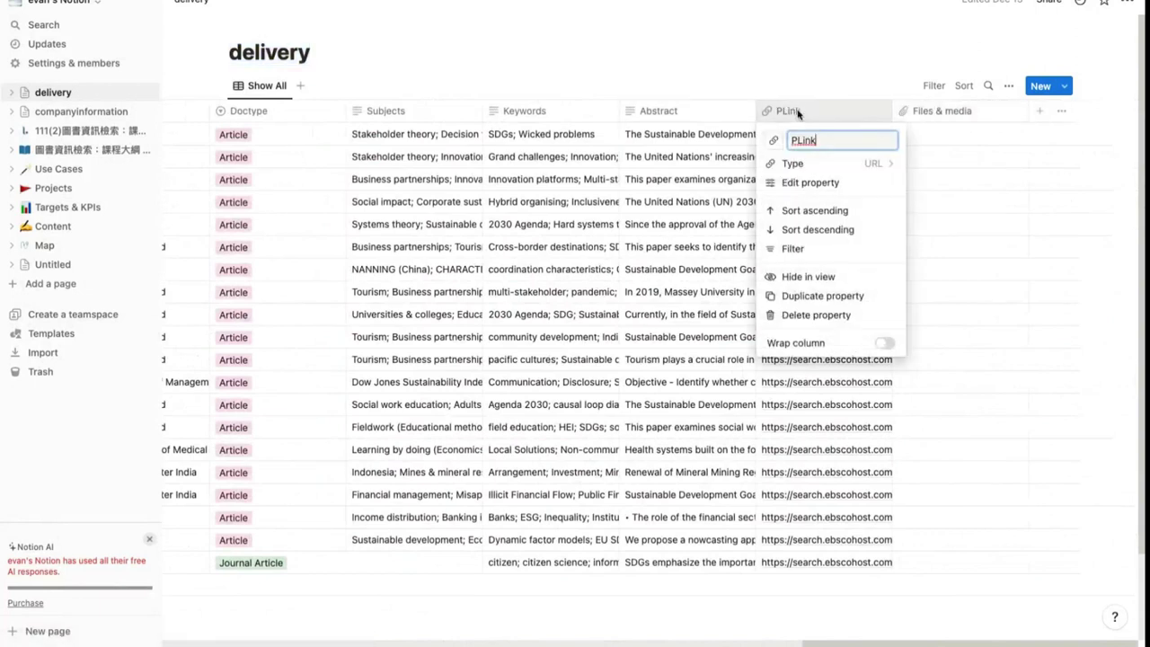
pyautogui.click(795, 165)
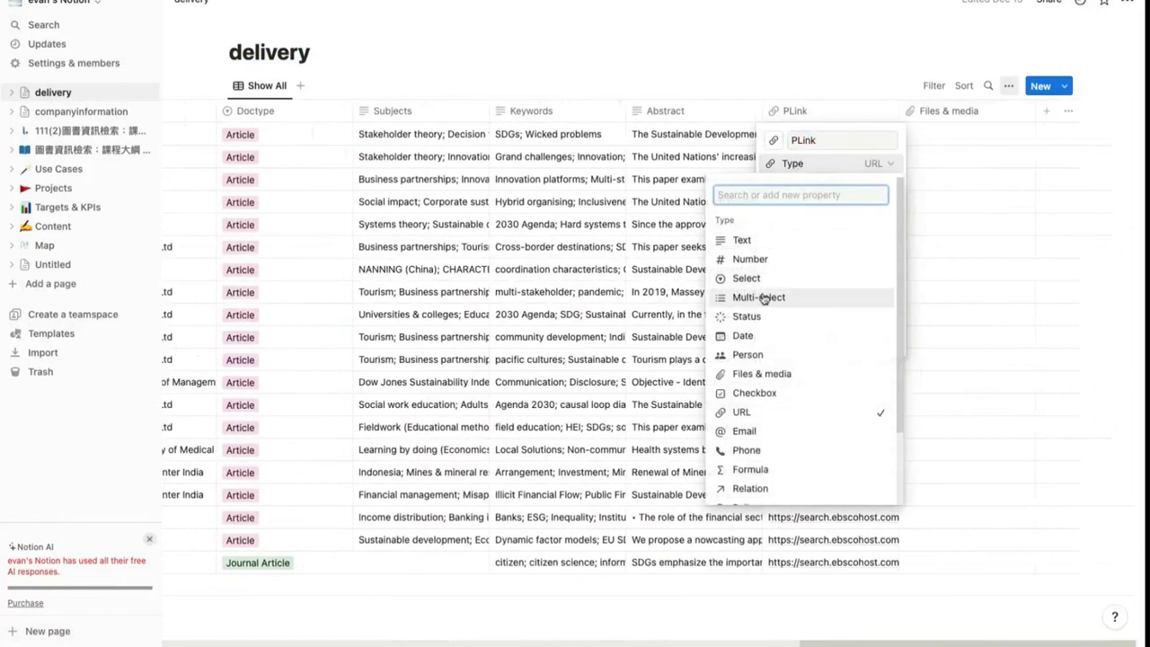
pyautogui.scroll(-1, 768, 395)
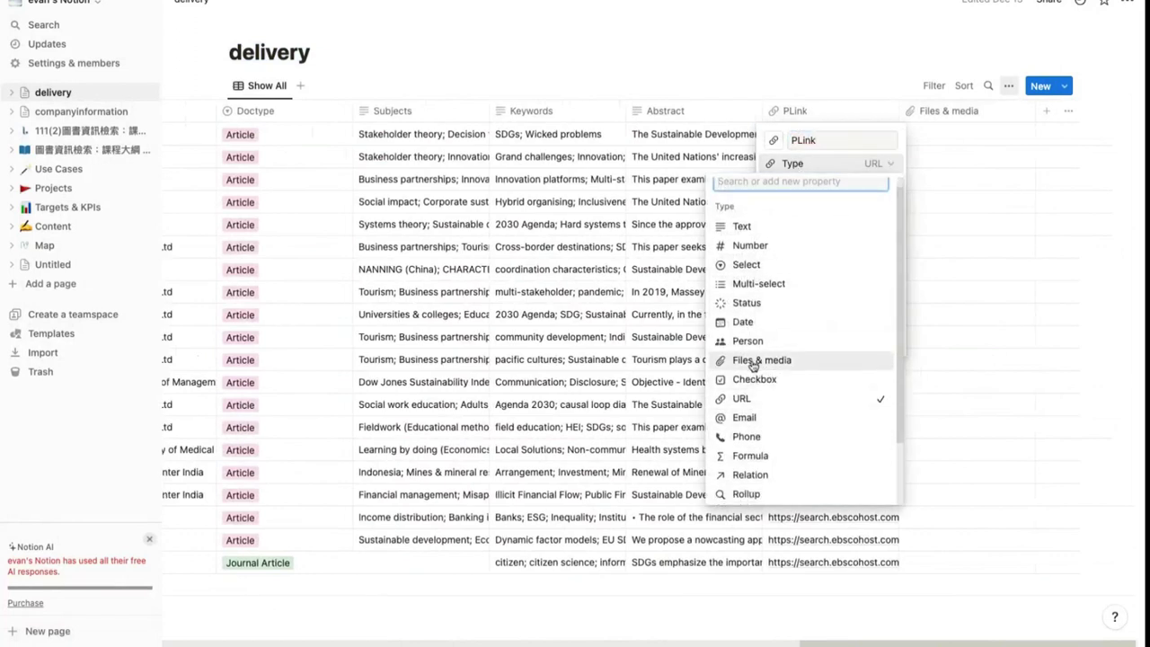
pyautogui.press('Escape')
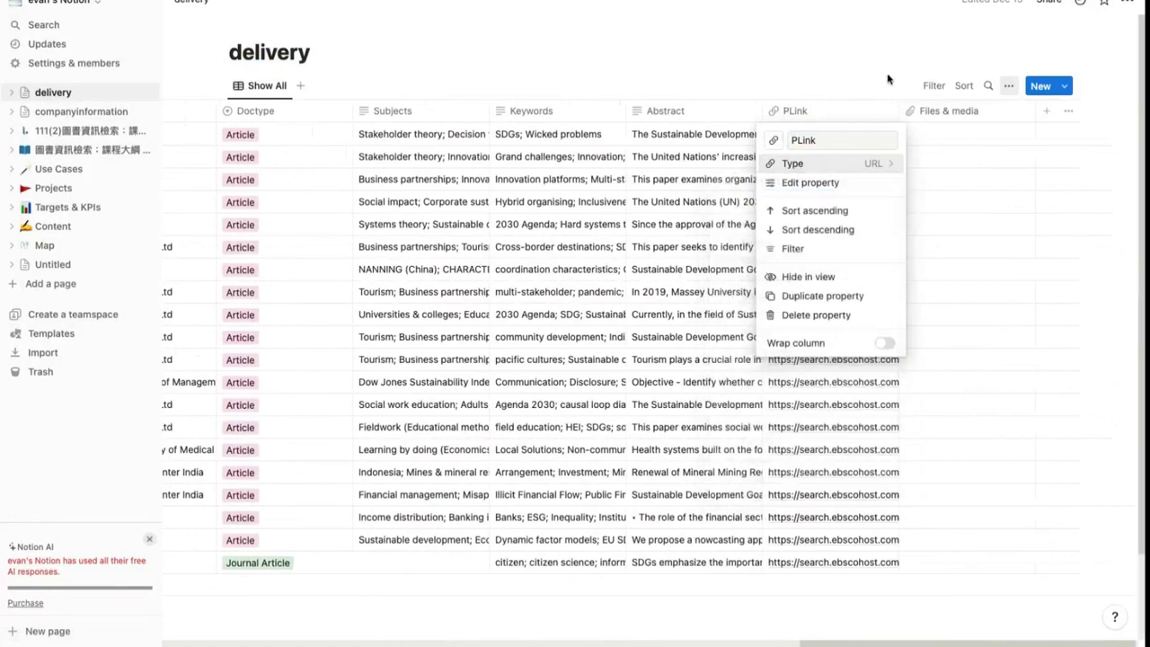
pyautogui.press('Escape')
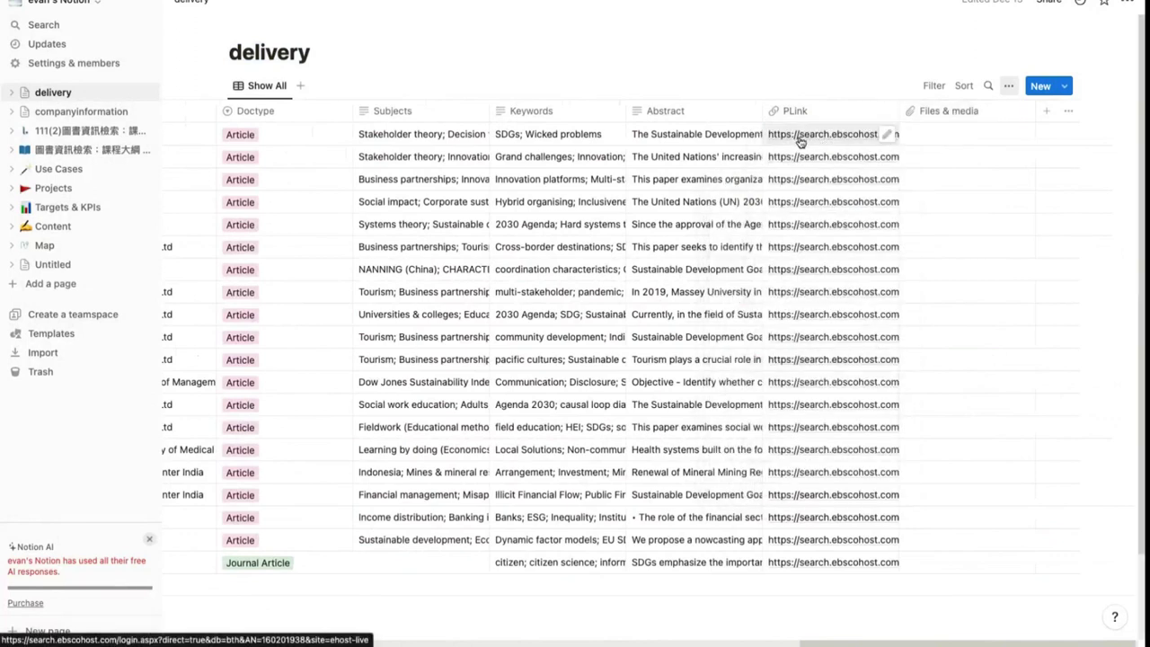
# Upload the EDS PDF into the first article's Files & media cell
pyautogui.click(959, 141)
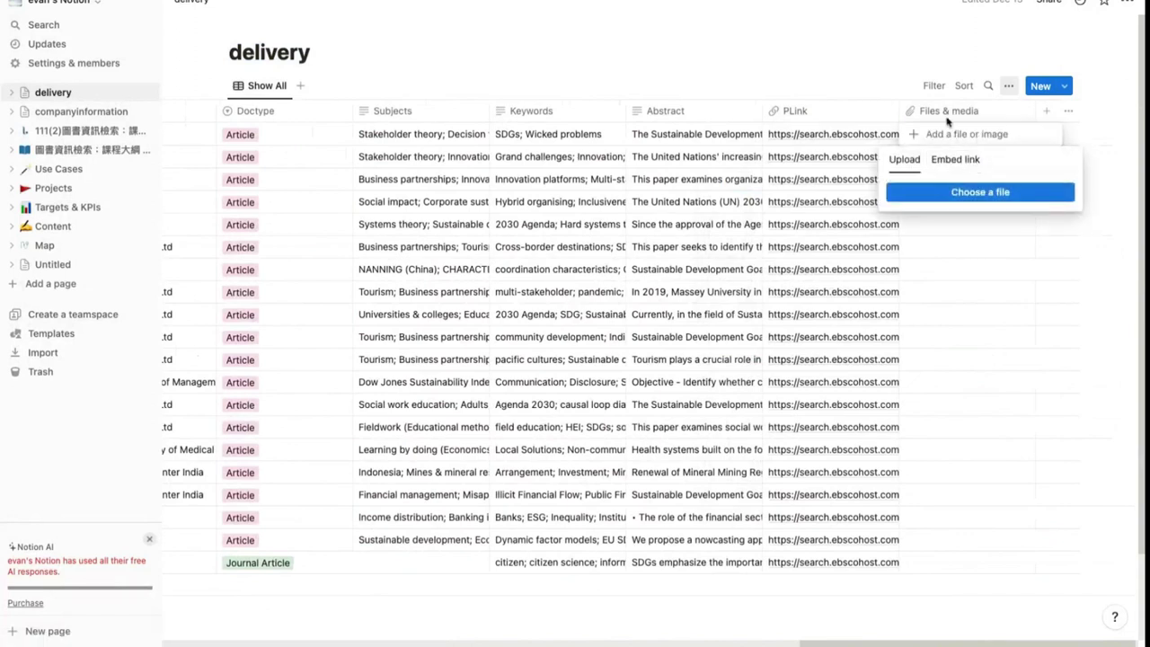
pyautogui.click(974, 194)
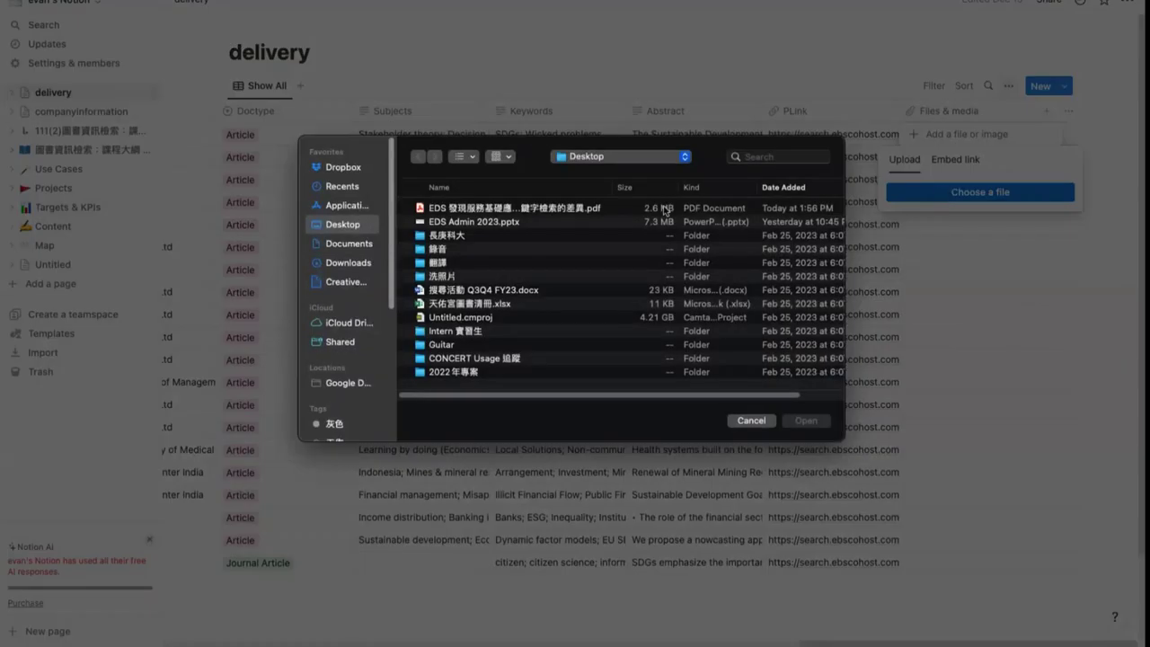
pyautogui.click(580, 209)
pyautogui.doubleClick(580, 209)
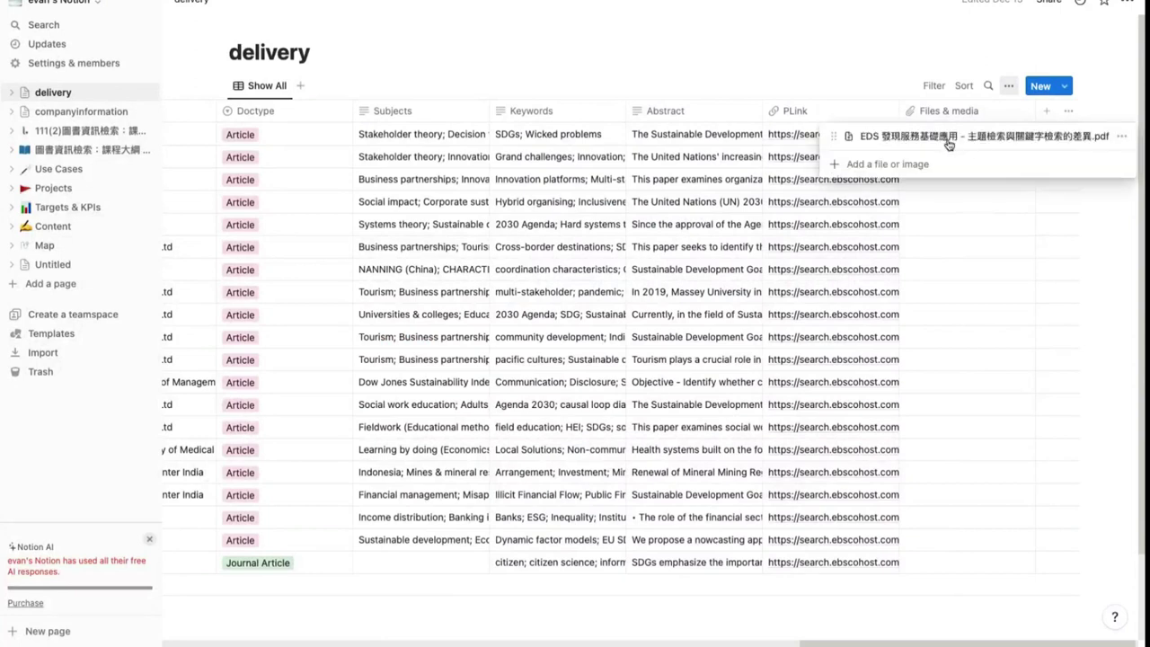
pyautogui.press('Escape')
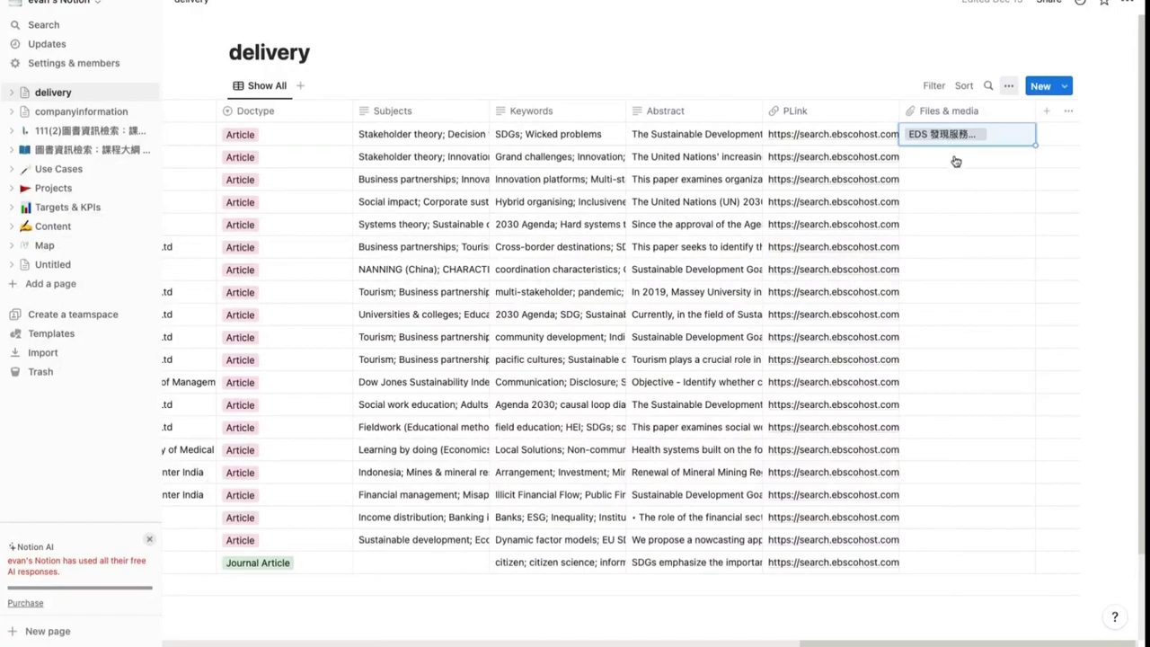
# Scroll the delivery table sideways to review all imported columns
pyautogui.hscroll(-3, 598, 198)
pyautogui.hscroll(-10, 599, 198)
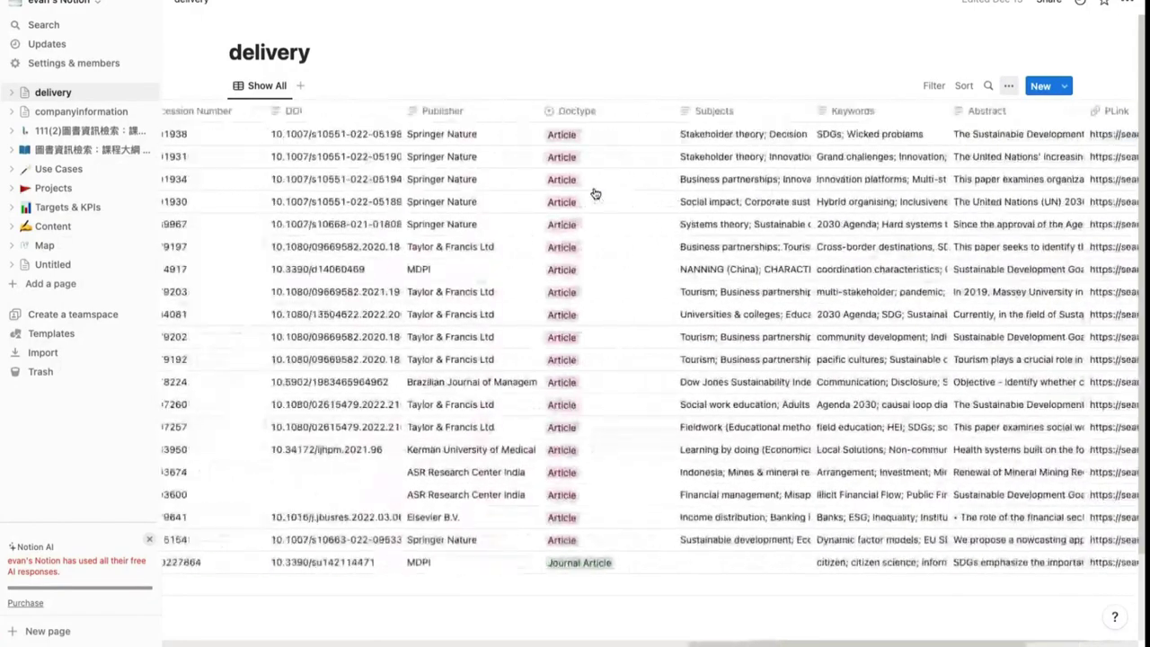
pyautogui.hscroll(-12, 558, 175)
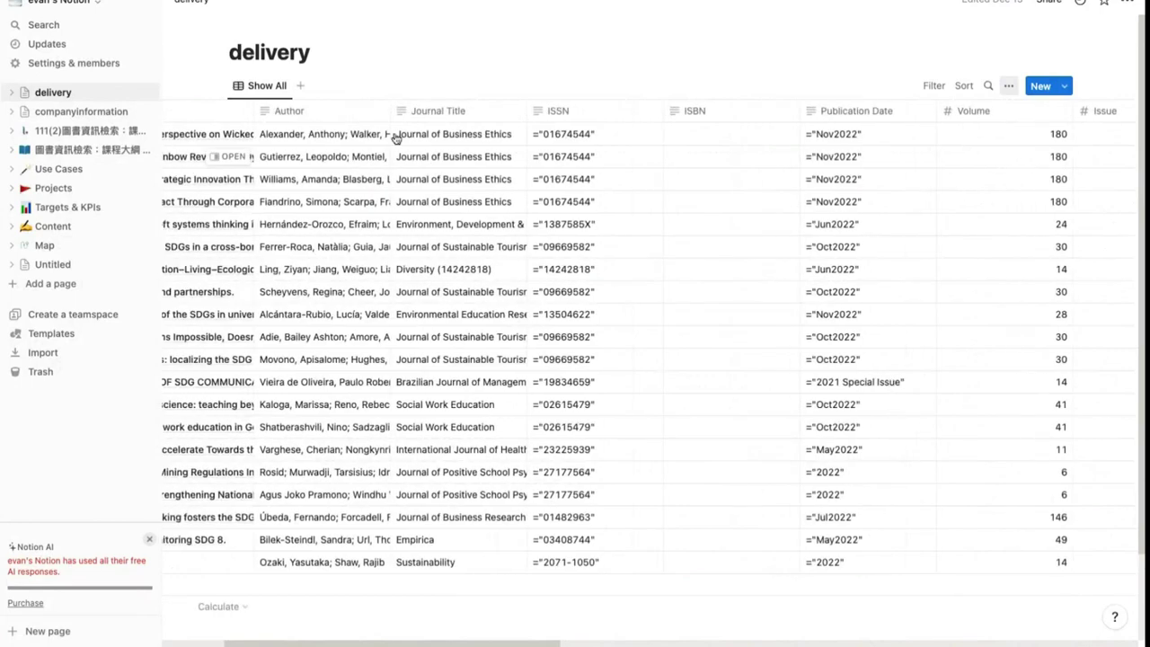
pyautogui.hscroll(-5, 476, 291)
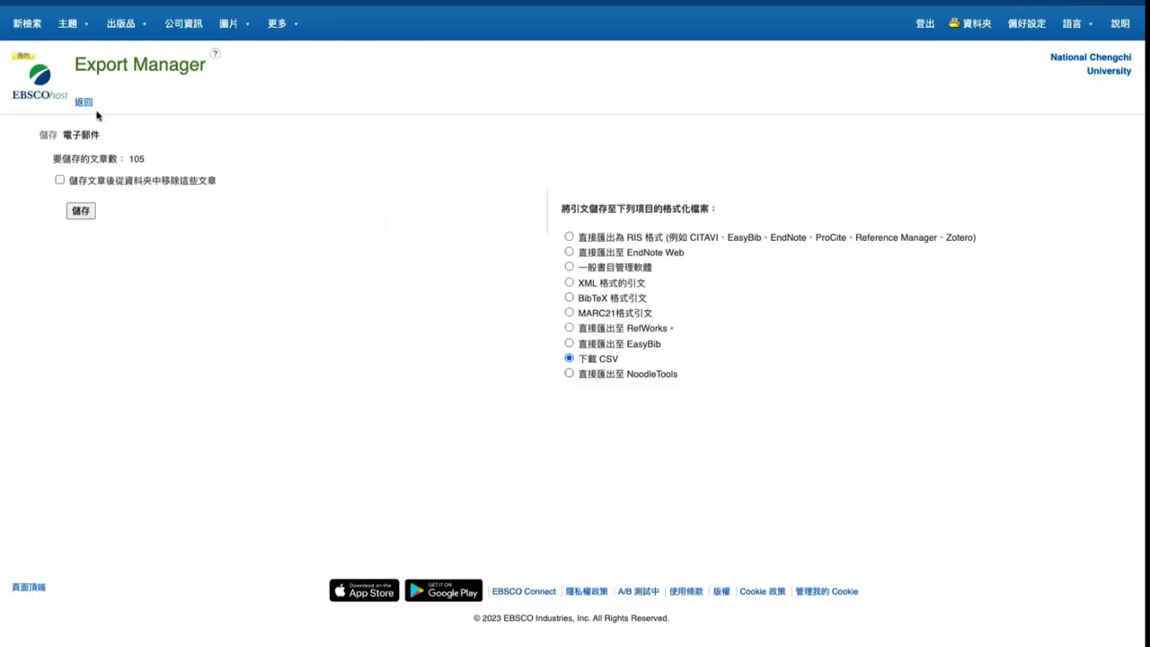
# Go back to the special education results and select 'education' in the query
pyautogui.click(86, 105)
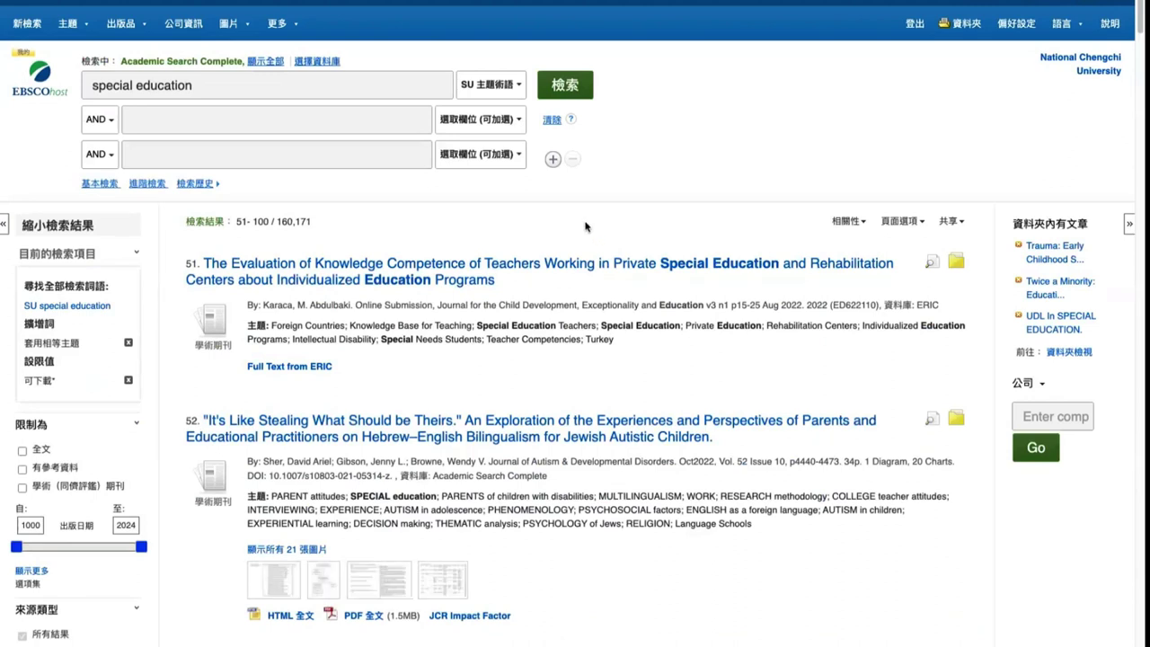
pyautogui.click(218, 85)
pyautogui.doubleClick(217, 86)
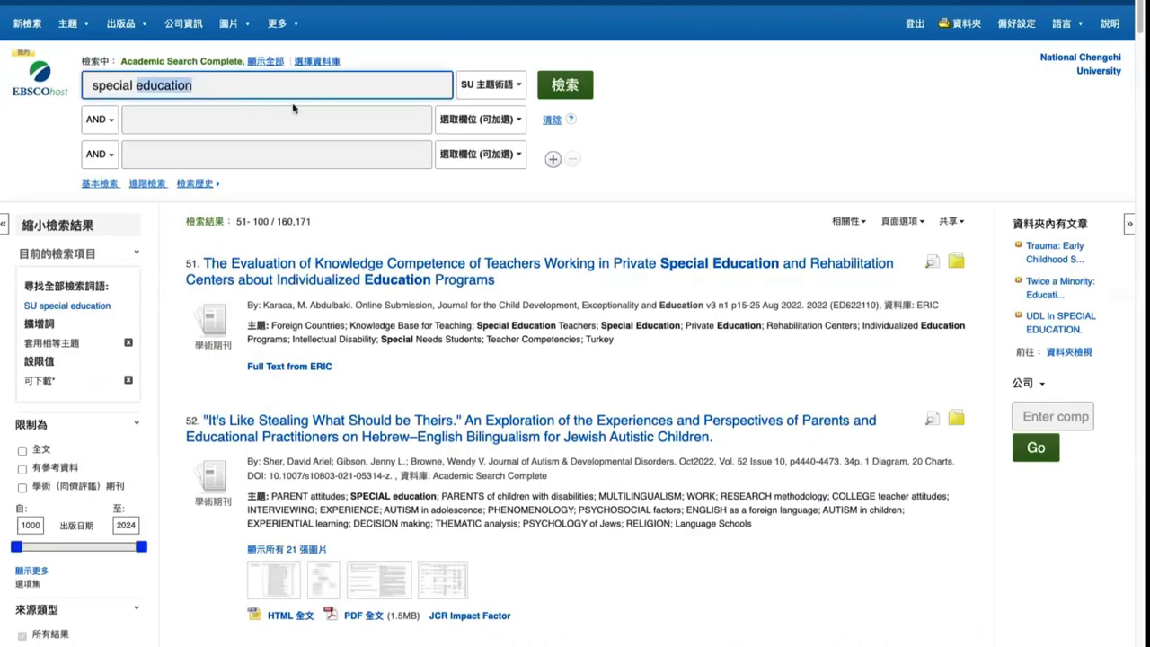
# Start an email alert for this search and set its frequency to 每月
pyautogui.click(955, 223)
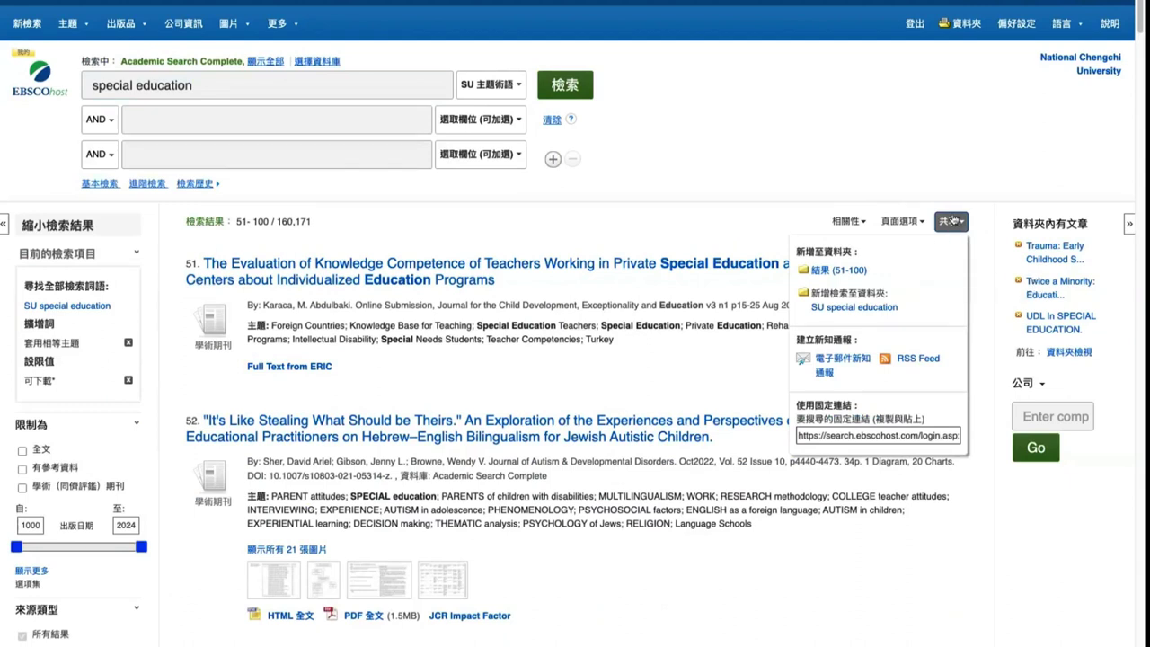
pyautogui.click(828, 358)
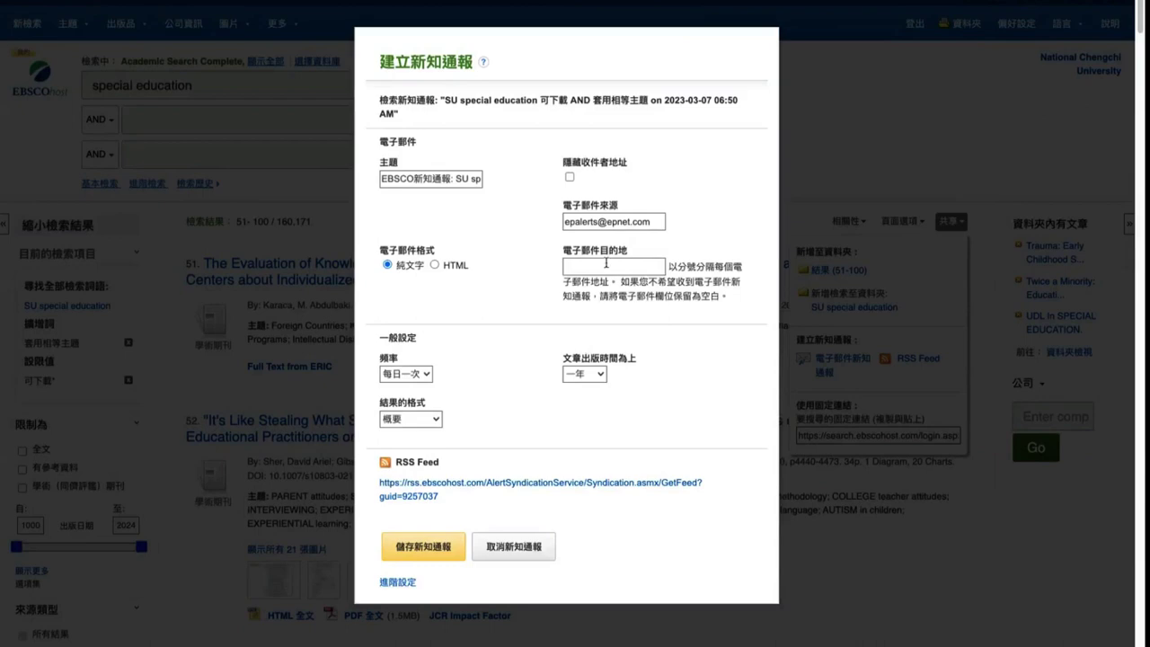
pyautogui.click(606, 263)
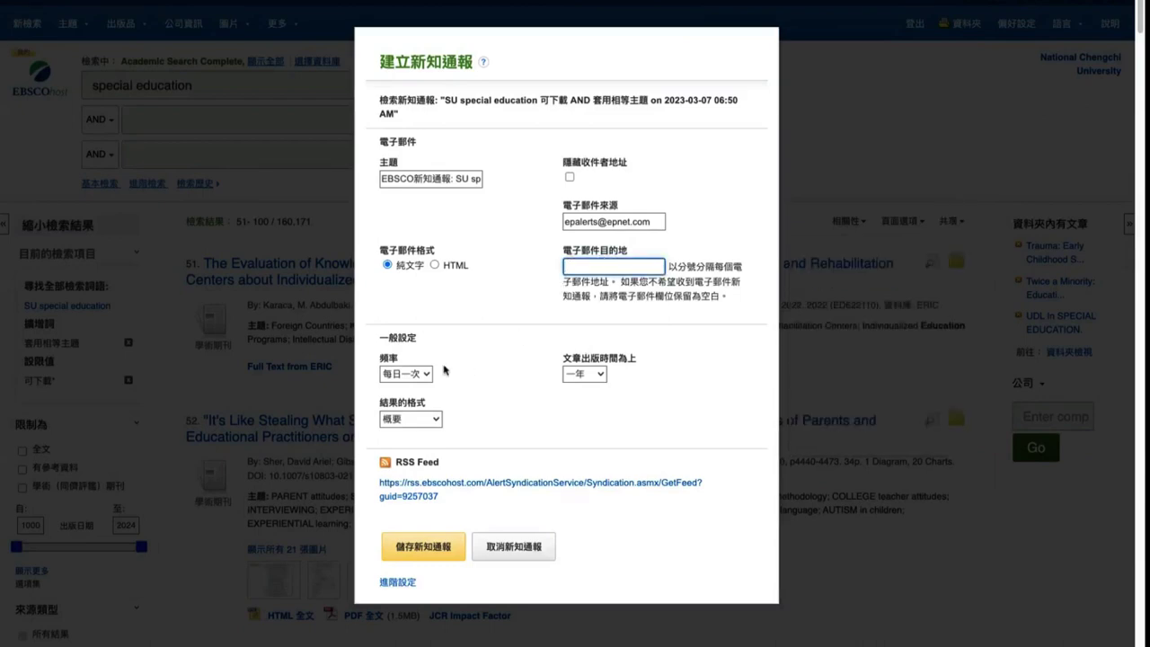
pyautogui.click(413, 373)
pyautogui.click(476, 405)
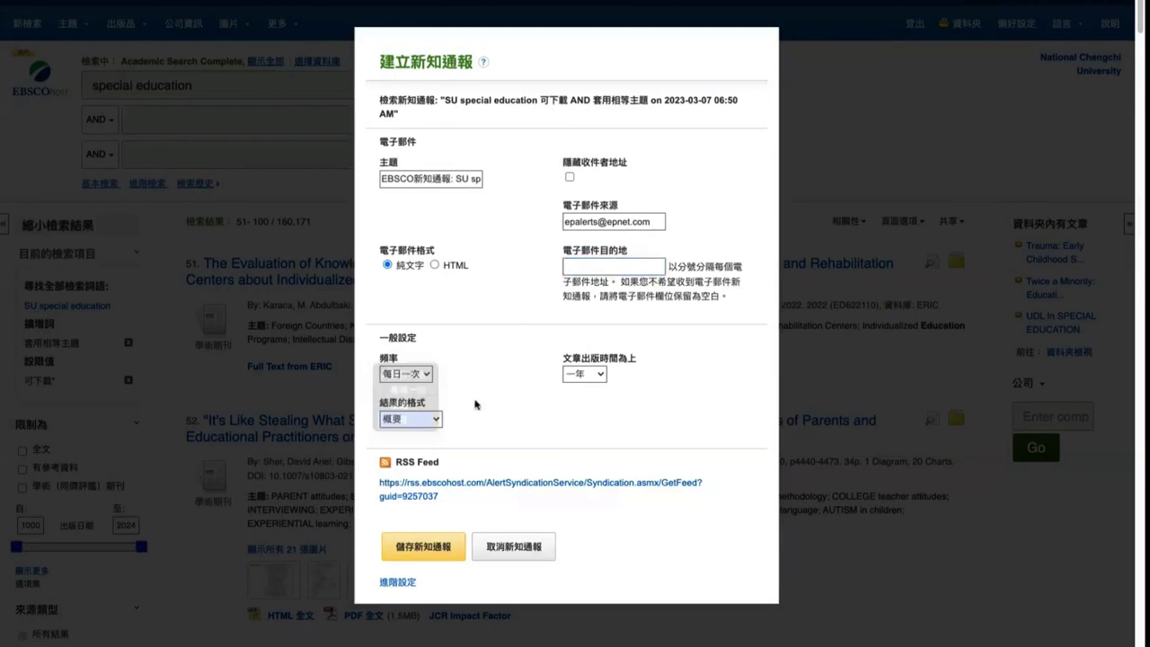
# Cancel the email alert without saving and deselect the search query
pyautogui.click(513, 548)
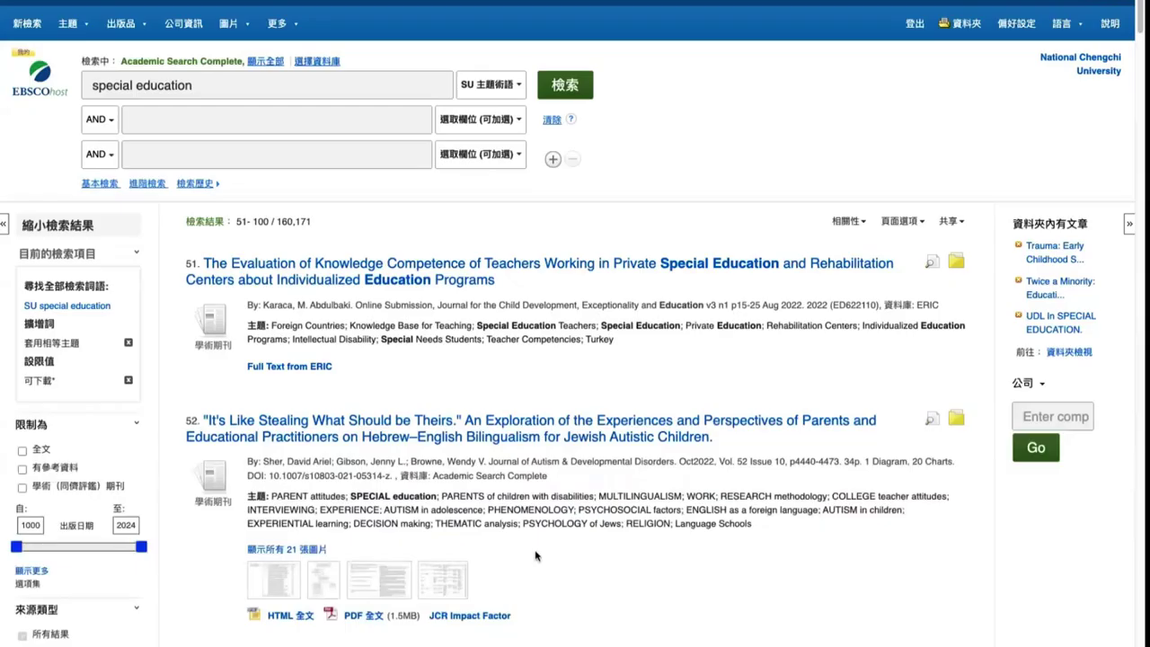
pyautogui.tripleClick(164, 85)
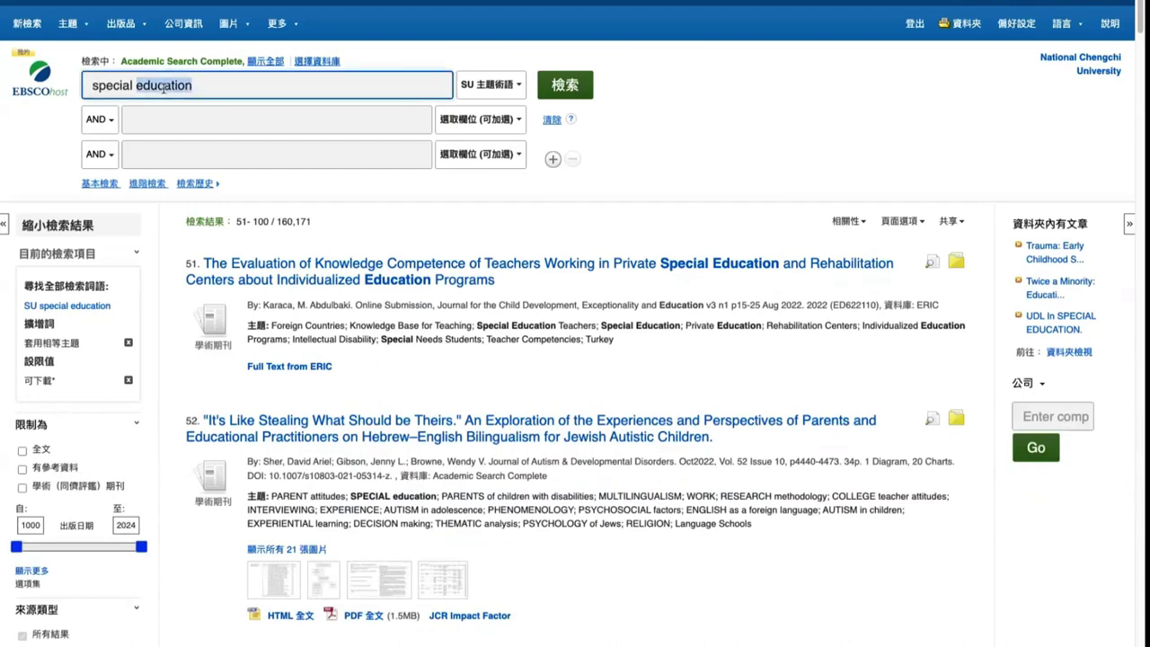
pyautogui.click(660, 126)
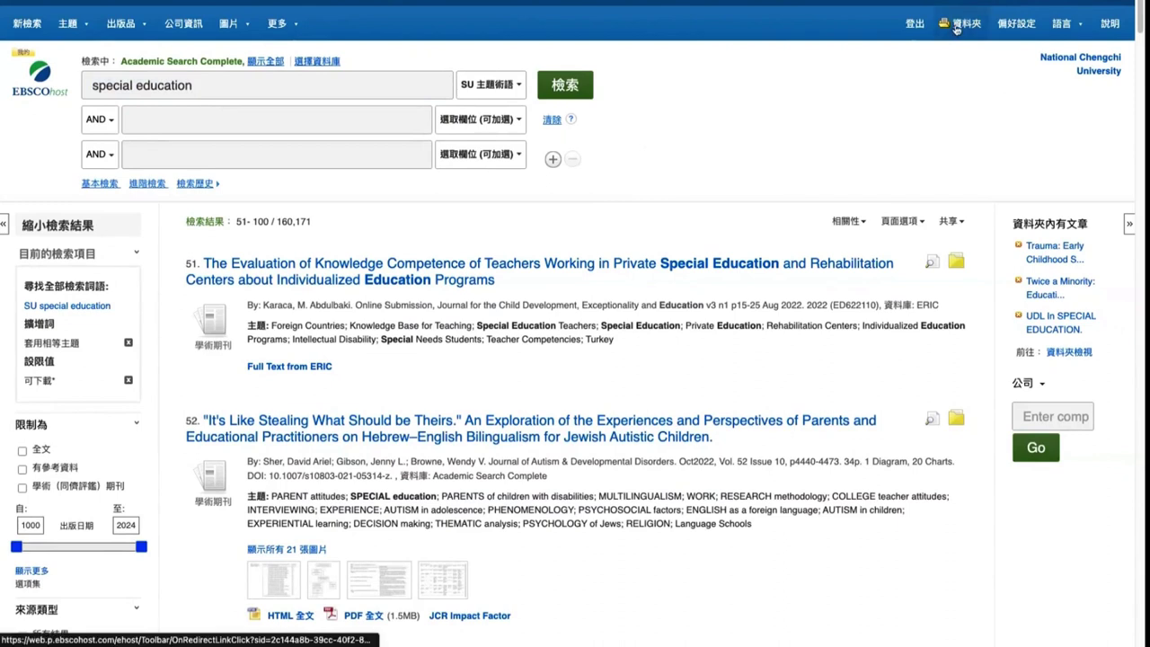
# View the 文獻探討 folder's sharing invitation, then return to a blank search page
pyautogui.click(956, 27)
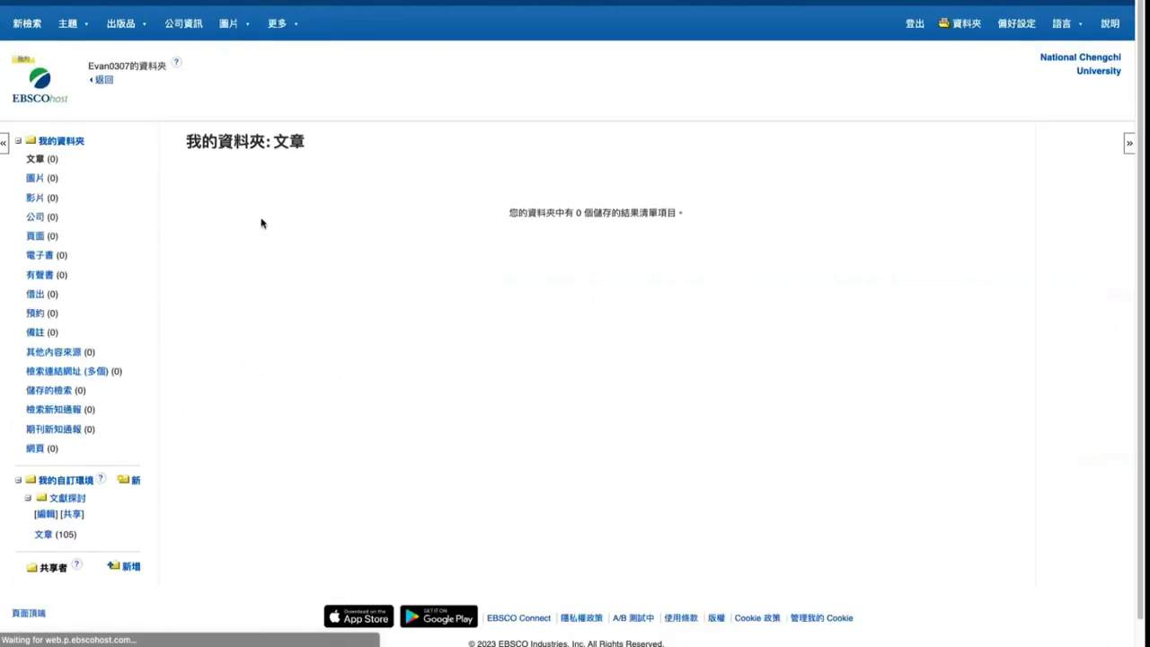
pyautogui.scroll(-1, 109, 480)
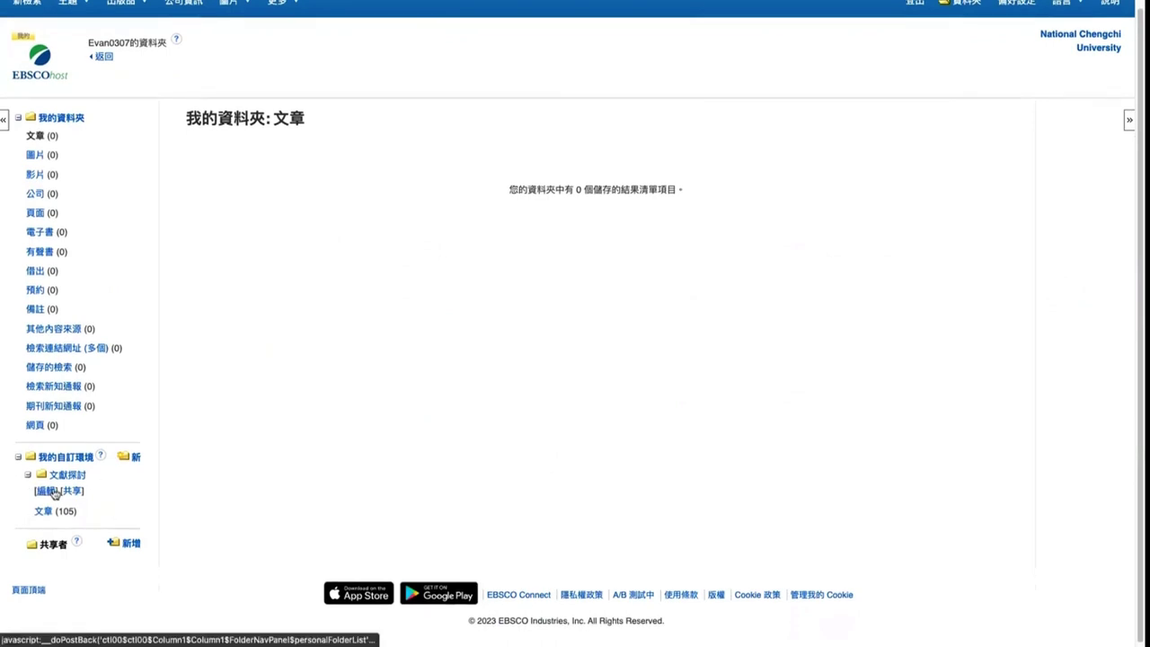
pyautogui.scroll(-1, 56, 197)
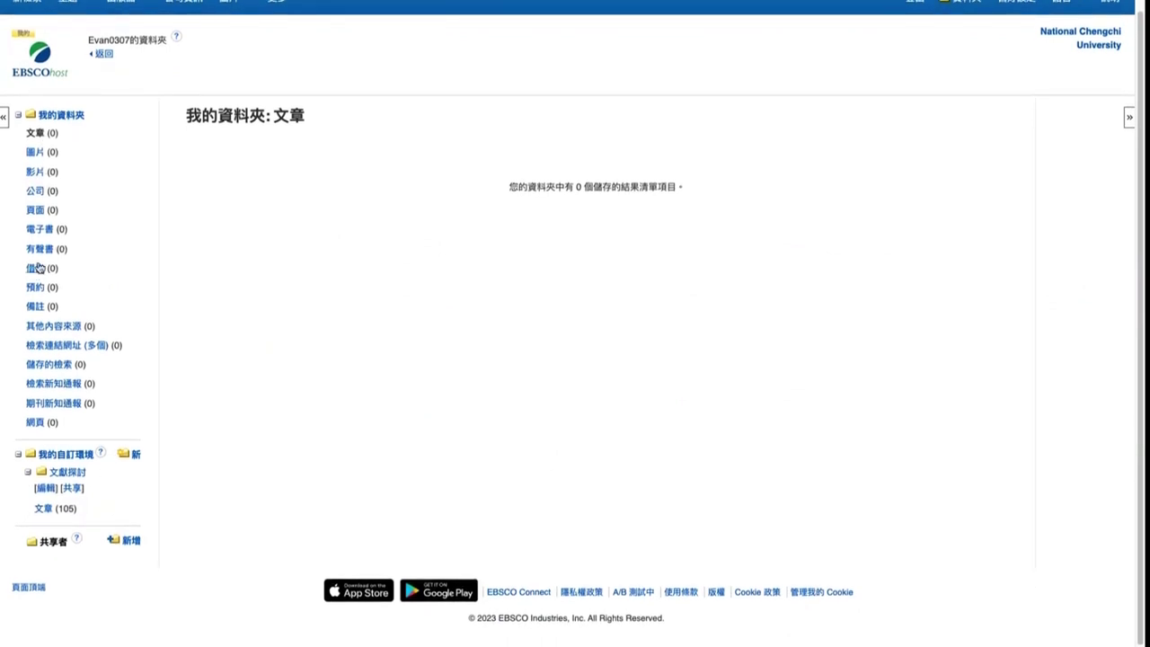
pyautogui.scroll(1, 66, 279)
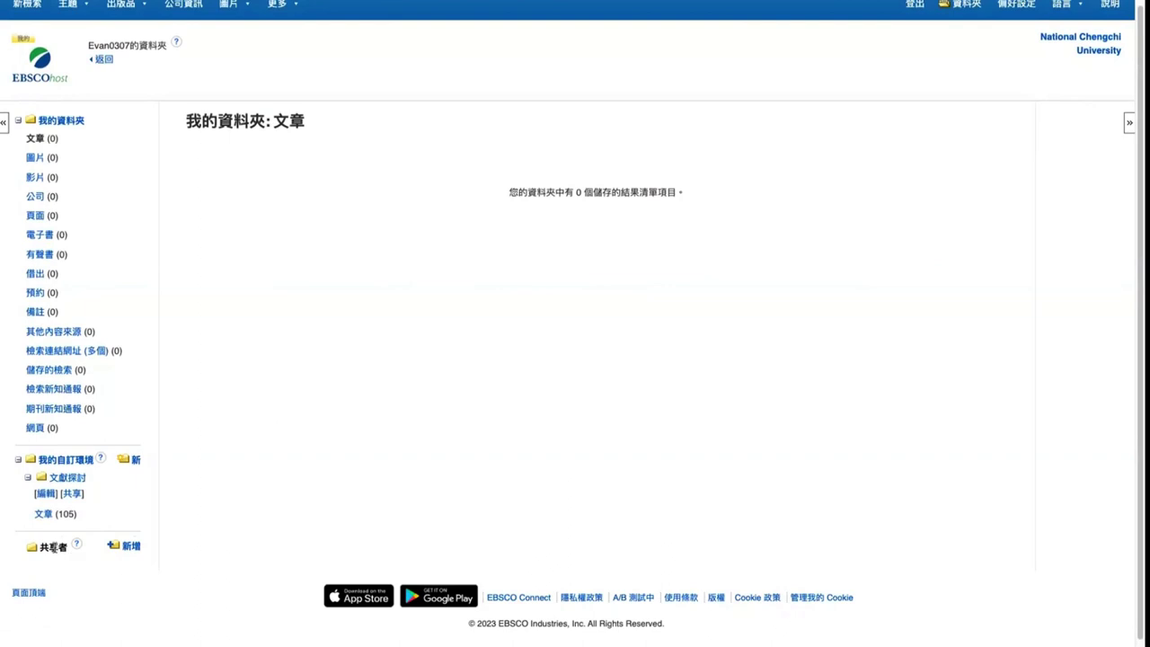
pyautogui.moveTo(81, 550); pyautogui.dragTo(54, 545)
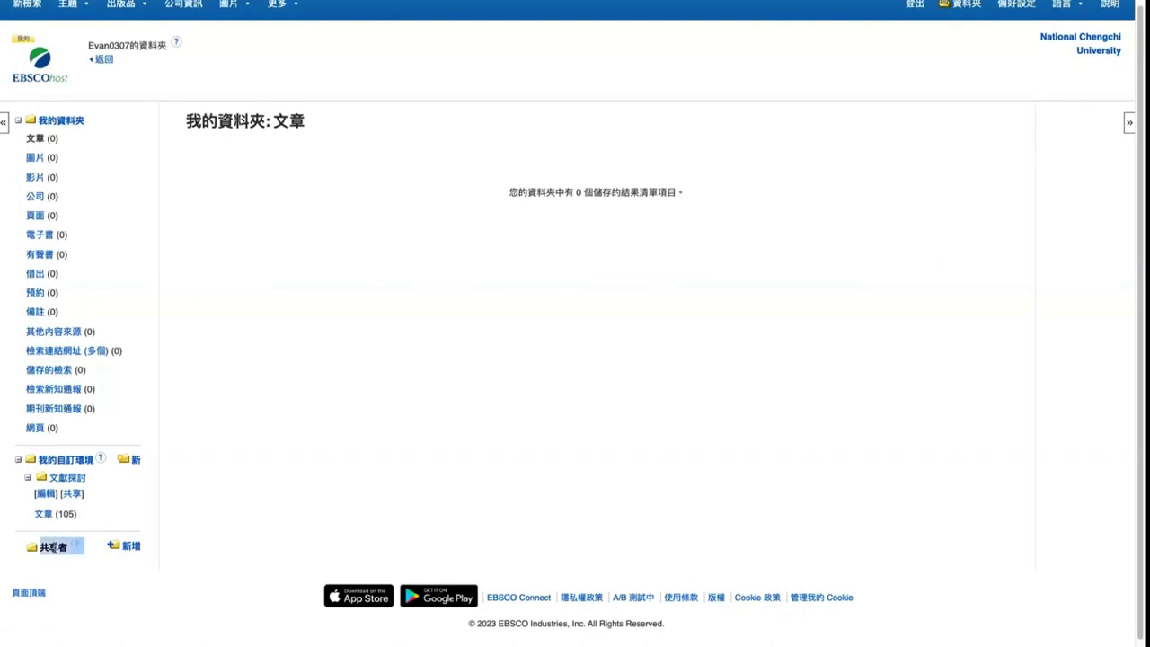
pyautogui.click(105, 518)
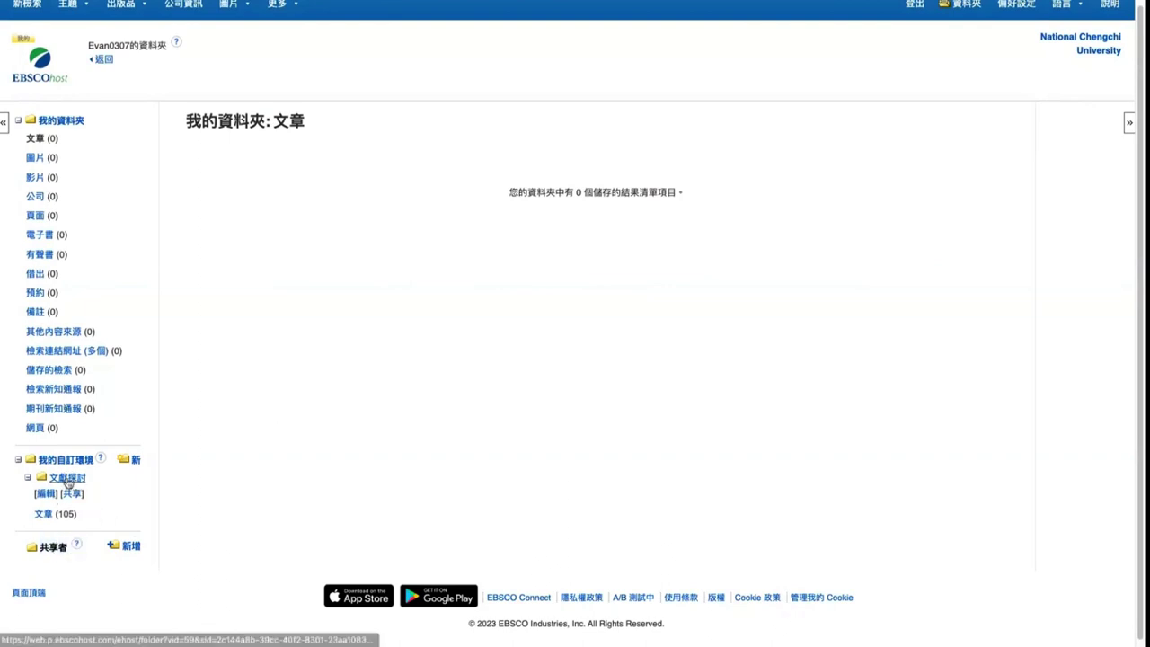
pyautogui.click(71, 497)
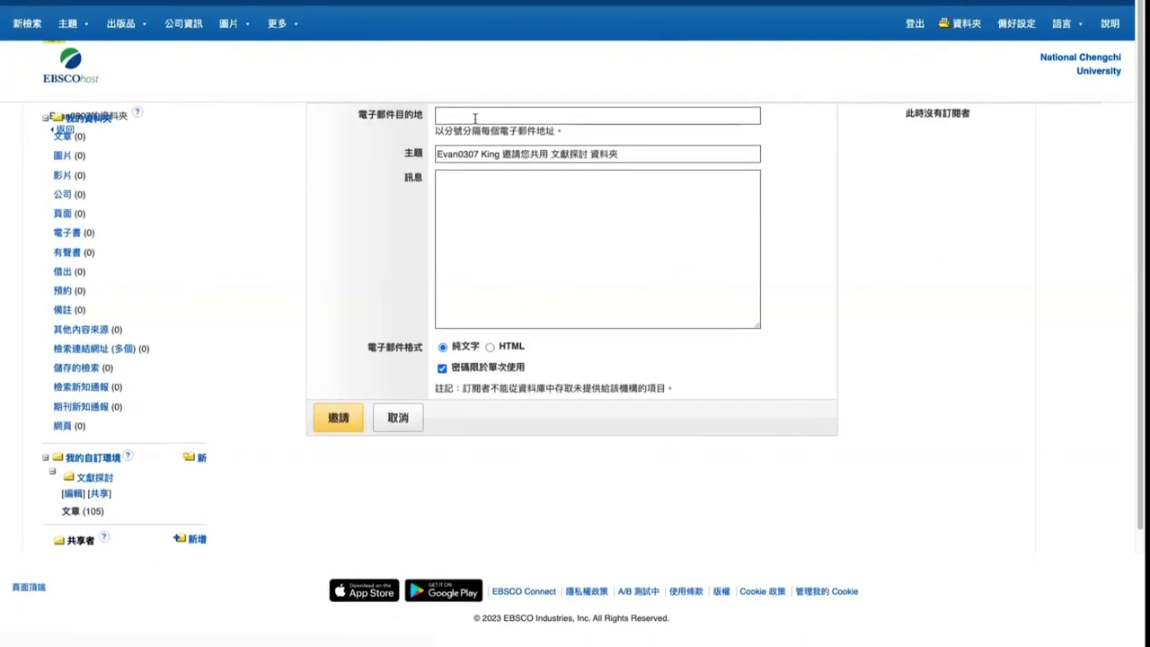
pyautogui.click(72, 68)
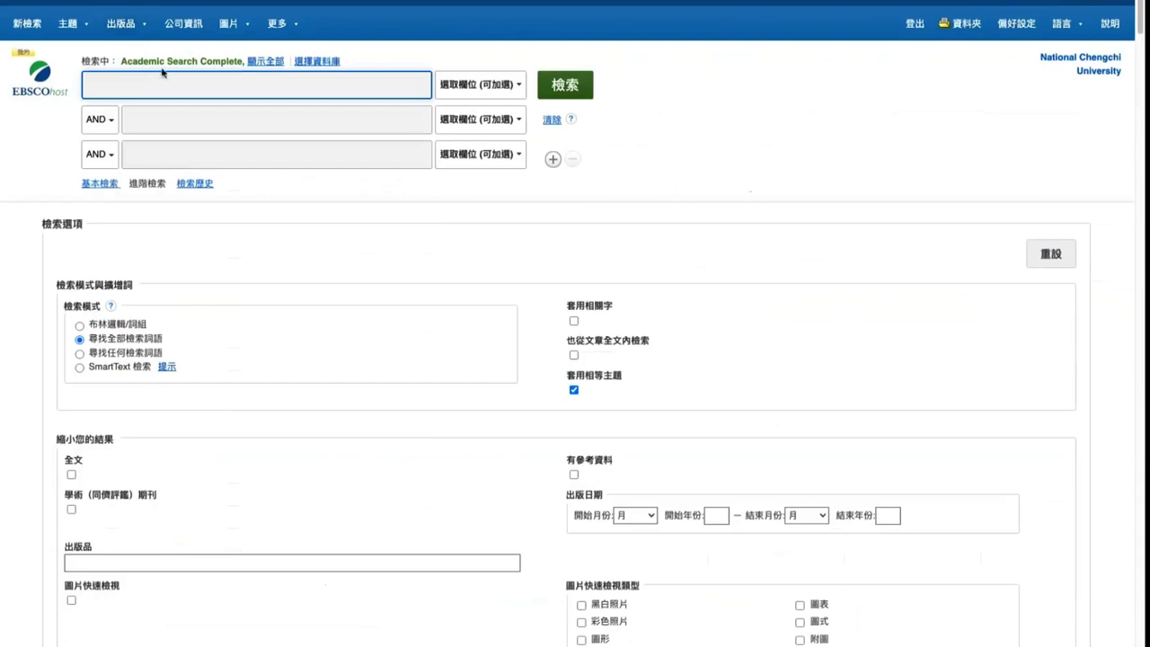
pyautogui.click(28, 23)
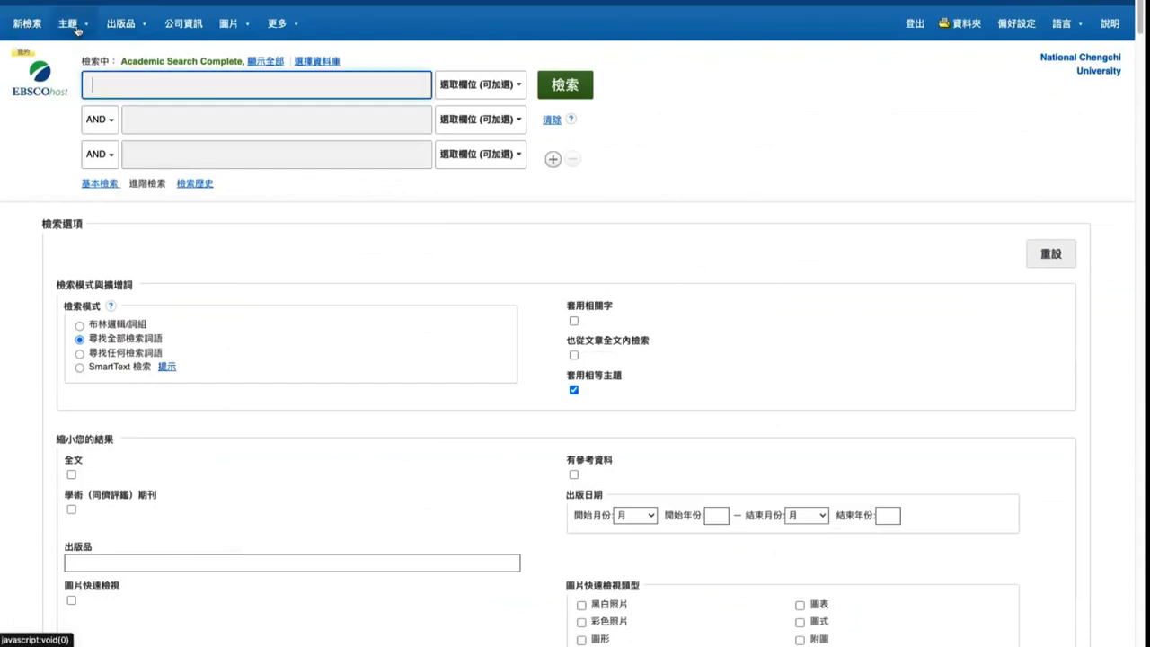
# Show all searched databases, then open and close the 選取欄位 field list
pyautogui.click(270, 61)
pyautogui.click(482, 158)
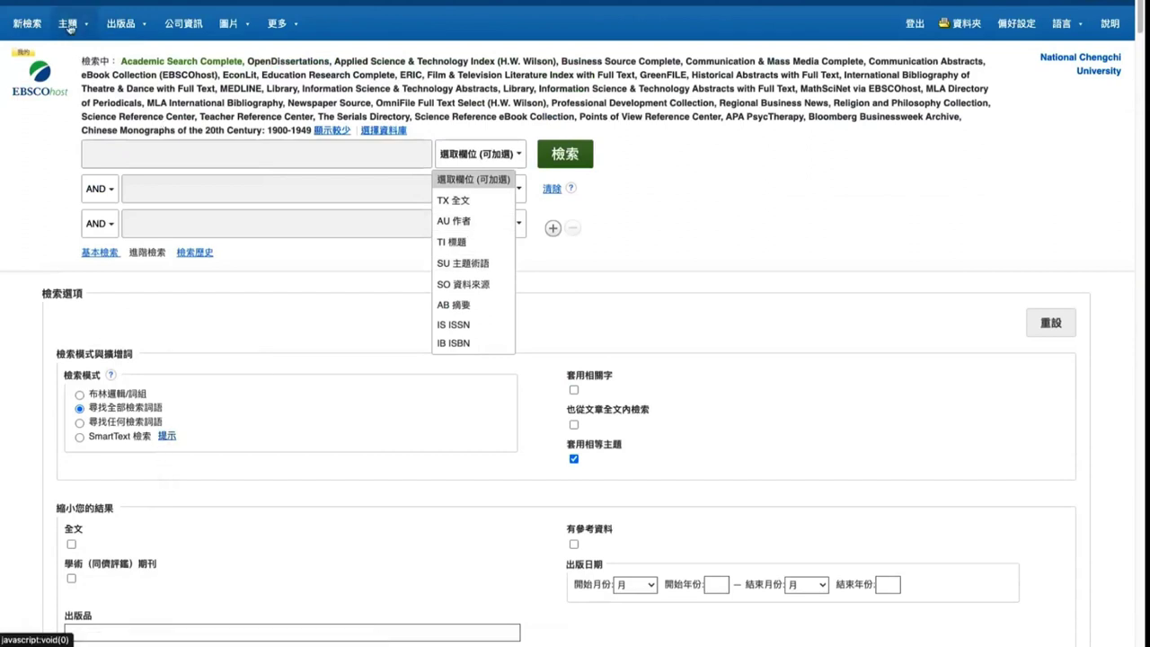
pyautogui.press('Escape')
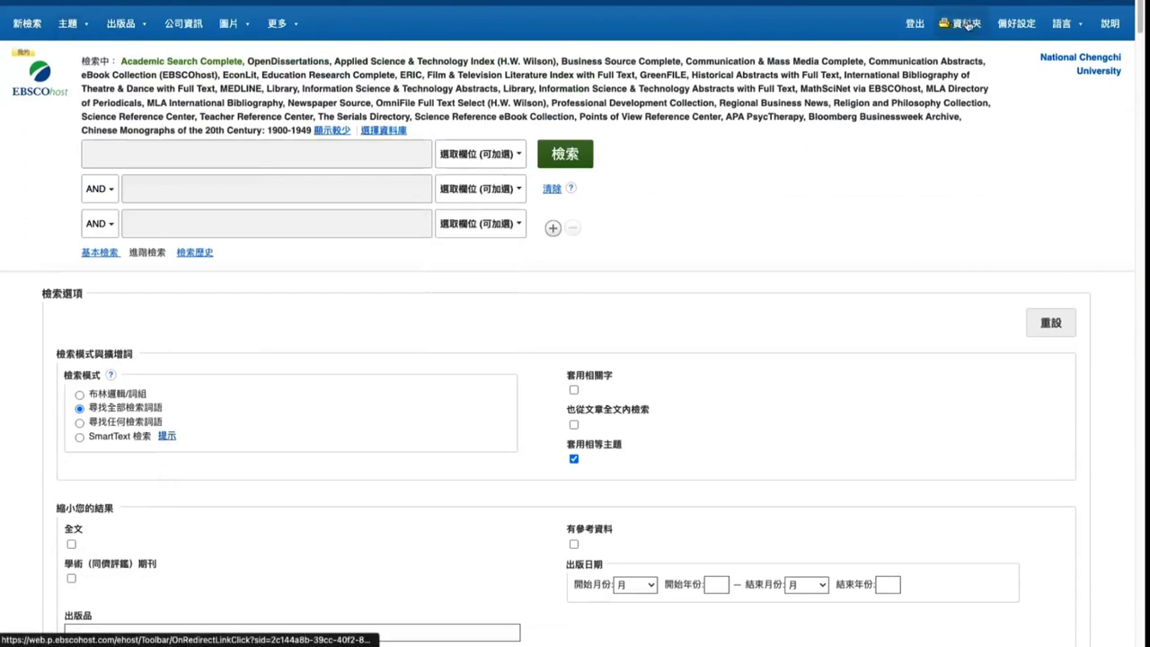